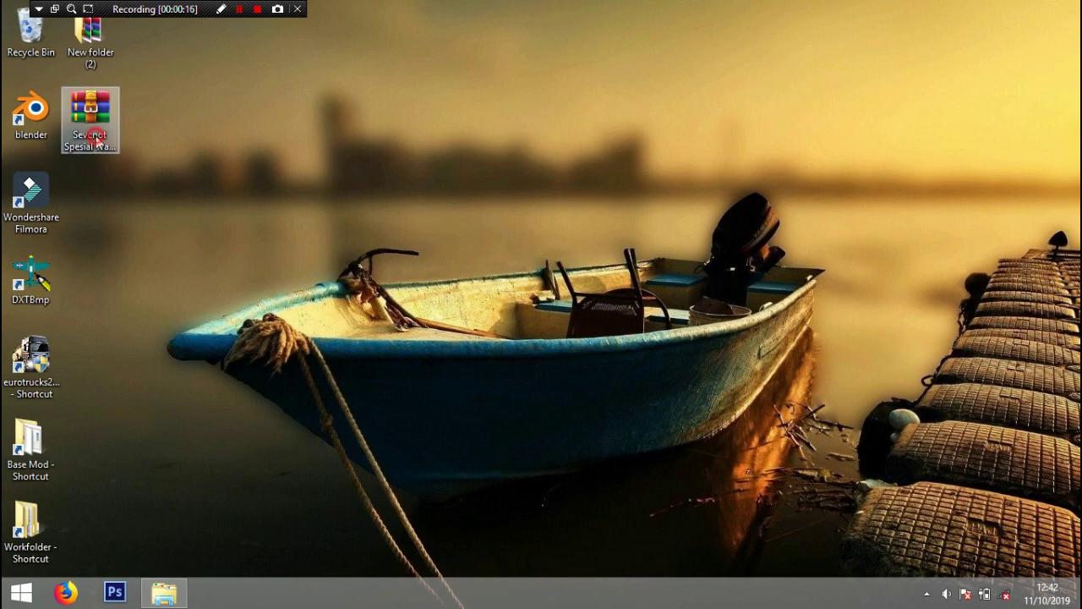
Step: Open Sevcnot Spesial Transport.zip from the desktop and open the Readme.txt inside it
left_click(89, 109)
double_click(75, 110)
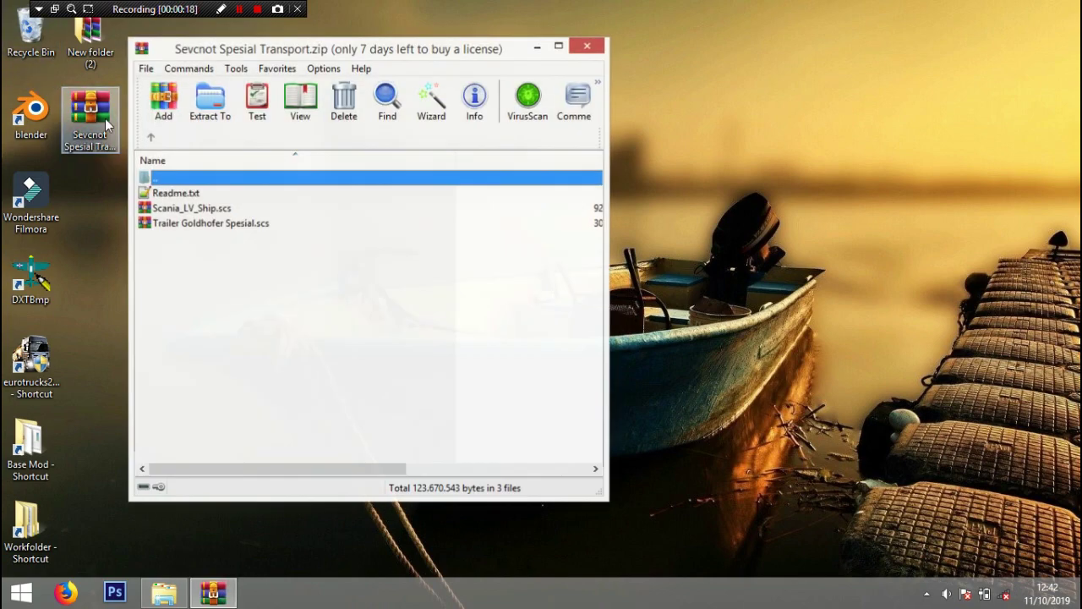
mouse_move(394, 51)
left_mouse_down()
mouse_move(465, 51)
mouse_move(412, 50)
left_mouse_up()
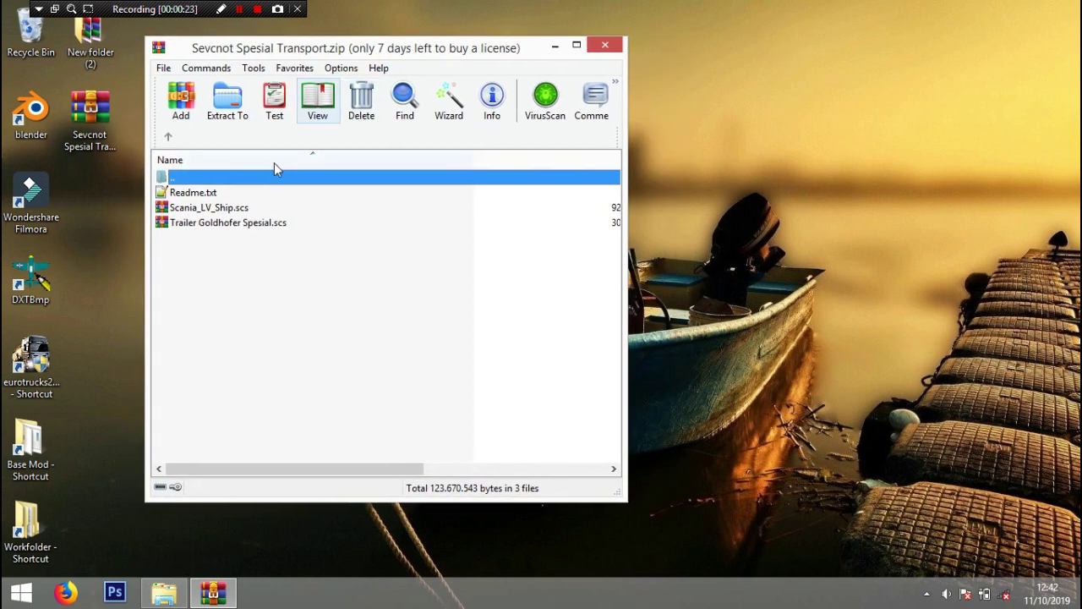
double_click(218, 192)
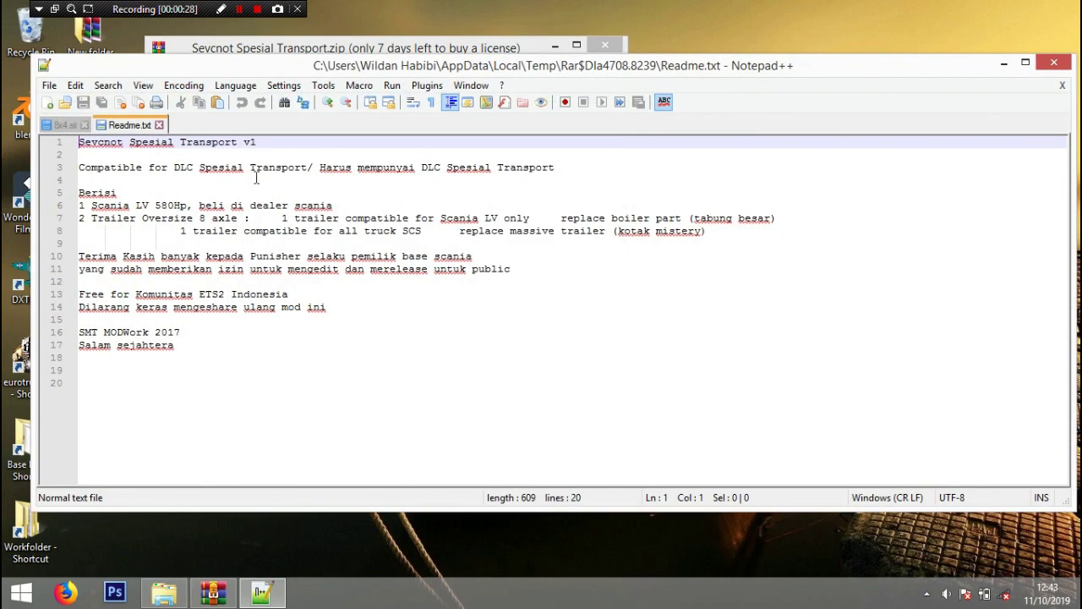
Step: Close the other open file and highlight the DLC Spesial Transport compatibility and ownership requirements in Readme.txt
left_click(85, 125)
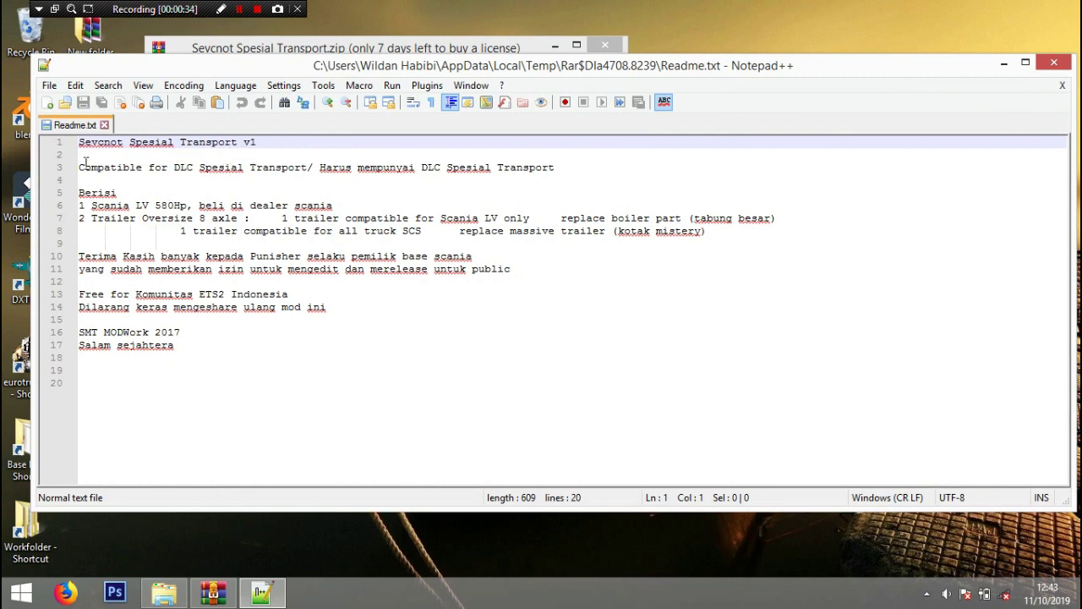
left_click_drag(80, 166, 308, 167)
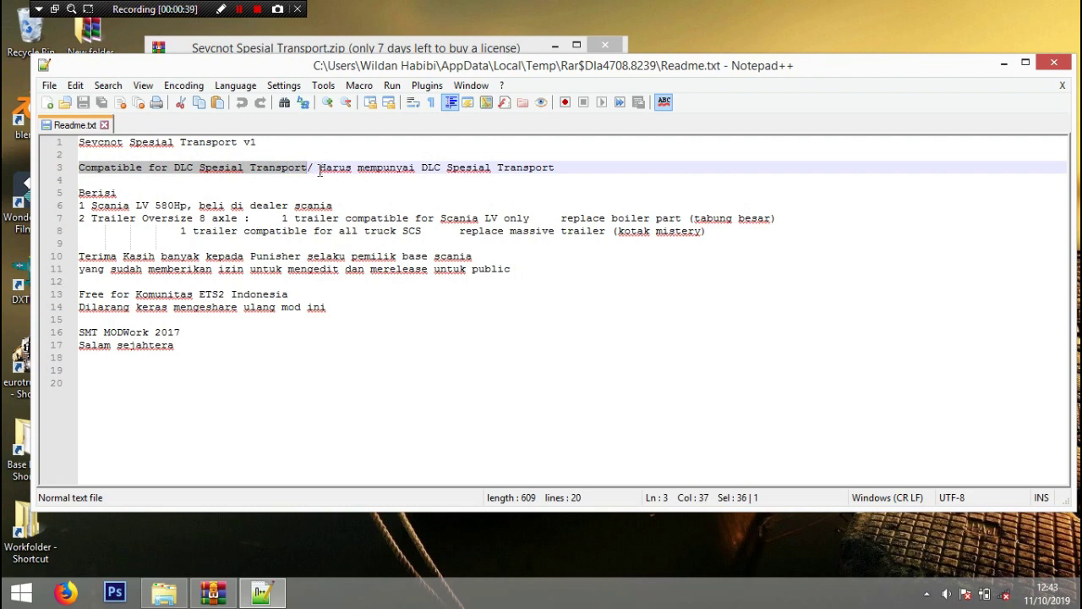
left_click_drag(319, 168, 574, 172)
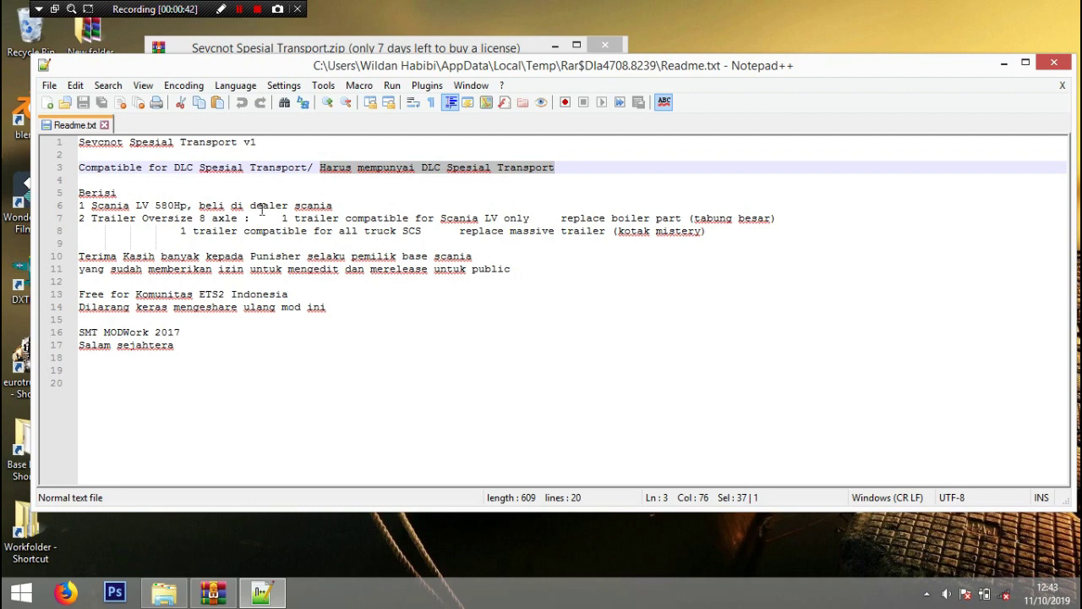
Step: Put the "1 trailer compatible for Scania LV only" entry on its own line, indented by four tabs, and save Readme.txt
left_click_drag(104, 66, 370, 44)
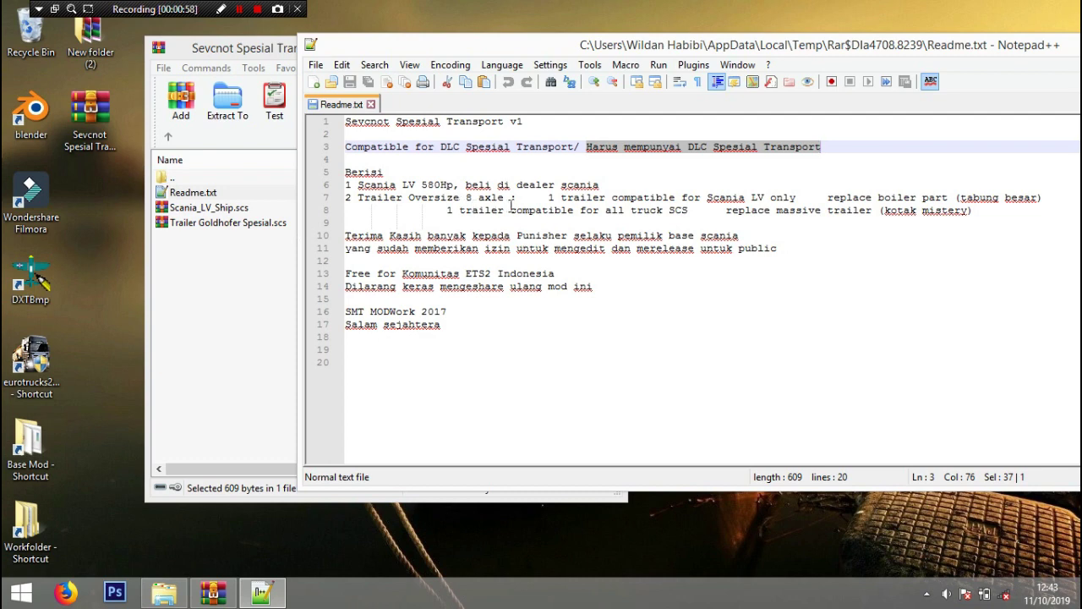
left_click(548, 197)
key("Return")
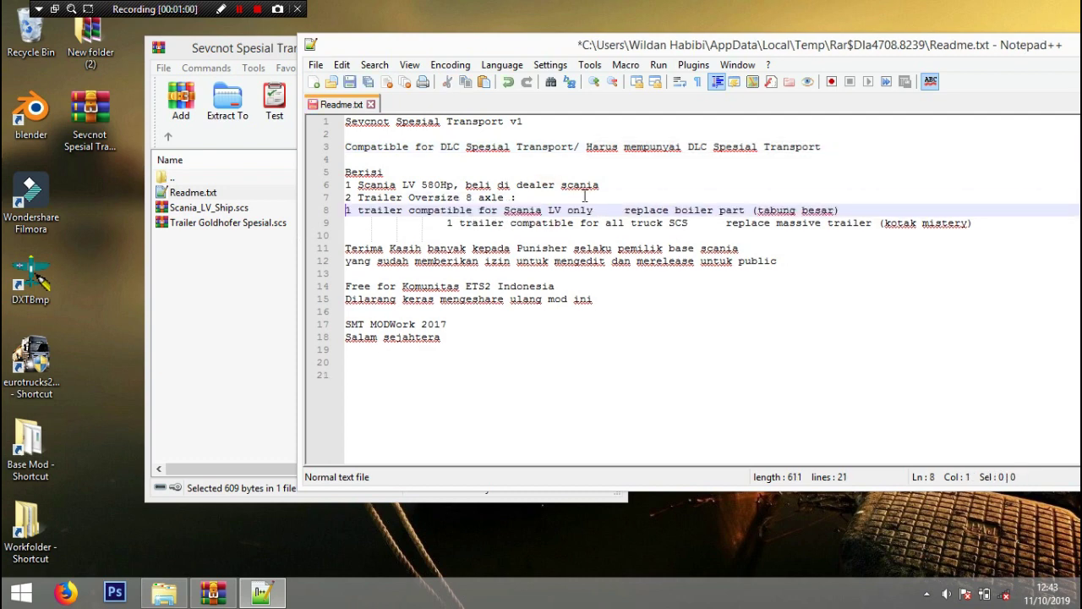
key("Tab")
key("Tab")
key("Tab")
key("Tab")
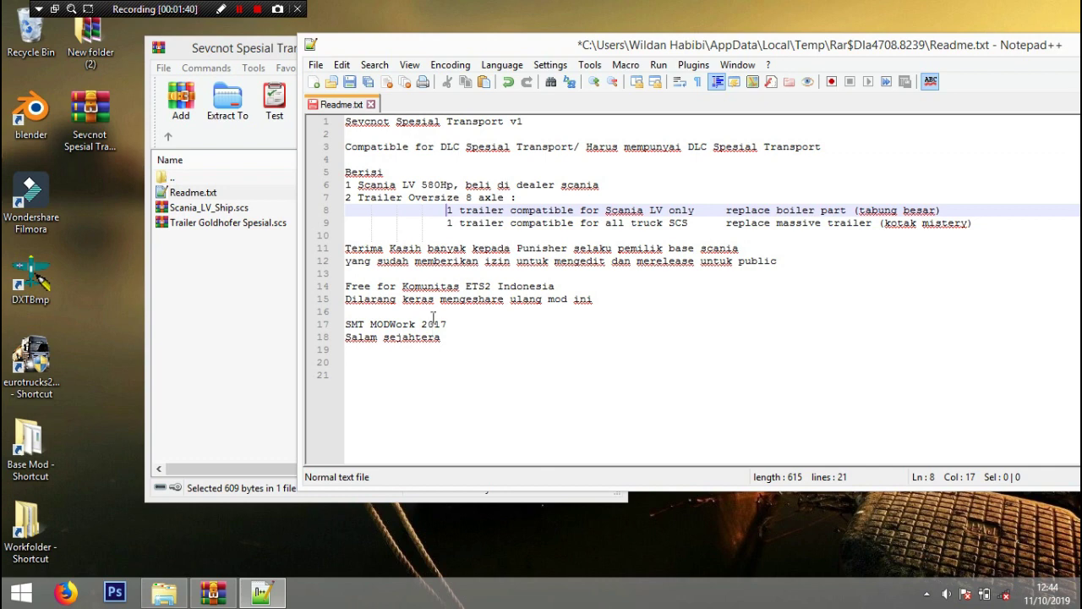
key("ctrl+s")
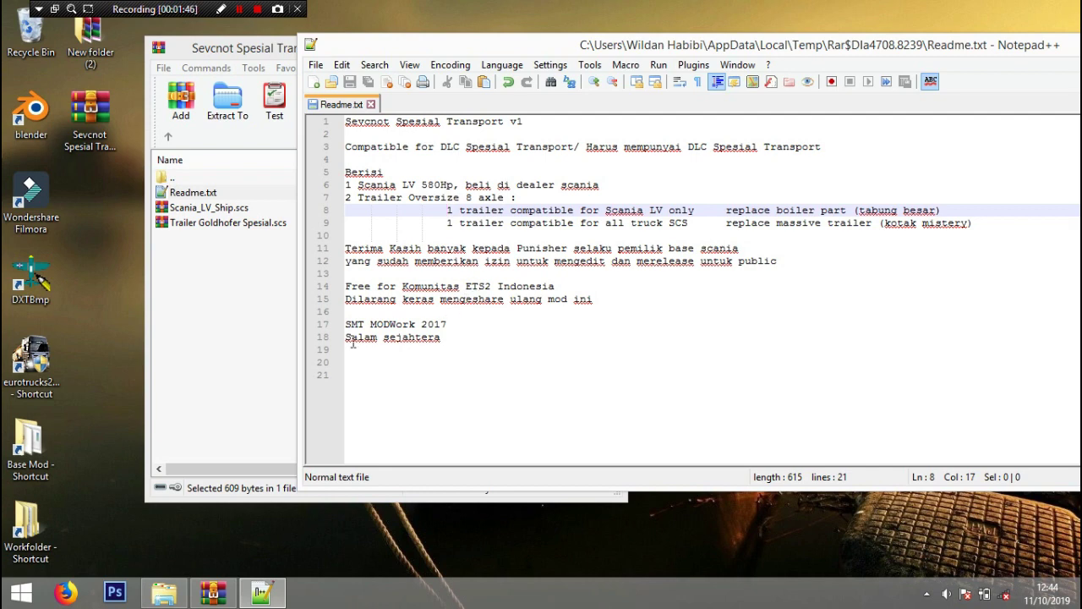
Step: Highlight the "SMT MODWork 2017" credit line and close Readme.txt
left_click(279, 363)
left_click(478, 352)
left_click(751, 409)
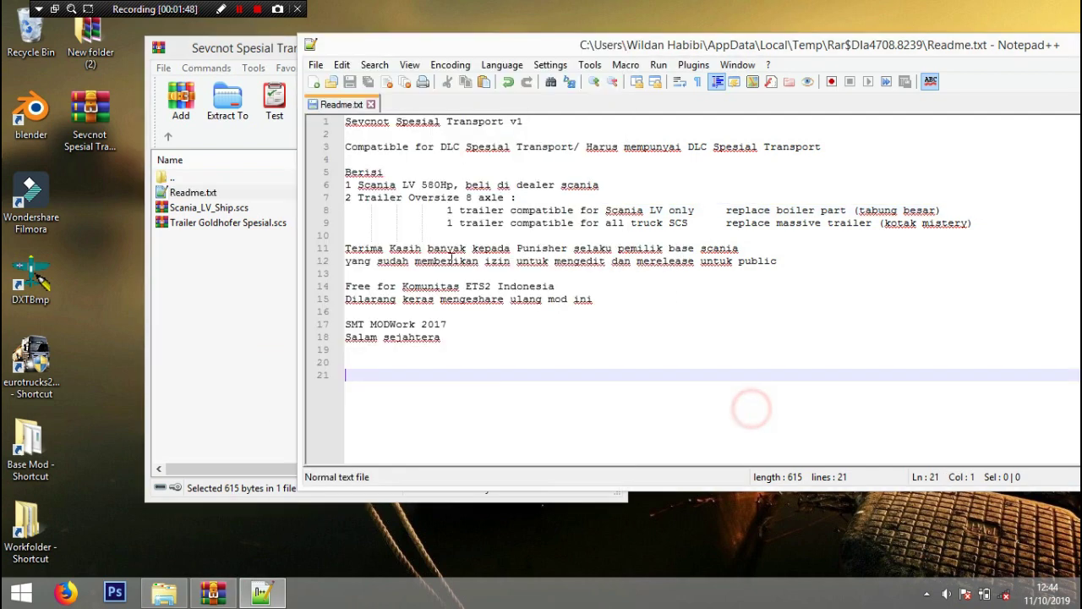
left_click_drag(346, 300, 479, 330)
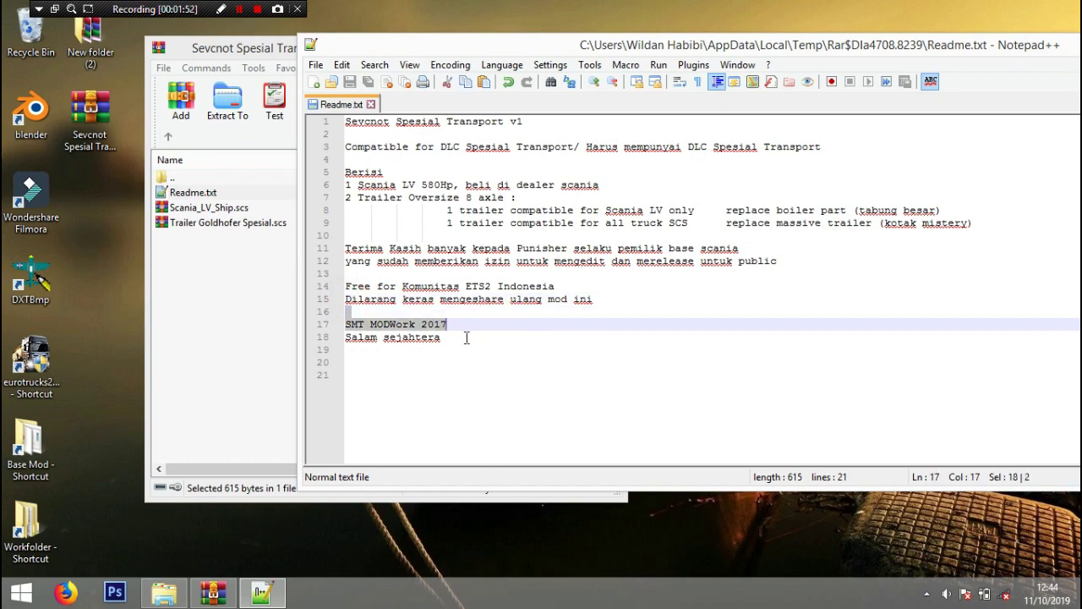
left_click_drag(591, 45, 323, 108)
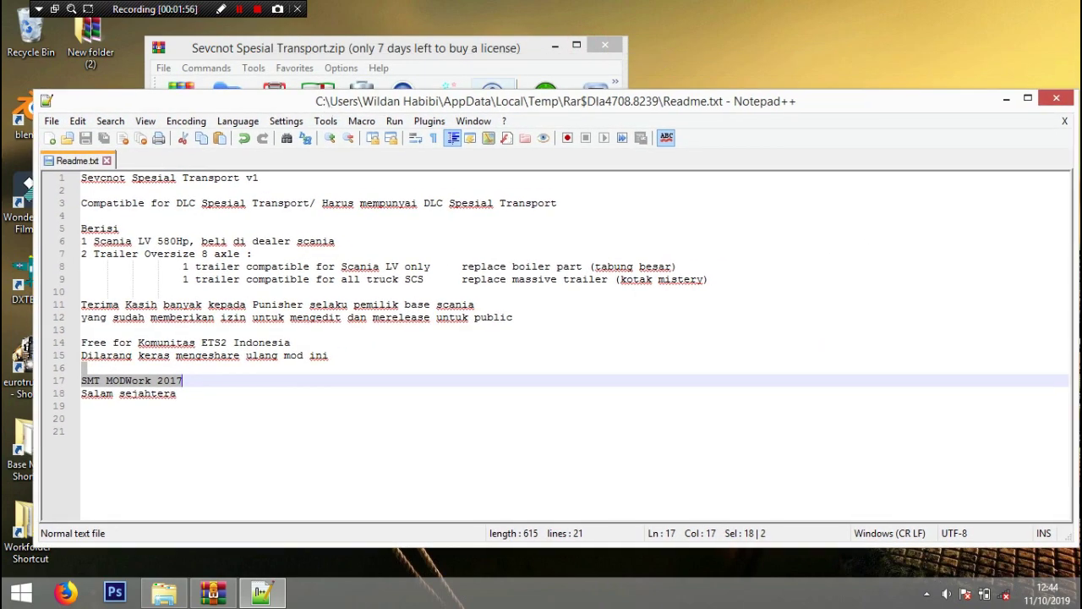
left_click(1056, 98)
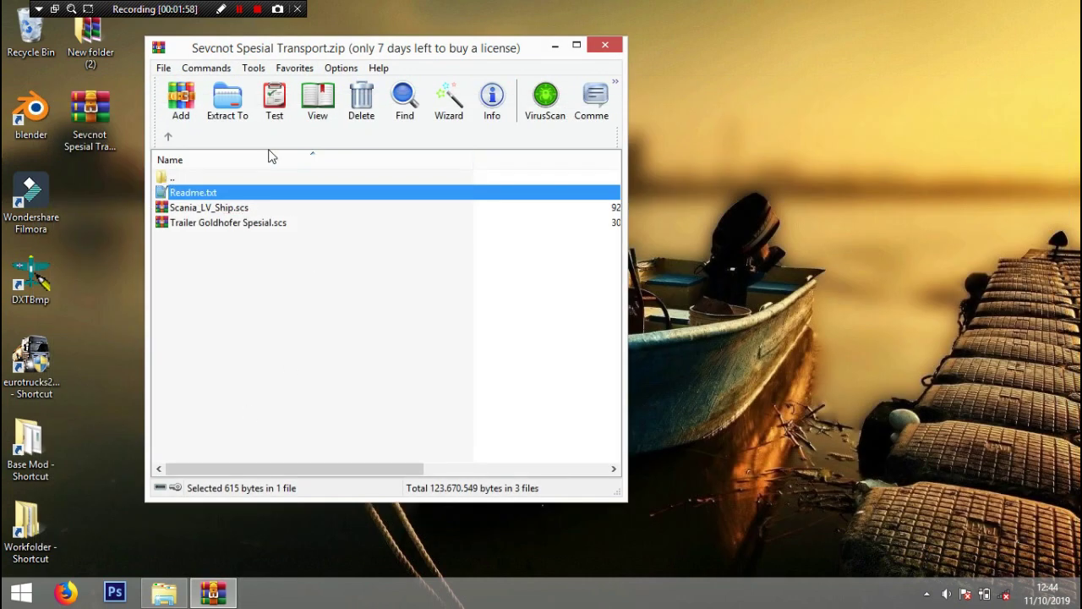
Step: Extract Scania_LV_Ship.scs to the desktop beneath the zip file and close the Sevcnot Spesial Transport archive
left_click_drag(210, 208, 741, 157)
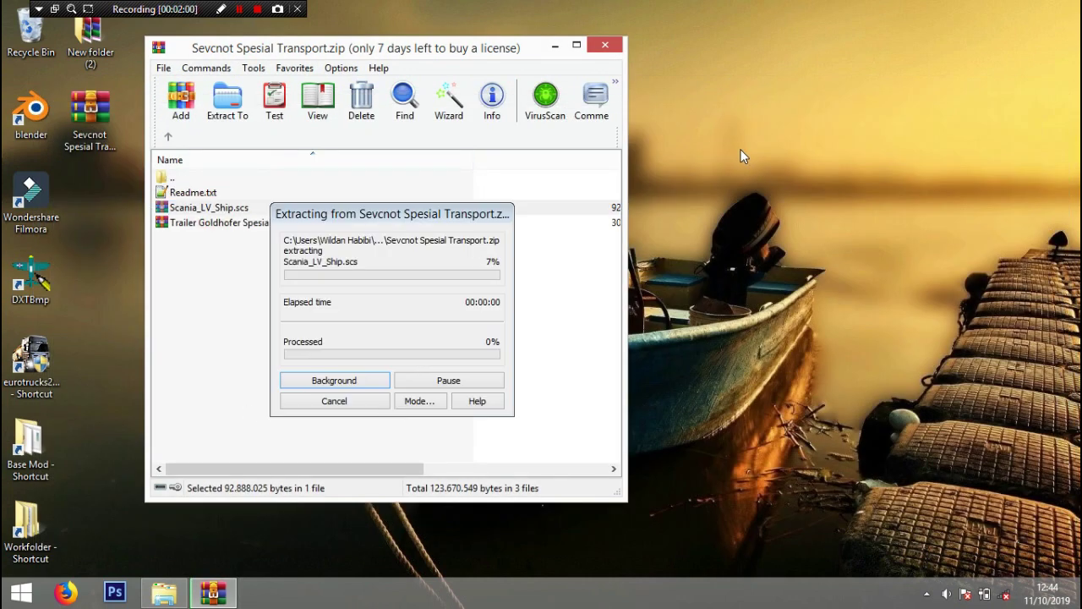
left_click(554, 46)
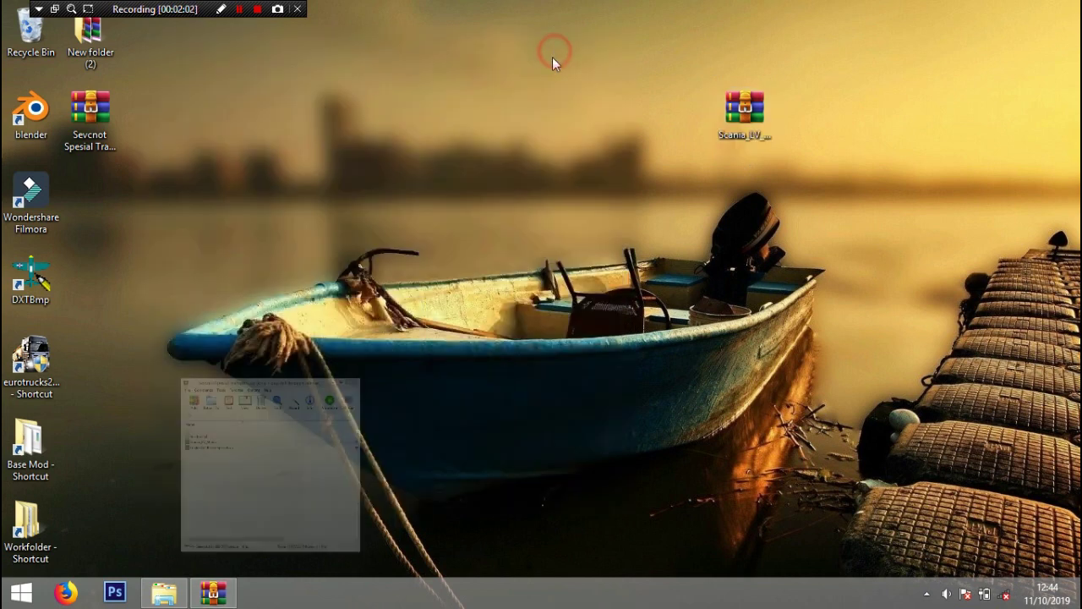
left_click_drag(736, 110, 113, 198)
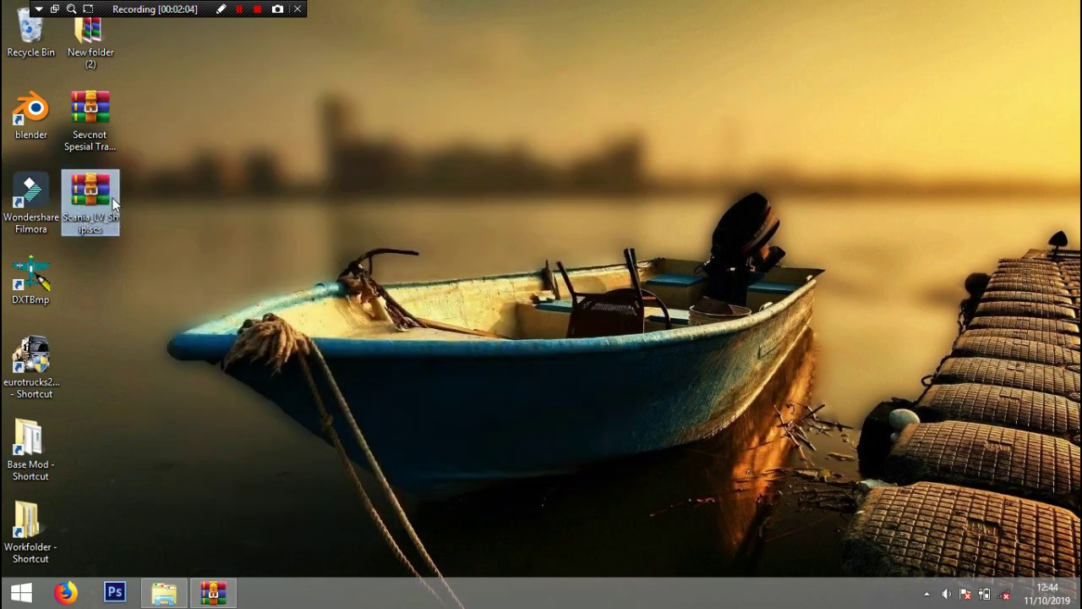
left_click(213, 592)
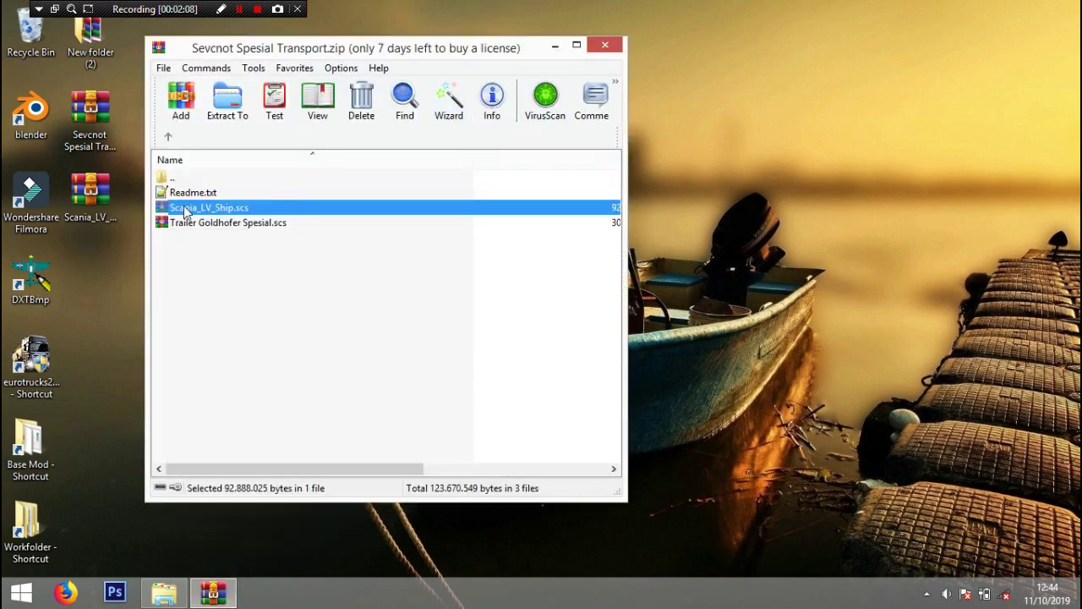
left_click(605, 44)
Step: Open Scania_LV_Ship.scs and open the scania_1.sii file found under def/vehicle/truck_dealer
double_click(90, 199)
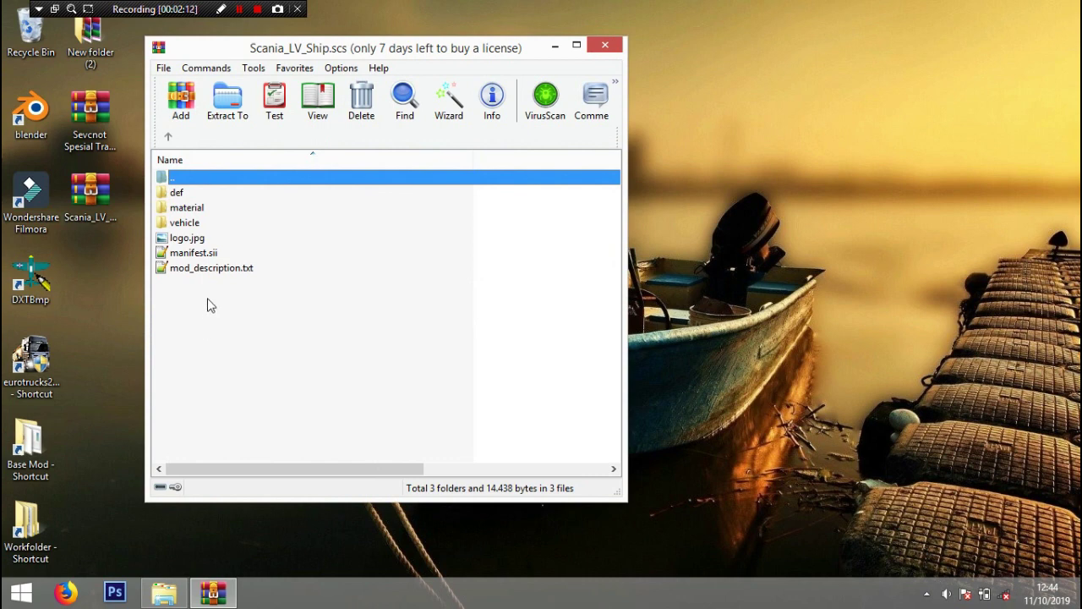
double_click(202, 194)
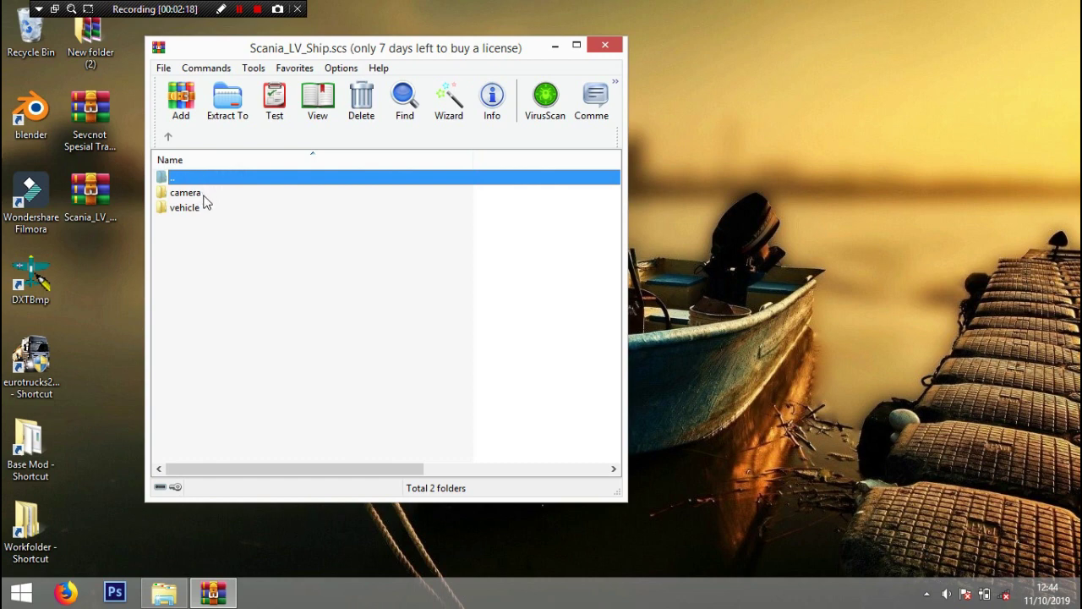
left_click(206, 209)
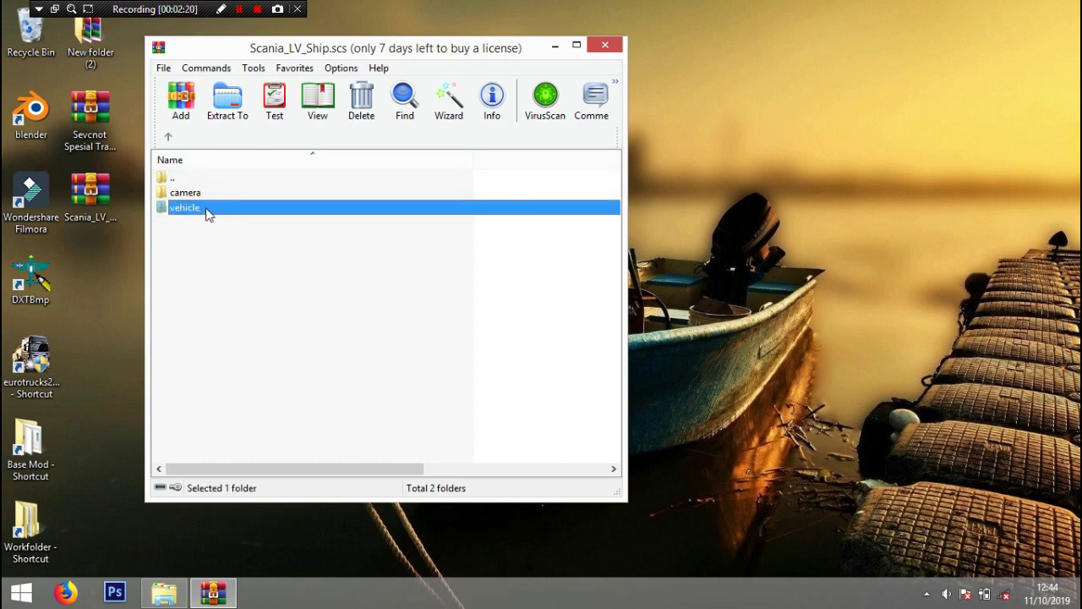
double_click(222, 209)
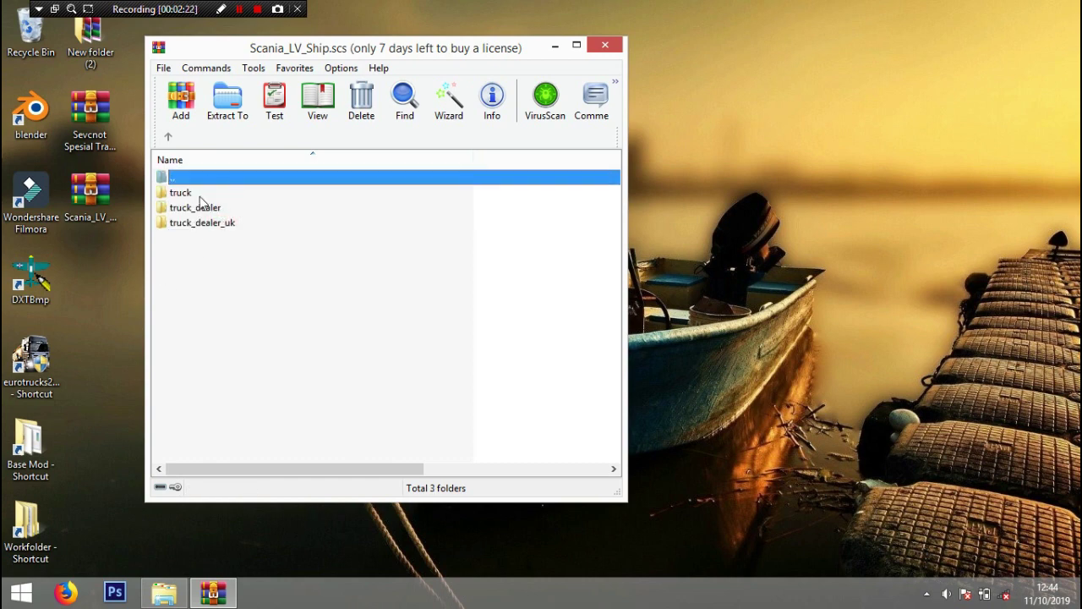
double_click(204, 208)
double_click(212, 192)
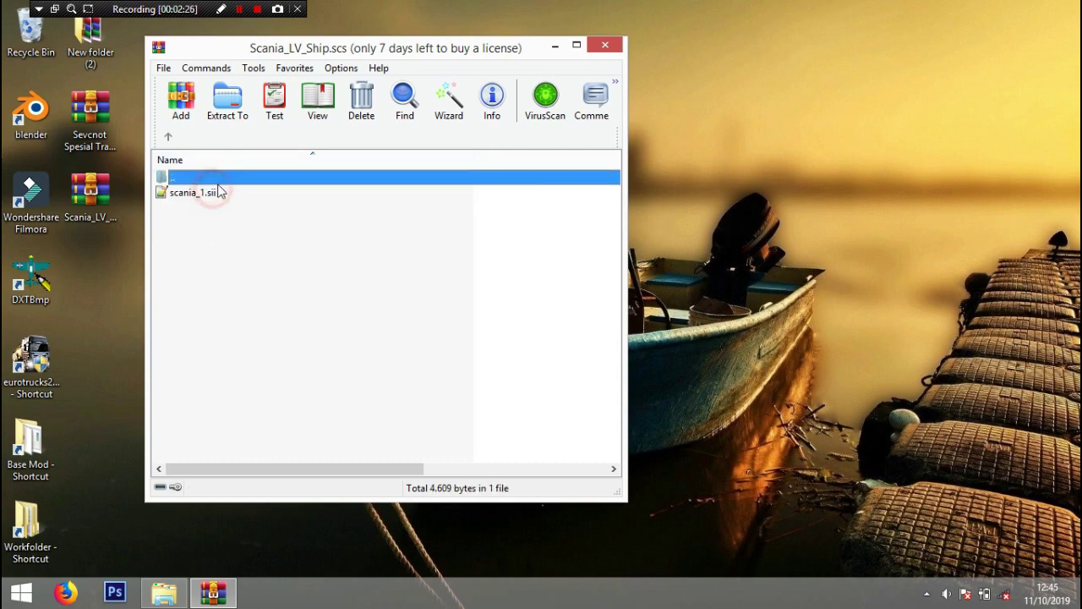
double_click(203, 193)
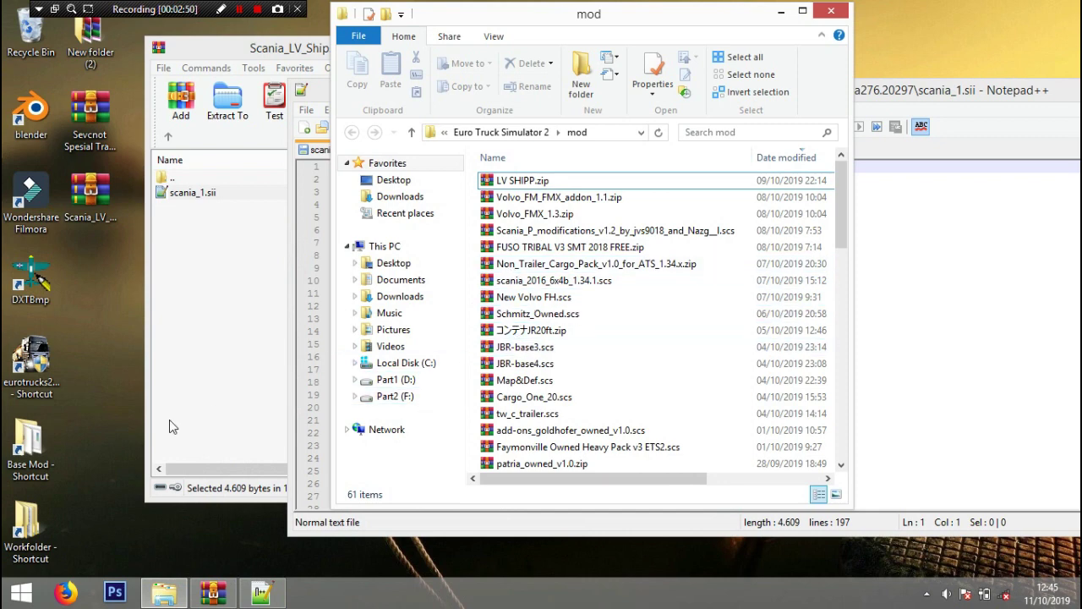
Step: Open the DEF_1.35 folder in Base Mod, minimize the mod folder window and move DEF_1.35 aside
double_click(34, 446)
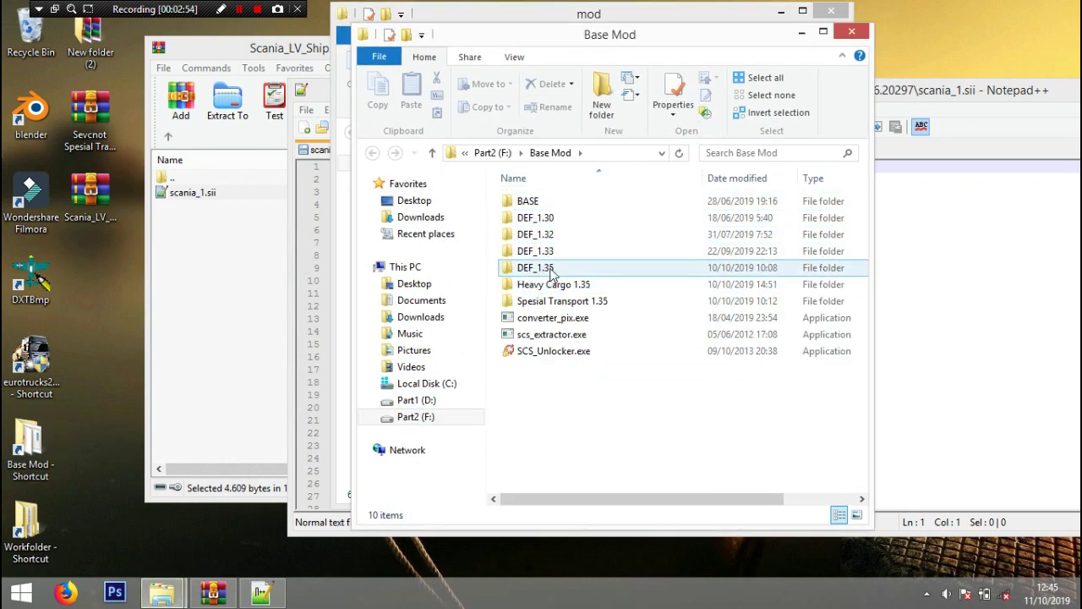
double_click(551, 268)
left_click(780, 11)
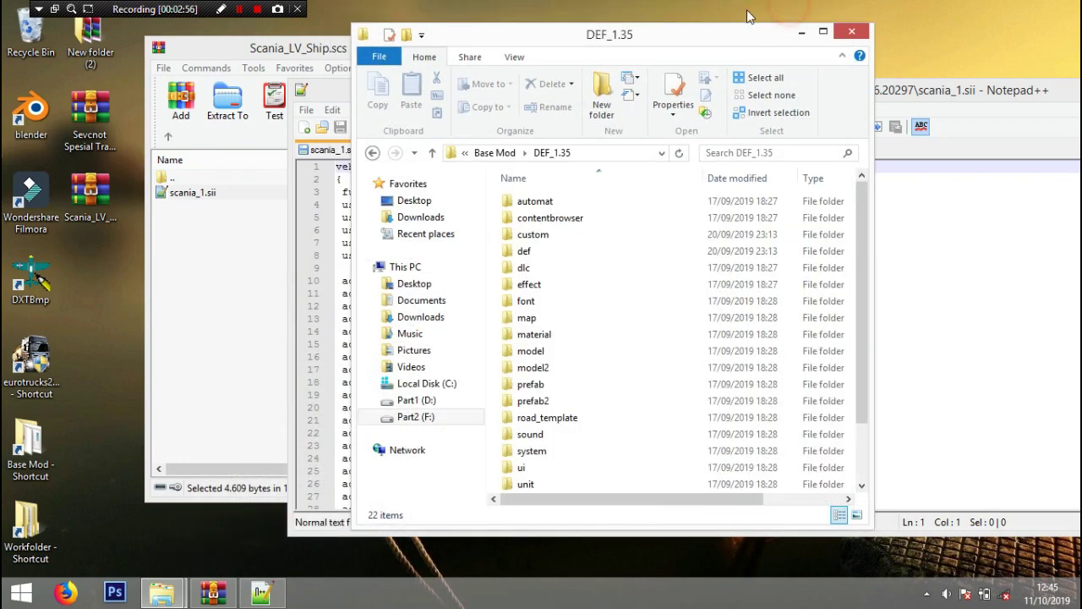
left_click_drag(630, 34, 789, 24)
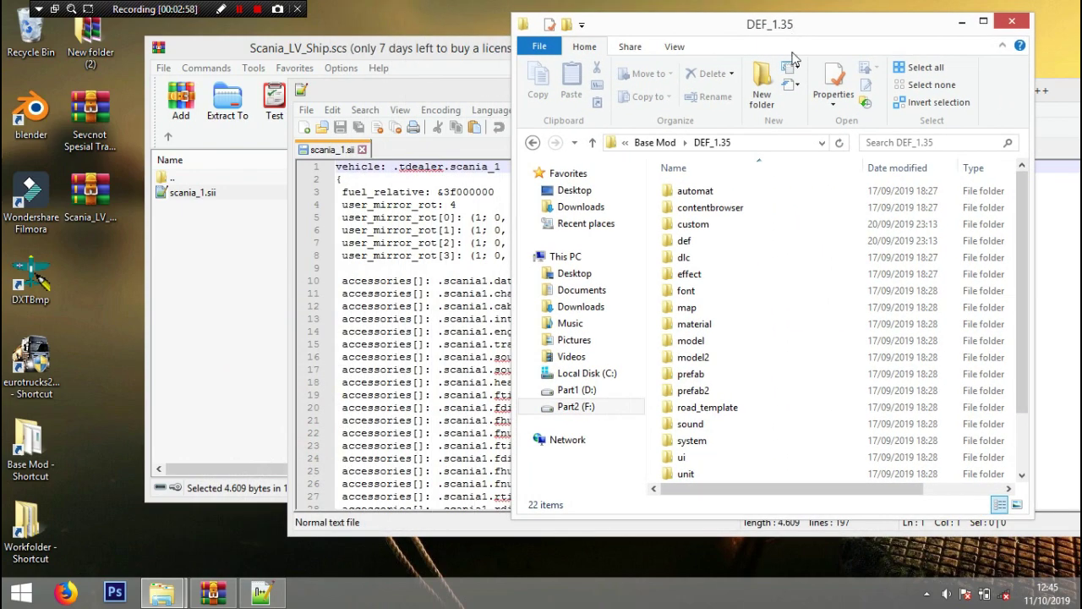
Step: Go to the def/vehicle/truck_dealer folder inside DEF_1.35
double_click(709, 241)
scroll(718, 237, "down", 5)
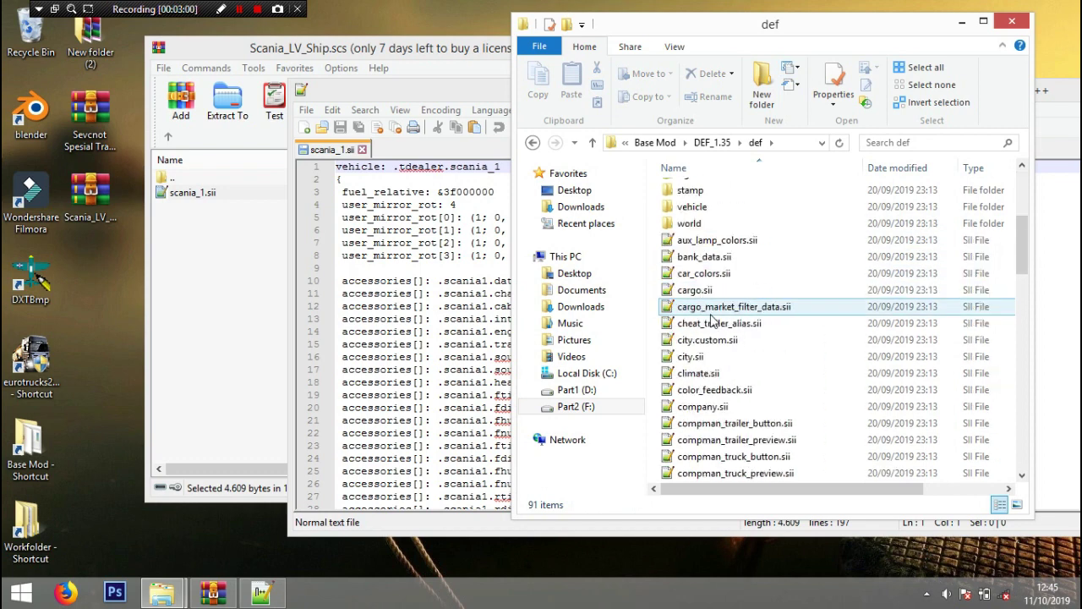
double_click(719, 207)
scroll(723, 308, "down", 7)
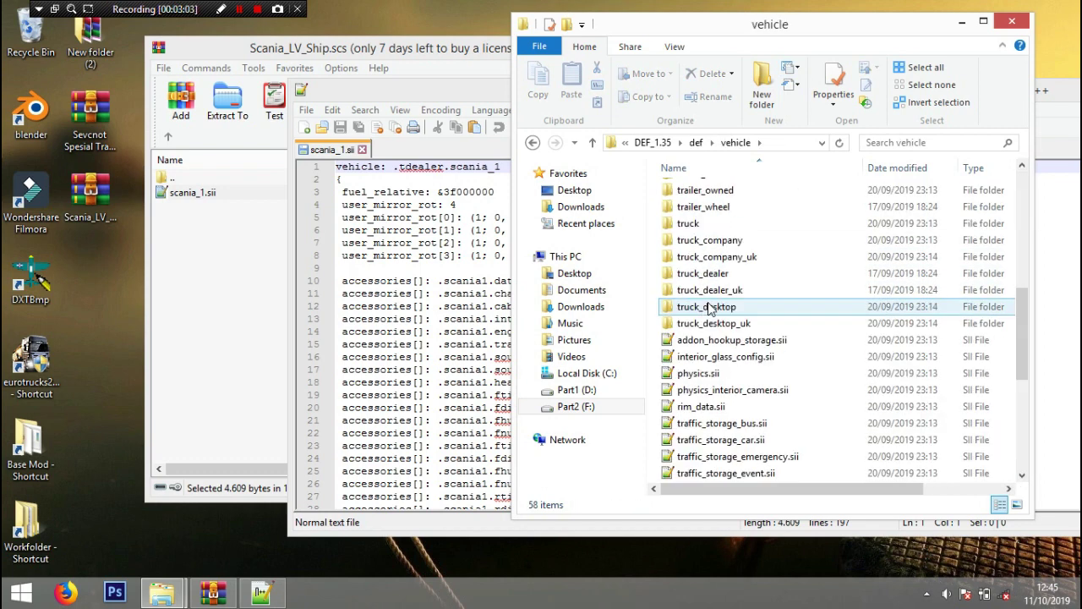
double_click(743, 275)
Step: Open the base scania_1.sii from the scania folder in truck_dealer and minimize the folder window
double_click(689, 290)
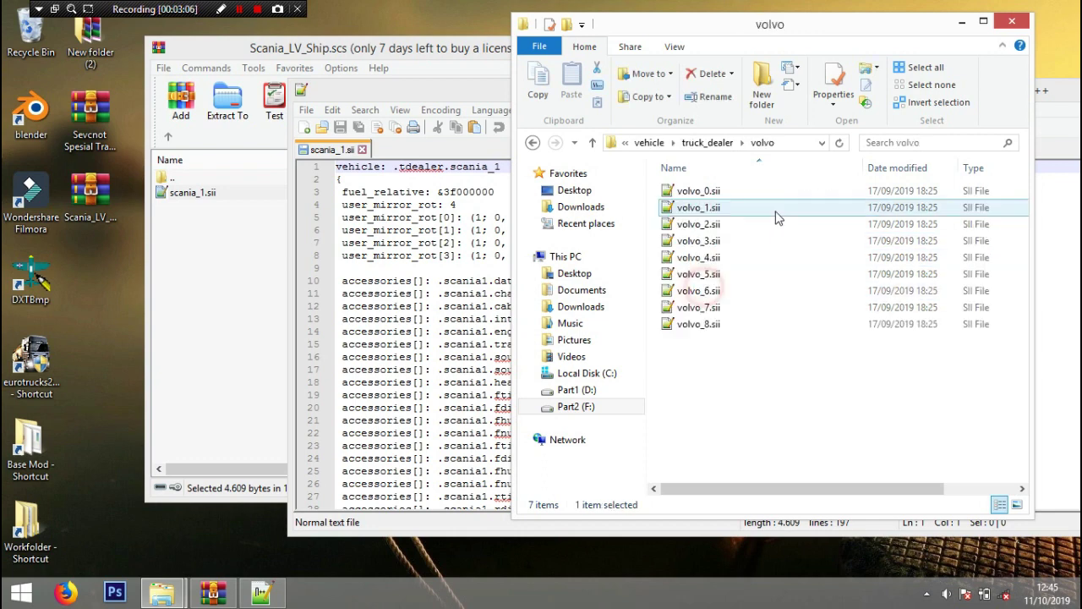
left_click(707, 142)
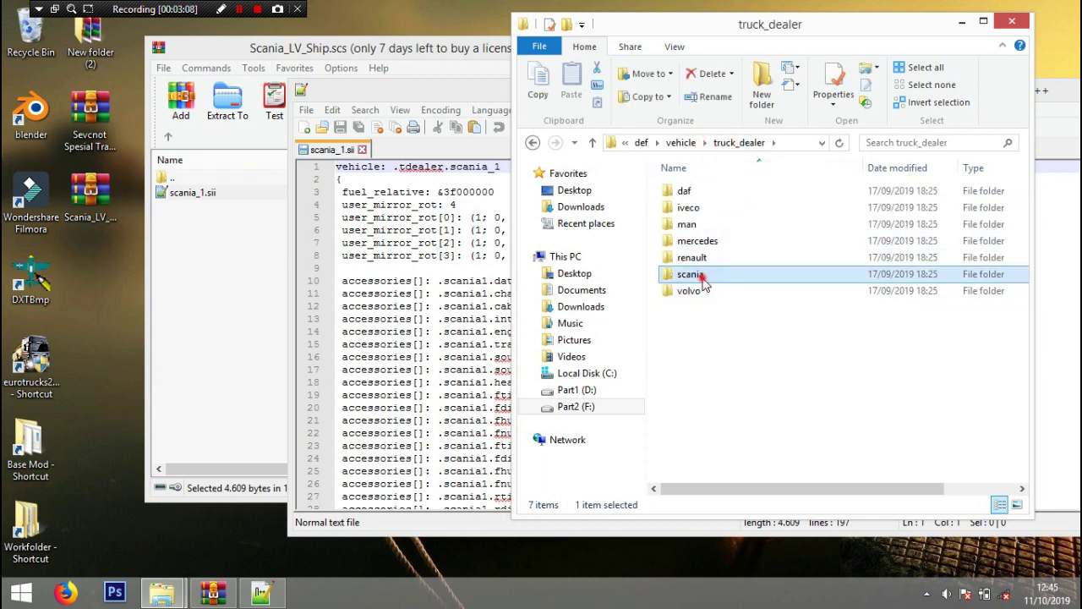
double_click(703, 274)
double_click(700, 207)
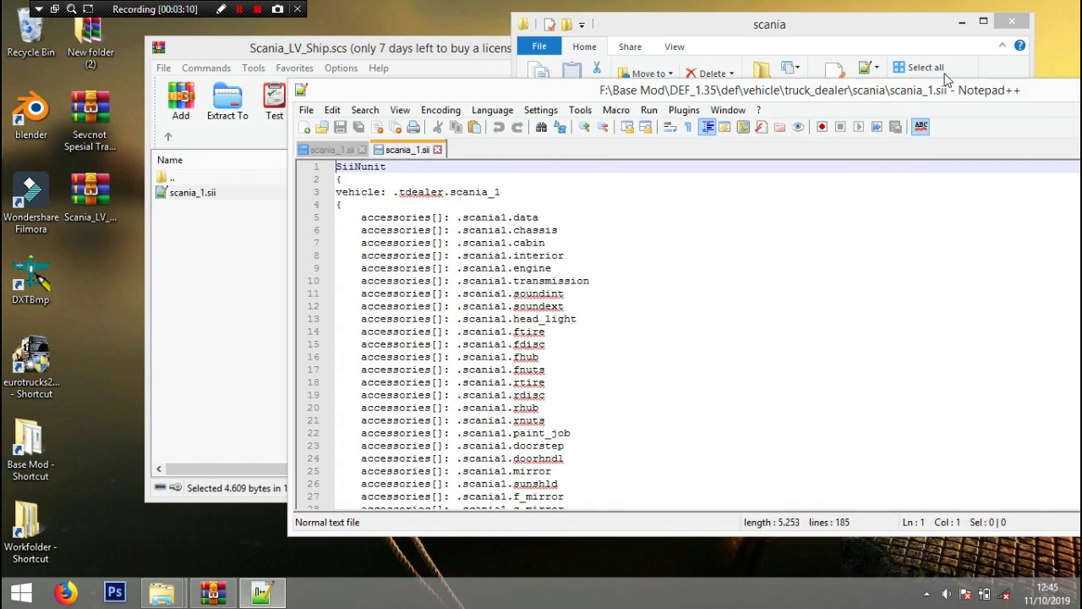
left_click(960, 23)
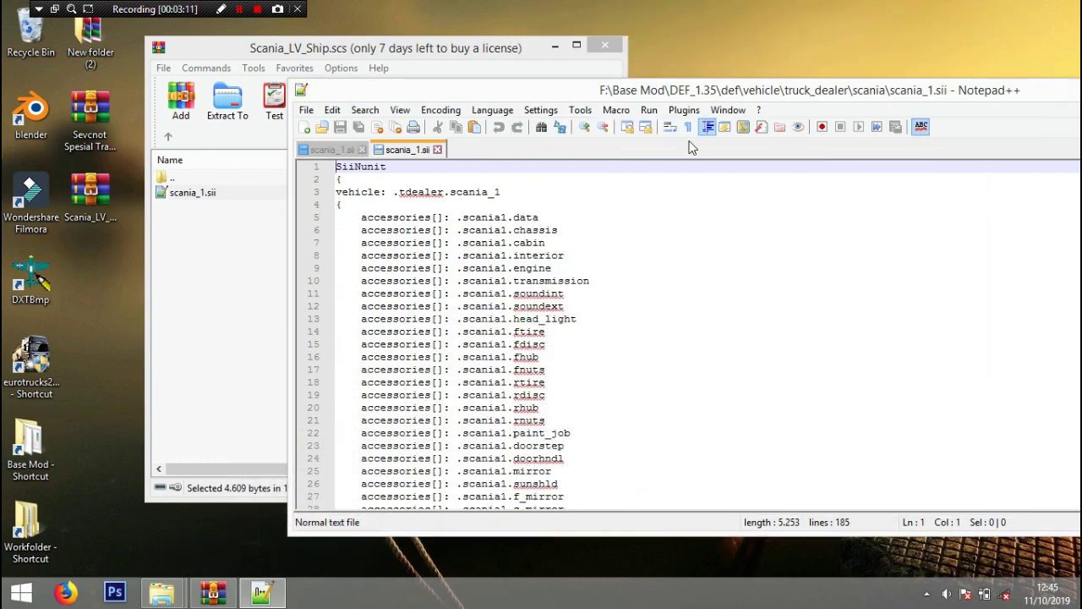
Step: Copy the SiiNunit line and its opening brace from the base scania_1.sii to the top of the mod's scania_1.sii, above the vehicle line
left_click(348, 149)
left_click(397, 149)
left_click_drag(336, 166, 352, 180)
key("ctrl+c")
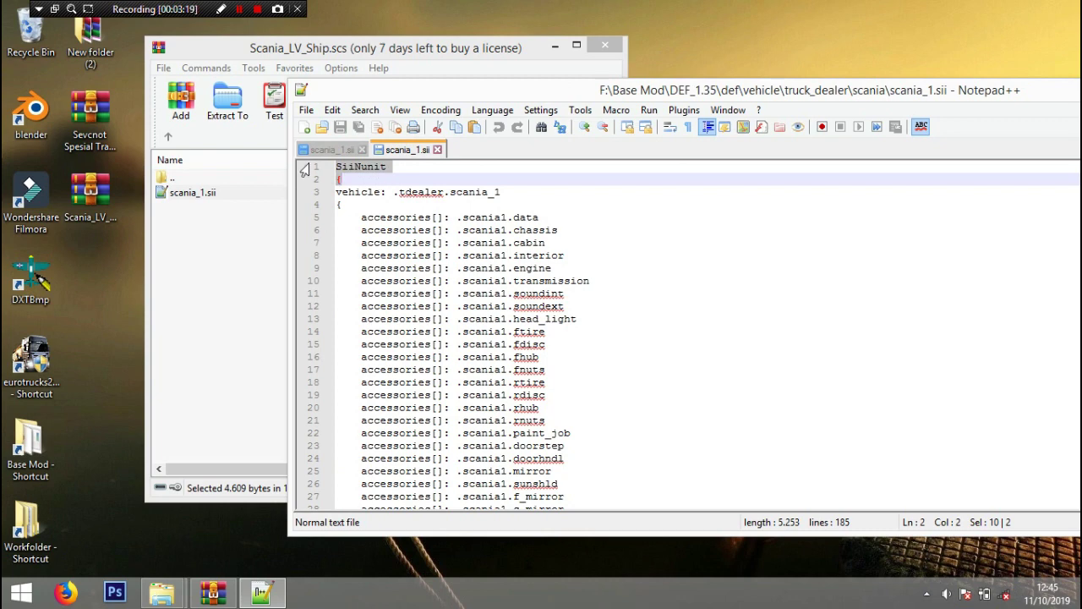
left_click(325, 153)
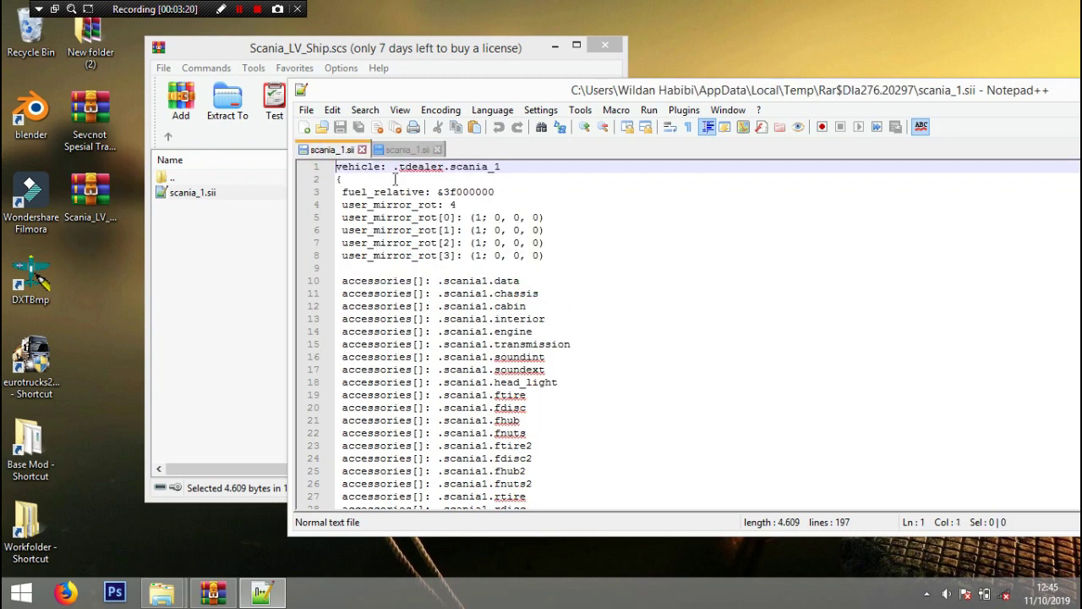
key("ctrl+v")
key("Return")
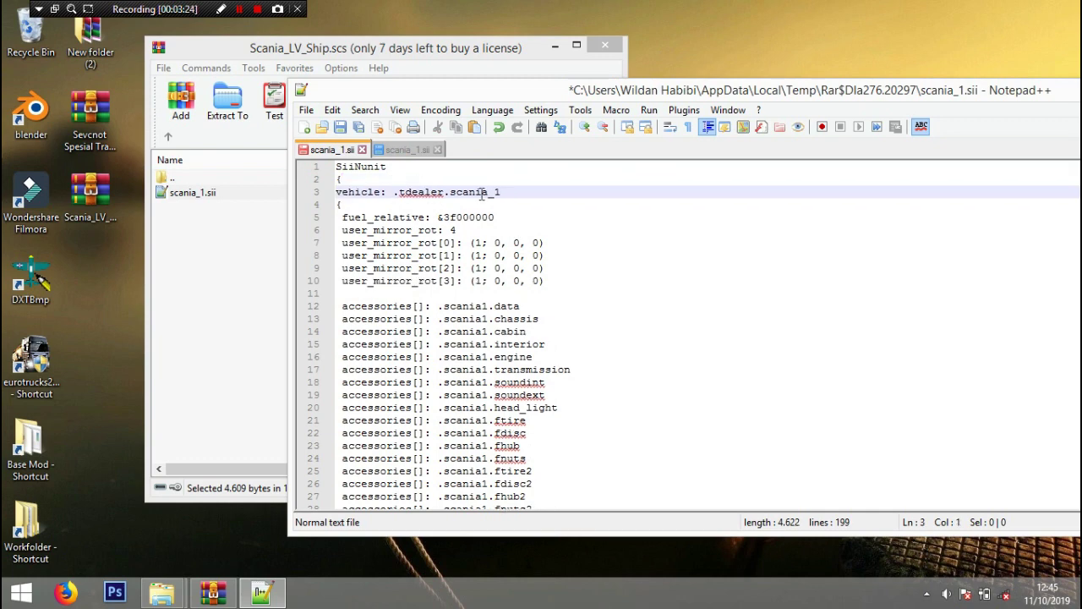
Step: Comment out the fuel_relative line and all five user_mirror_rot lines in the mod's scania_1.sii with #
left_click(414, 150)
left_click(346, 150)
left_click_drag(341, 217, 547, 281)
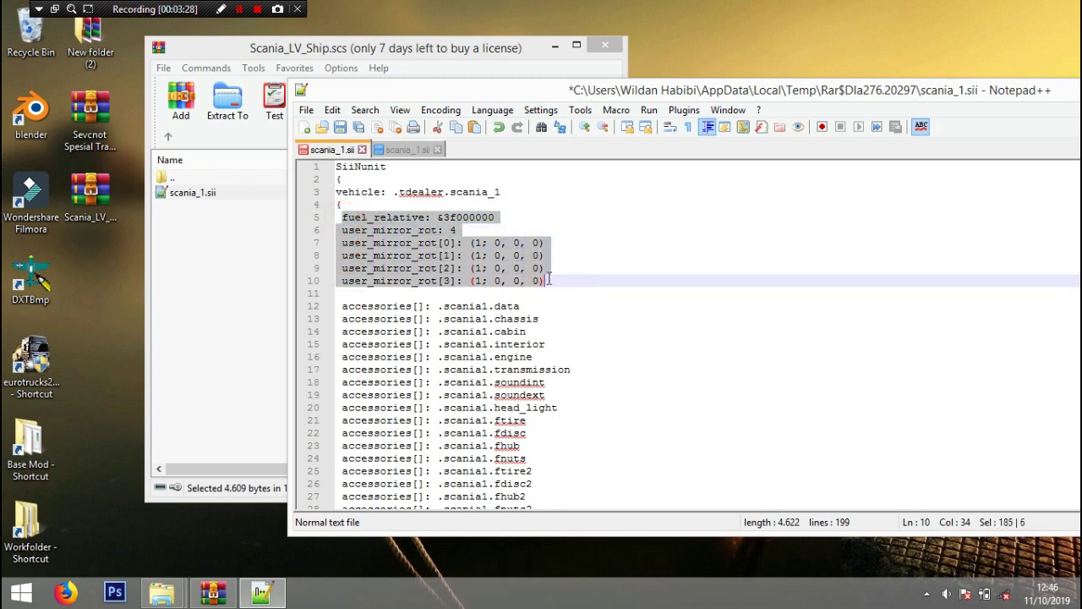
left_click(331, 217)
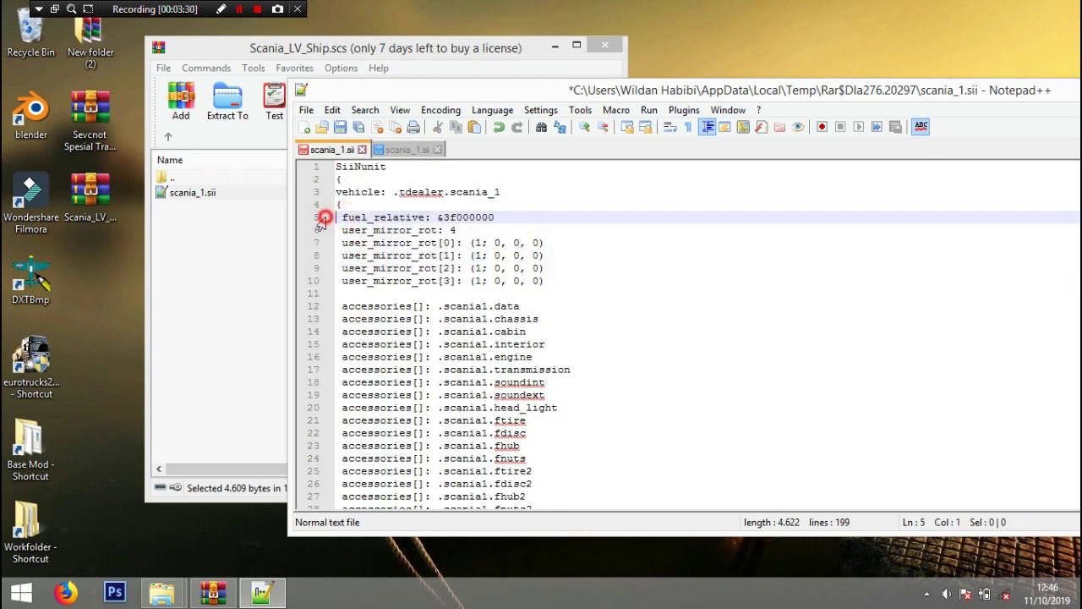
type("#")
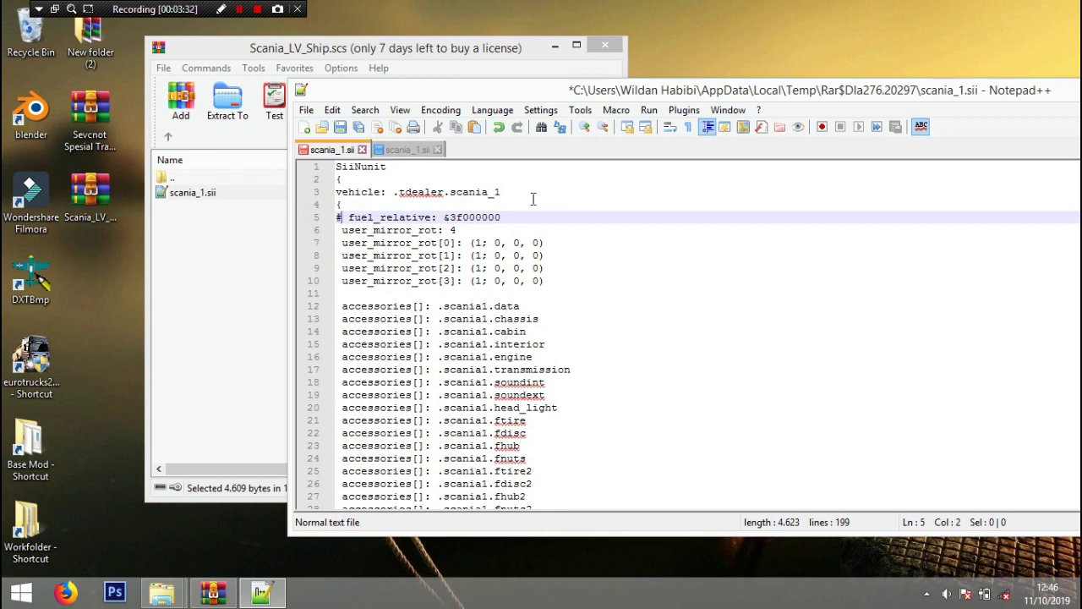
key("Down")
key("Home")
type("#")
key("Down")
type("#")
key("Down")
type("#")
key("Down")
type("#")
key("Down")
key("Home")
type("#")
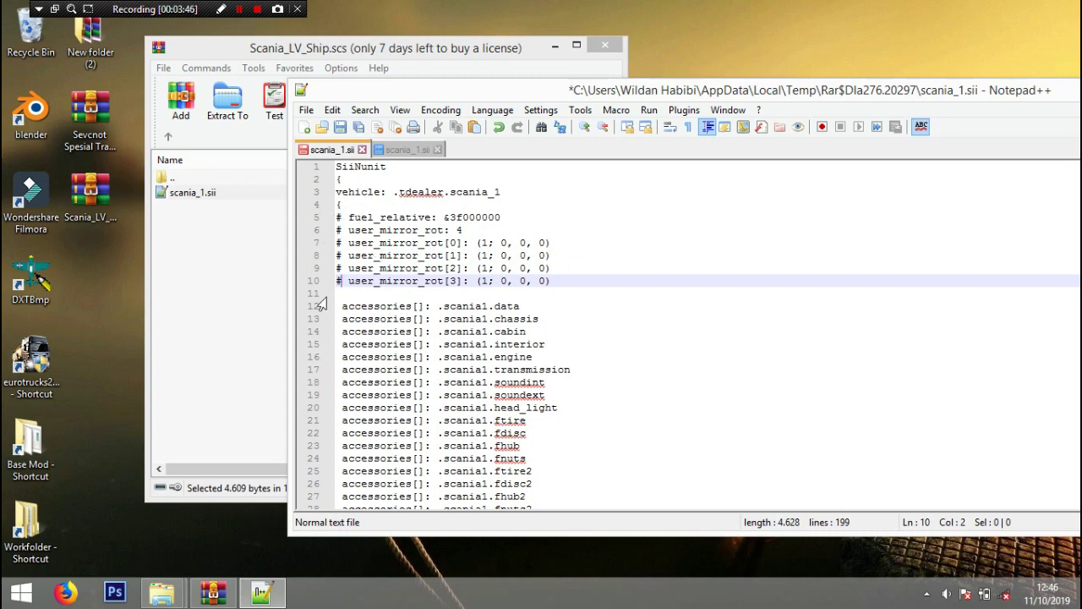
Step: Comment out the odometer and odometer_float_part lines below the accessories list with #
scroll(351, 224, "down", 1)
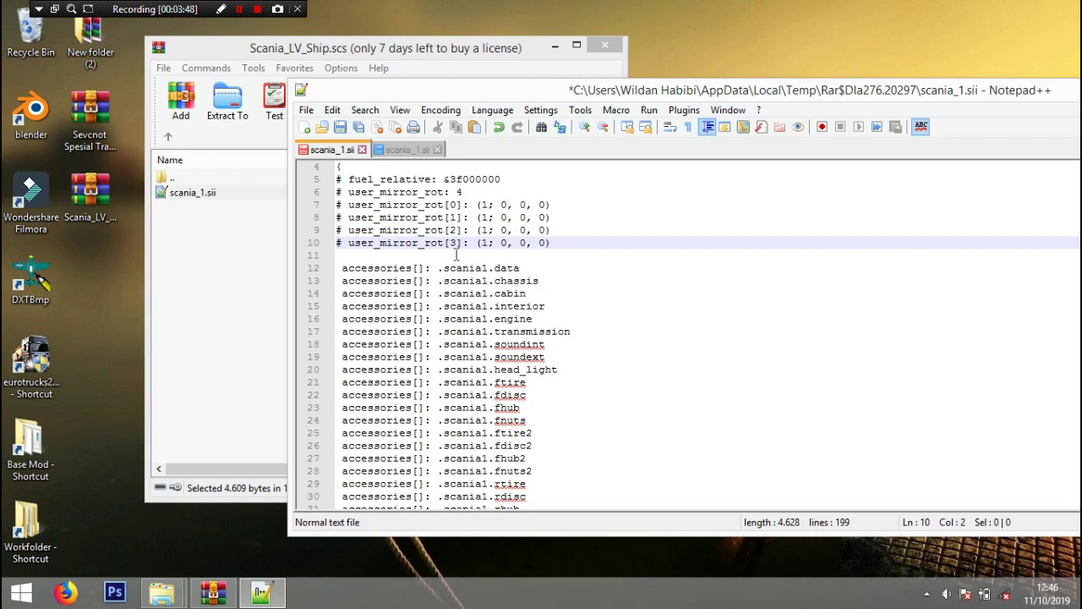
scroll(473, 282, "down", 8)
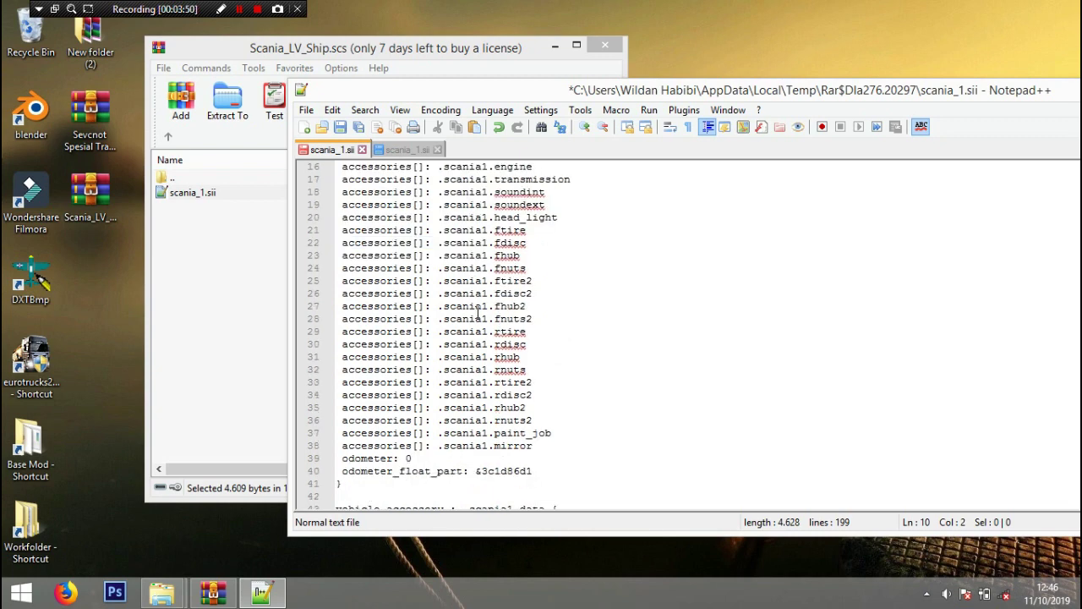
left_click(338, 308)
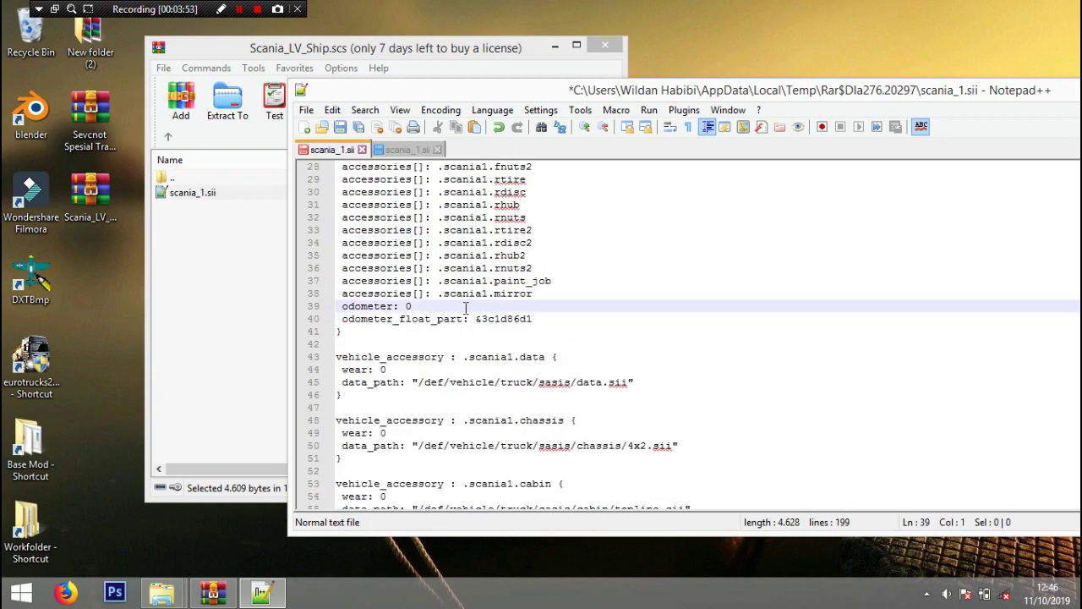
type("#")
key("Left")
key("Down")
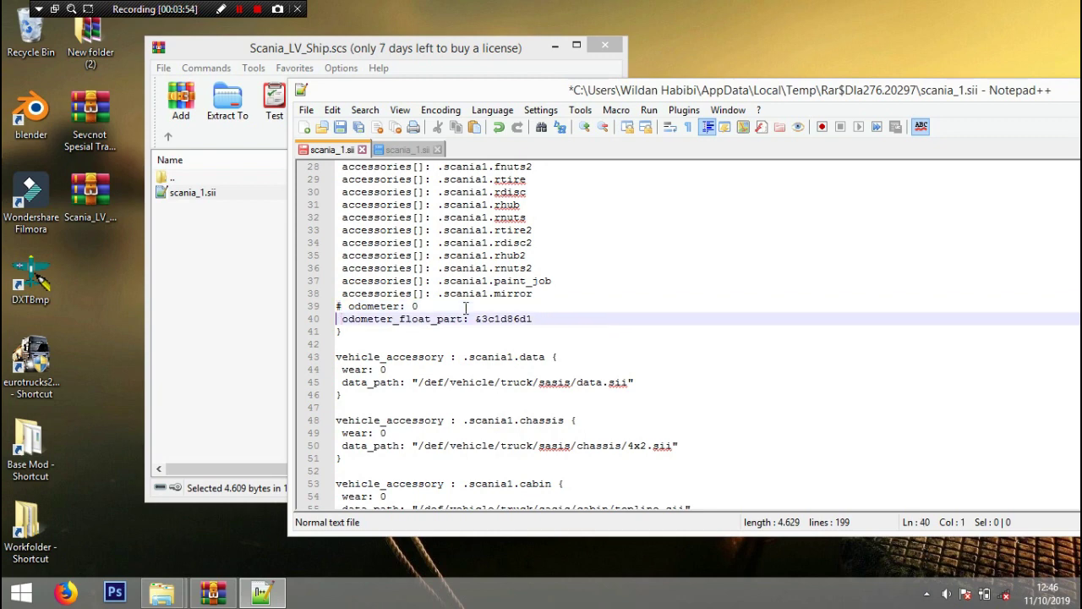
type("#")
key("Up")
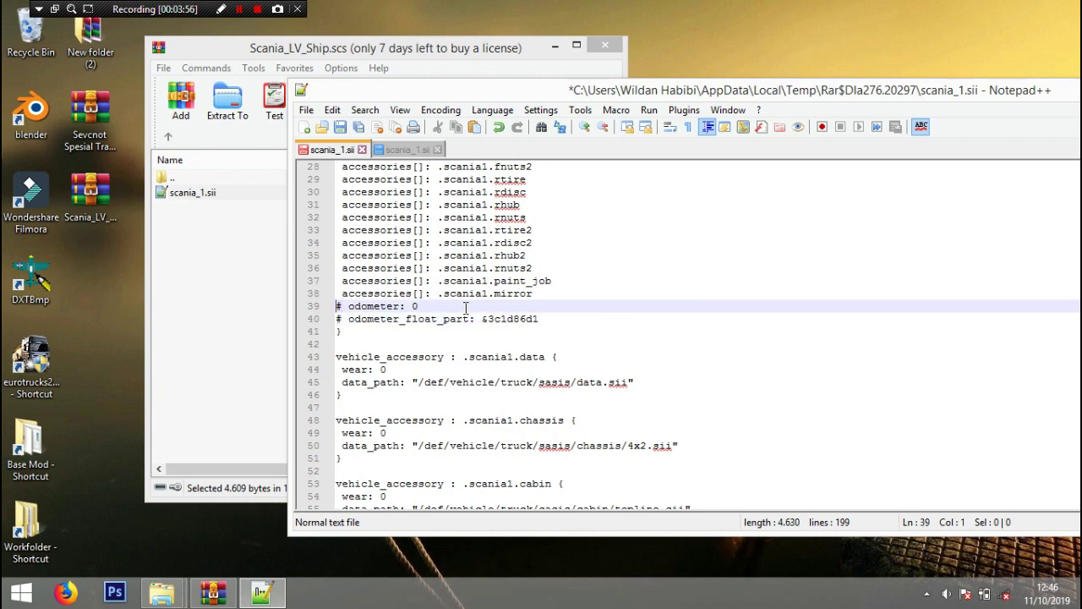
Step: Insert a blank line above and a blank line below the two commented odometer lines
key("Left")
key("Return")
key("BackSpace")
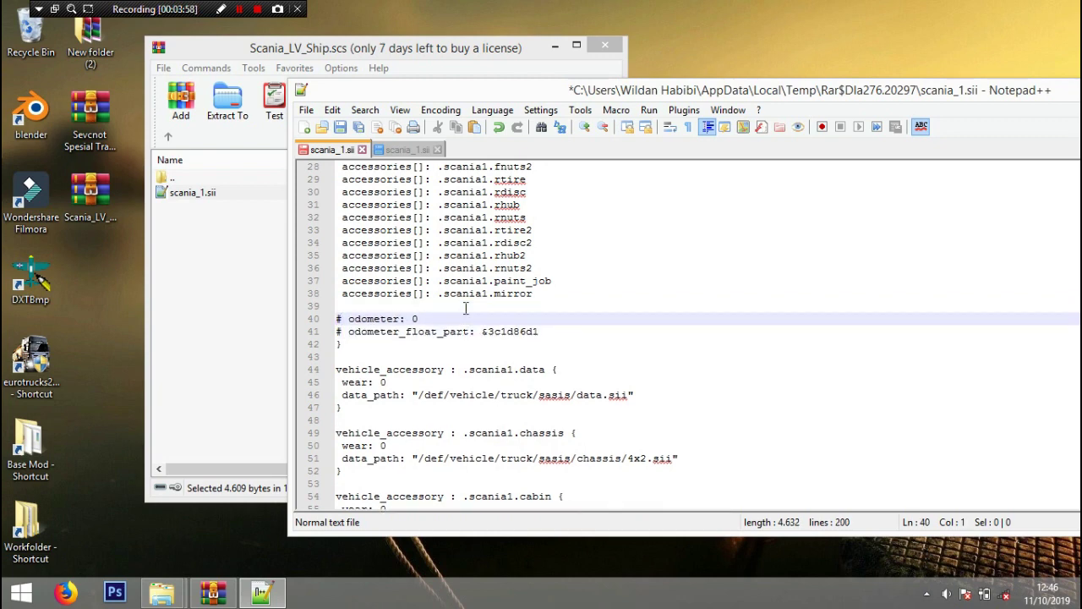
left_click(550, 329)
key("Return")
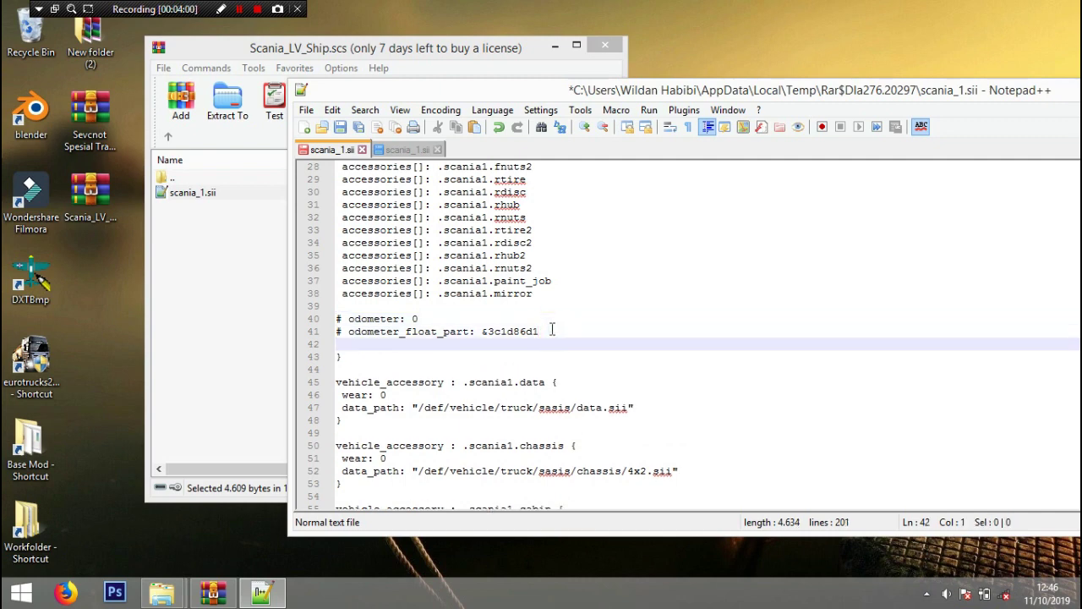
Step: Compare the header and accessories list of the mod's scania_1.sii with the base scania_1.sii
scroll(552, 330, "up", 7)
scroll(410, 338, "up", 2)
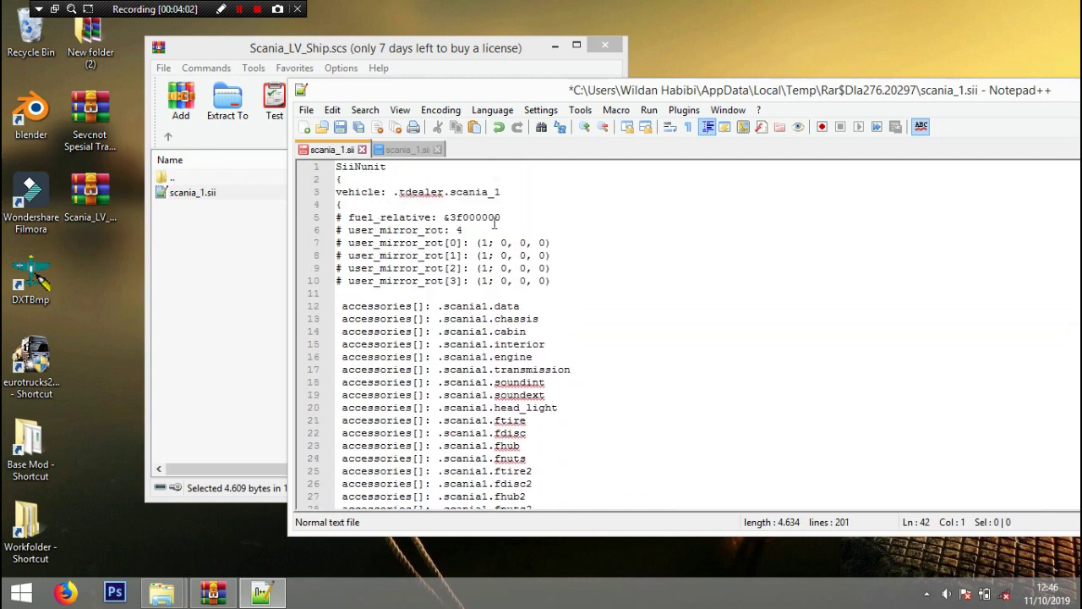
scroll(455, 362, "down", 3)
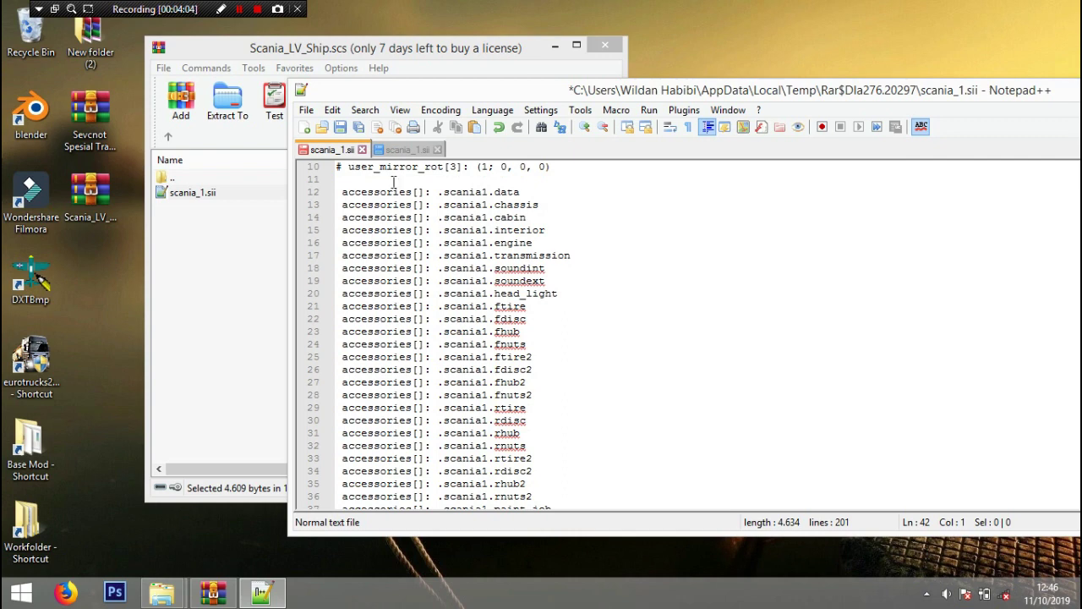
left_click(402, 151)
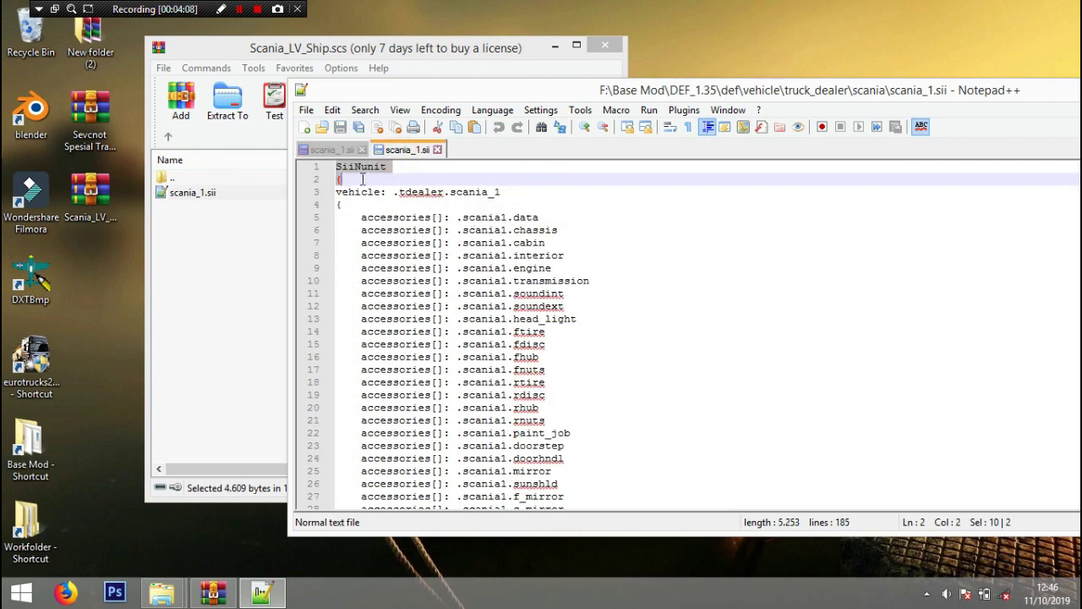
key("ctrl+Tab")
scroll(410, 309, "down", 4)
scroll(410, 308, "up", 6)
scroll(409, 308, "up", 1)
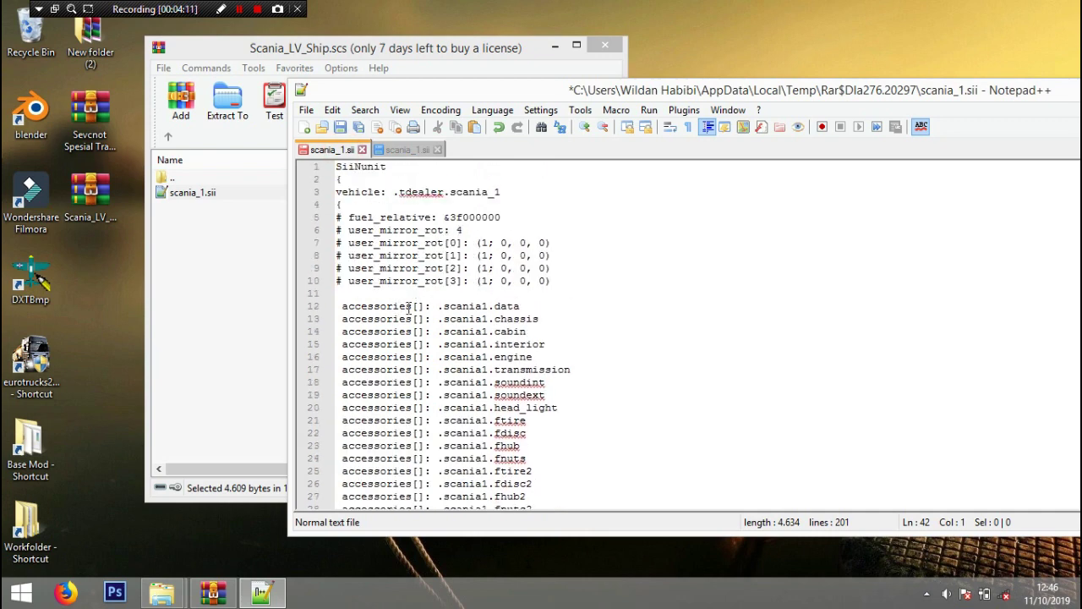
Step: Add a closing brace on the last line of the mod's scania_1.sii to match the SiiNunit opening brace
left_click_drag(357, 179, 336, 180)
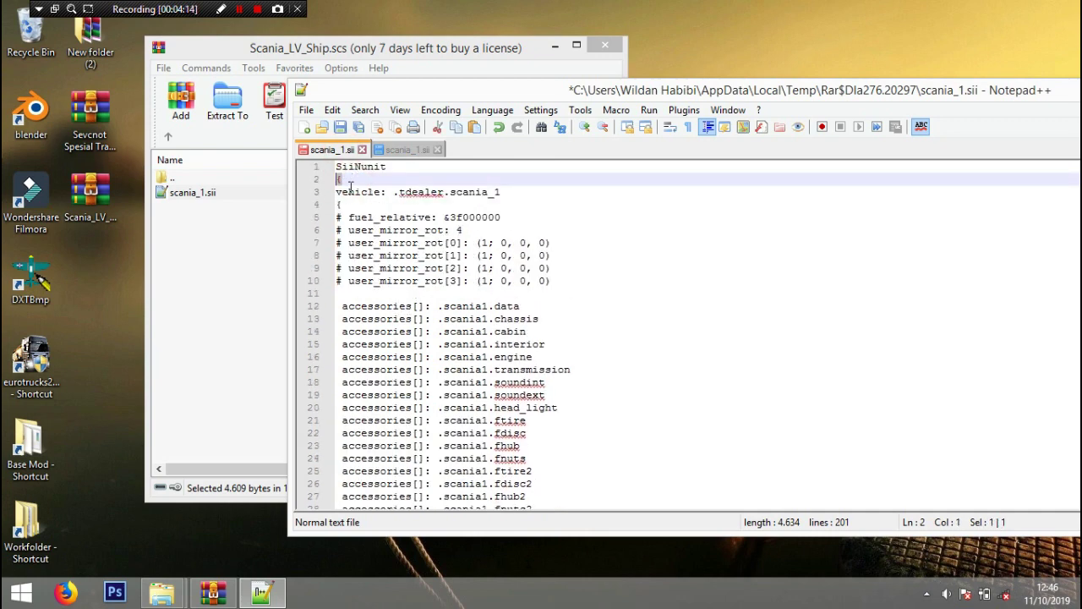
left_click_drag(479, 91, 335, 65)
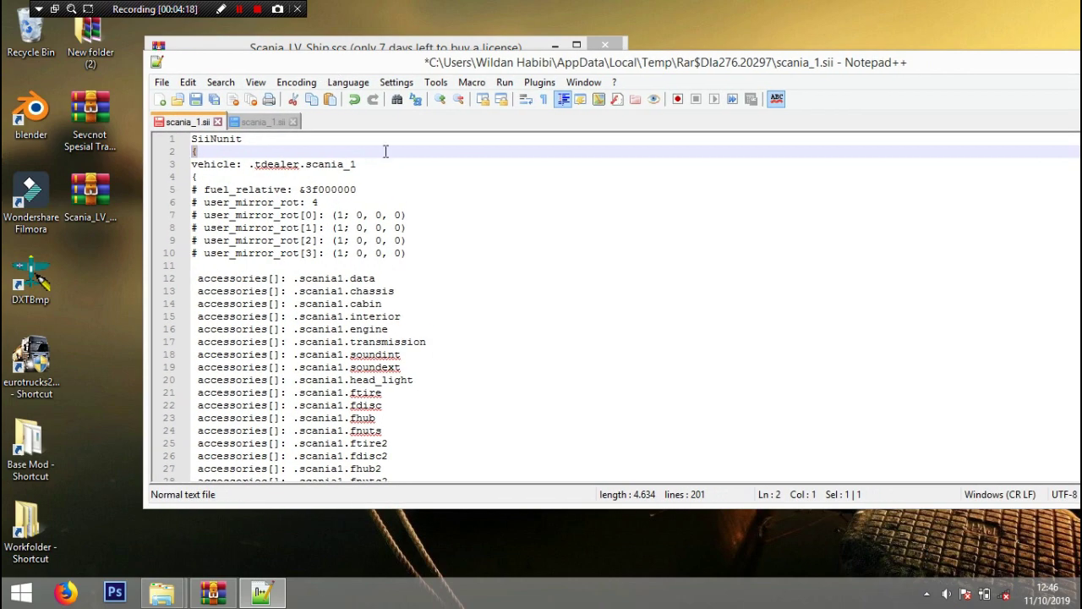
key("ctrl+End")
type("}")
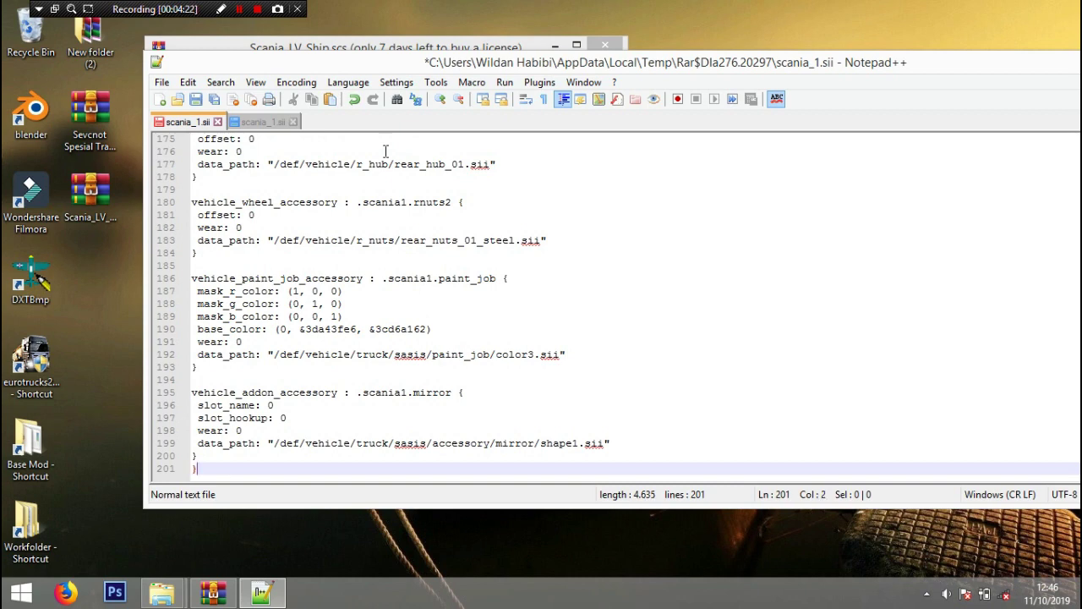
Step: Check the matching brace pairs of the mirror block, the SiiNunit block and the vehicle block
left_click(460, 393)
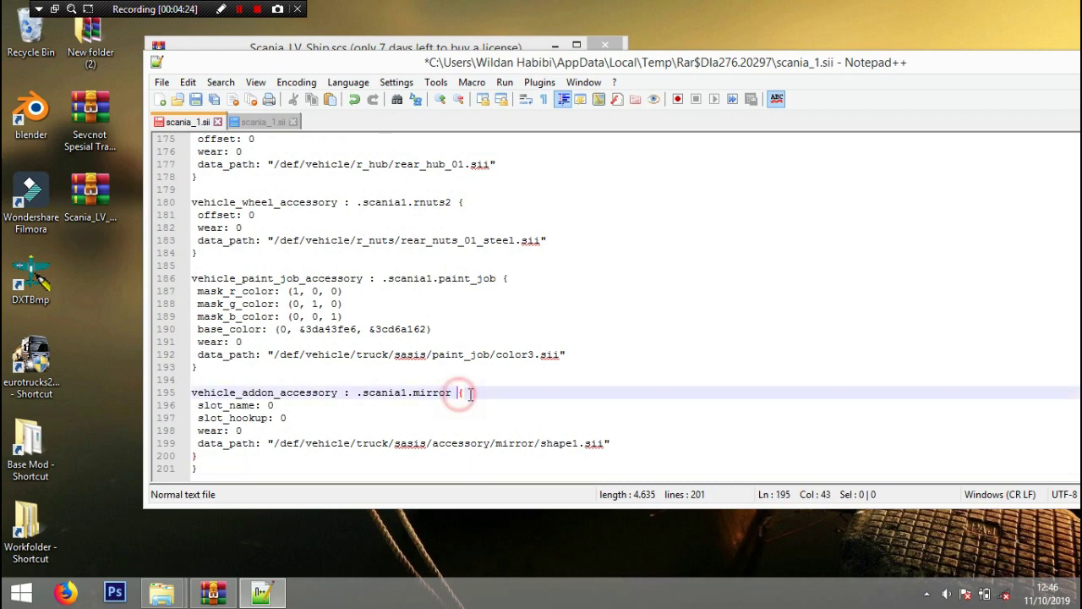
left_click(197, 470)
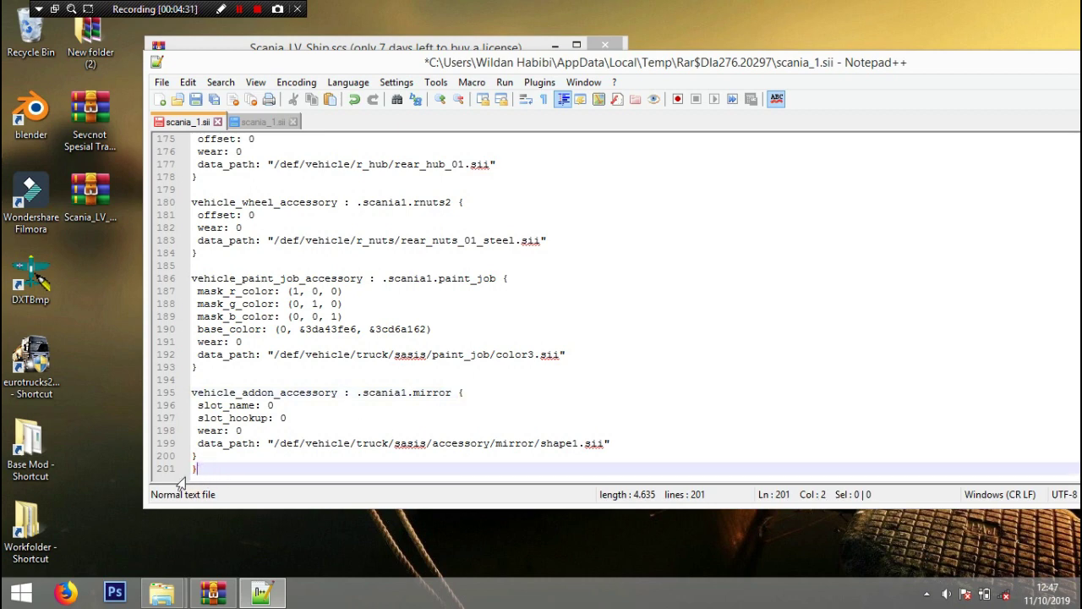
scroll(260, 429, "up", 20)
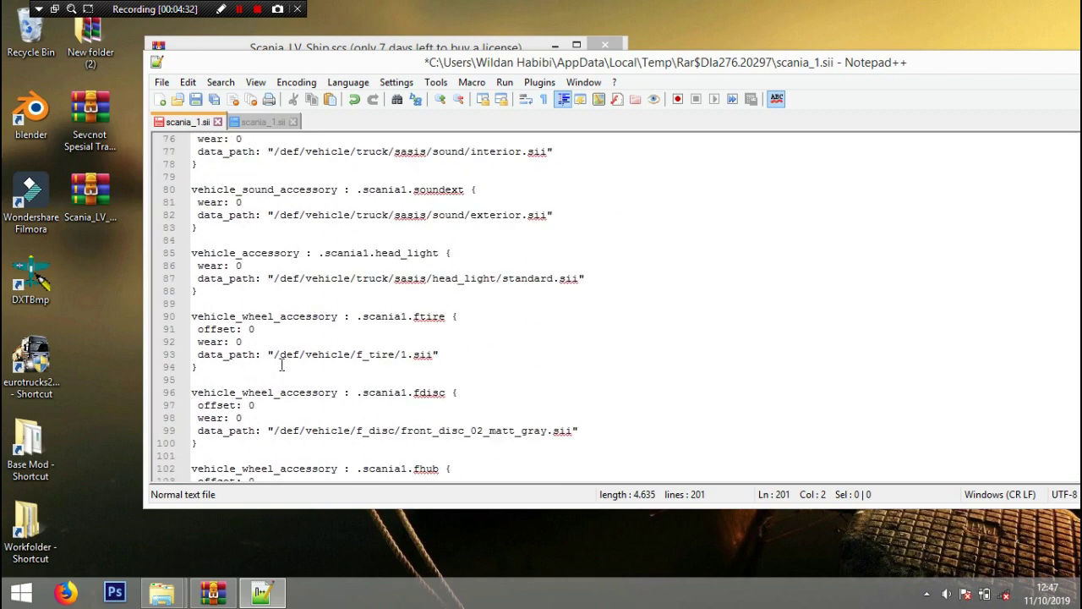
scroll(282, 356, "up", 19)
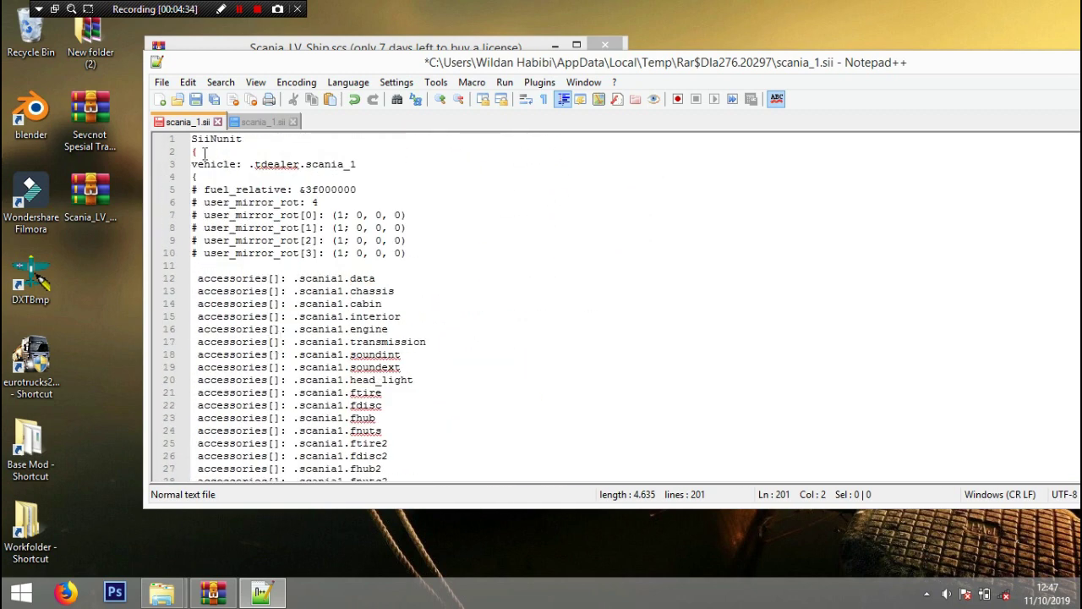
left_click(203, 176)
scroll(243, 265, "down", 8)
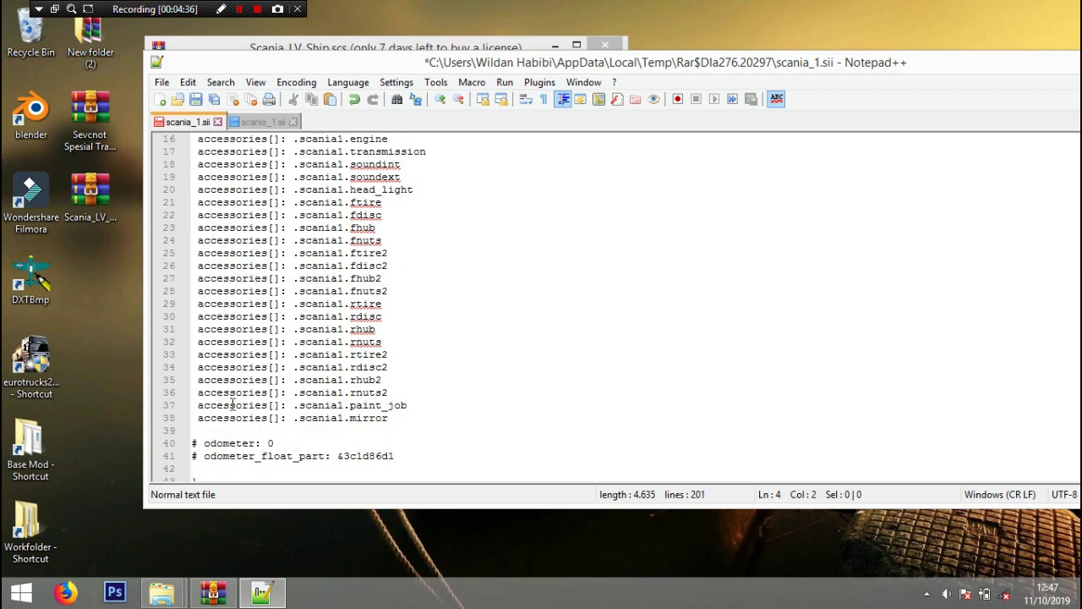
scroll(230, 420, "down", 2)
left_click(205, 293)
scroll(205, 292, "up", 10)
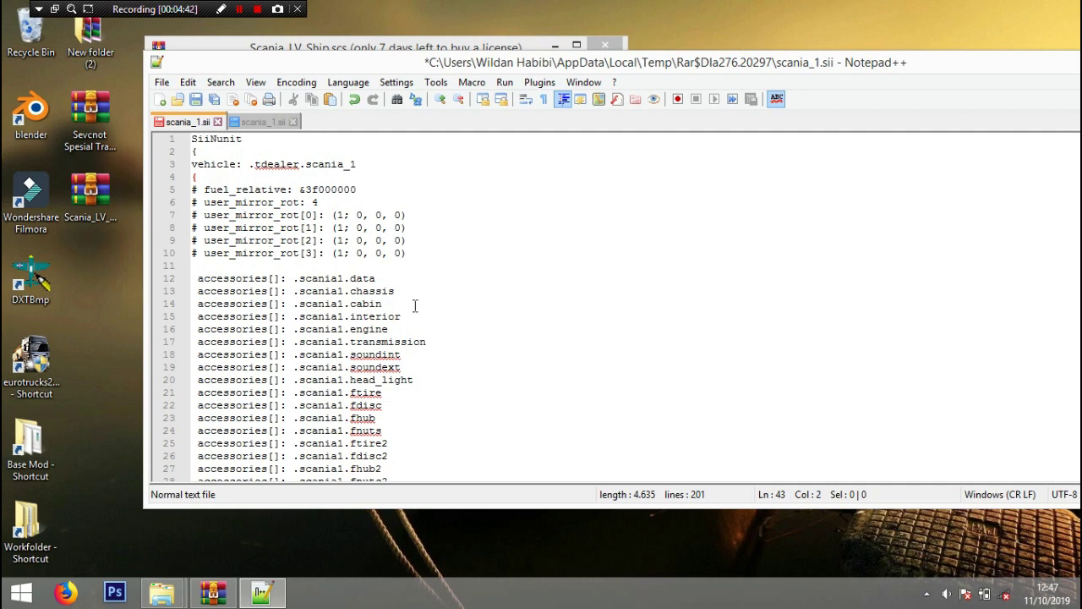
Step: Read through the mod's scania_1.sii from the vehicle block's opening brace to the end, examining the braces of each accessory block
left_click_drag(200, 177, 192, 176)
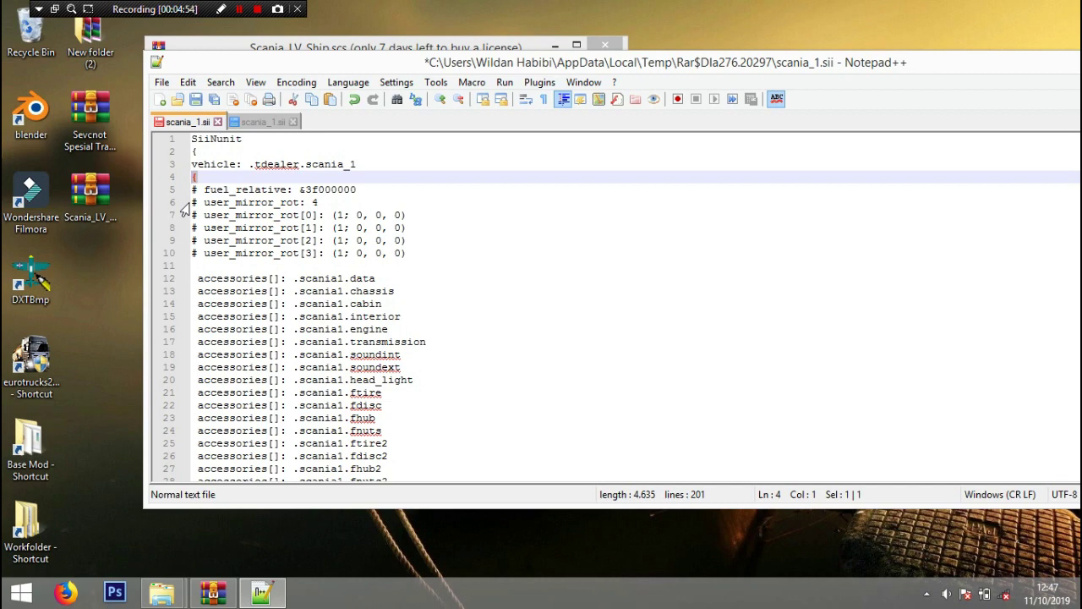
scroll(404, 321, "down", 6)
scroll(428, 293, "down", 1)
scroll(427, 287, "up", 6)
scroll(413, 288, "down", 5)
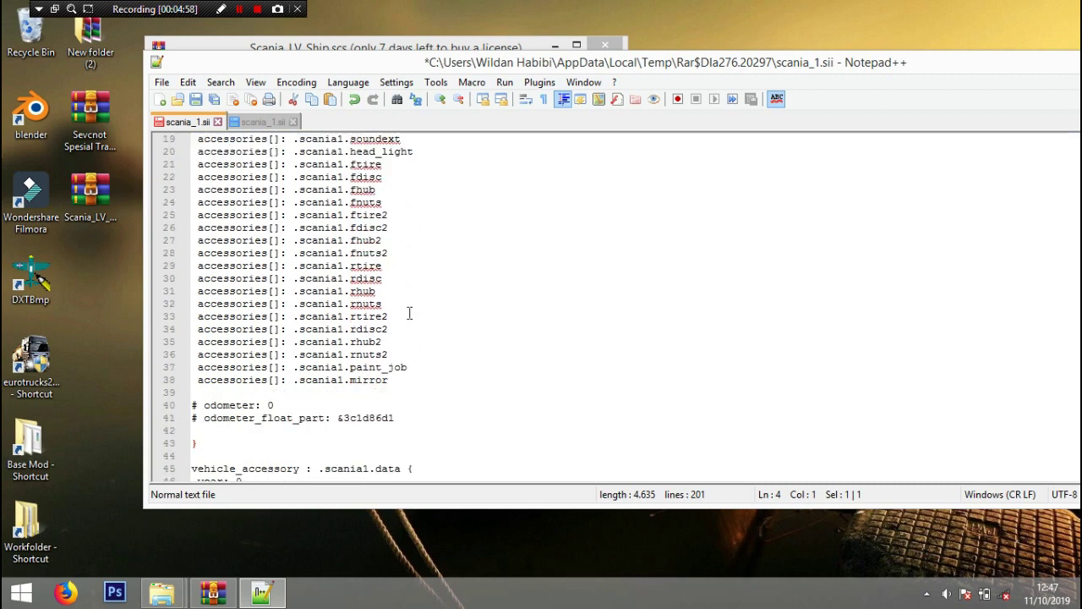
scroll(409, 313, "down", 10)
scroll(528, 380, "up", 1)
scroll(524, 321, "down", 12)
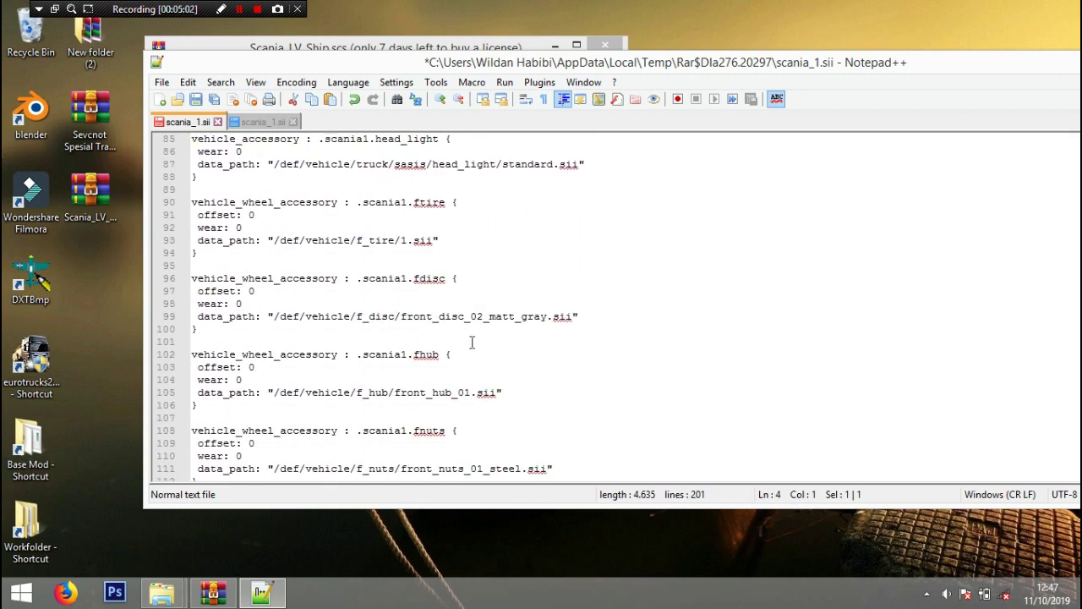
scroll(472, 341, "down", 20)
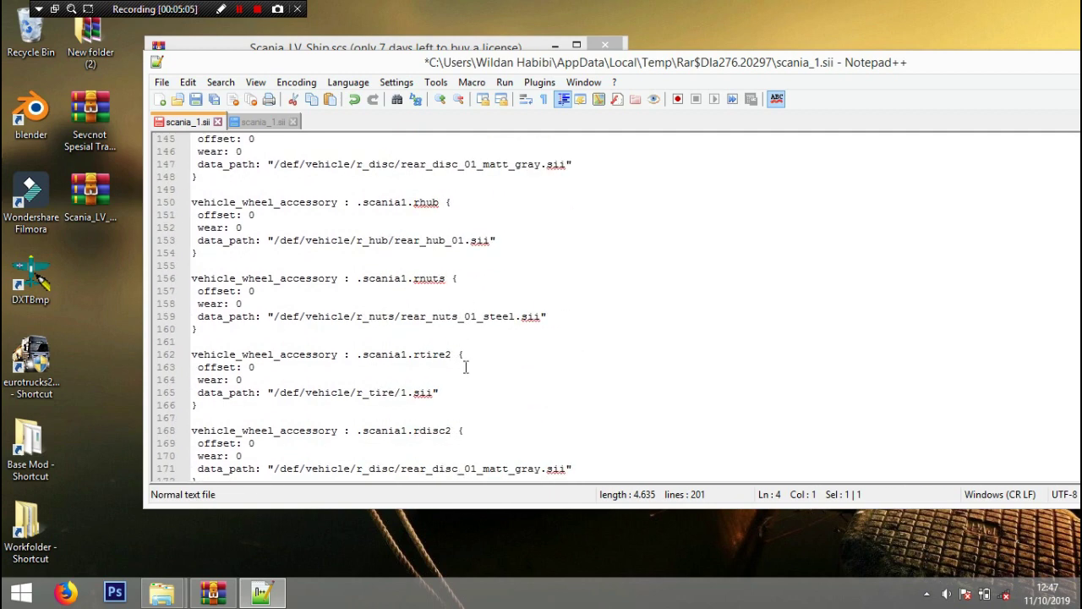
scroll(465, 366, "down", 10)
Step: Move the editor window aside to uncover the archive window and save the mod's scania_1.sii
left_click_drag(414, 64, 554, 69)
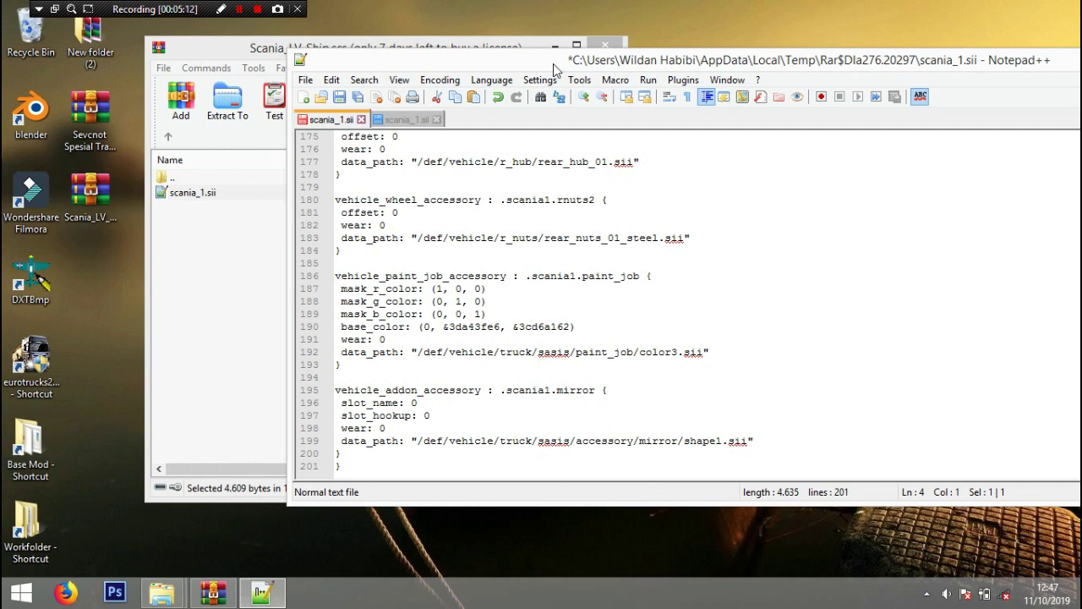
key("ctrl+s")
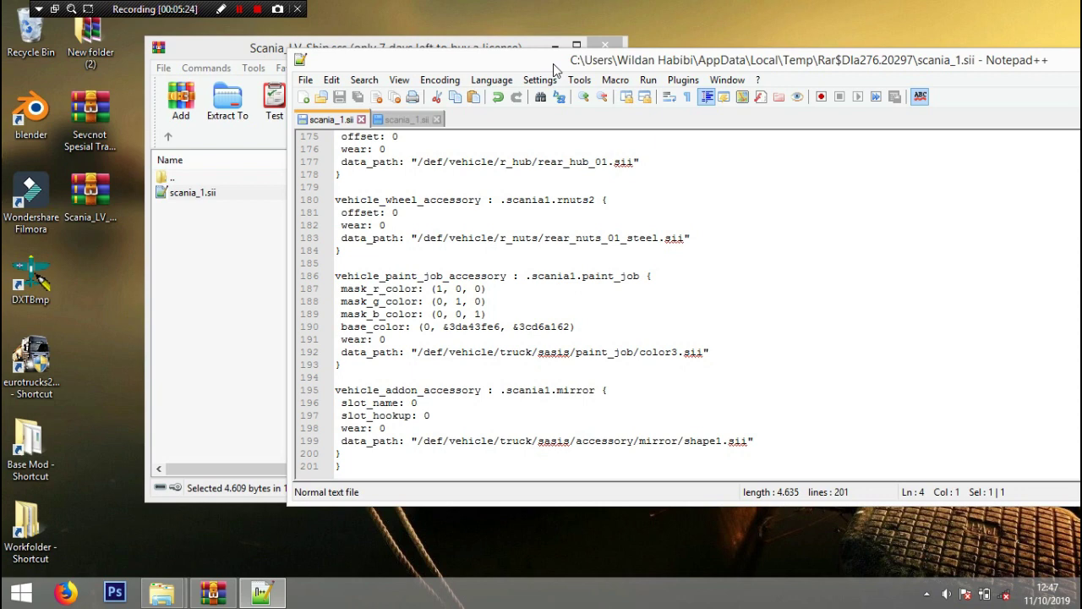
Step: Return to the start of the file and highlight the SiiNunit line with its opening brace for review
scroll(408, 222, "up", 20)
scroll(408, 222, "up", 20)
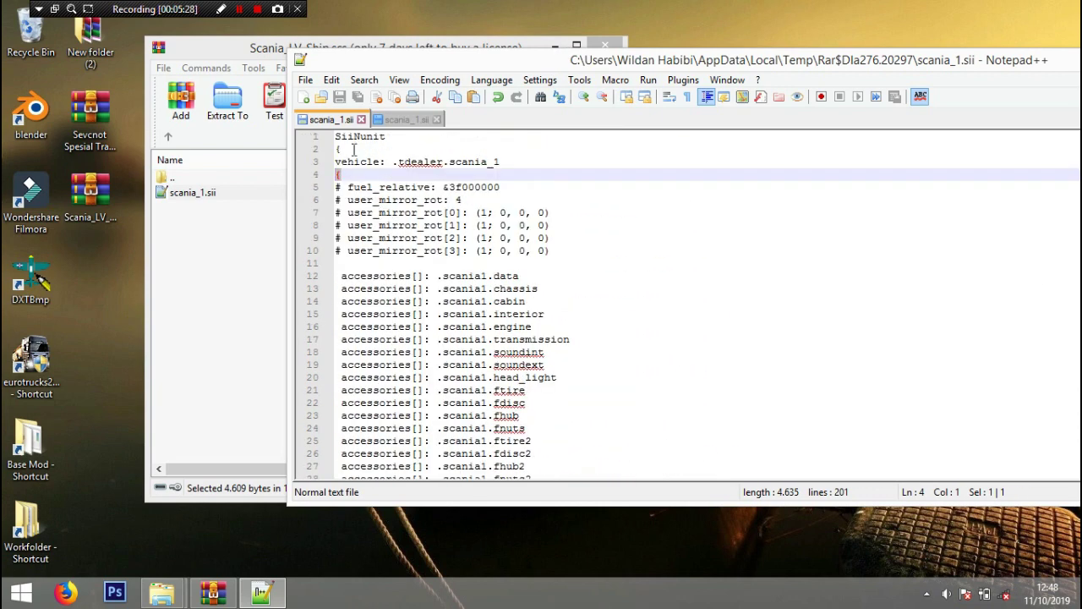
left_click_drag(353, 150, 335, 137)
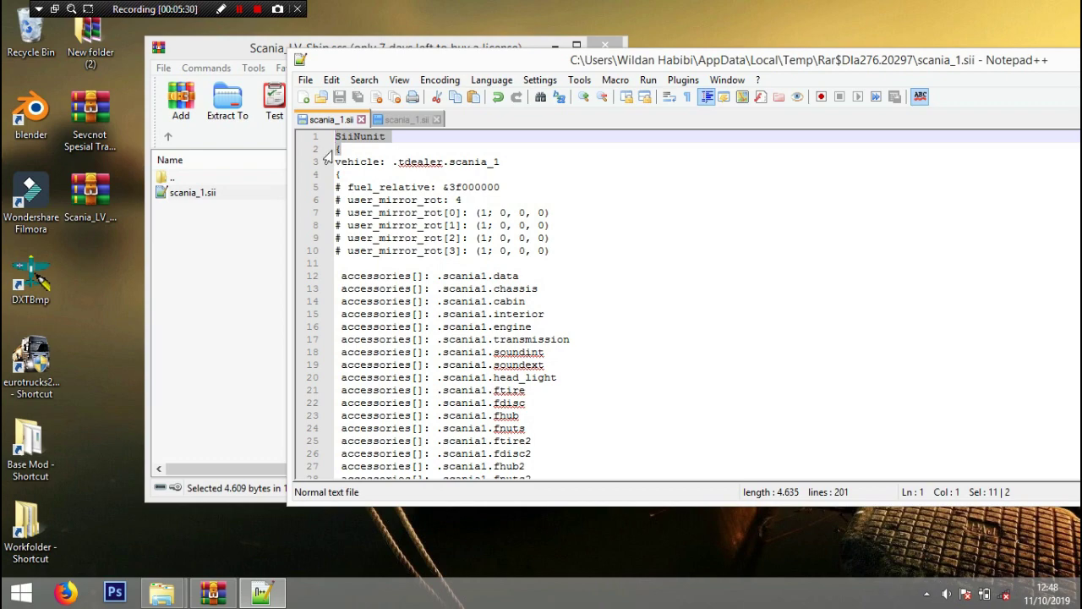
Step: Close the base scania_1.sii and update the modified scania_1.sii inside the Scania_LV_Ship.scs archive
left_click(420, 120)
left_click(436, 119)
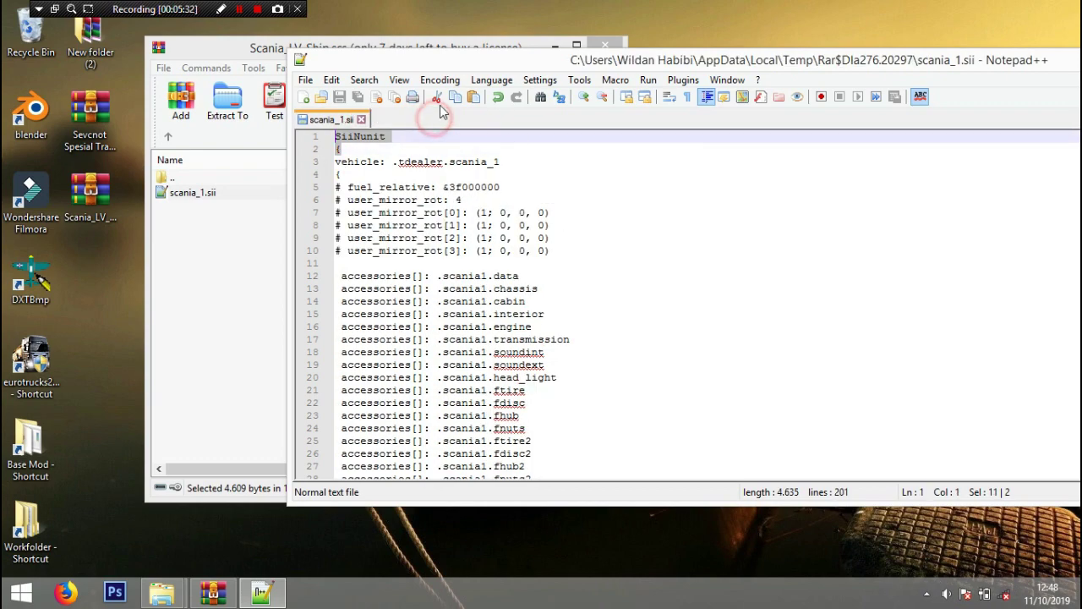
left_click_drag(668, 61, 331, 113)
scroll(377, 252, "down", 2)
scroll(409, 245, "up", 2)
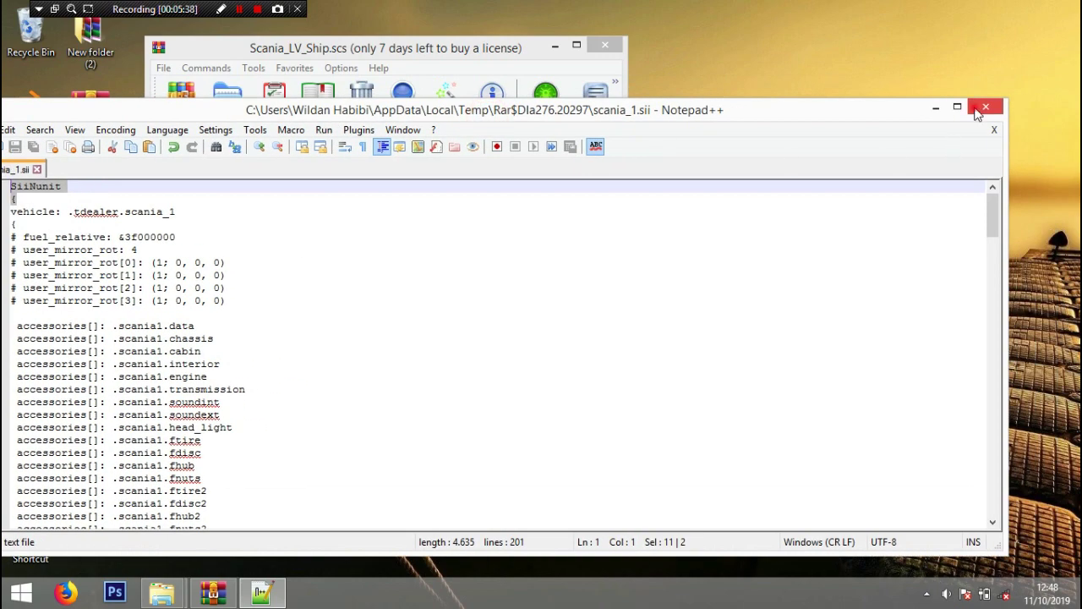
left_click_drag(696, 116, 981, 85)
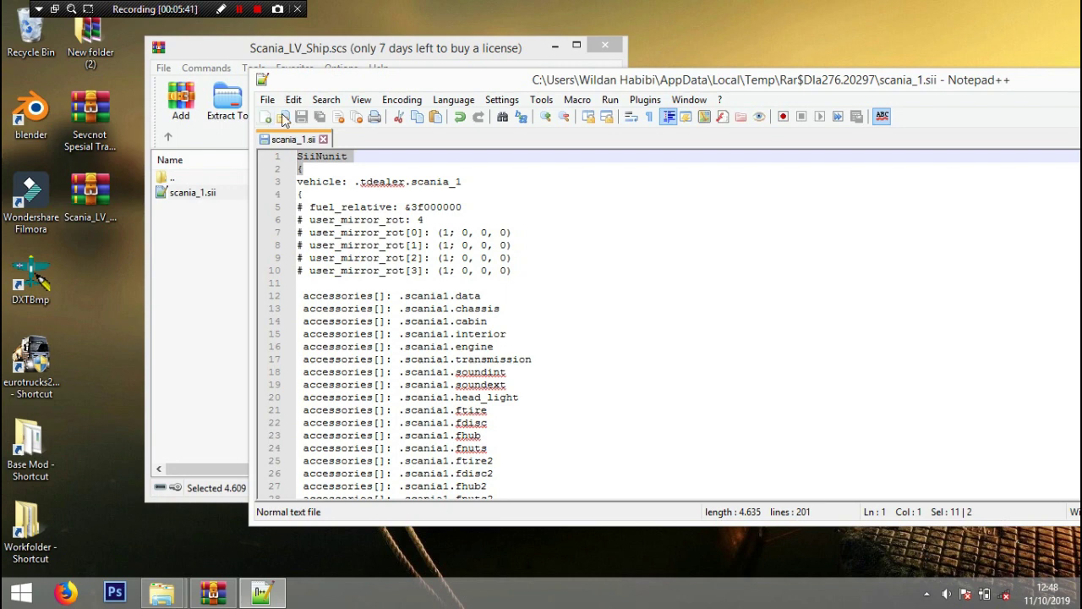
left_click(337, 120)
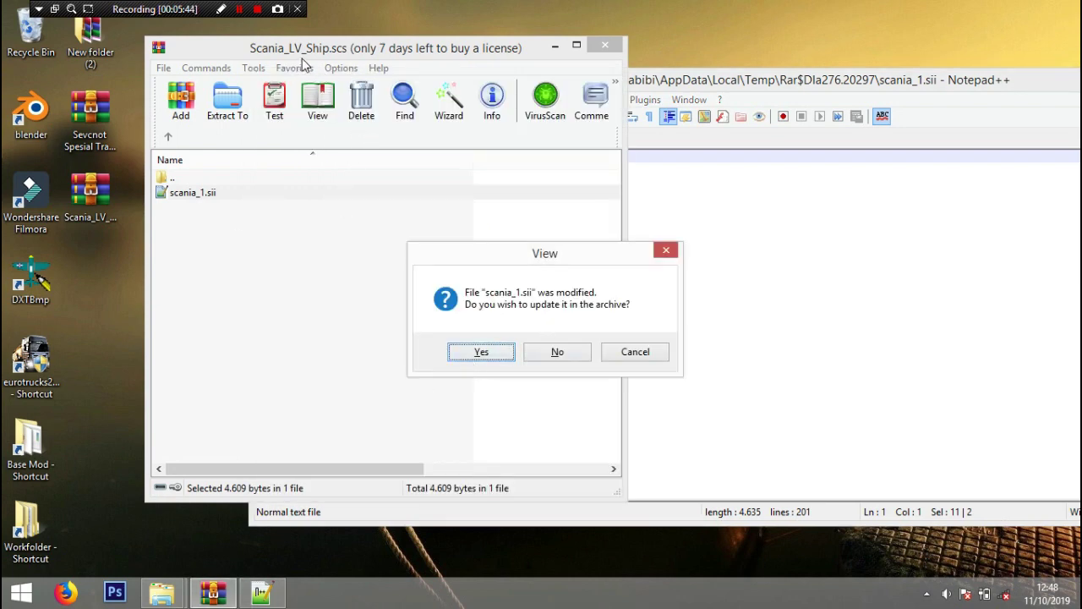
left_click(481, 351)
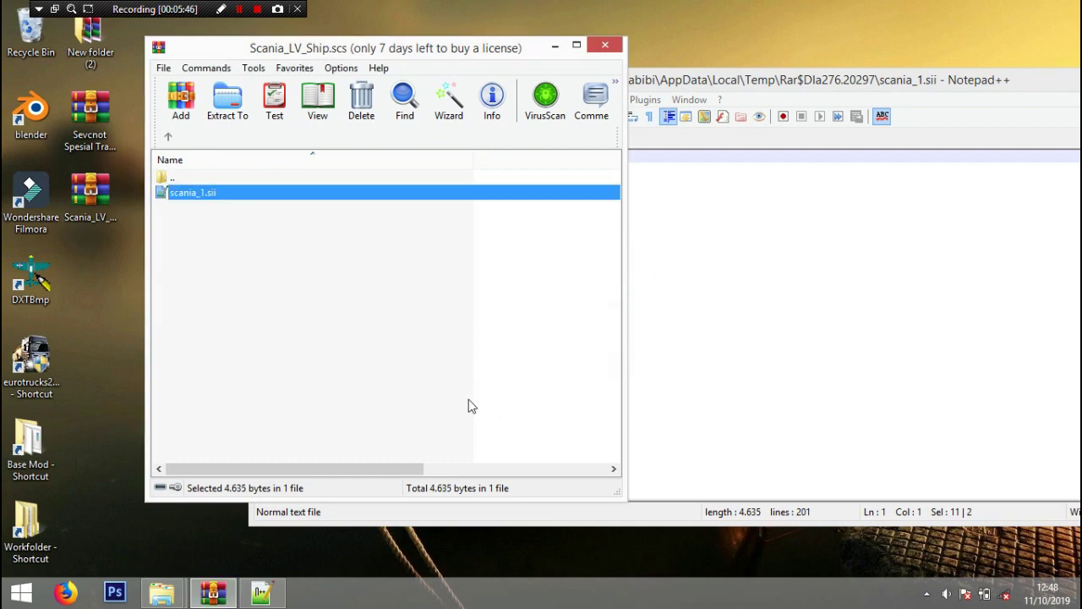
Step: Extract scania_1.sii to the desktop and delete the existing copy from the scania folder under truck_dealer_uk in the archive
left_click_drag(174, 194, 103, 318)
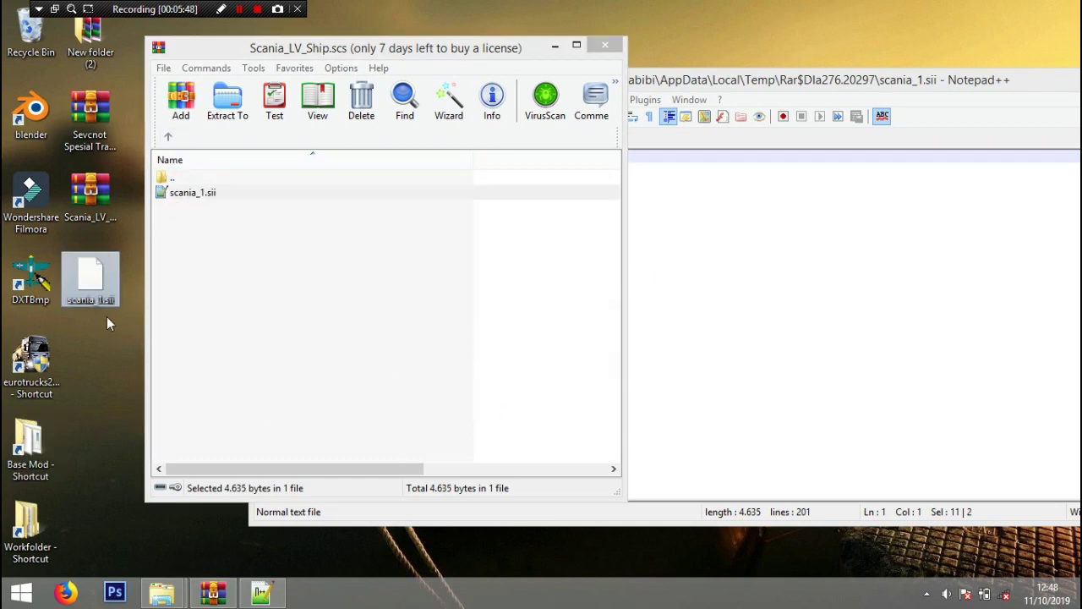
left_click(168, 136)
left_click(168, 136)
left_click(168, 136)
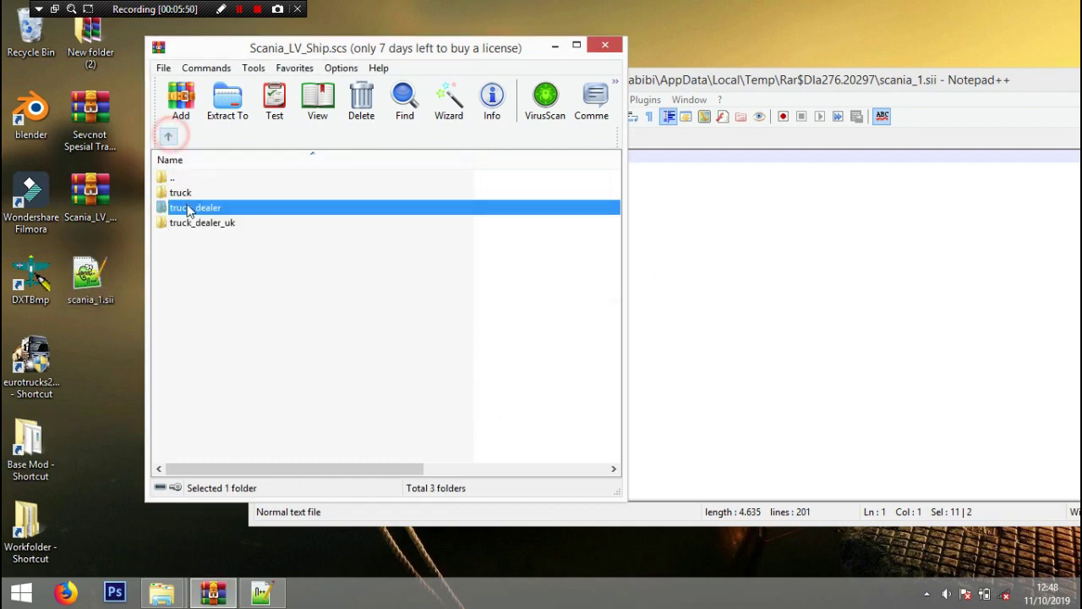
left_click(193, 224)
double_click(254, 223)
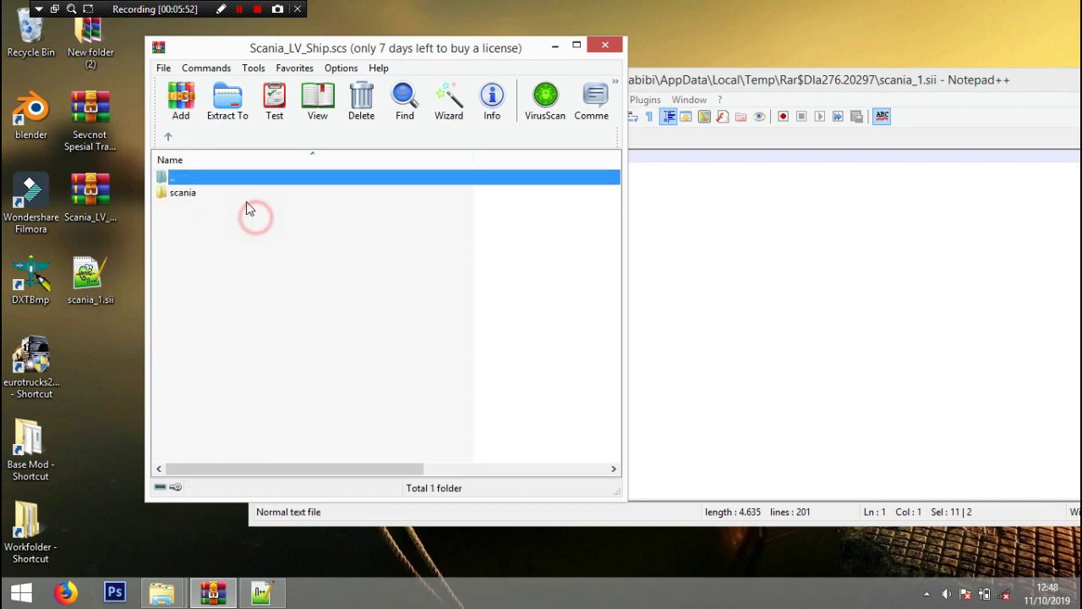
left_click(237, 197)
key("Delete")
key("Return")
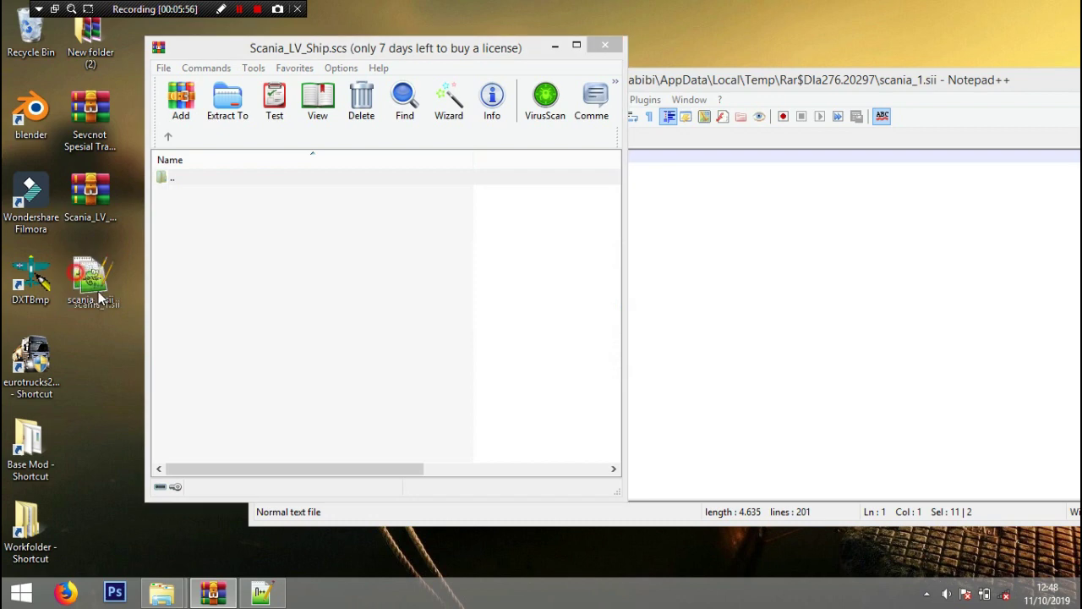
Step: Add the desktop scania_1.sii to the emptied archive folder with the Store compression method and close the text editor window
left_click_drag(245, 316, 245, 316)
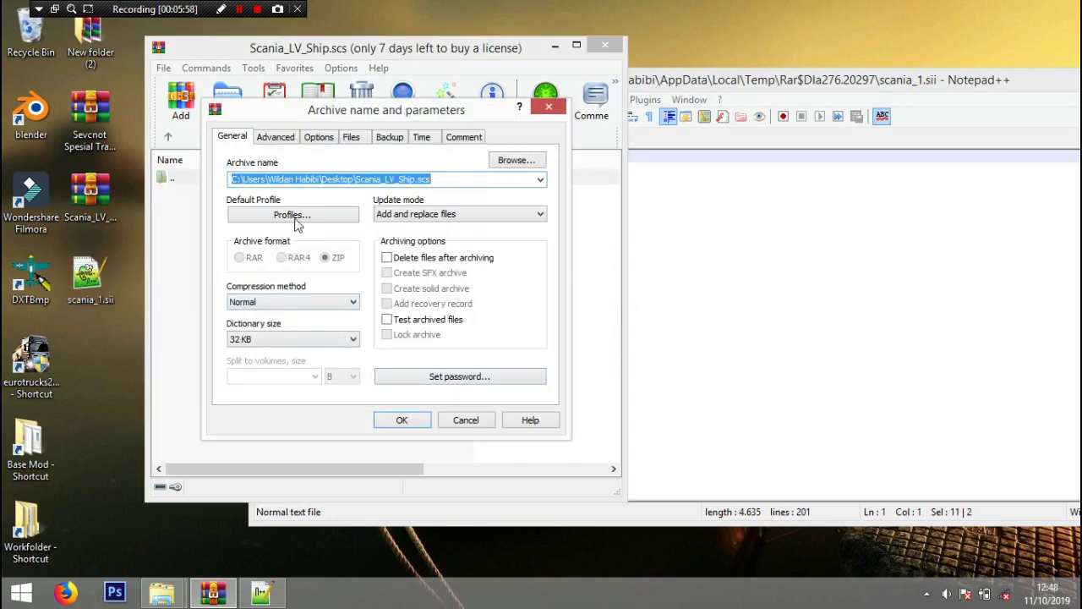
left_click(290, 307)
left_click(291, 314)
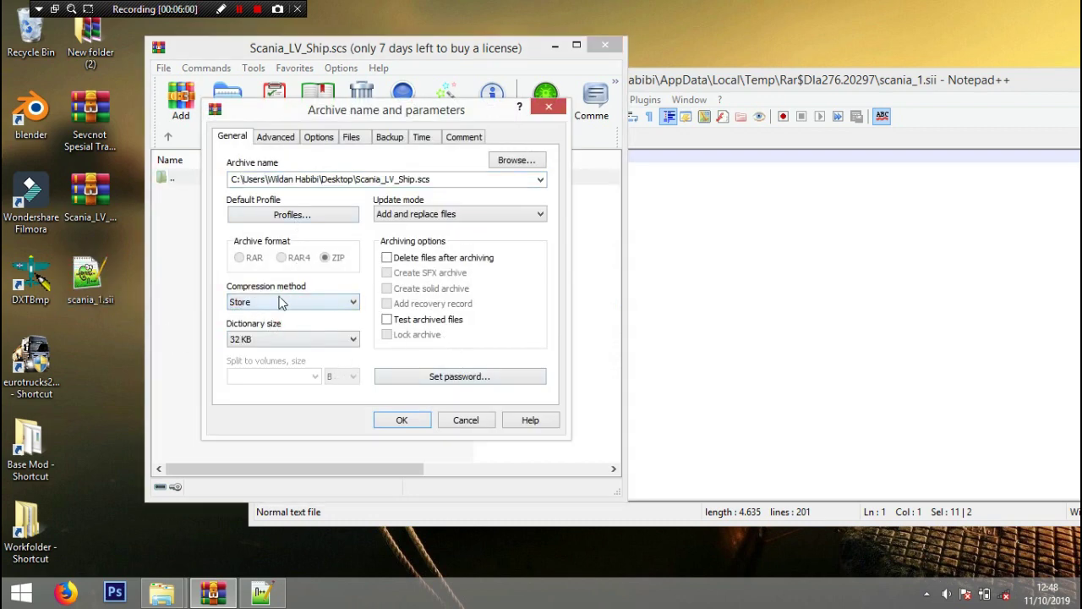
left_click(399, 420)
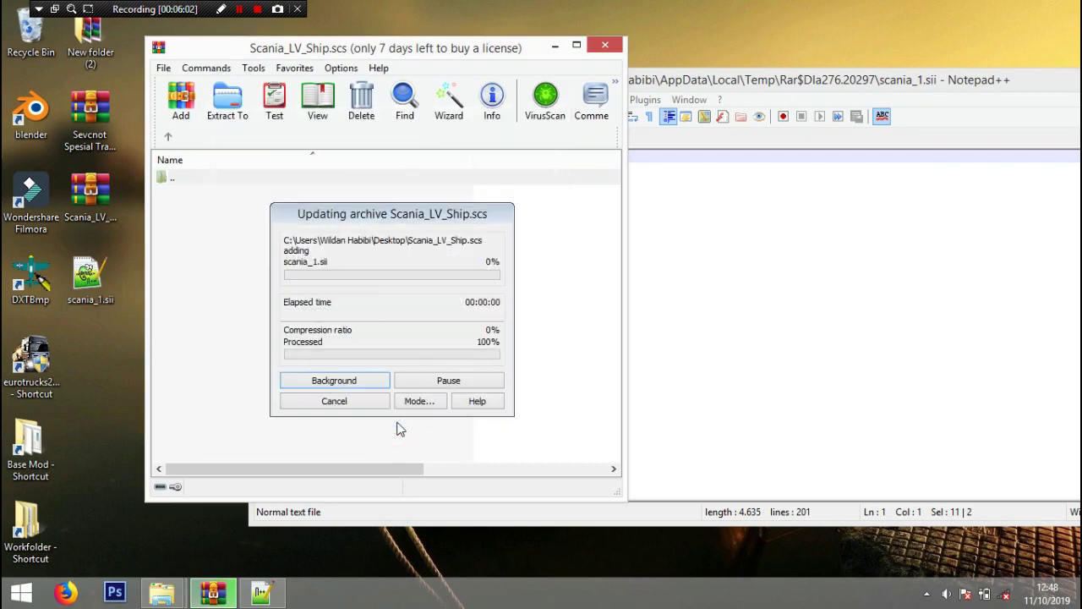
left_click_drag(734, 88, 493, 127)
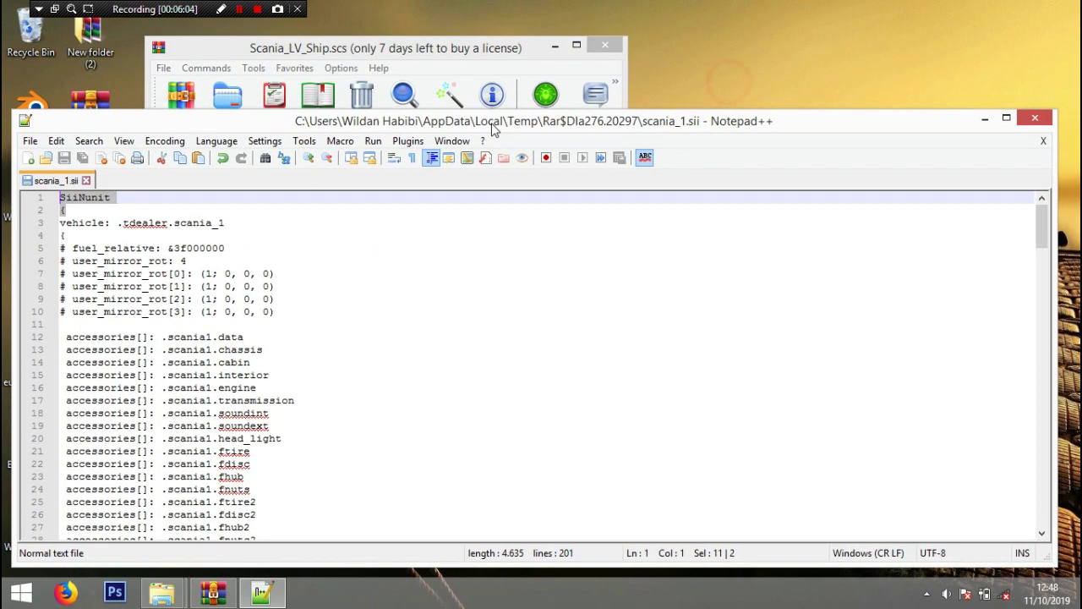
left_click(1036, 118)
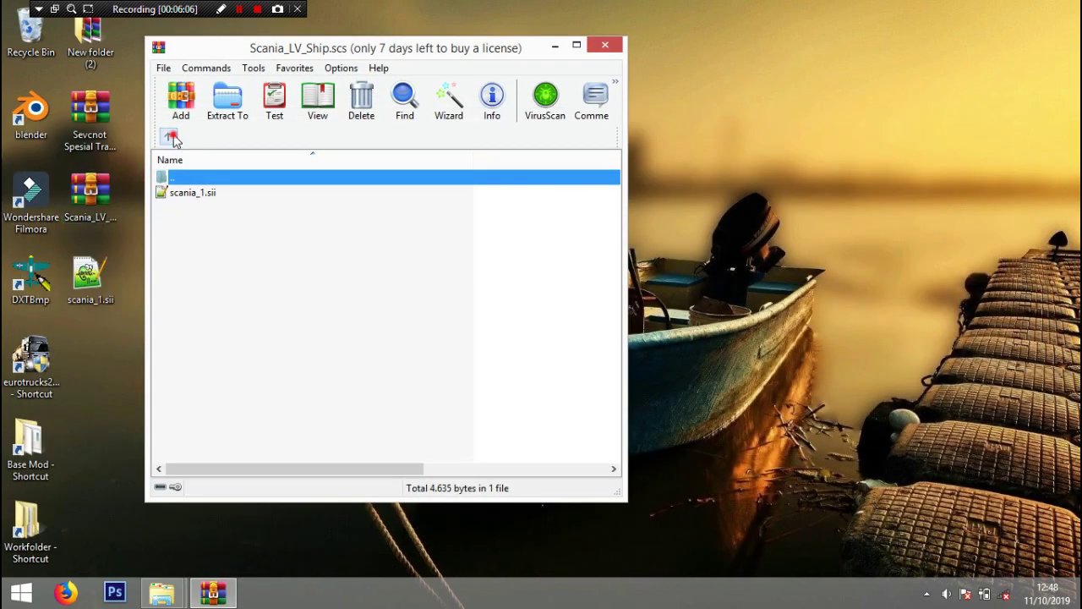
Step: Open the archive's truck/sasis folder and remove the extracted scania_1.sii from the desktop
left_click(172, 136)
left_click(172, 136)
double_click(177, 193)
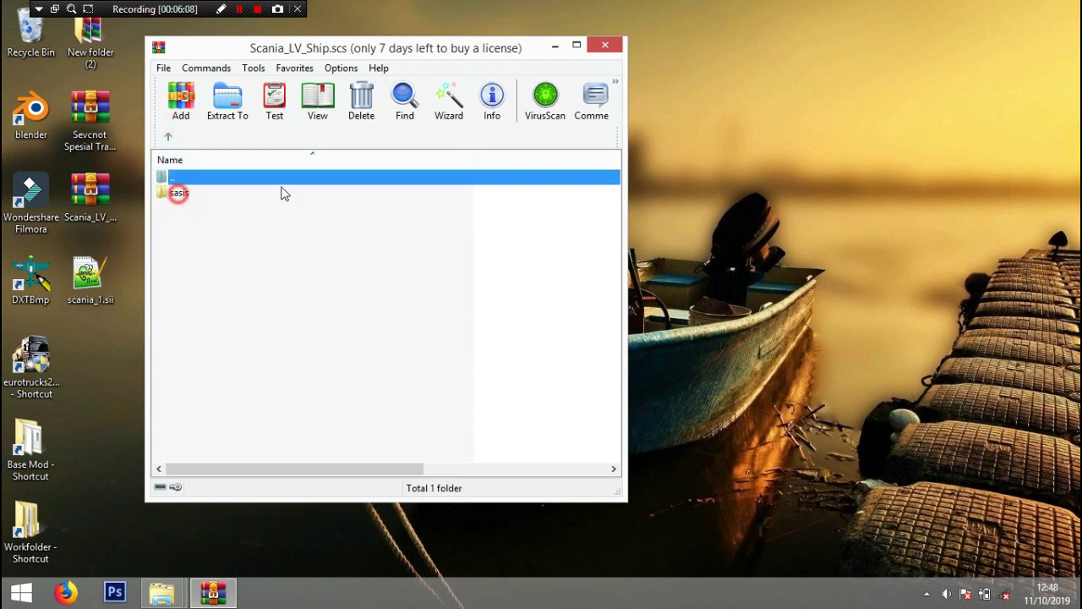
double_click(221, 195)
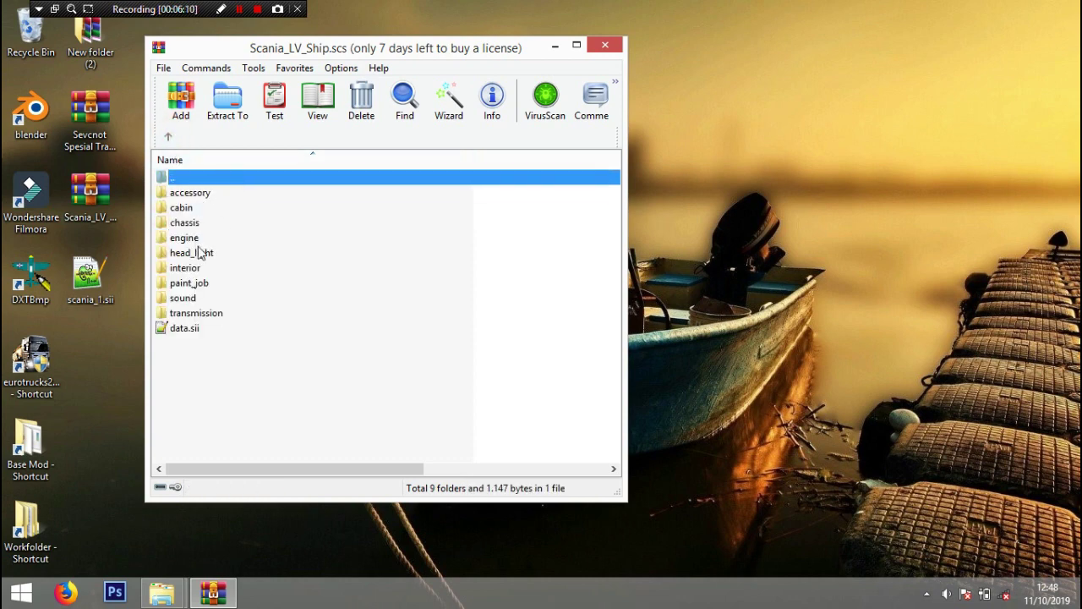
left_click_drag(114, 271, 155, 223)
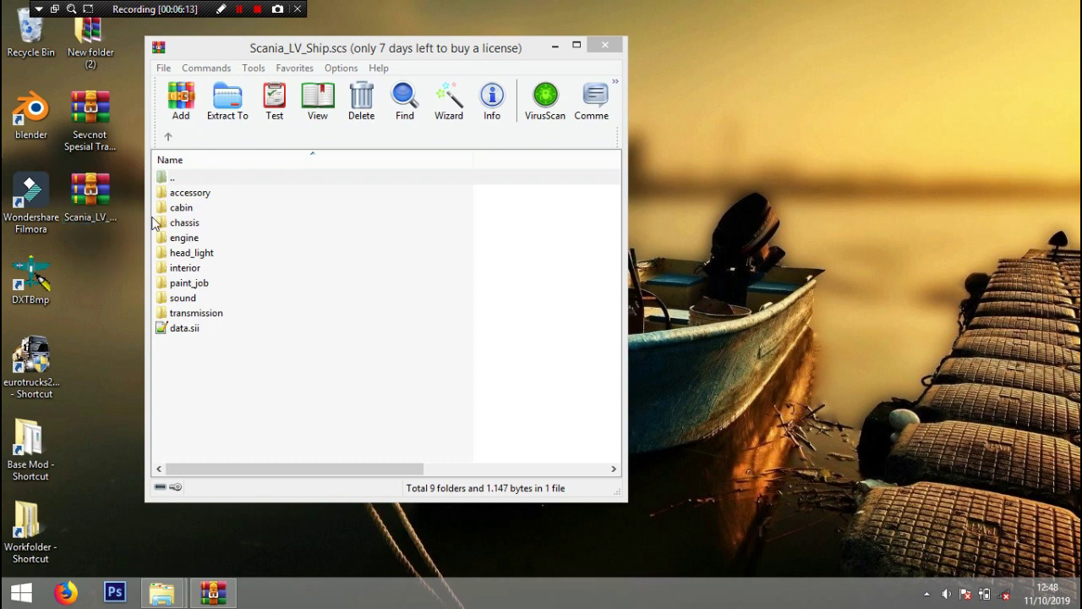
Step: Check the accessory and cabin folders, open 4x2.sii from the chassis folder and close the leftover scania_1.sii
double_click(204, 194)
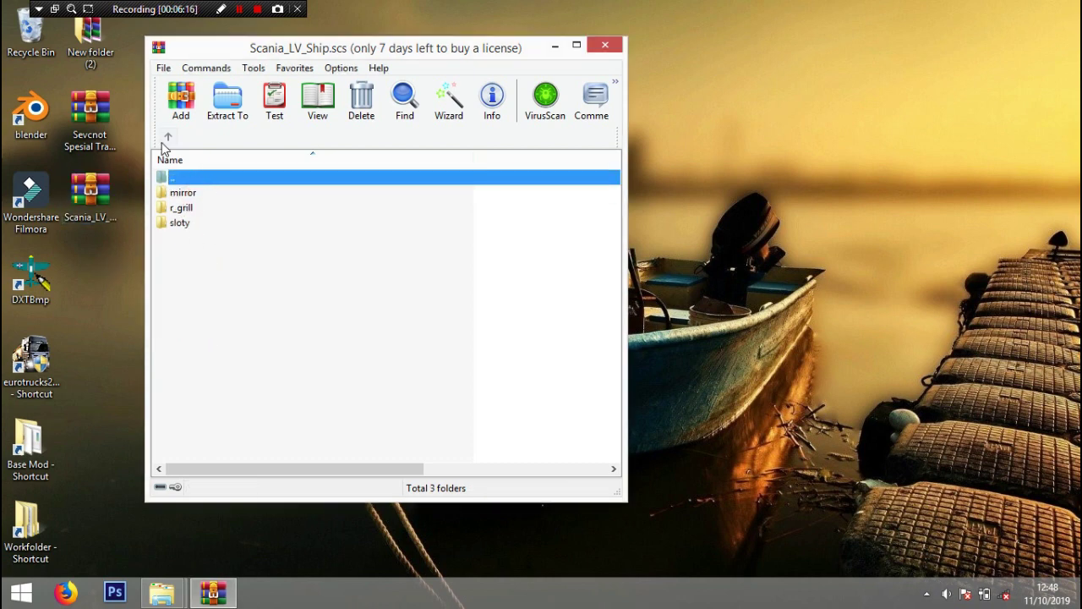
left_click(167, 136)
double_click(187, 207)
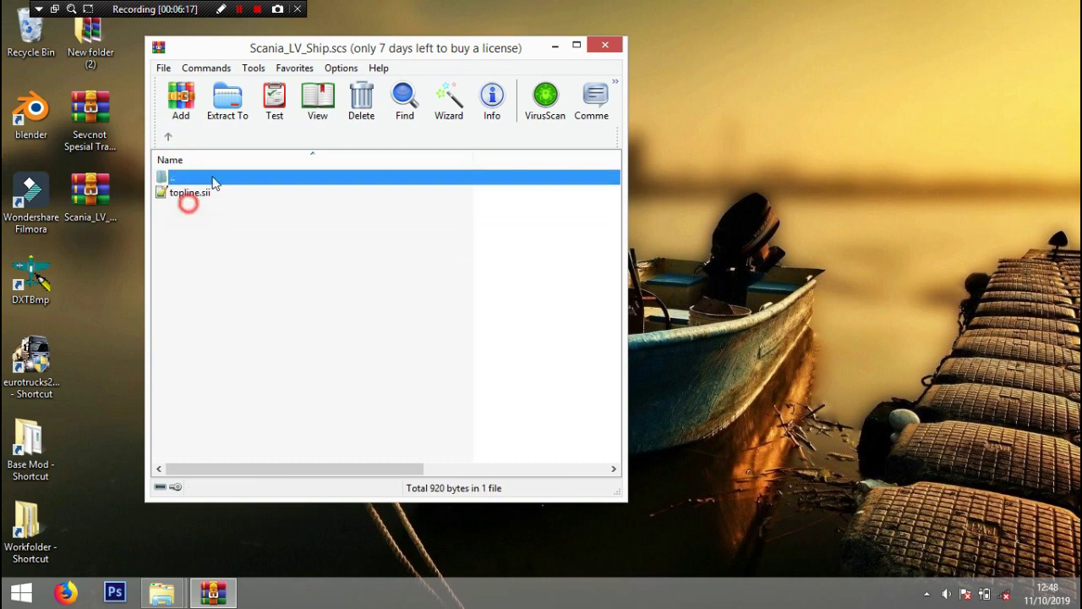
left_click(169, 138)
double_click(200, 220)
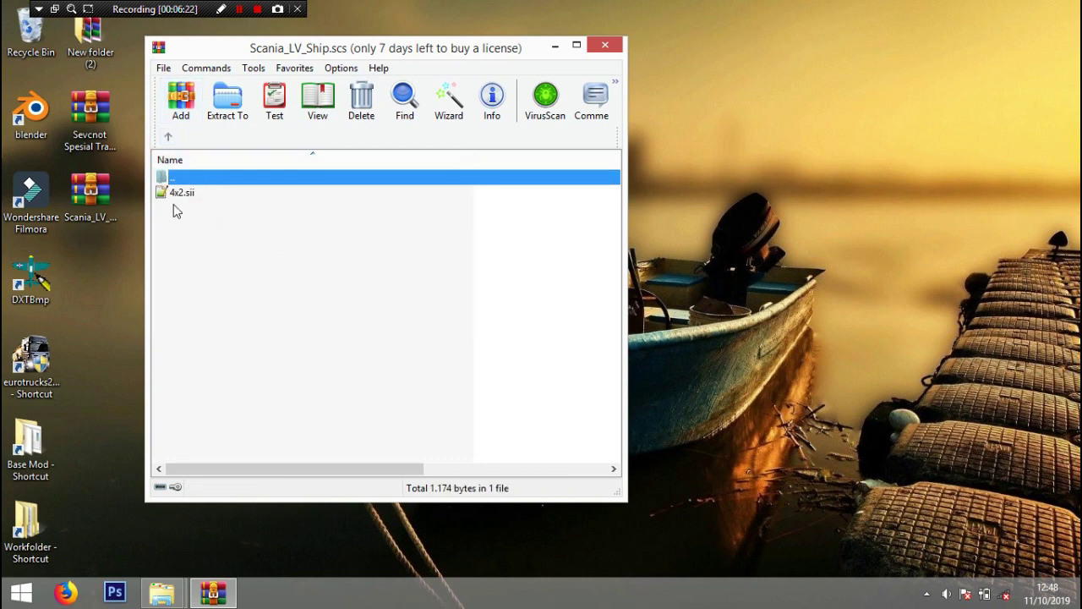
double_click(184, 195)
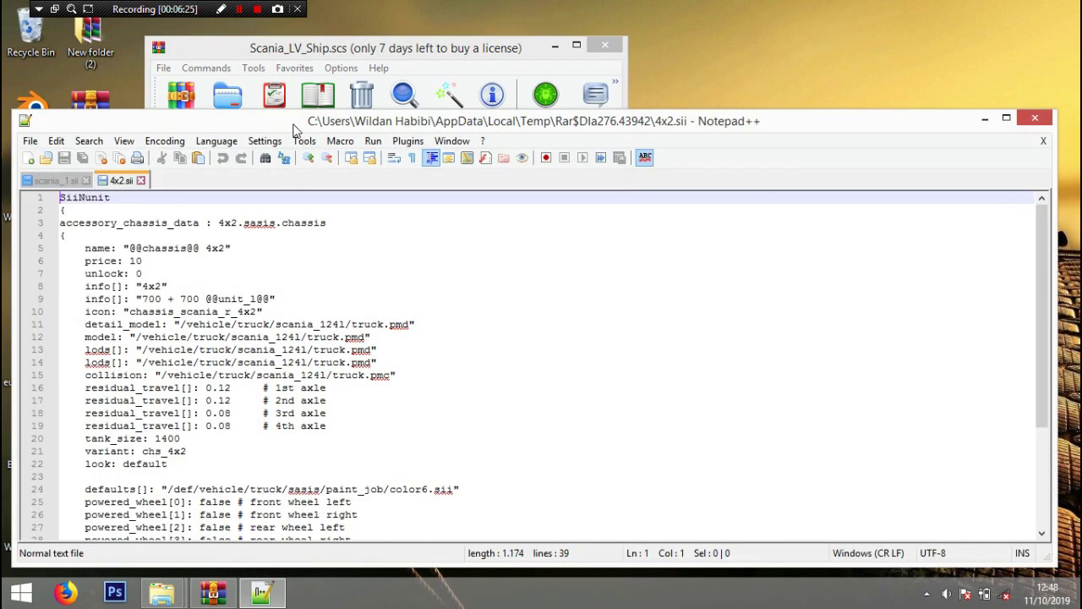
left_click_drag(296, 122, 469, 69)
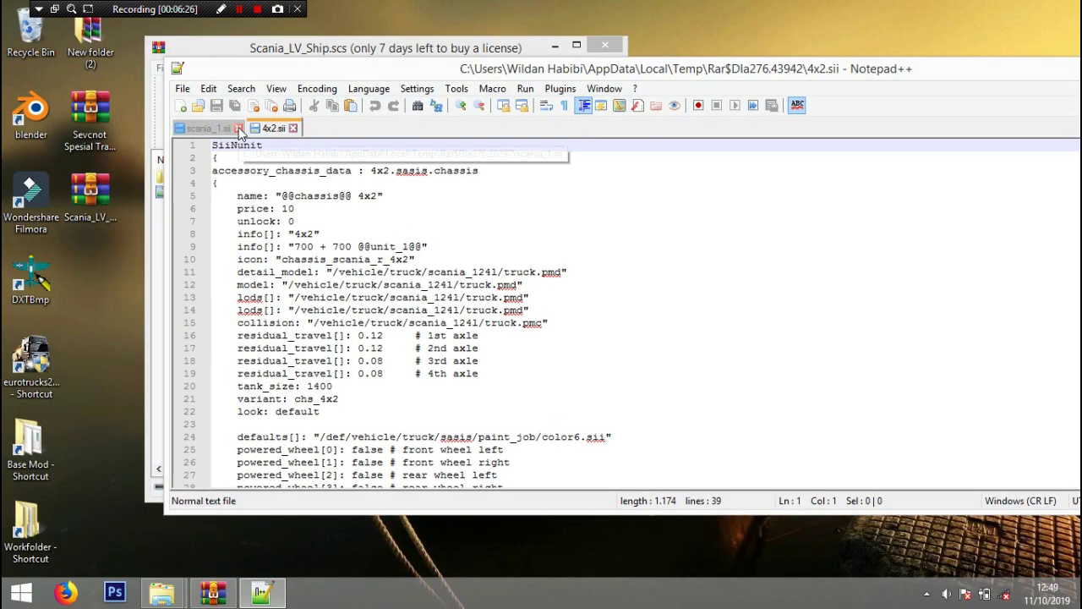
left_click(238, 128)
Step: Open the base 8x4.sii from DEF_1.35's def/vehicle/truck/scania.r/chassis folder for comparison and close the folder window
mouse_move(161, 592)
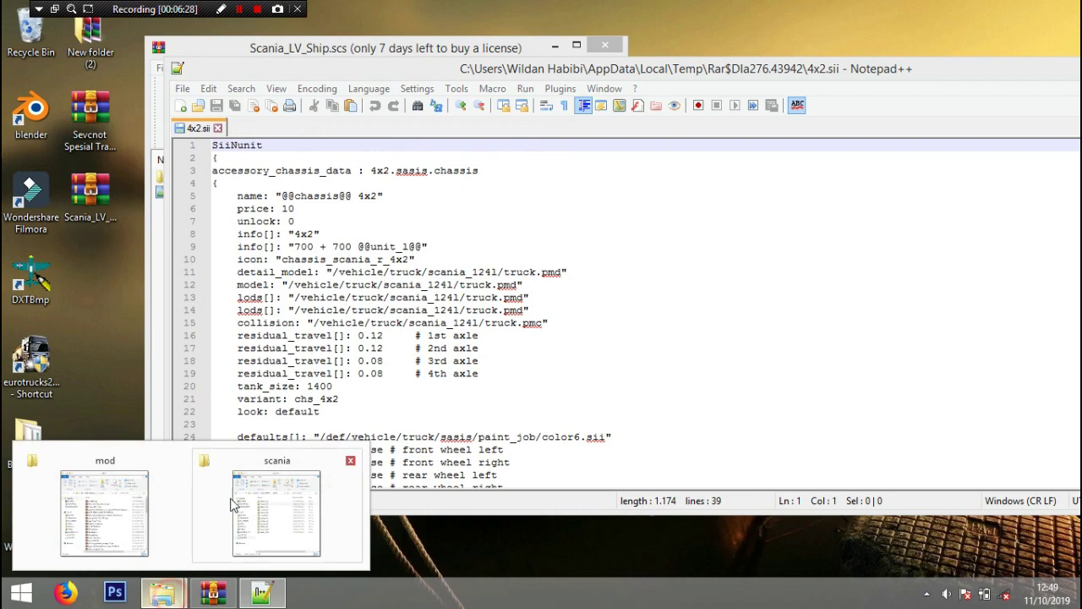
left_click(260, 505)
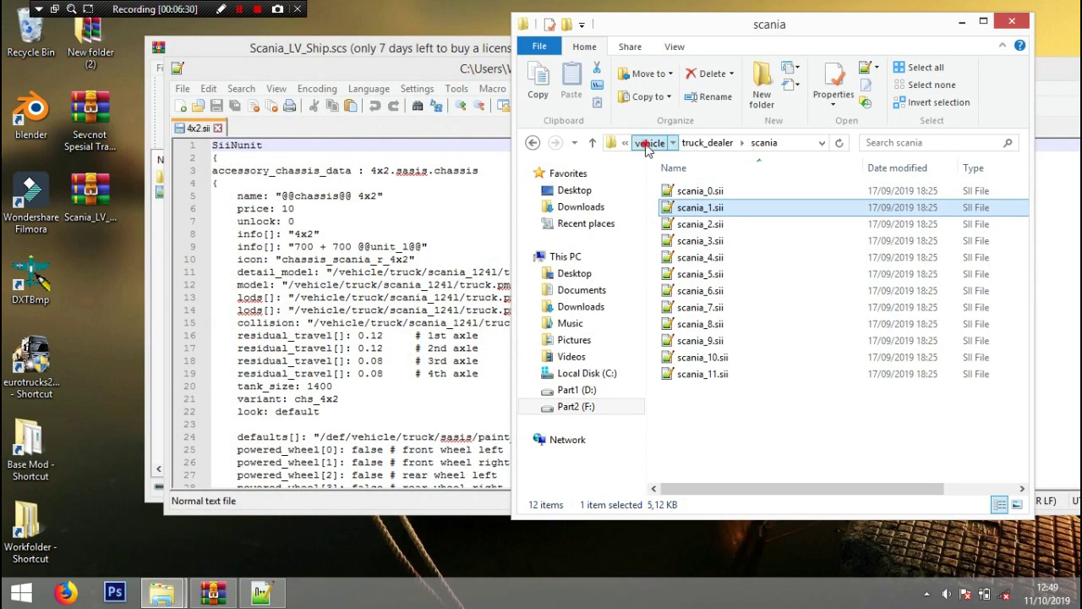
left_click(648, 142)
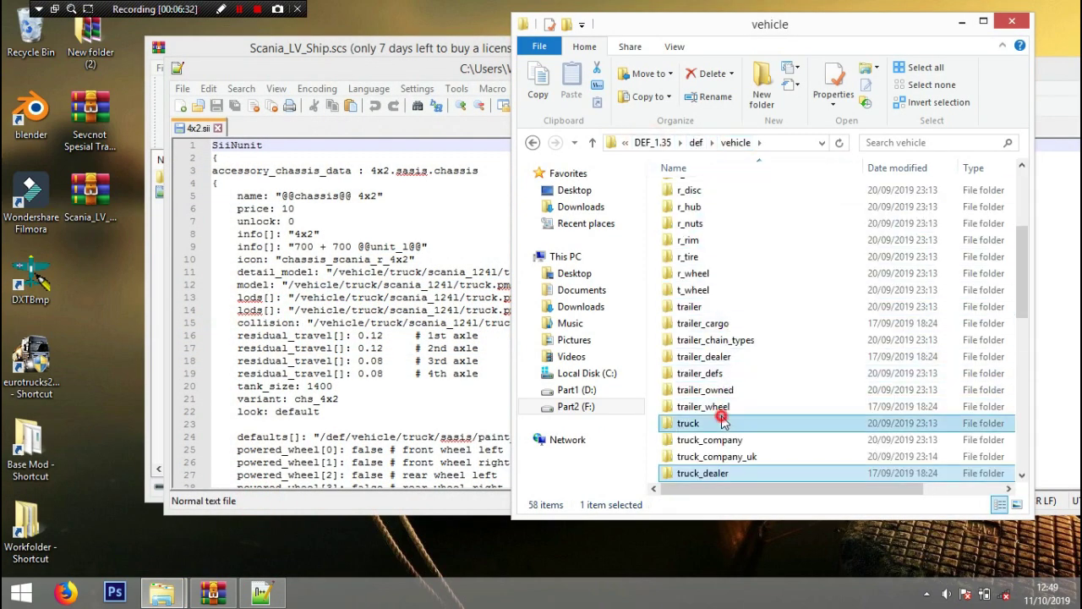
double_click(688, 422)
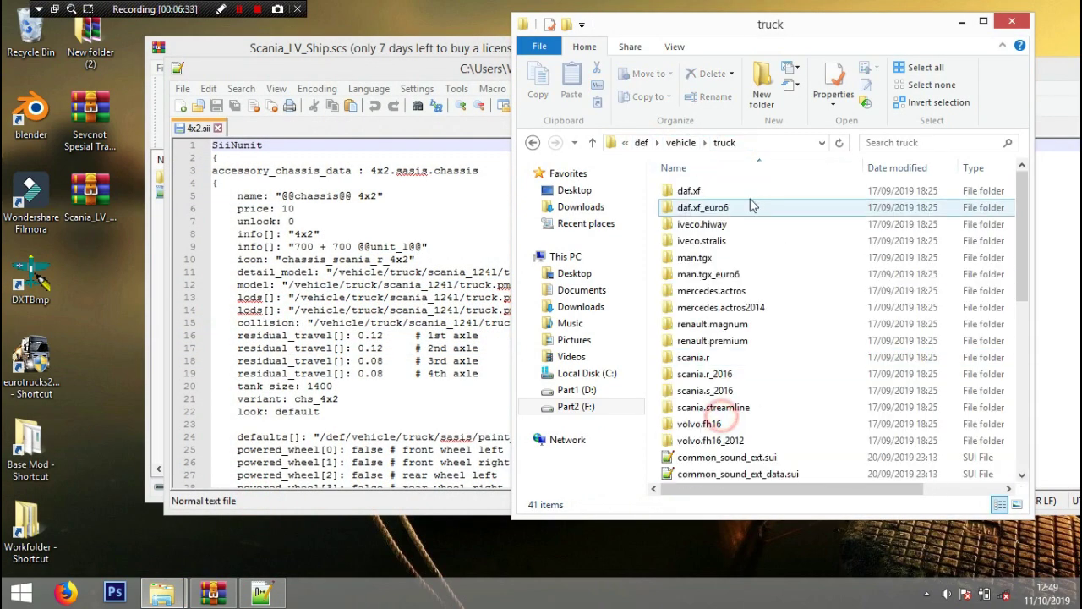
double_click(700, 357)
double_click(698, 241)
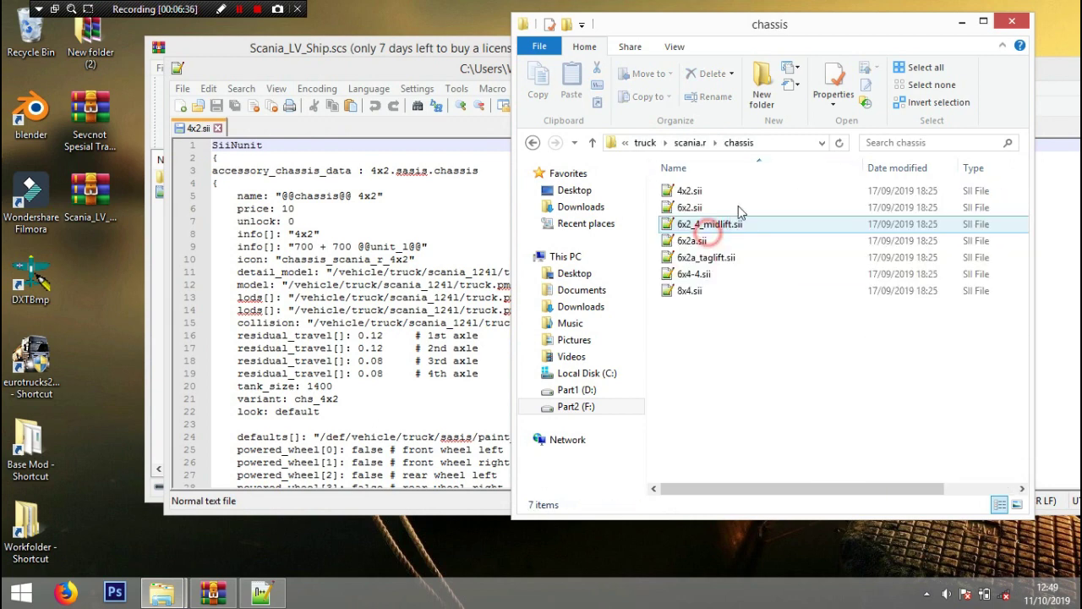
double_click(704, 291)
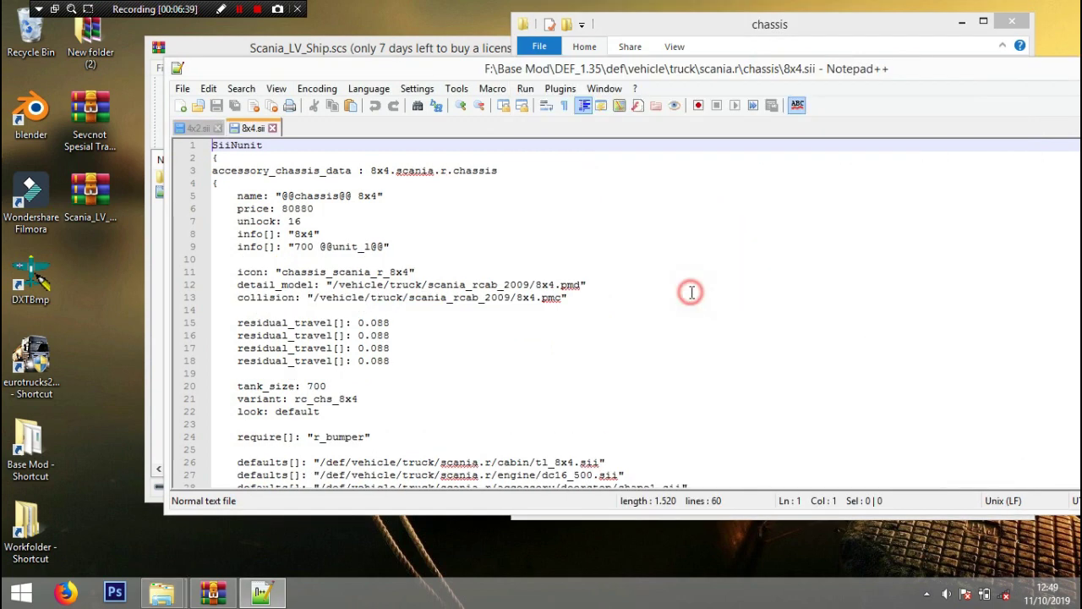
left_click(1002, 19)
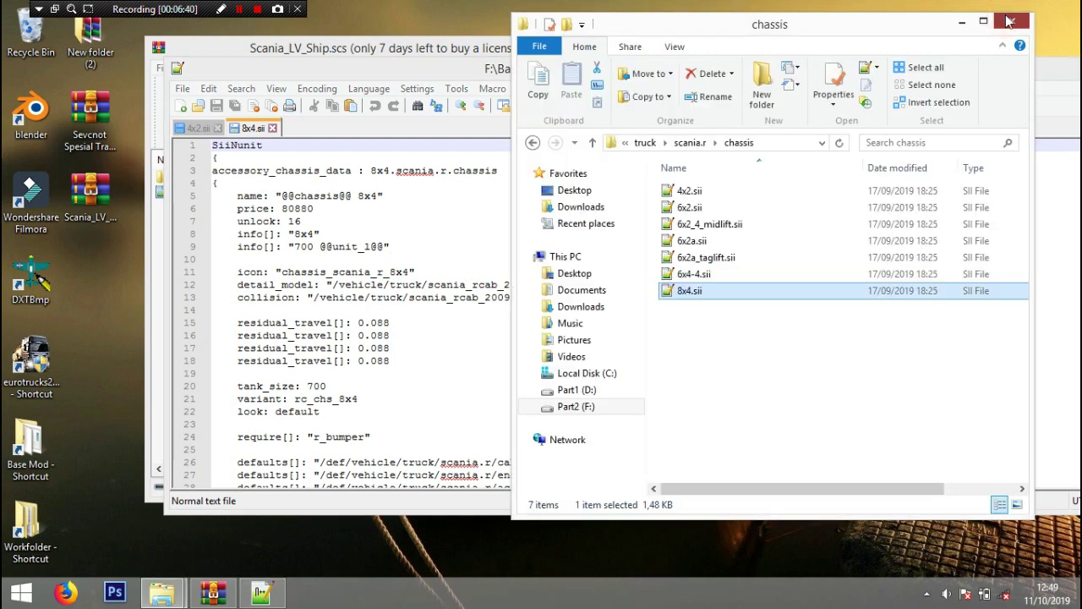
left_click(1002, 18)
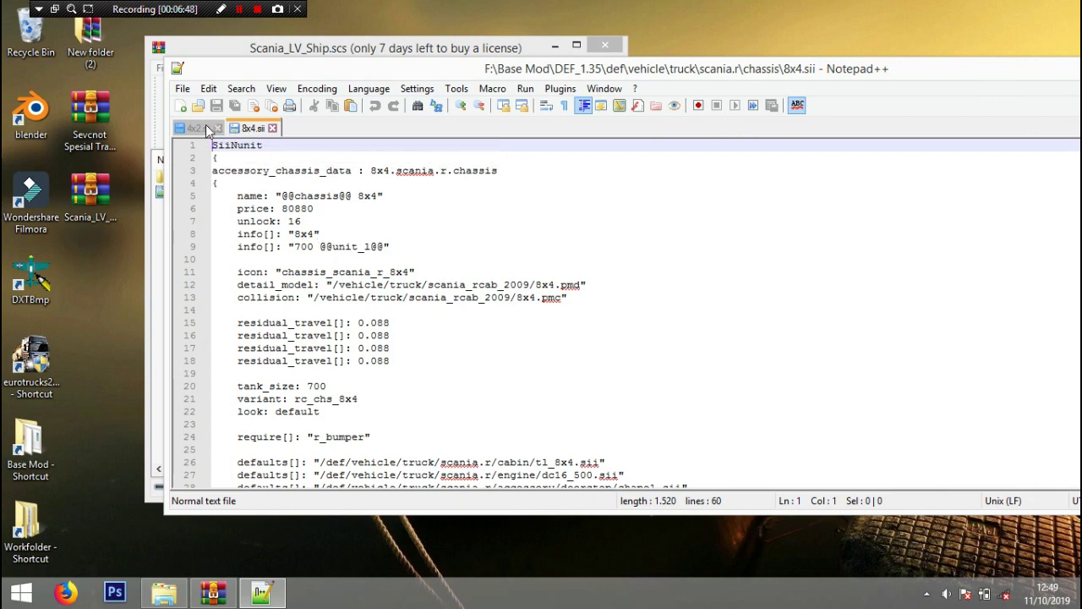
Step: Compare 4x2.sii with the base 8x4.sii and insert a blank line above the icon line in 4x2.sii
left_click(207, 128)
left_click(253, 128)
left_click(201, 129)
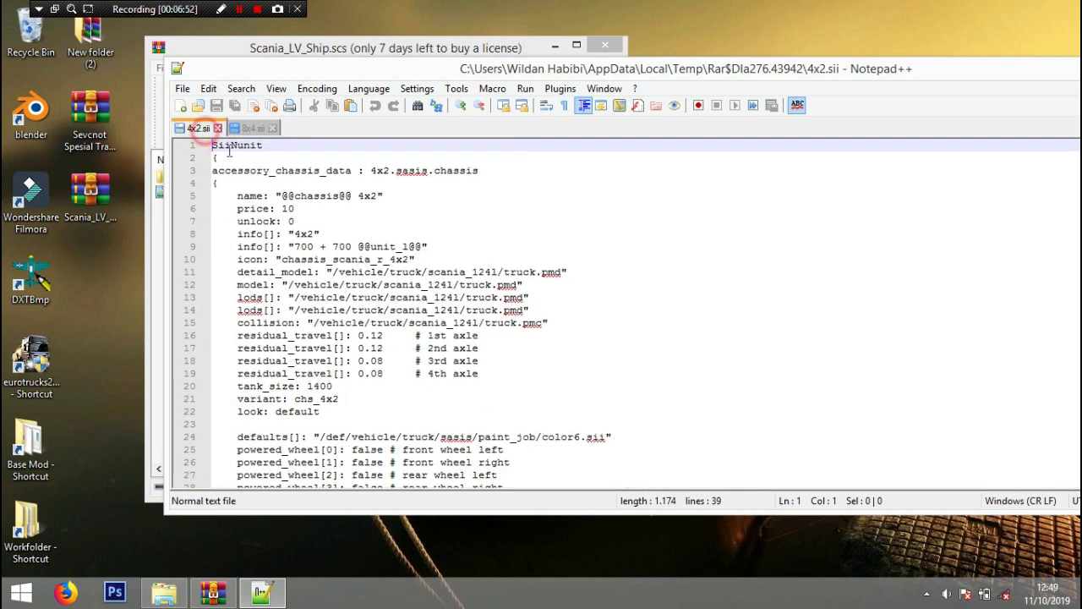
left_click(237, 258)
key("Return")
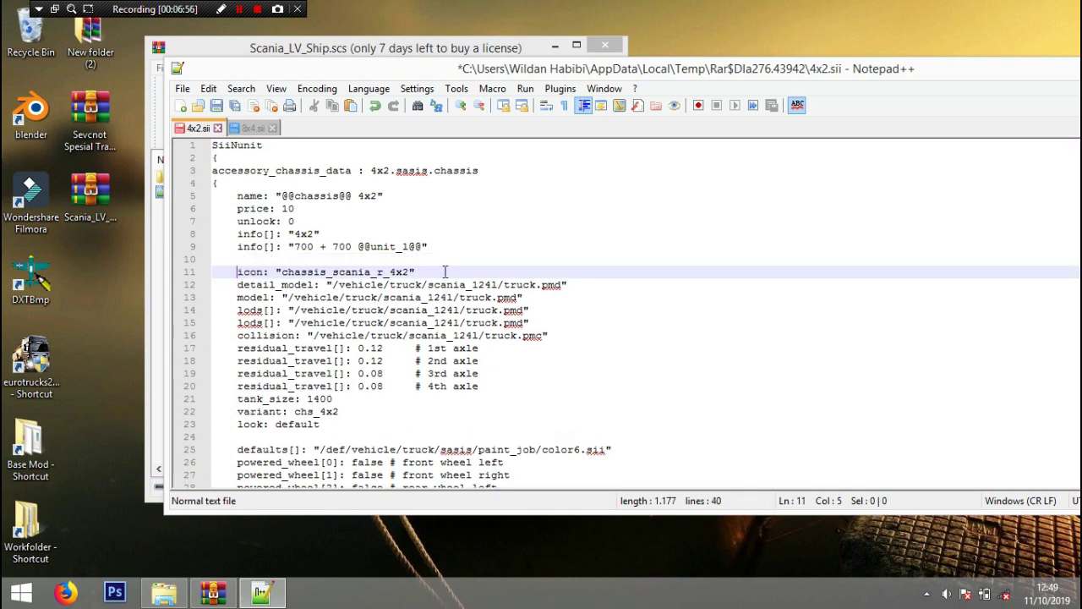
Step: Match the spacing of the base 8x4.sii by inserting a blank line above the first residual_travel line in 4x2.sii
left_click(253, 128)
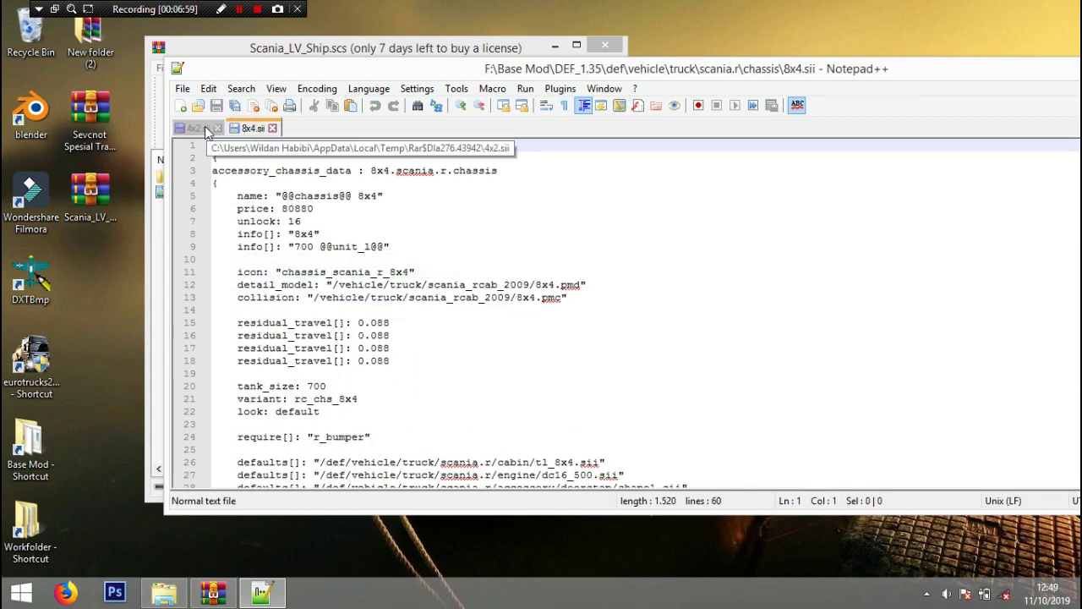
left_click(201, 128)
left_click(254, 129)
left_click(196, 128)
left_click(236, 346)
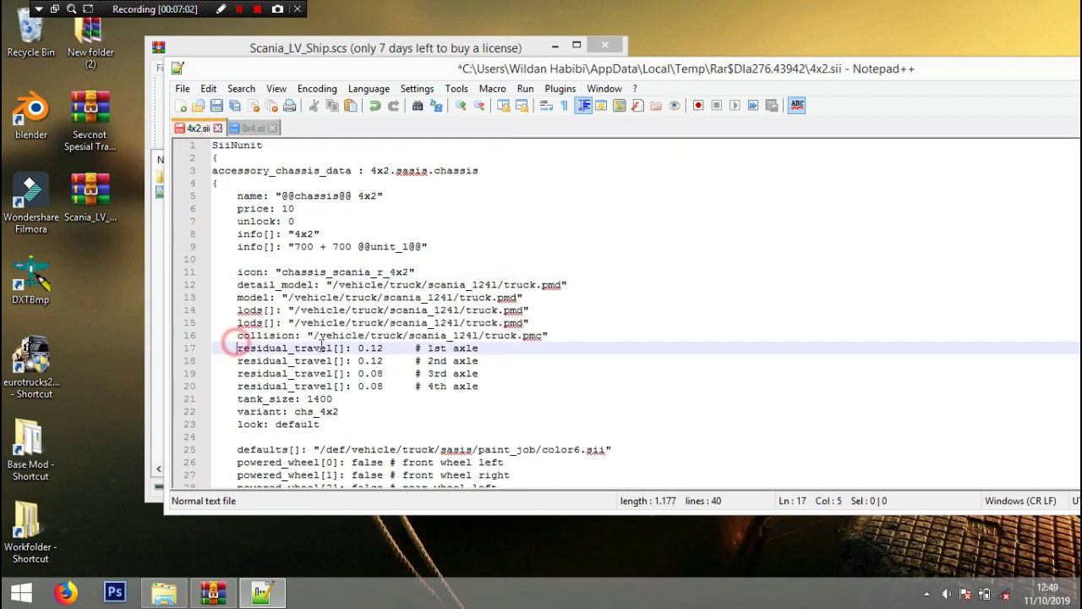
key("Return")
scroll(343, 342, "down", 4)
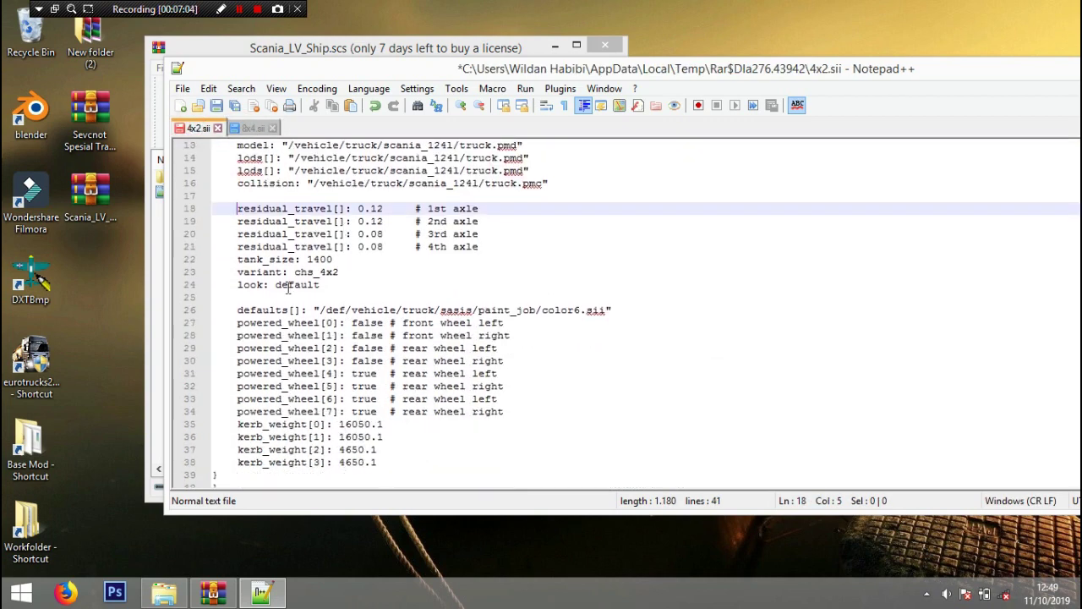
Step: Insert blank lines in 4x2.sii above the tank_size, powered_wheel[0] and kerb_weight[0] lines
left_click(236, 259)
key("Return")
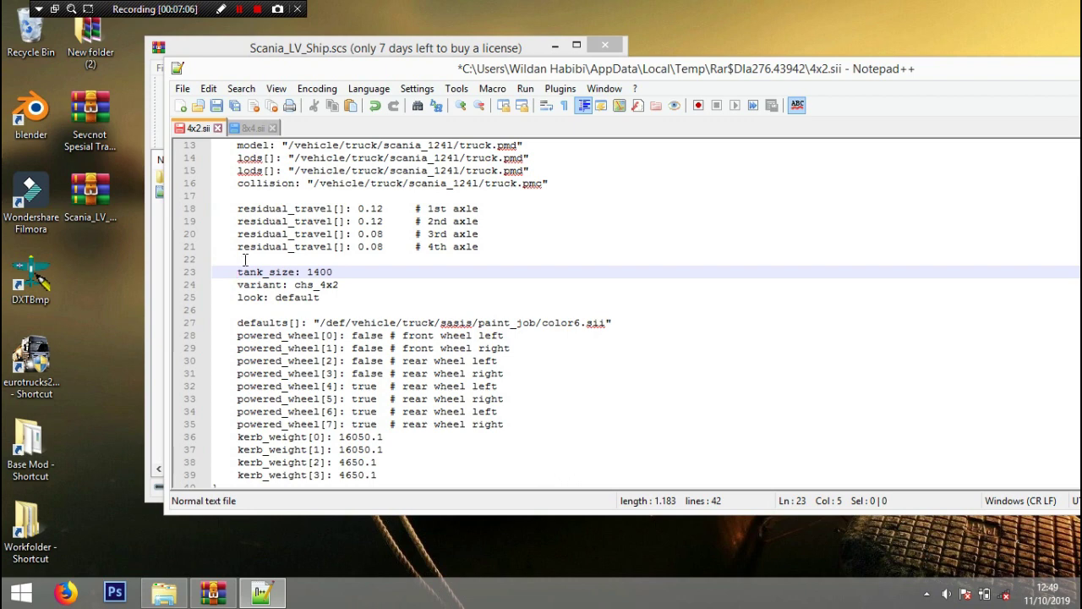
scroll(245, 284, "down", 1)
left_click(239, 297)
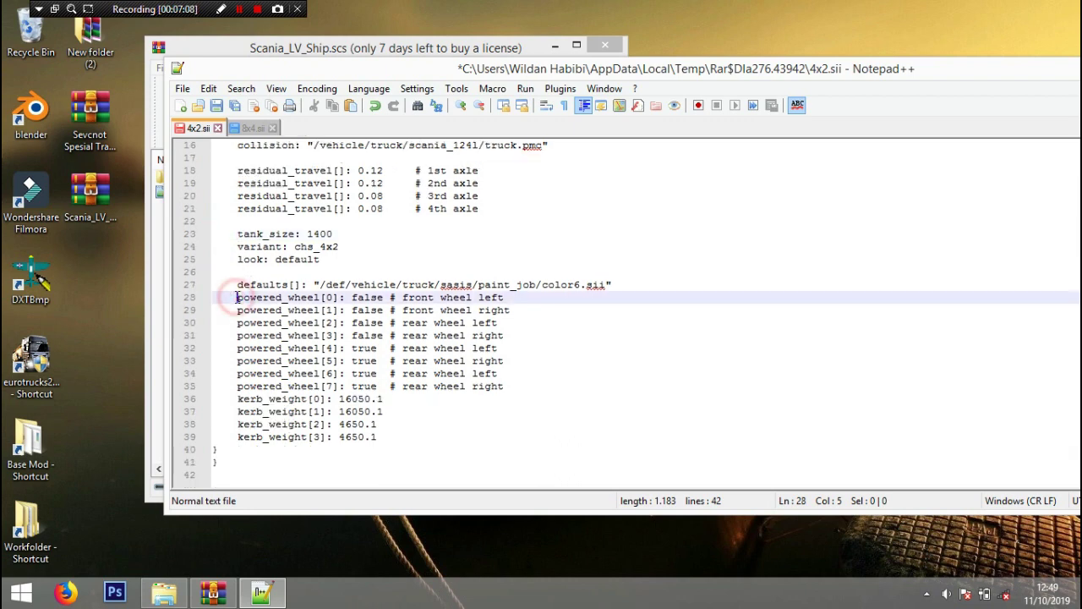
key("Return")
left_click(239, 411)
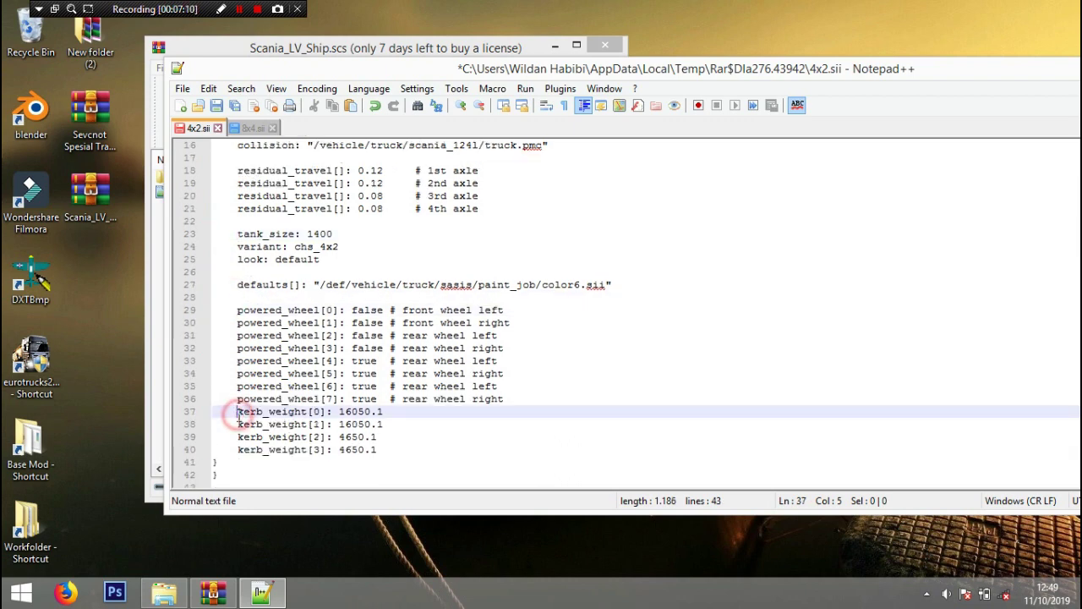
key("Return")
scroll(239, 414, "up", 5)
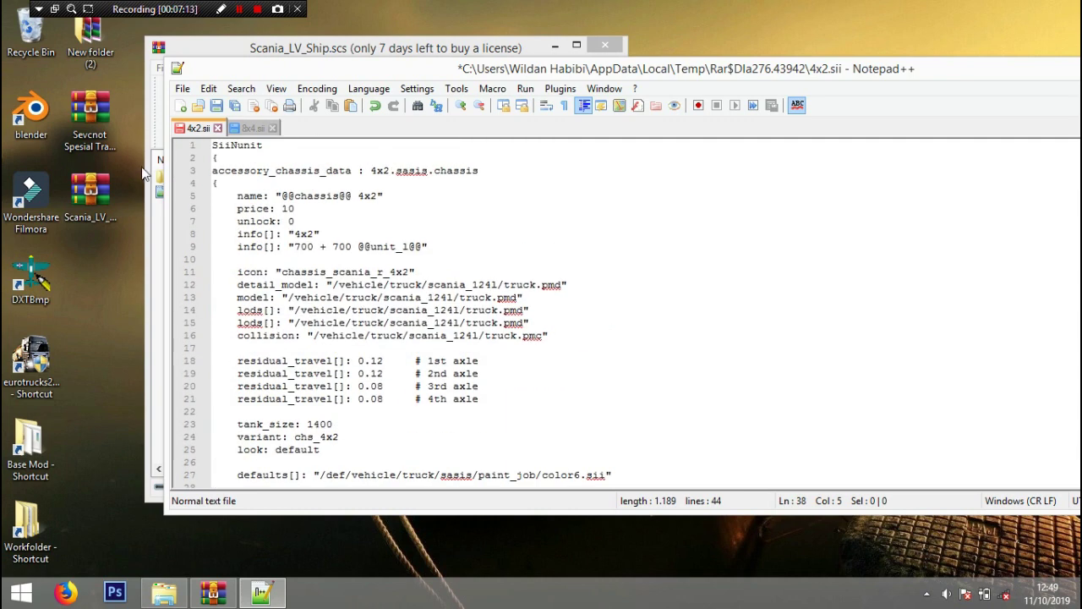
Step: Compare 4x2.sii with the base 8x4.sii and set the first info[] value in 4x2.sii to "8x4"
left_click(252, 128)
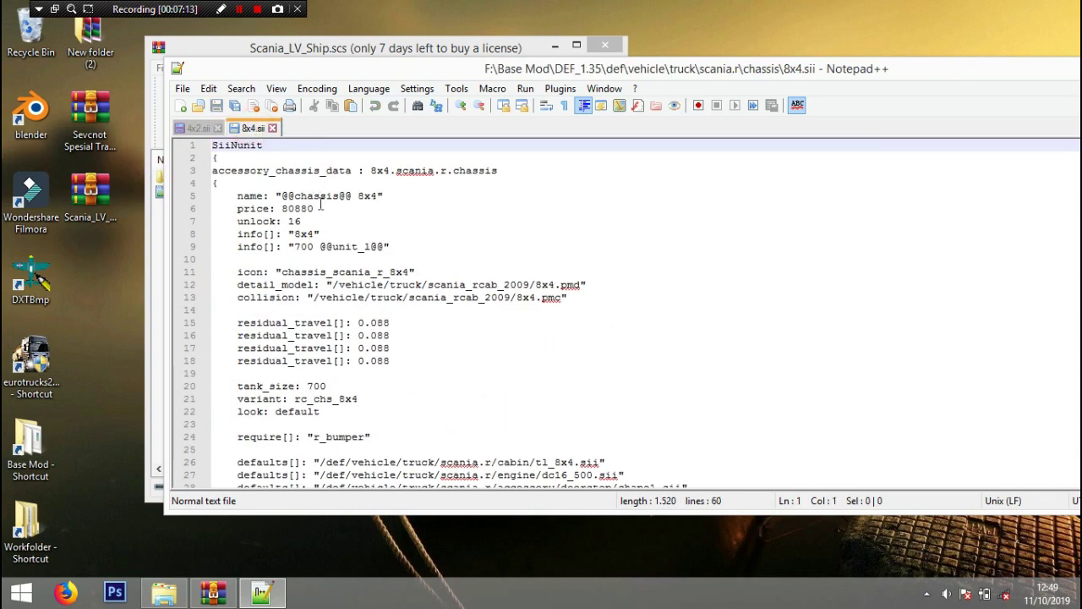
left_click(203, 136)
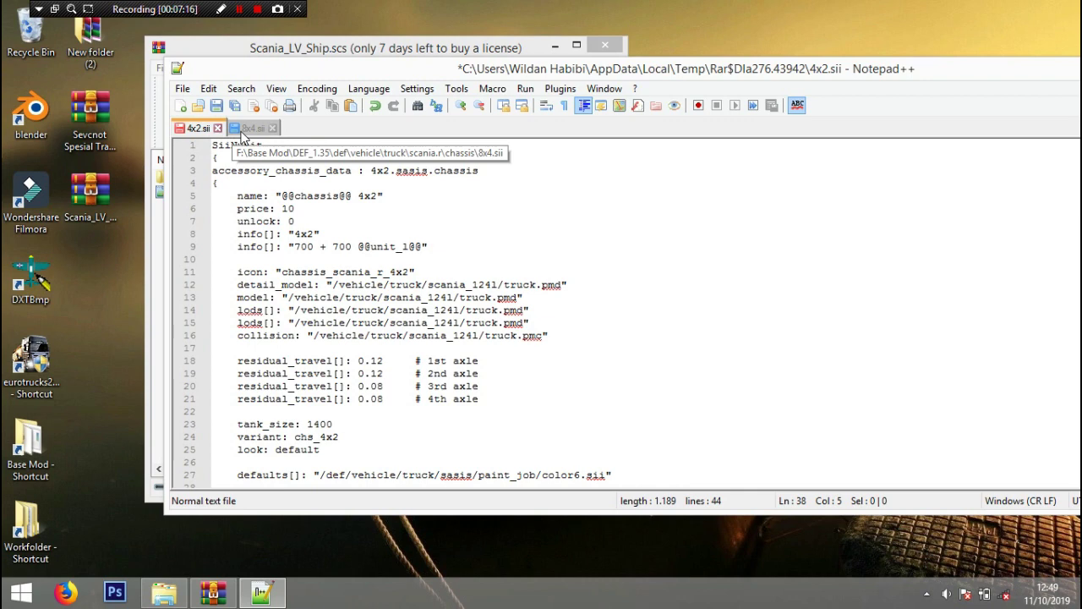
key("ctrl+Tab")
left_click(198, 131)
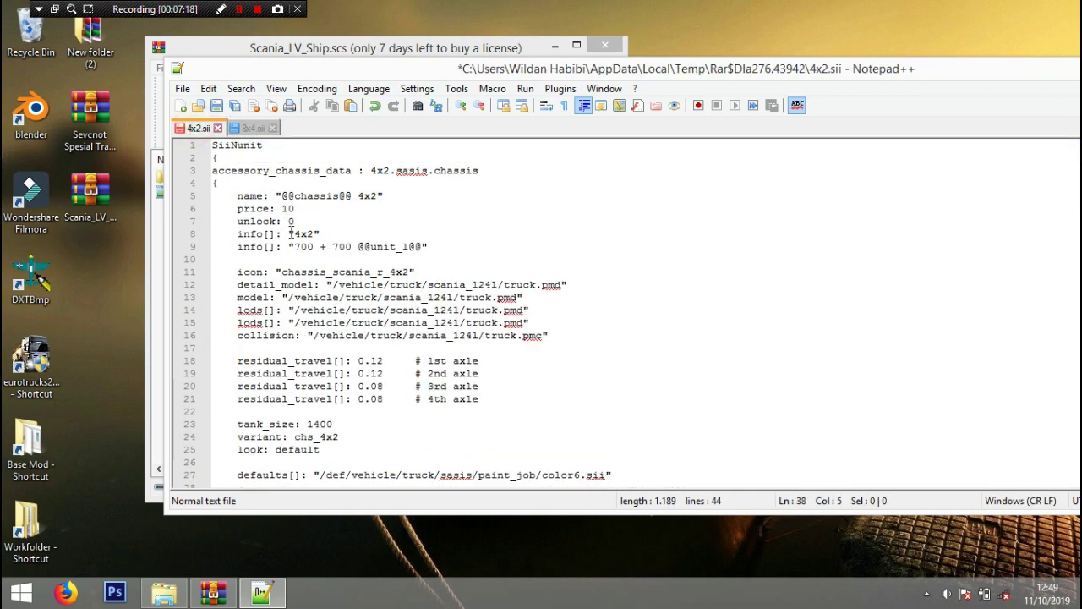
left_click(295, 234)
left_click_drag(295, 234, 315, 233)
type("8x4")
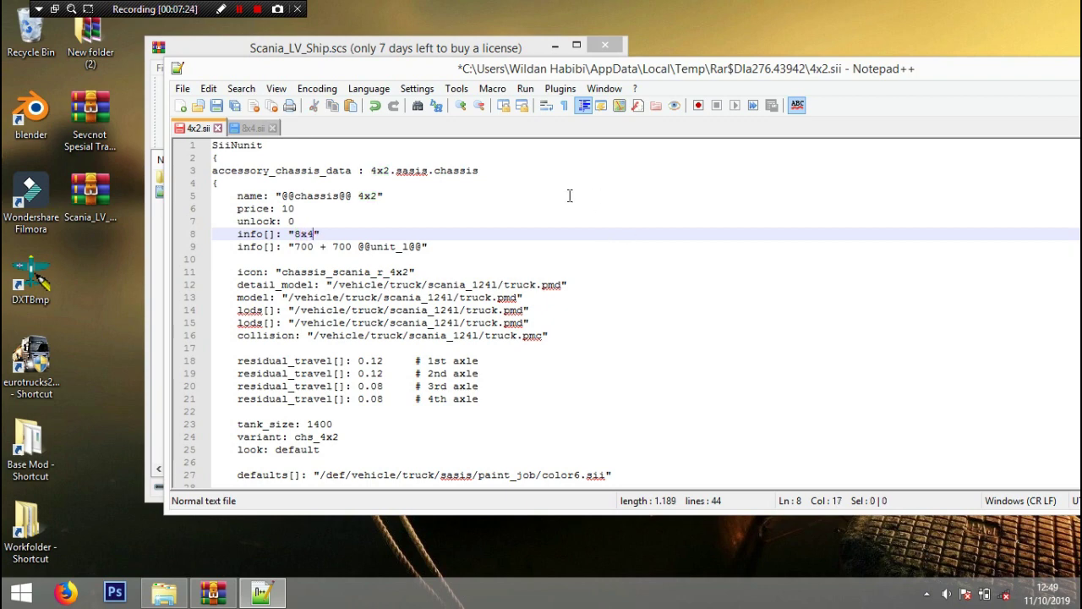
left_click_drag(365, 170, 478, 167)
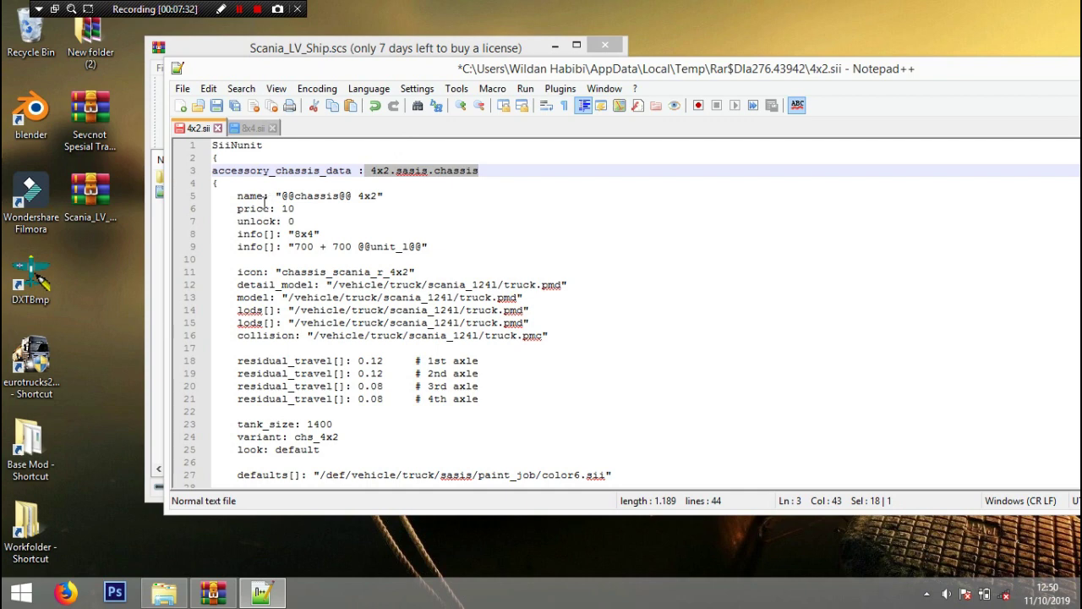
left_click(254, 128)
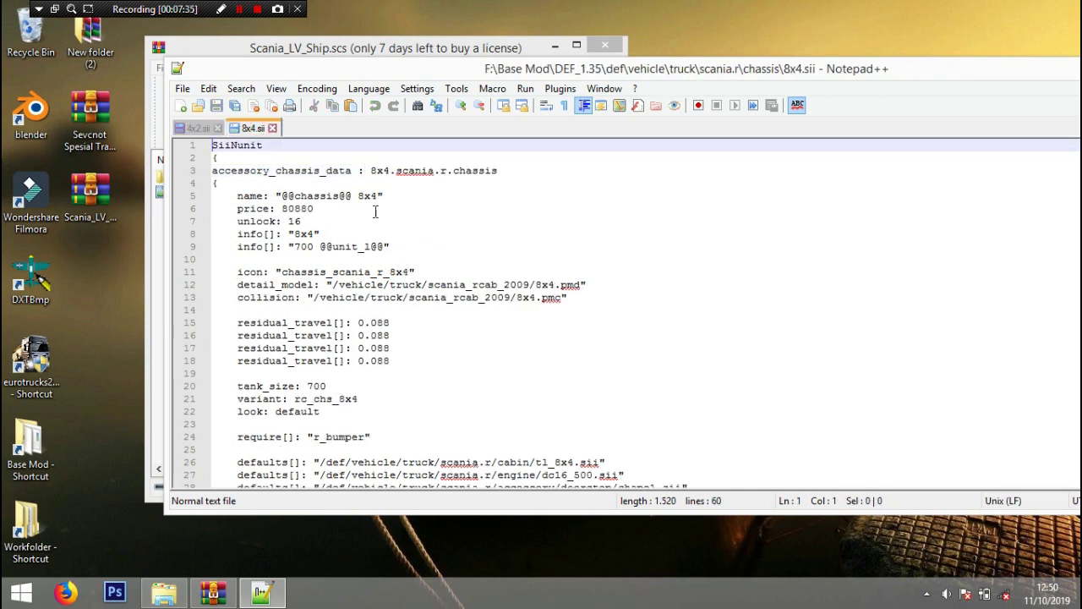
left_click(198, 128)
left_click_drag(358, 195, 376, 197)
type("8x4\"")
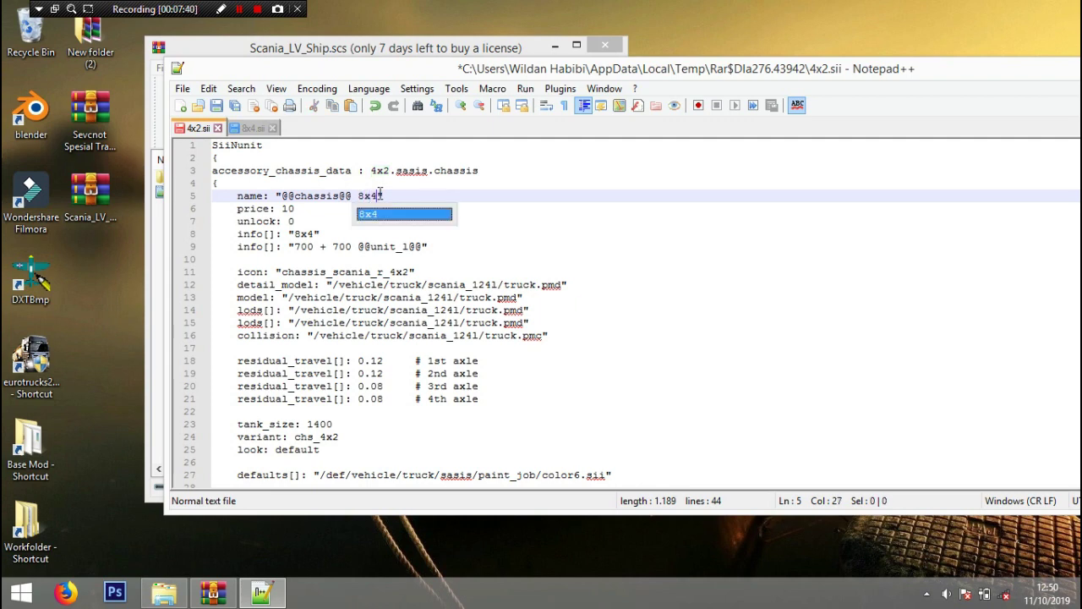
Step: Compare the price, unlock and second info[] lines of 4x2.sii with those in the base 8x4.sii
left_click(253, 128)
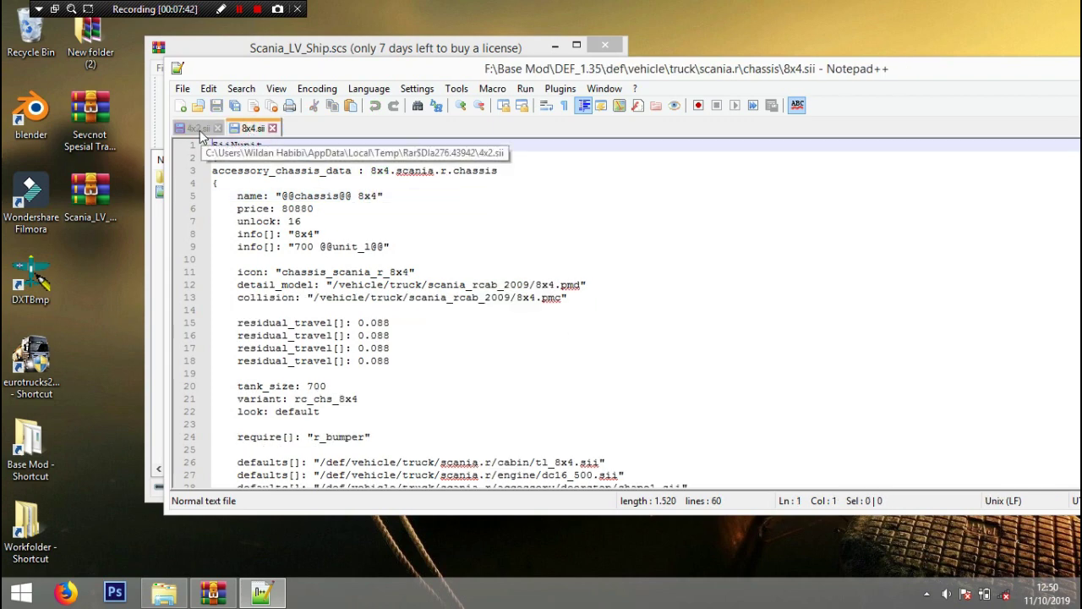
left_click(201, 130)
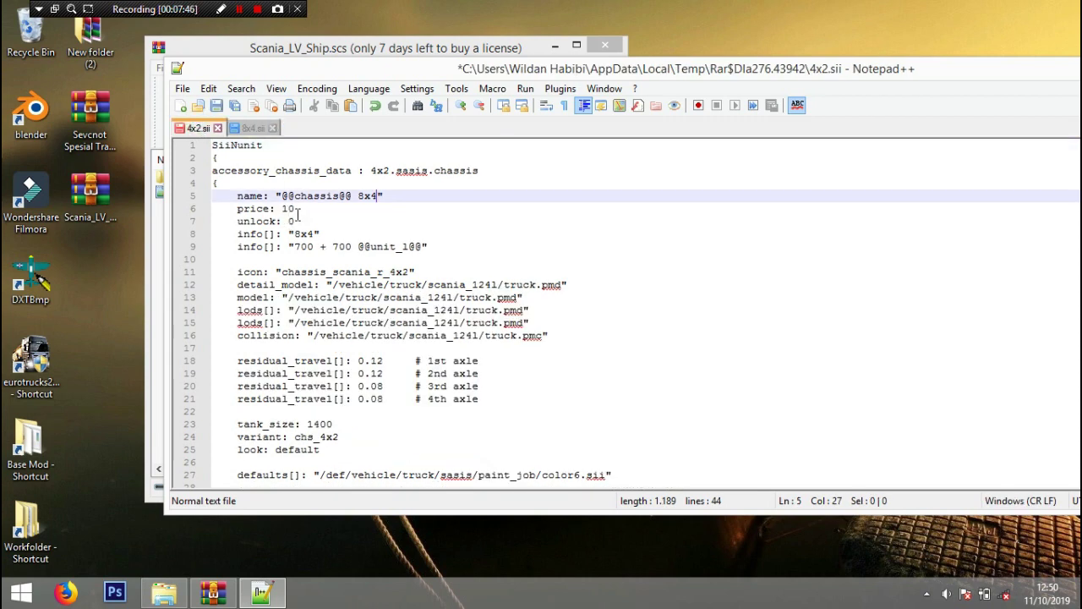
left_click_drag(235, 210, 295, 210)
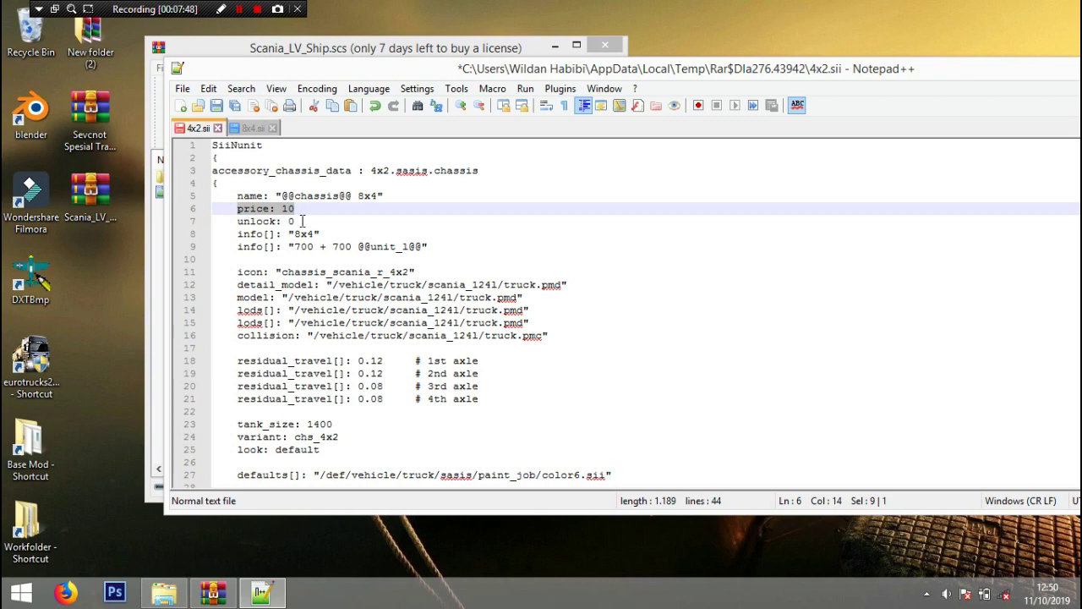
left_click(300, 221)
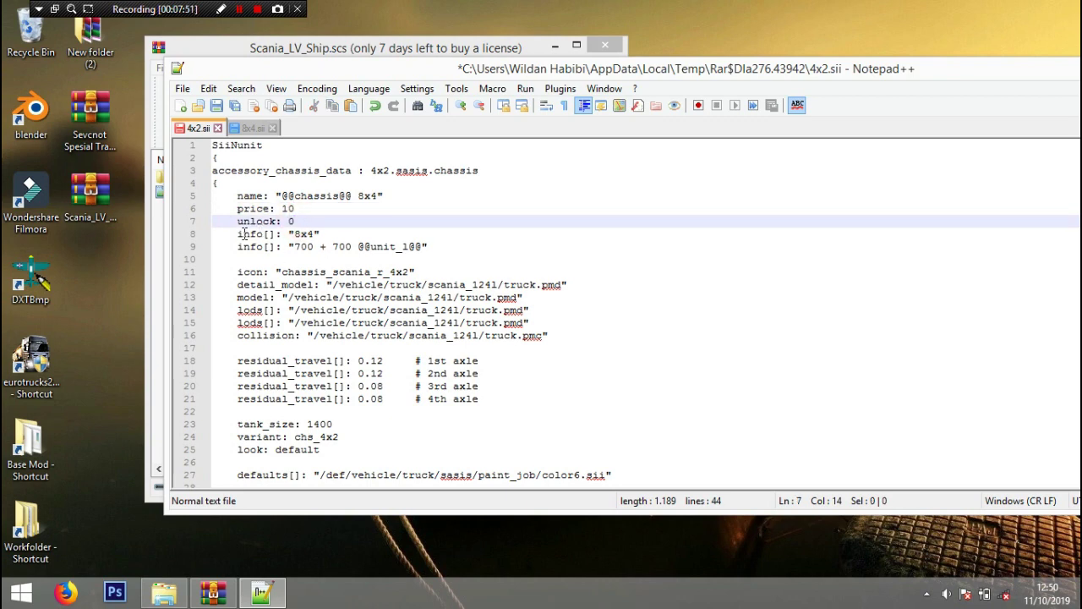
left_click(253, 129)
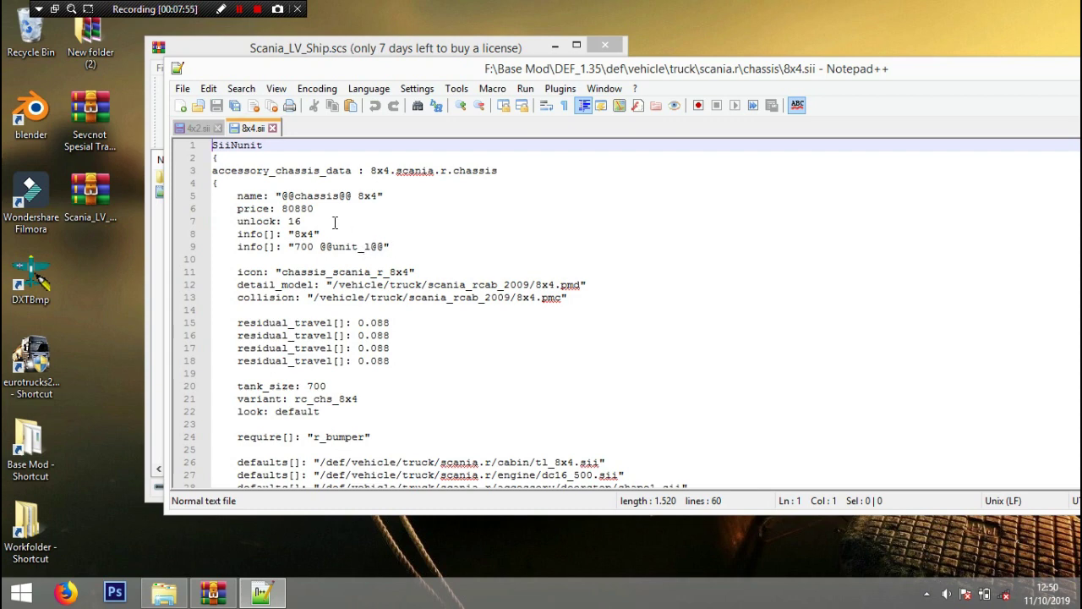
left_click_drag(231, 247, 410, 249)
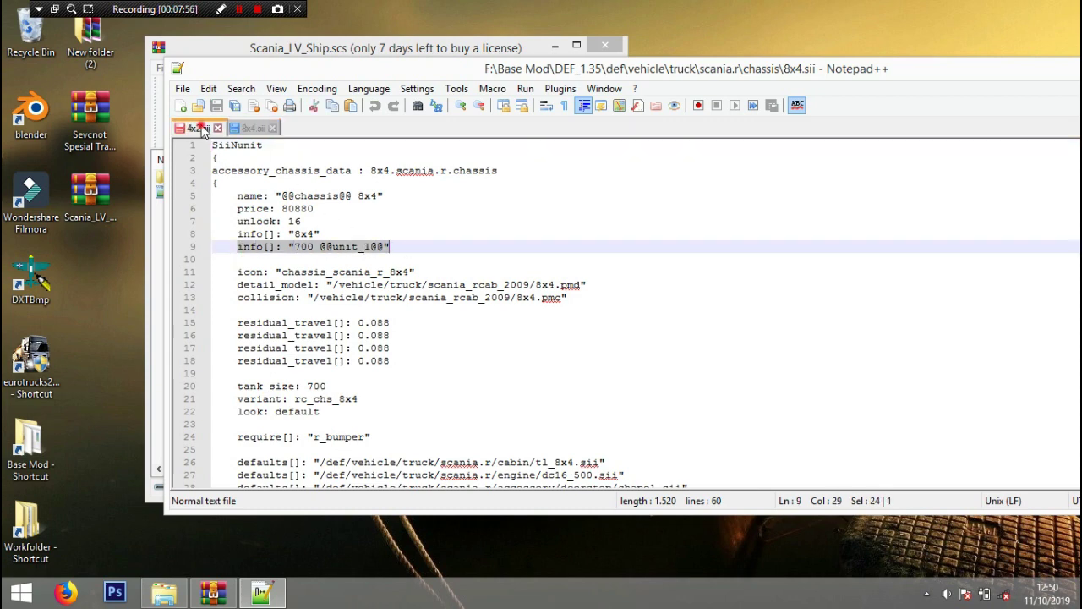
left_click(200, 128)
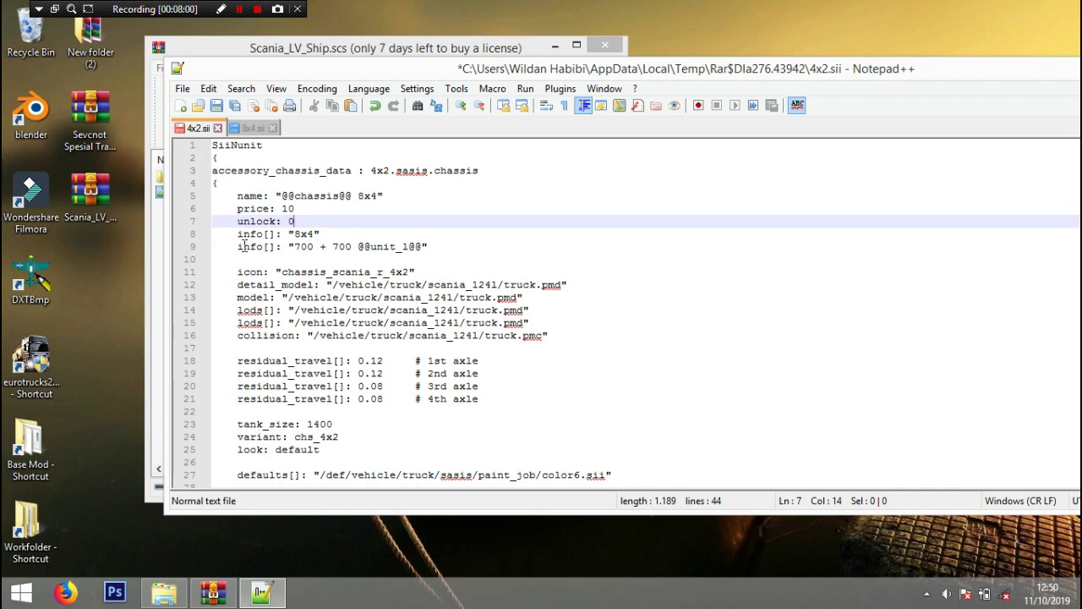
Step: Copy the icon line "chassis_scania_r_8x4" from the base 8x4.sii and paste it over the icon line in 4x2.sii
left_click(252, 128)
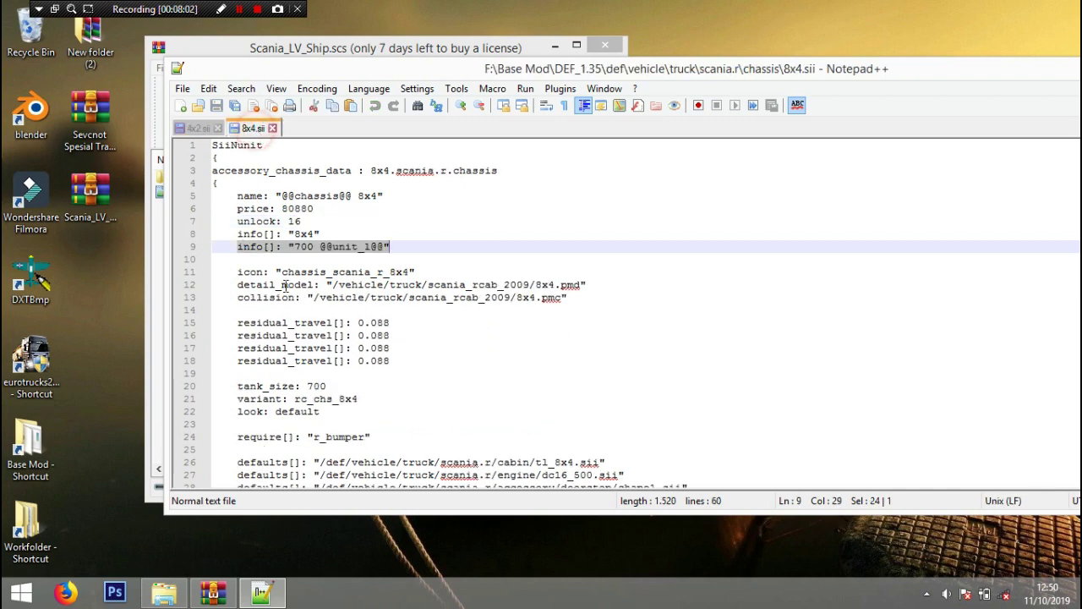
left_click_drag(237, 273, 436, 274)
right_click(379, 274)
left_click(416, 270)
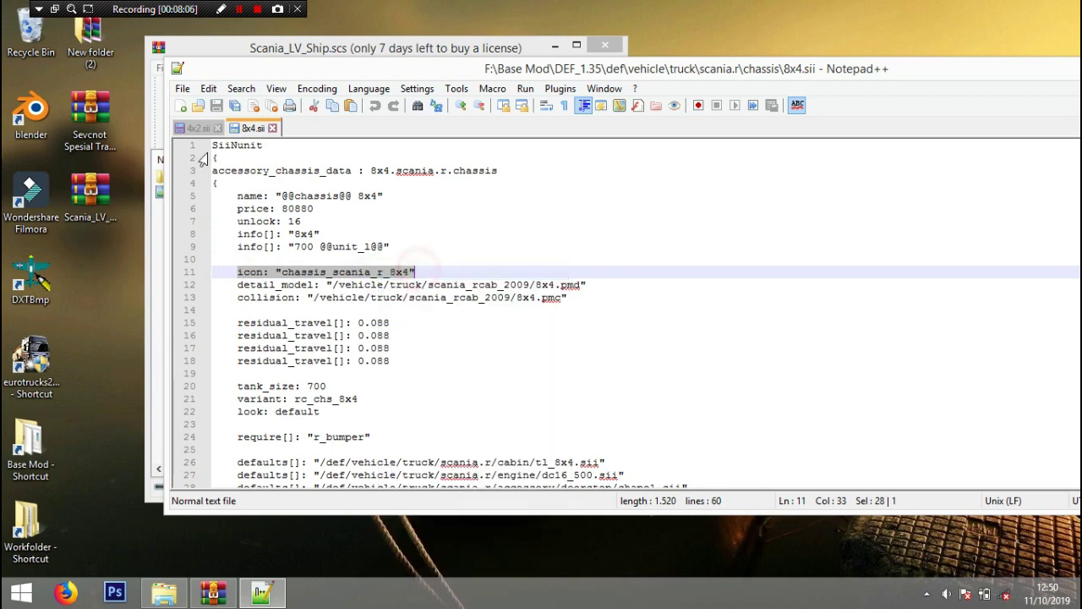
left_click(197, 128)
left_click_drag(228, 272, 425, 266)
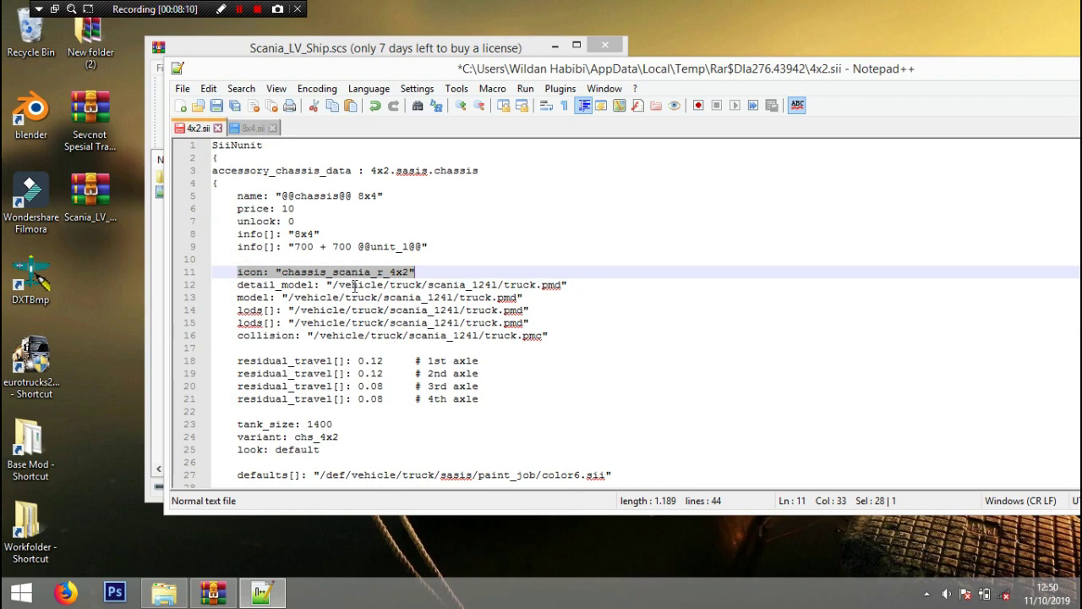
right_click(395, 273)
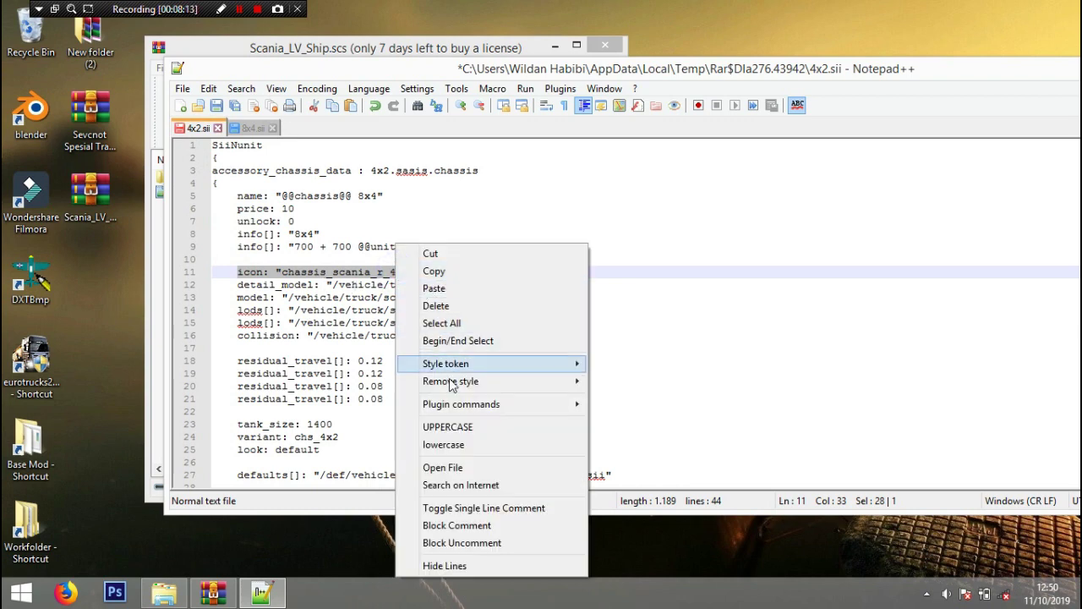
left_click(449, 295)
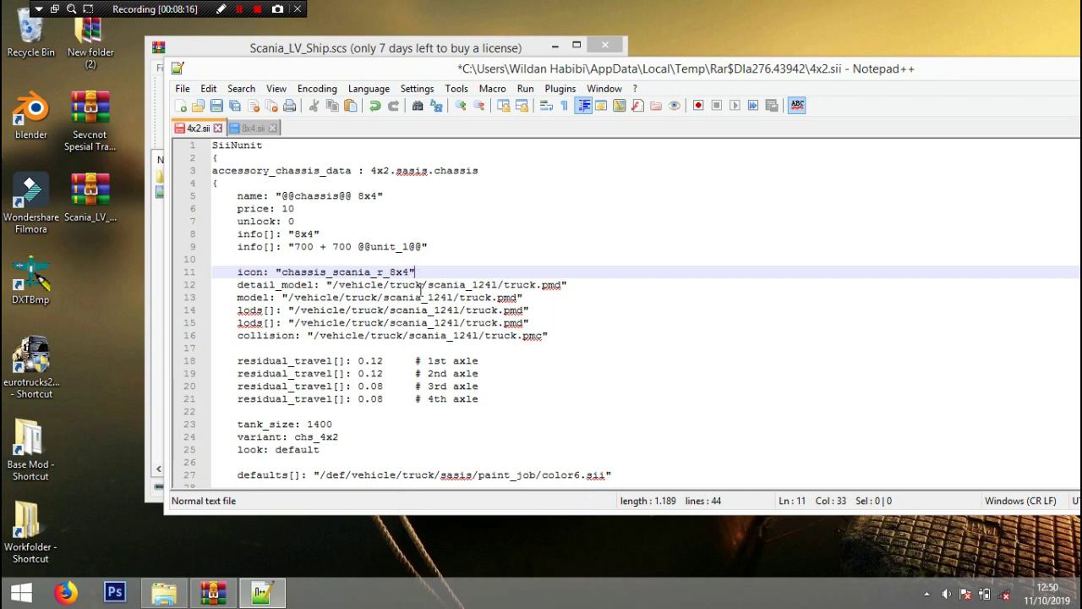
Step: Review the model paths in 4x2.sii and compare its residual_travel, tank_size, variant and look lines with the base 8x4.sii
left_click_drag(239, 289, 570, 337)
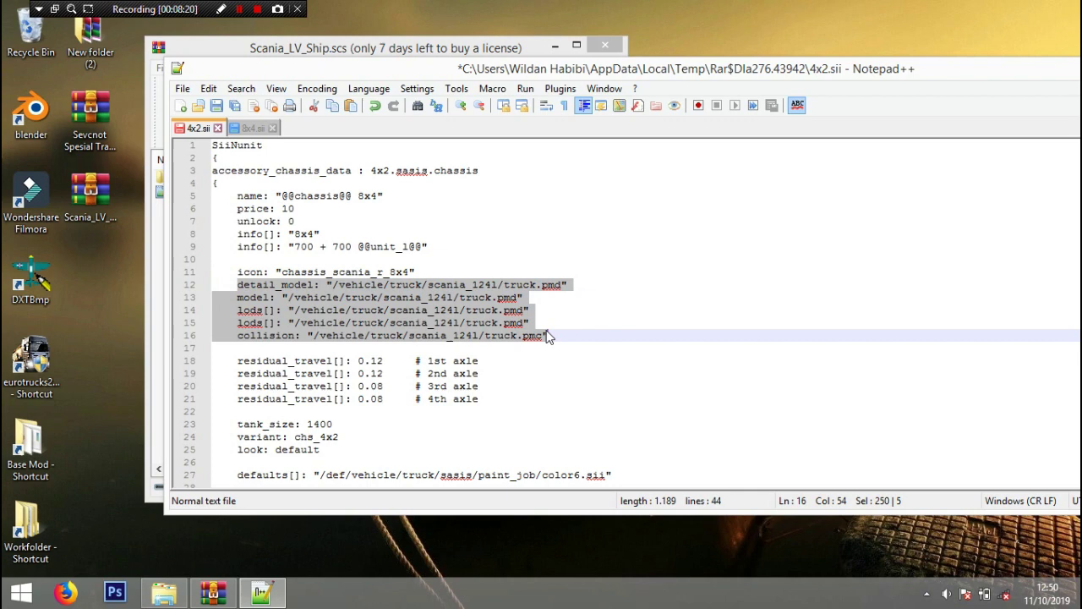
scroll(488, 256, "down", 3)
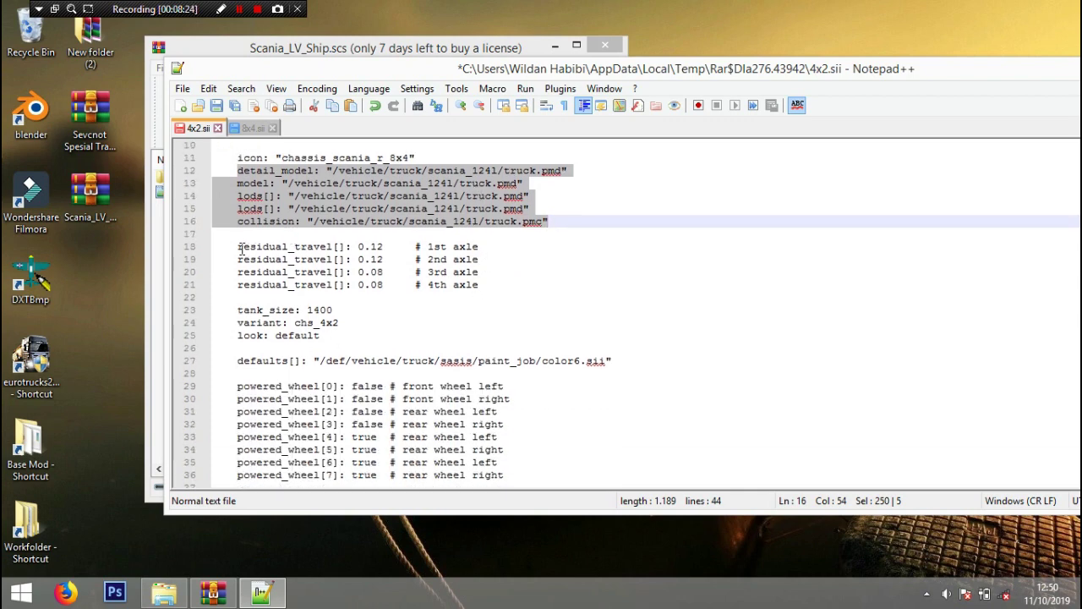
left_click_drag(233, 248, 512, 286)
left_click(252, 129)
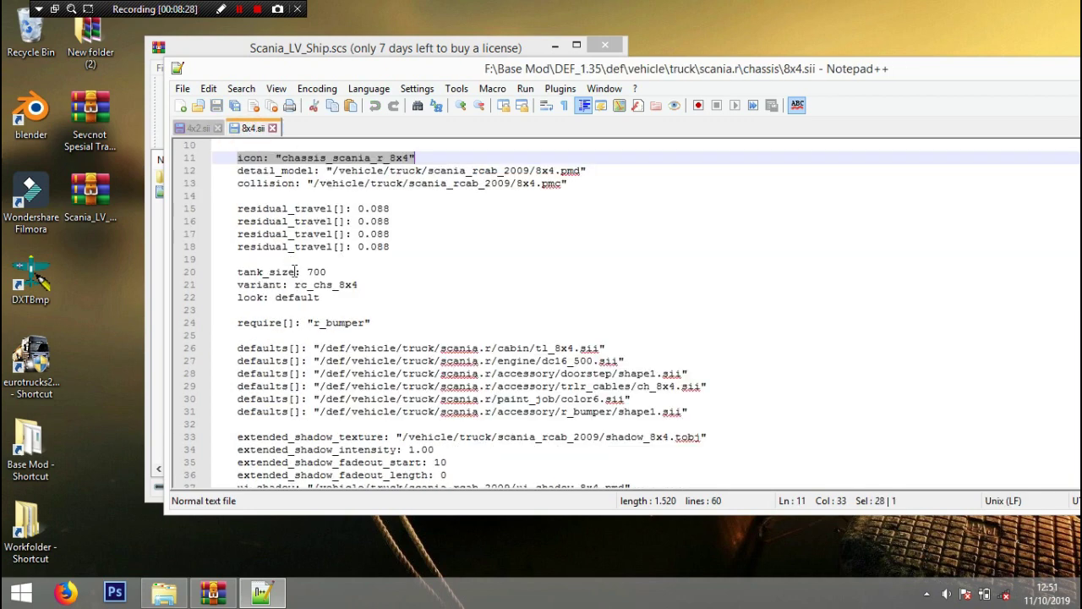
left_click_drag(237, 209, 409, 245)
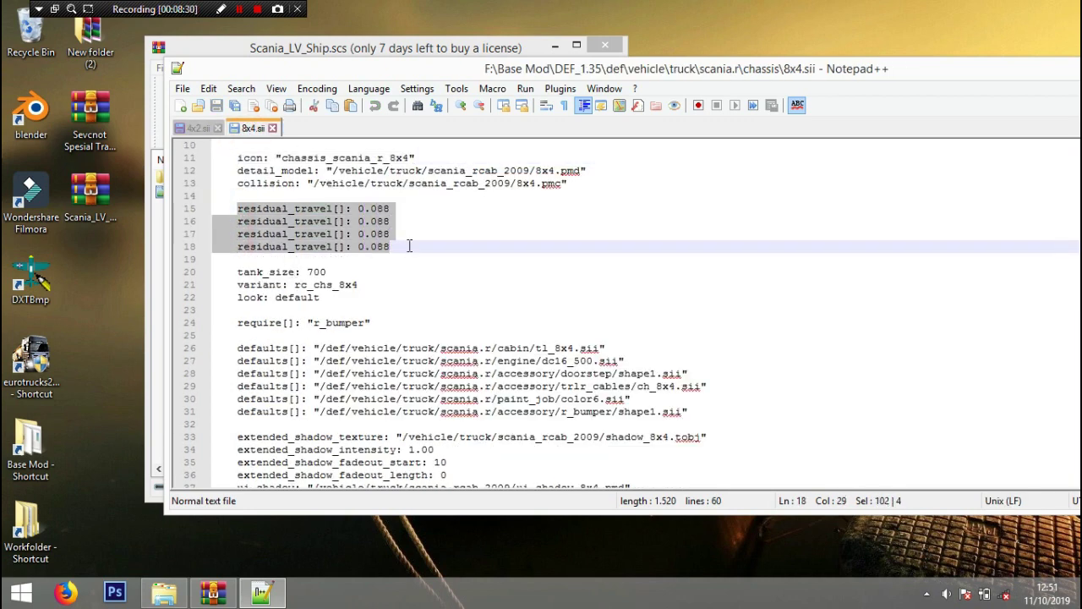
left_click_drag(231, 272, 346, 298)
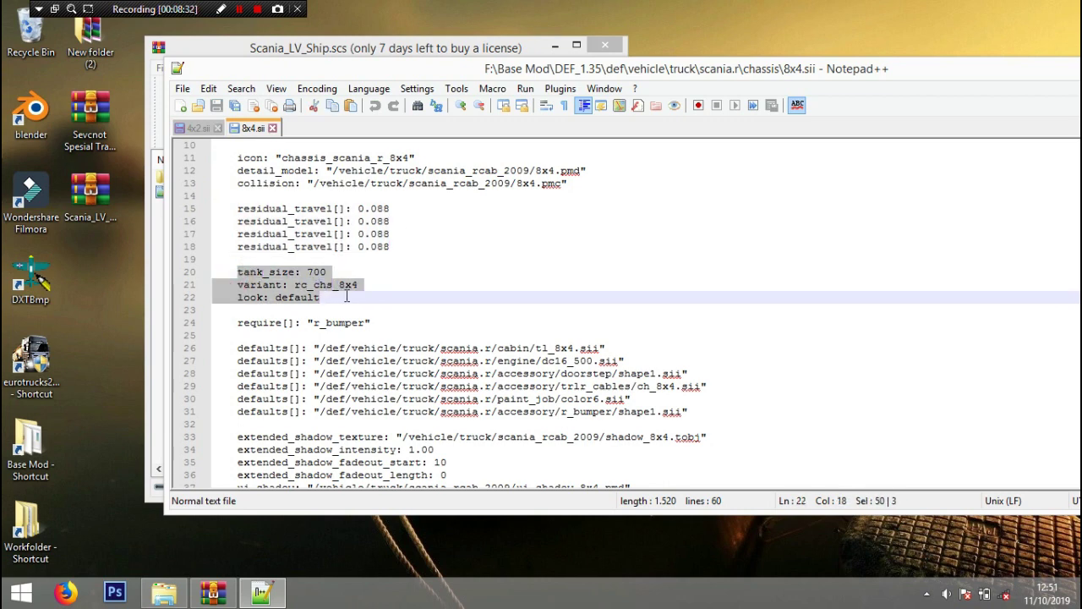
left_click(199, 129)
scroll(236, 237, "down", 2)
left_click_drag(236, 237, 358, 262)
left_click_drag(237, 247, 338, 260)
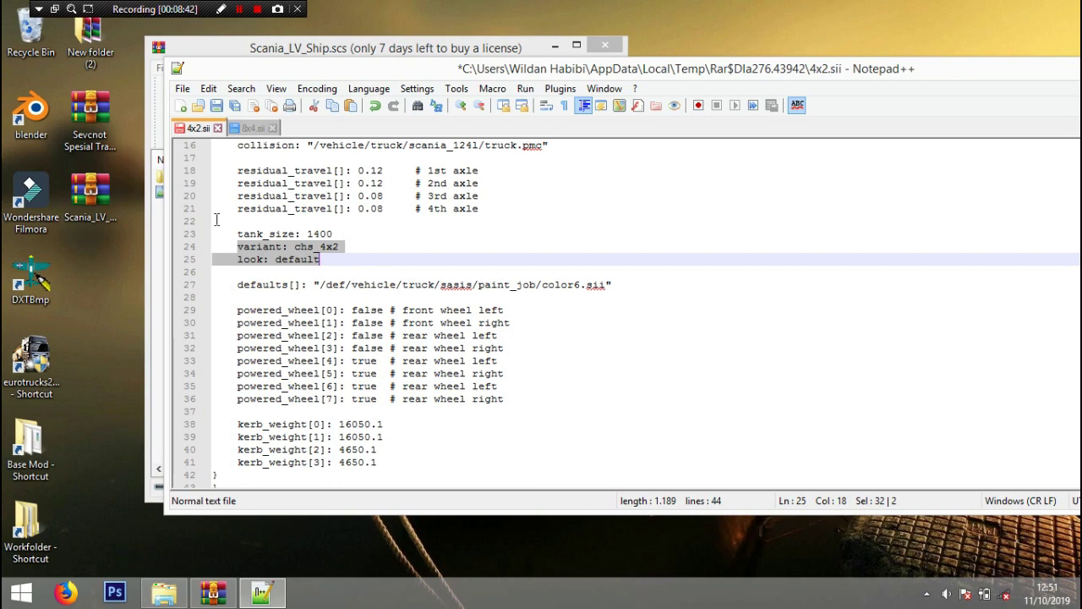
Step: Set tank_size to 700 in 4x2.sii, save the file and update it in the Scania_LV_Ship.scs archive
double_click(310, 234)
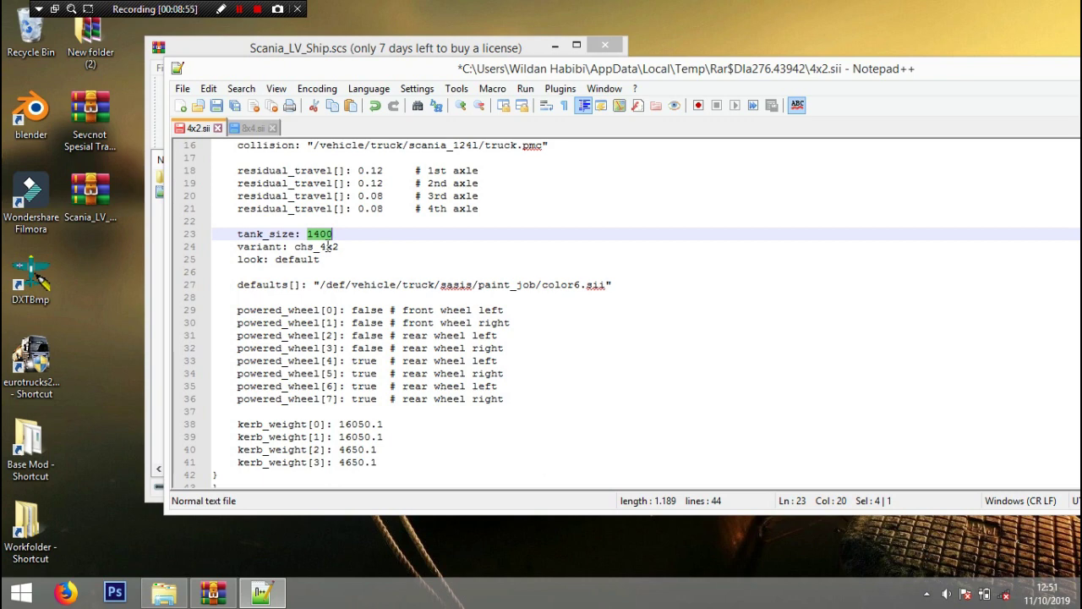
type("700")
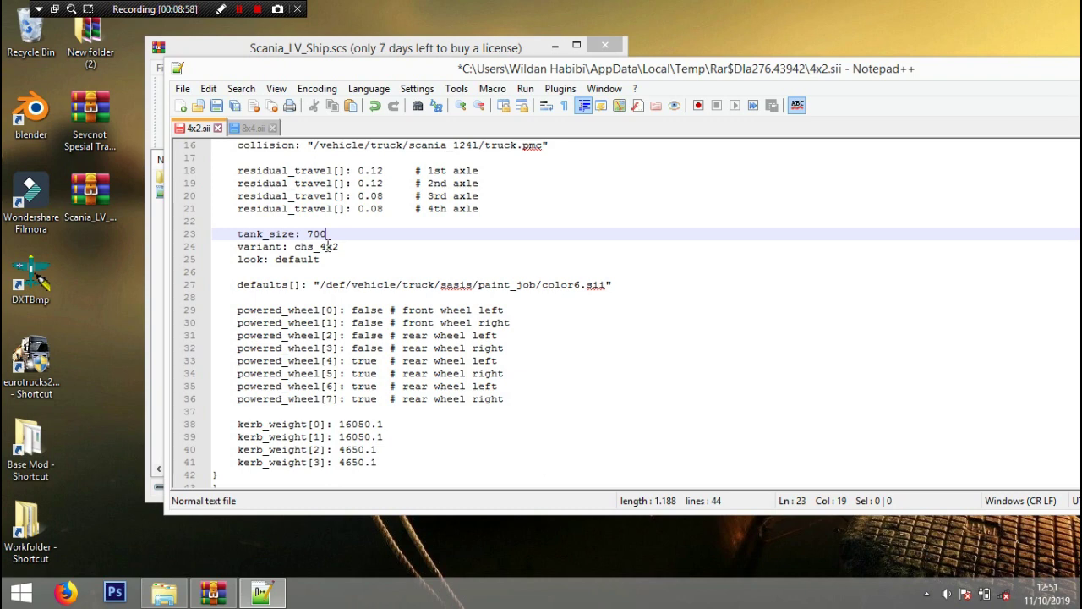
key("ctrl+s")
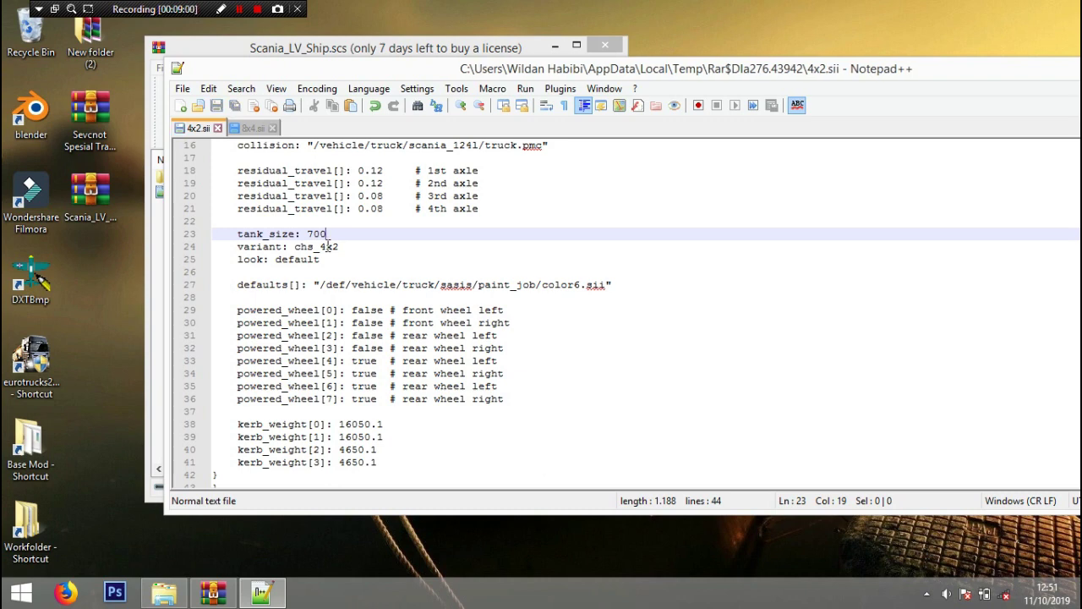
left_click(159, 322)
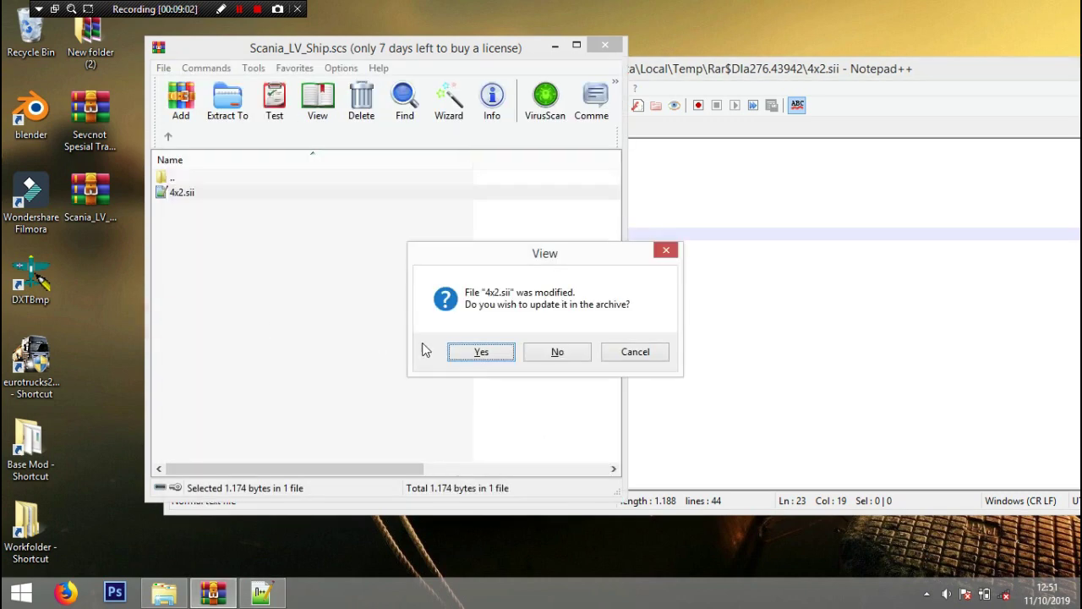
left_click(455, 353)
Step: Compare the defaults[] and powered_wheel lines of 4x2.sii with the defaults, shadow and axle sections of the base 8x4.sii
left_click(690, 303)
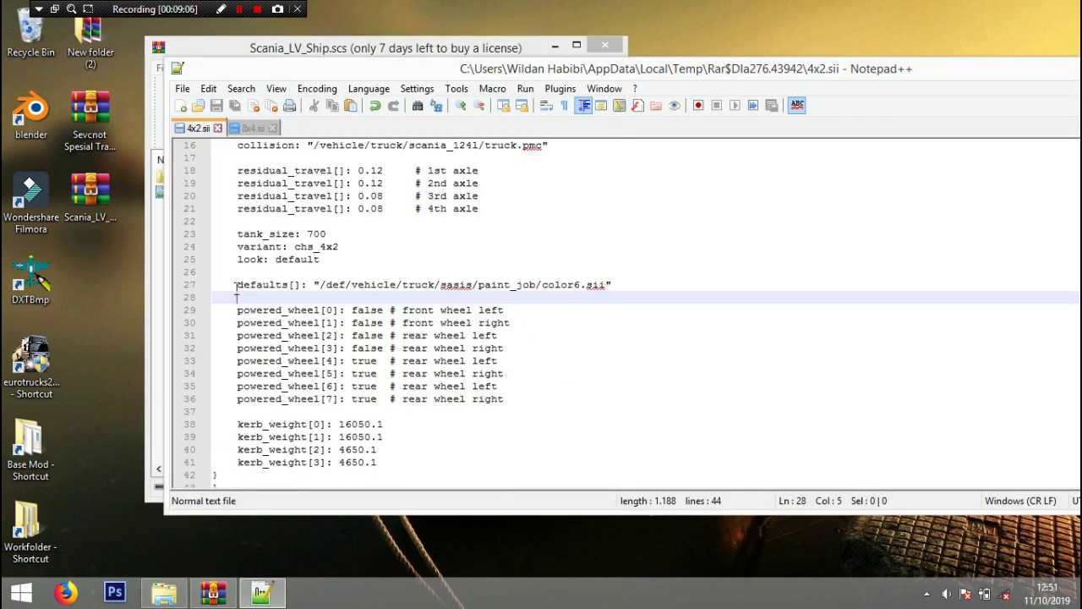
left_click_drag(238, 285, 569, 306)
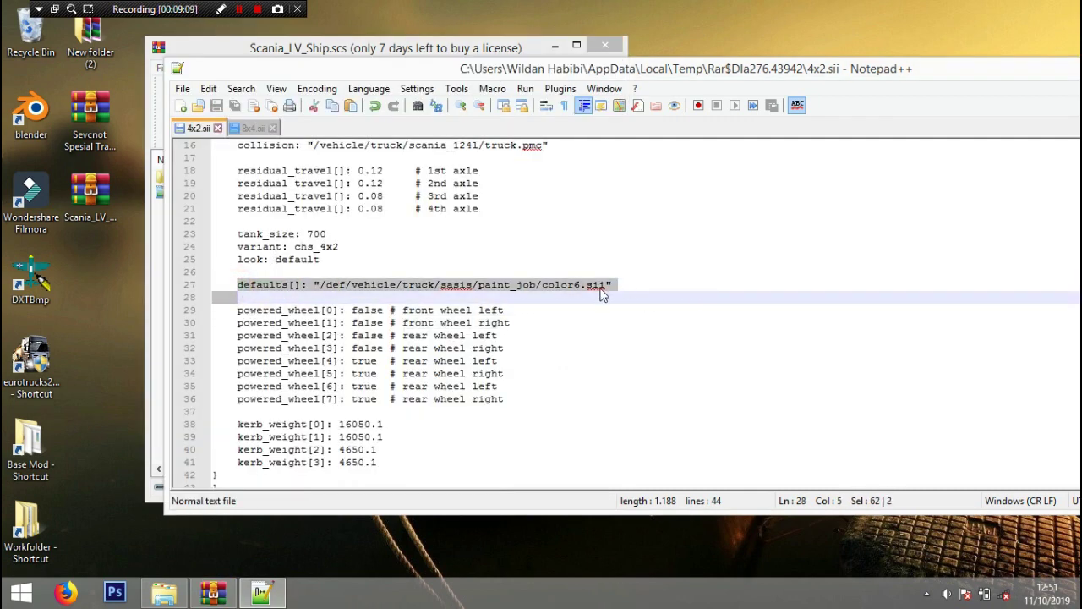
left_click(428, 322)
scroll(310, 355, "down", 1)
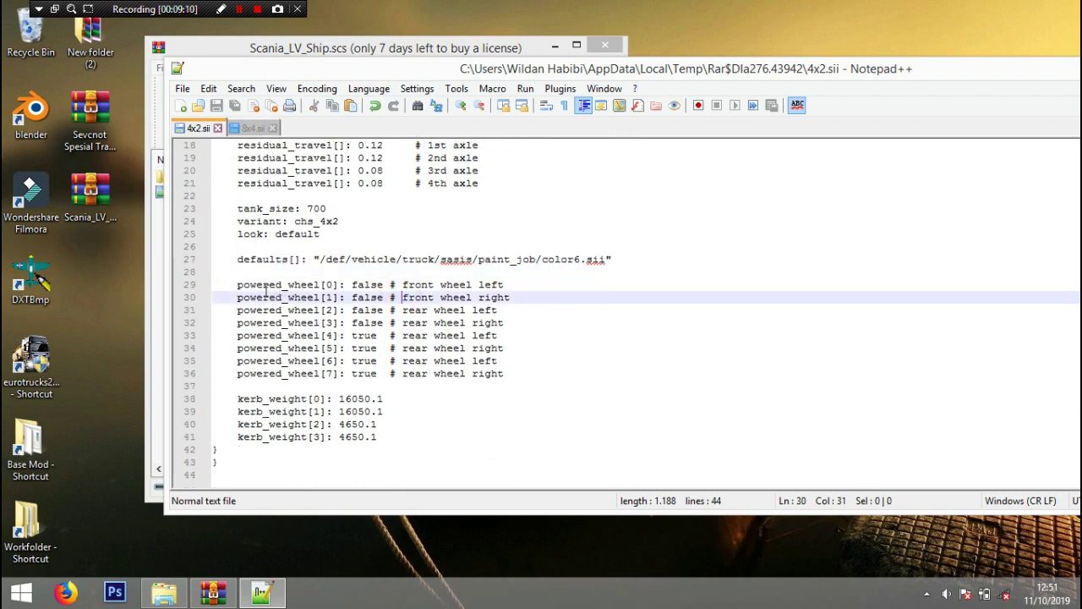
left_click(252, 128)
scroll(306, 319, "down", 4)
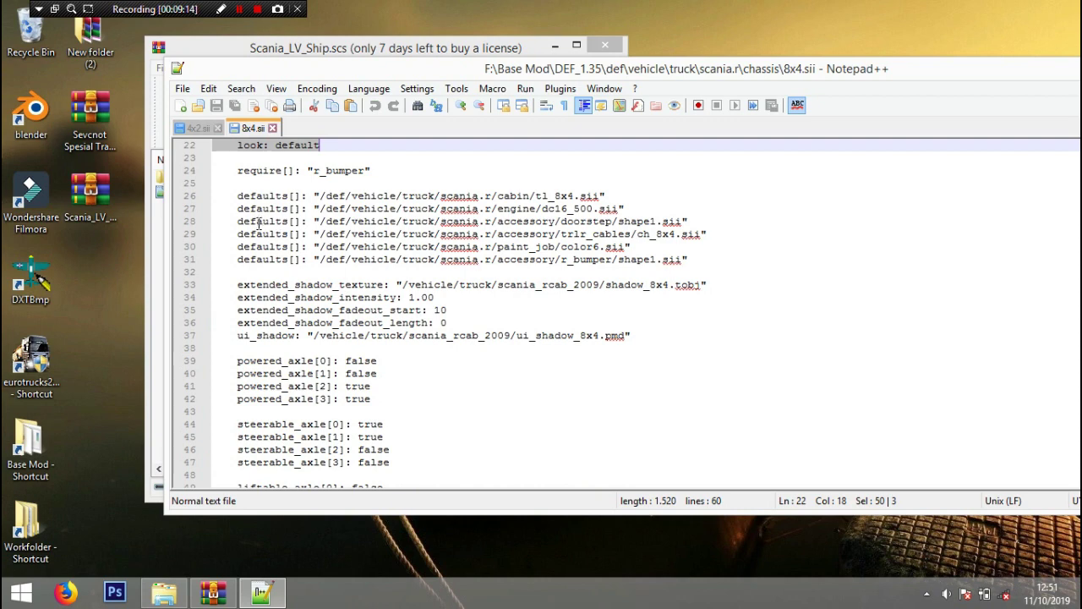
scroll(250, 334, "down", 1)
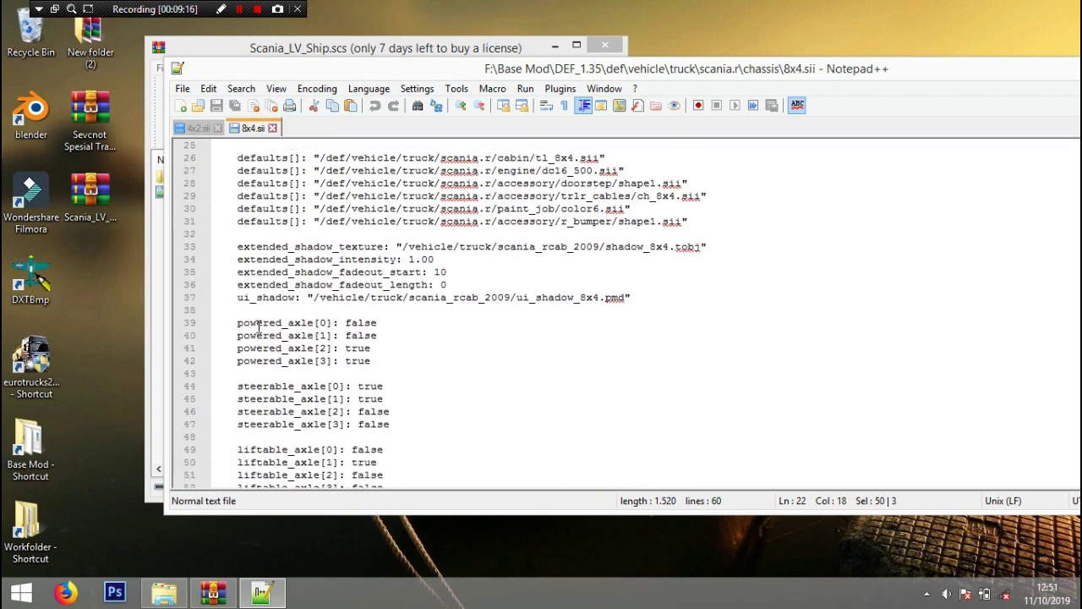
scroll(259, 327, "down", 2)
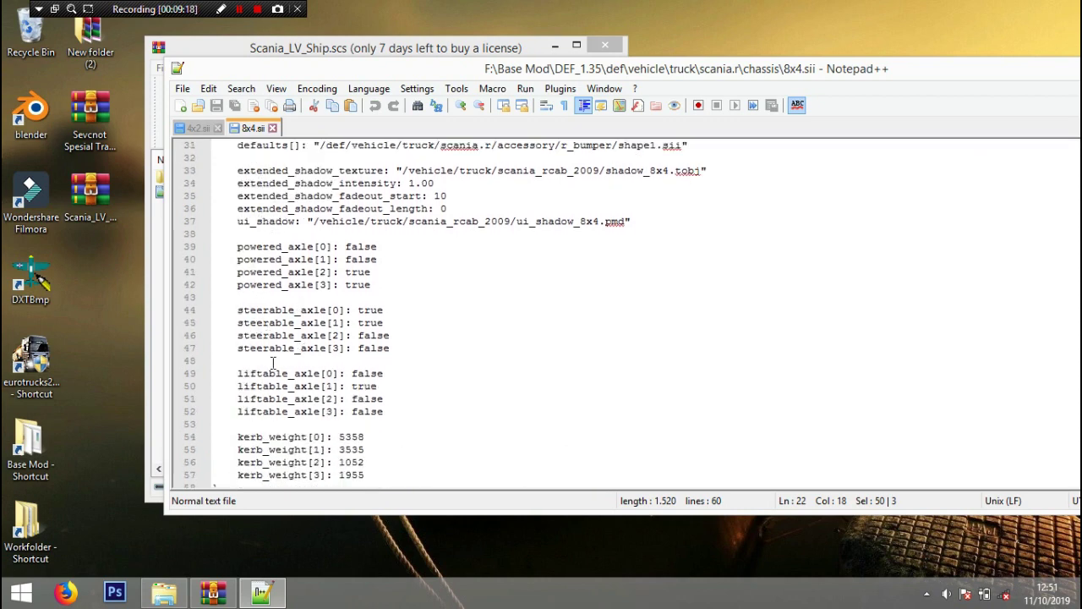
Step: Copy everything from powered_axle[0] to the closing braces in the base 8x4.sii and paste it over the powered_wheel lines in 4x2.sii
scroll(275, 406, "down", 1)
left_click_drag(237, 208, 367, 462)
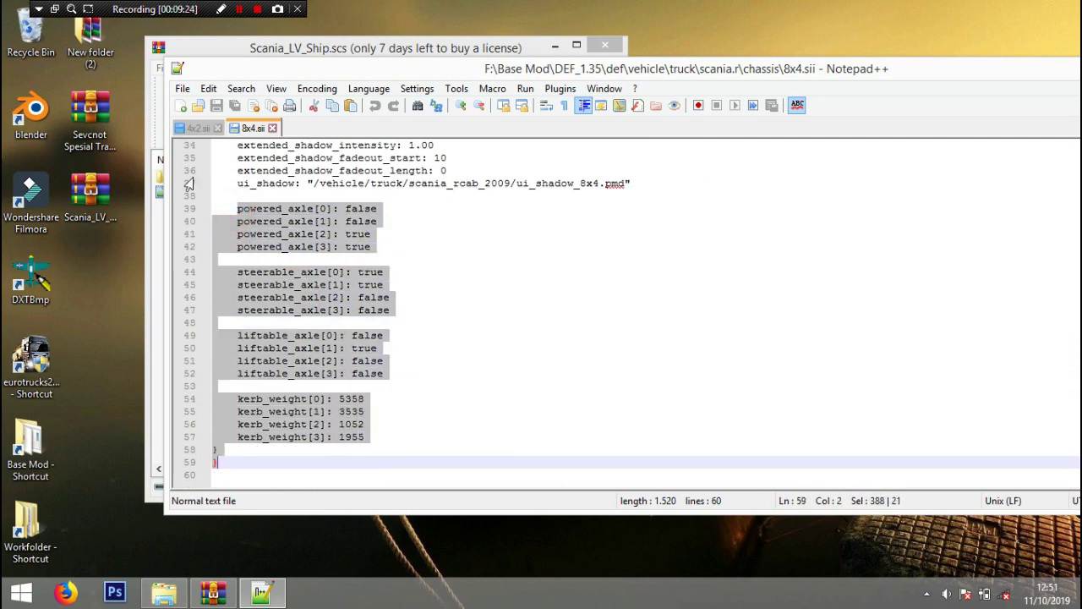
left_click(191, 130)
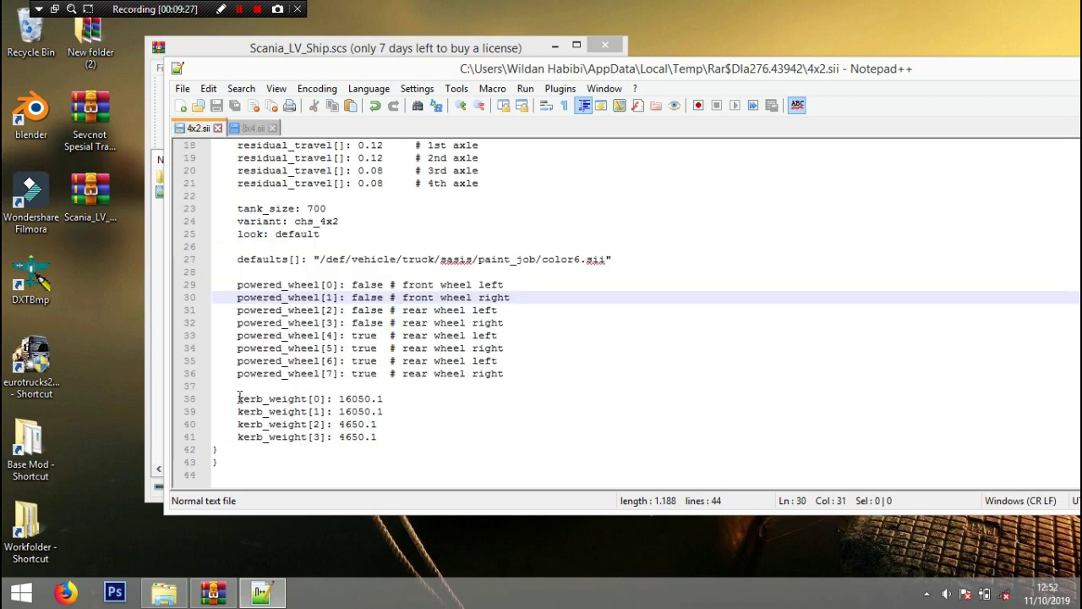
left_click_drag(232, 284, 527, 373)
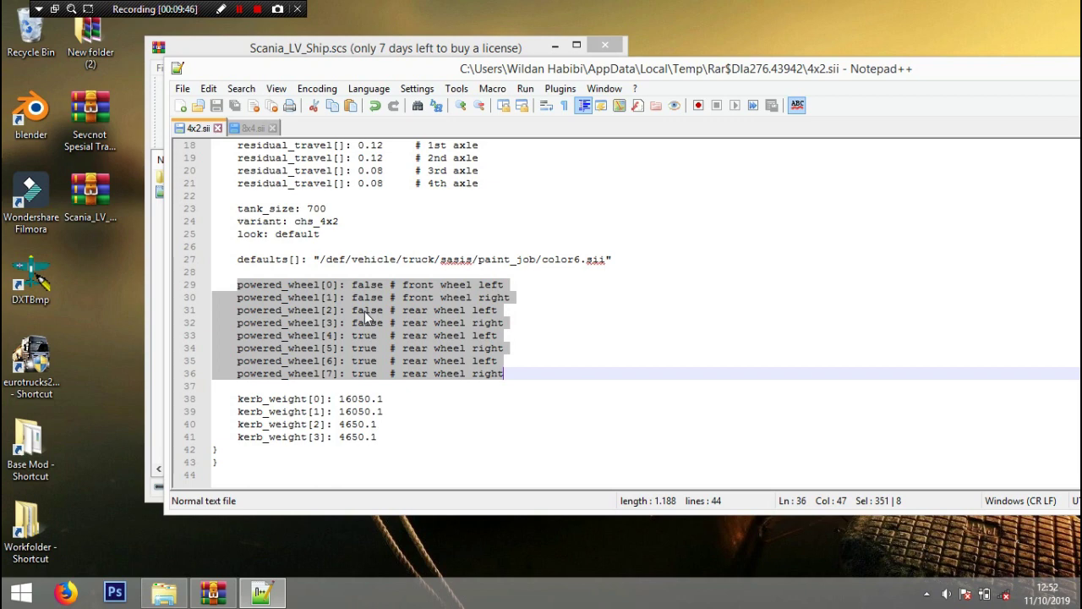
key("ctrl+v")
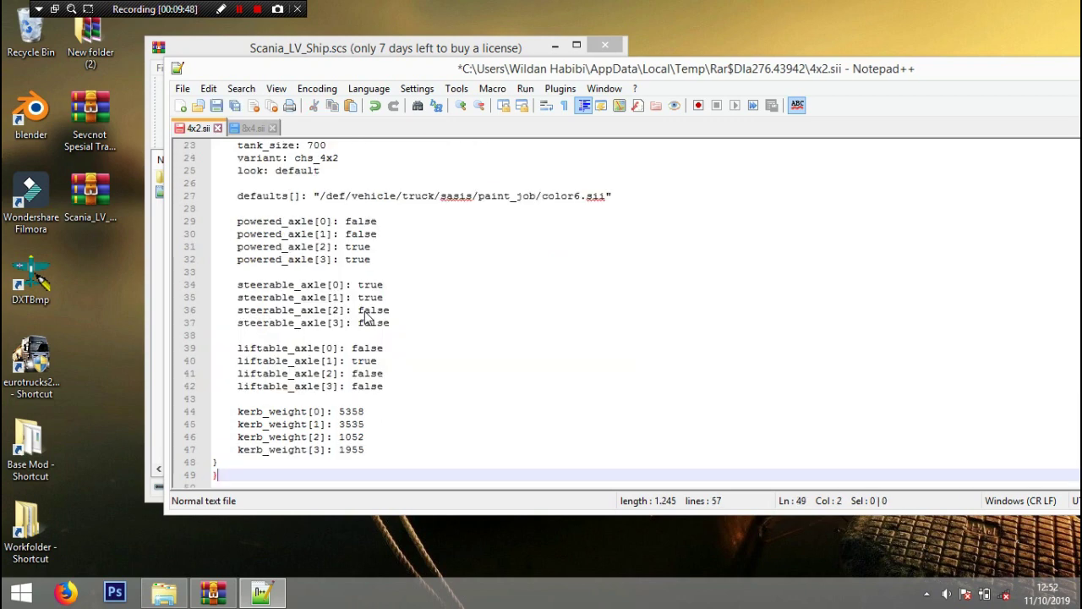
scroll(367, 317, "down", 3)
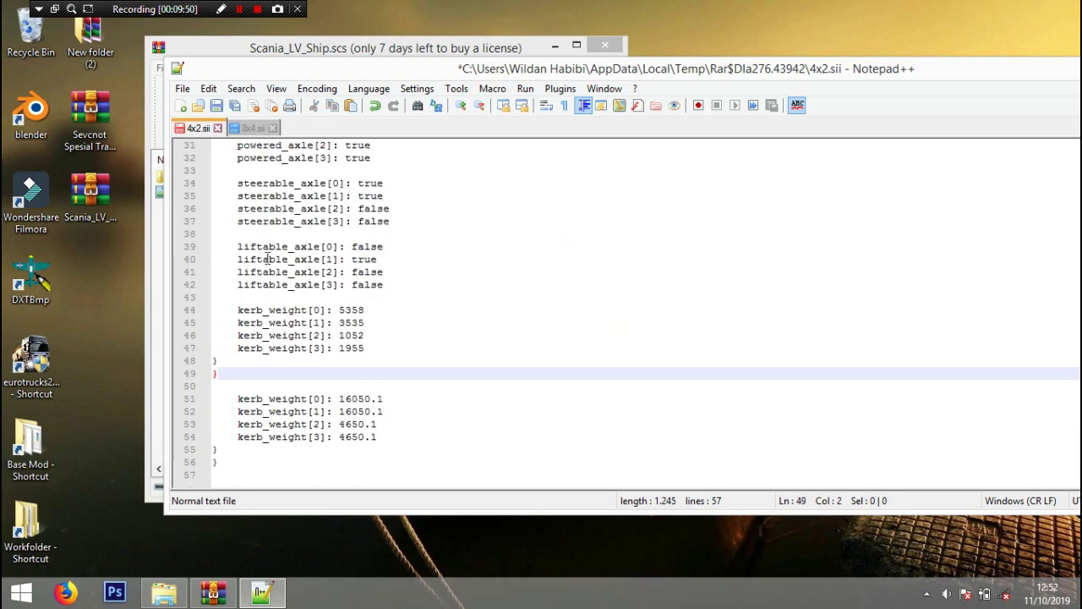
Step: Review the pasted powered_axle, steerable_axle, liftable_axle and kerb_weight entries in 4x2.sii
scroll(268, 259, "up", 2)
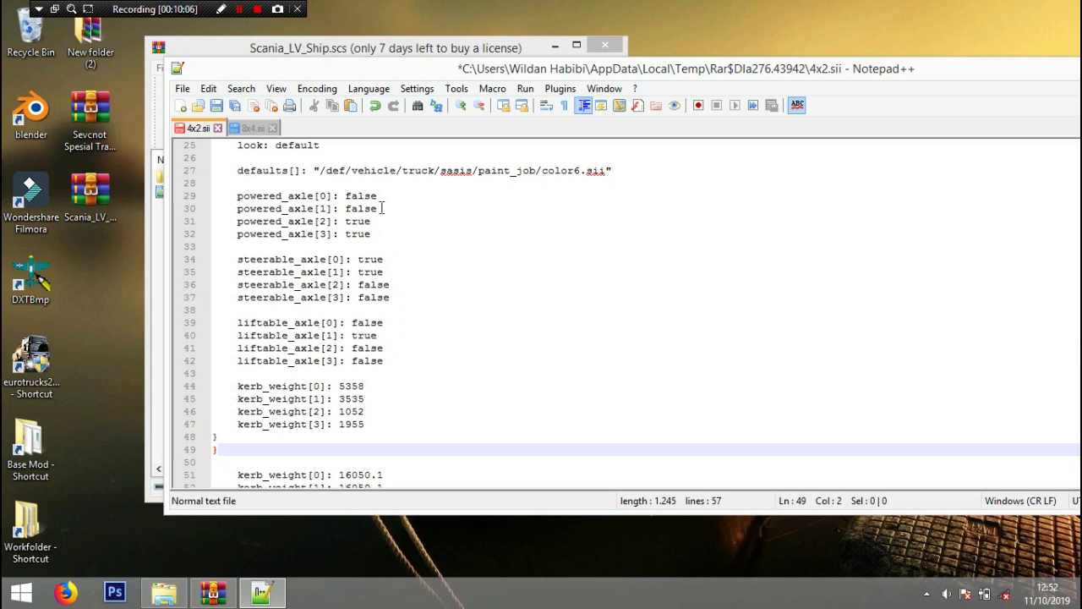
left_click_drag(240, 257, 397, 272)
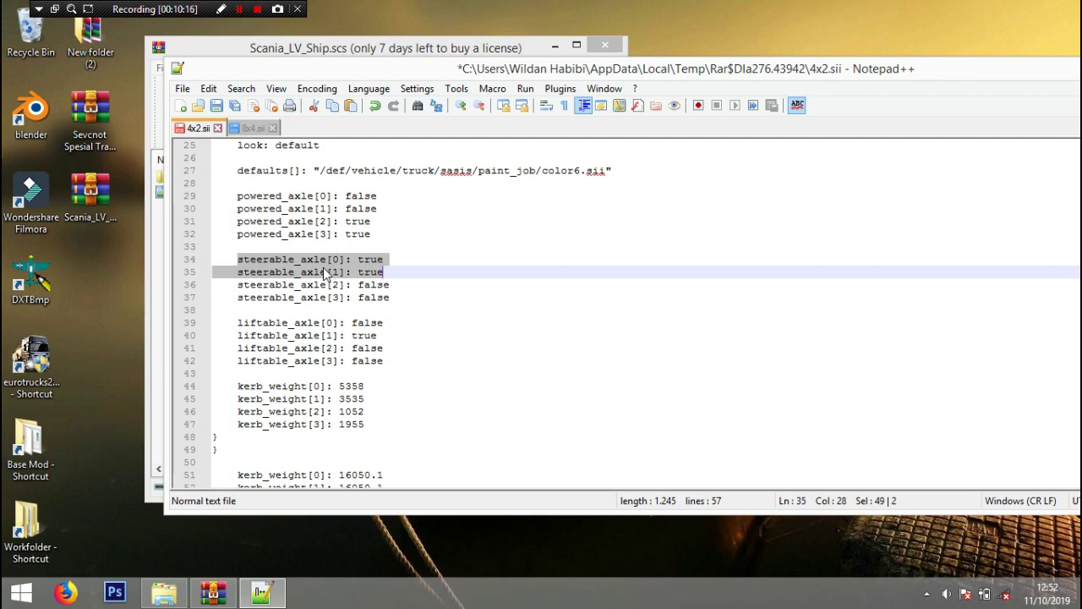
left_click_drag(225, 322, 395, 325)
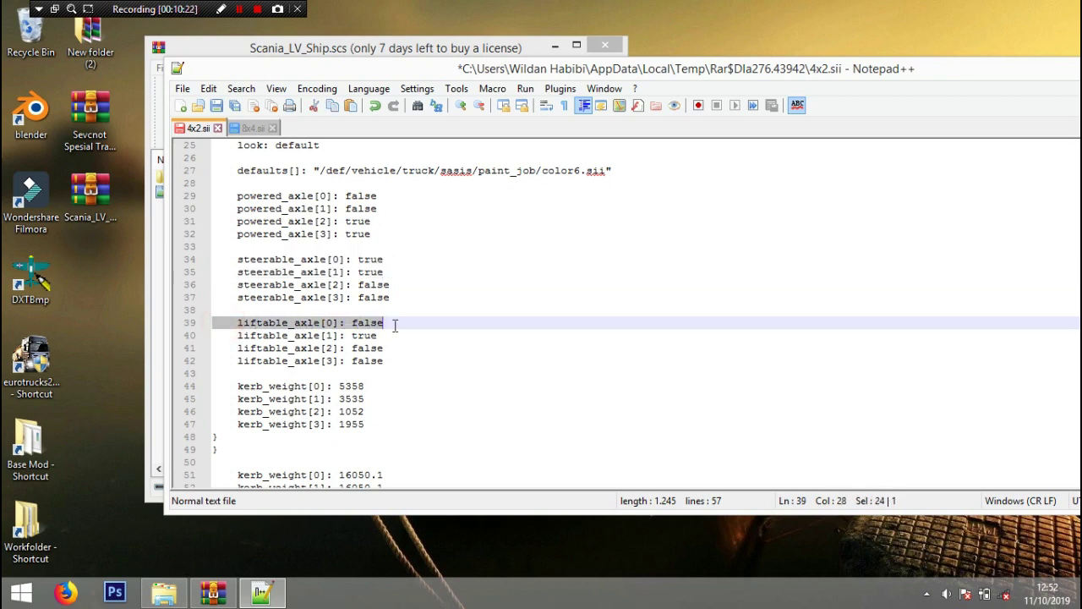
left_click(388, 338)
left_click_drag(388, 337, 216, 334)
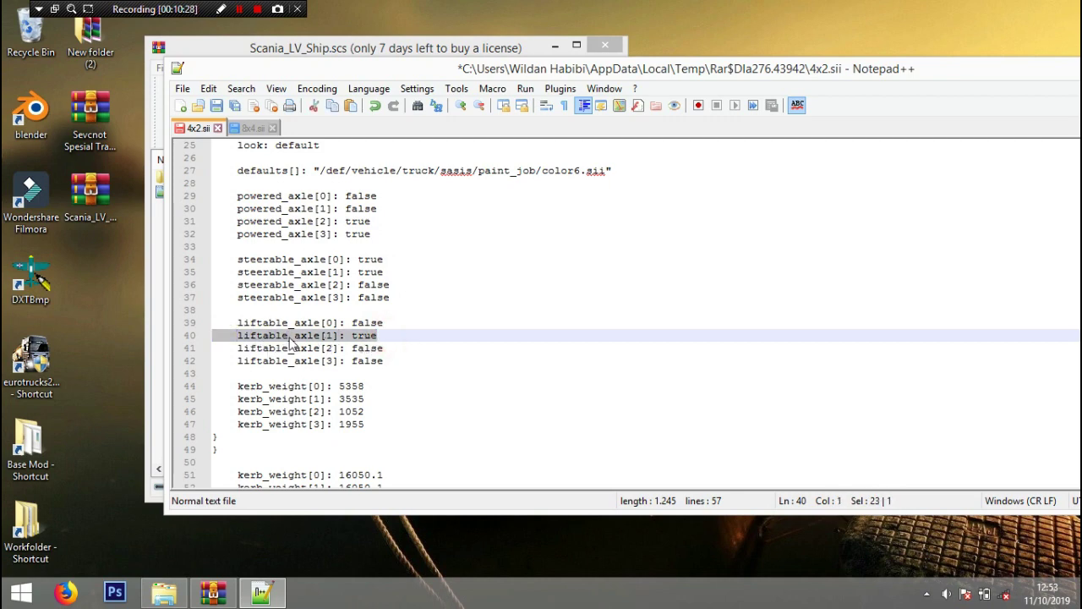
left_click(341, 387)
scroll(344, 395, "down", 2)
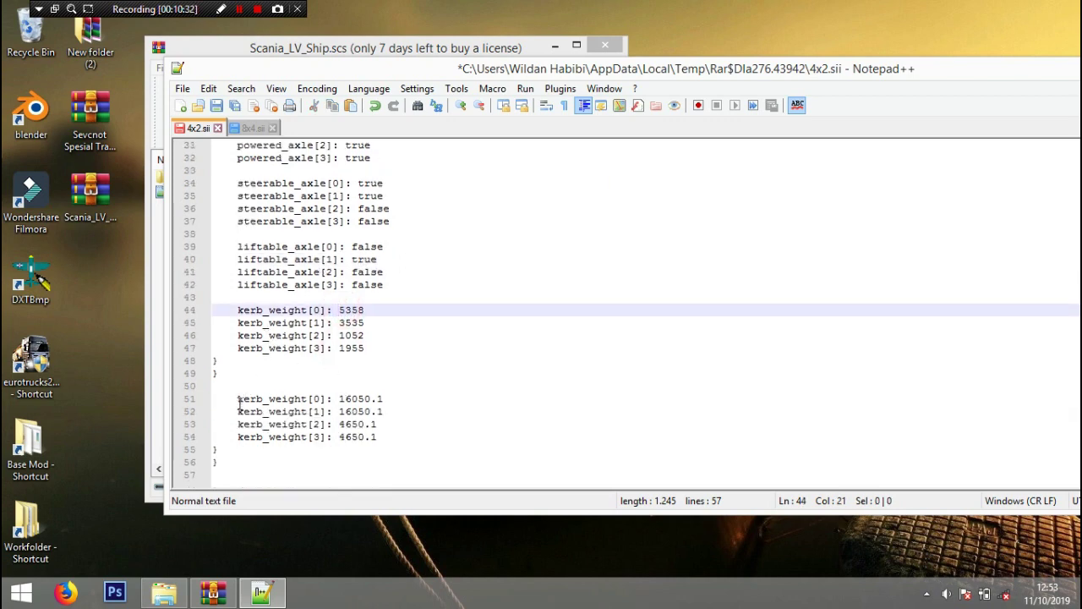
Step: Delete the pasted kerb_weight lines and the duplicate closing braces from 4x2.sii, keeping the original kerb_weight block
left_click_drag(236, 398, 280, 464)
left_click_drag(234, 309, 261, 386)
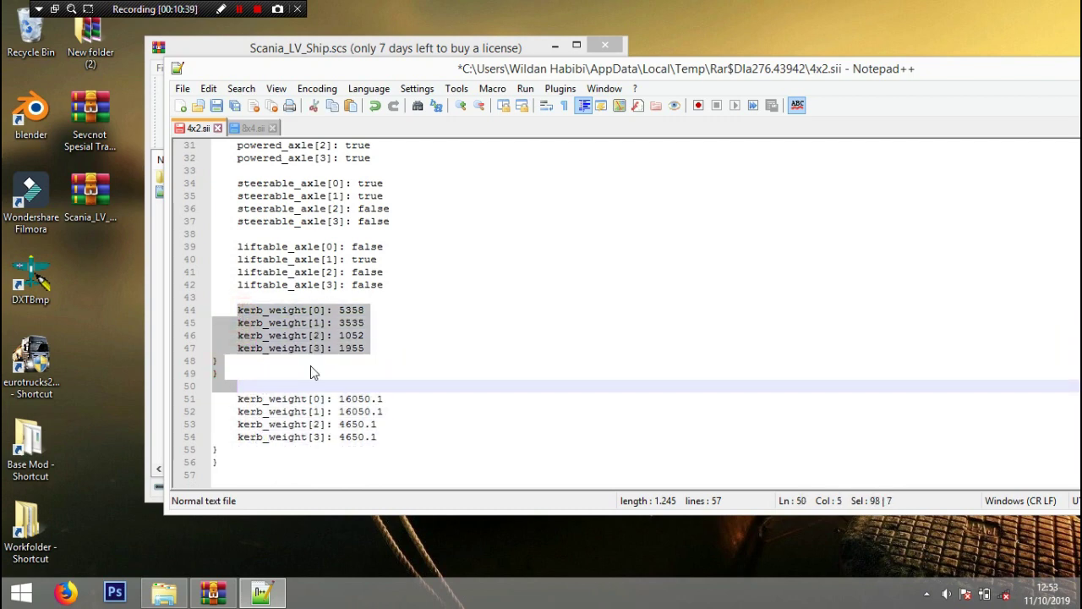
key("Delete")
key("Delete")
key("Delete")
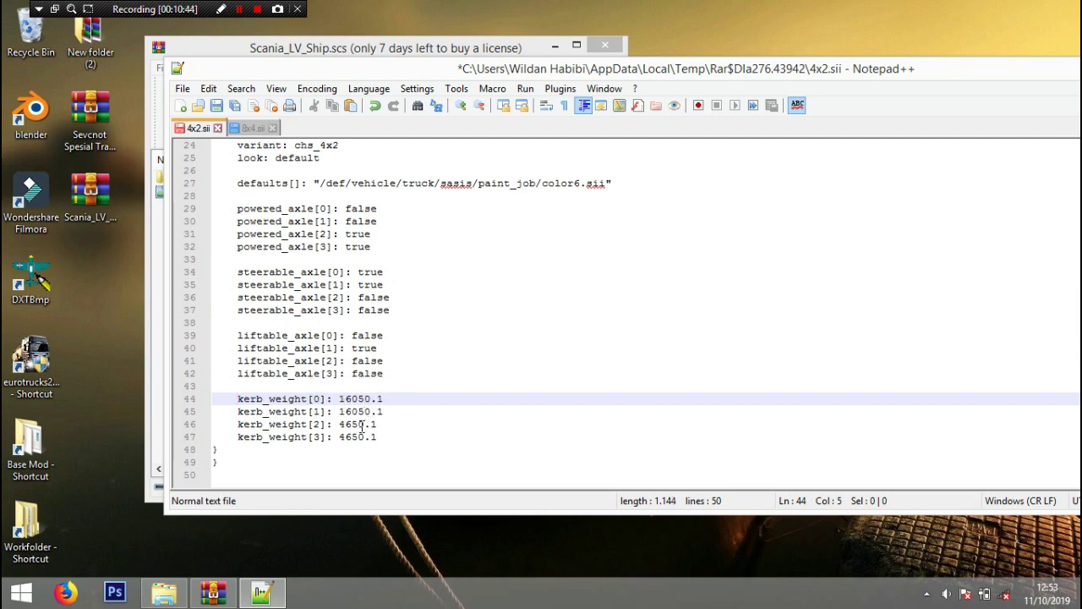
left_click_drag(238, 425, 377, 436)
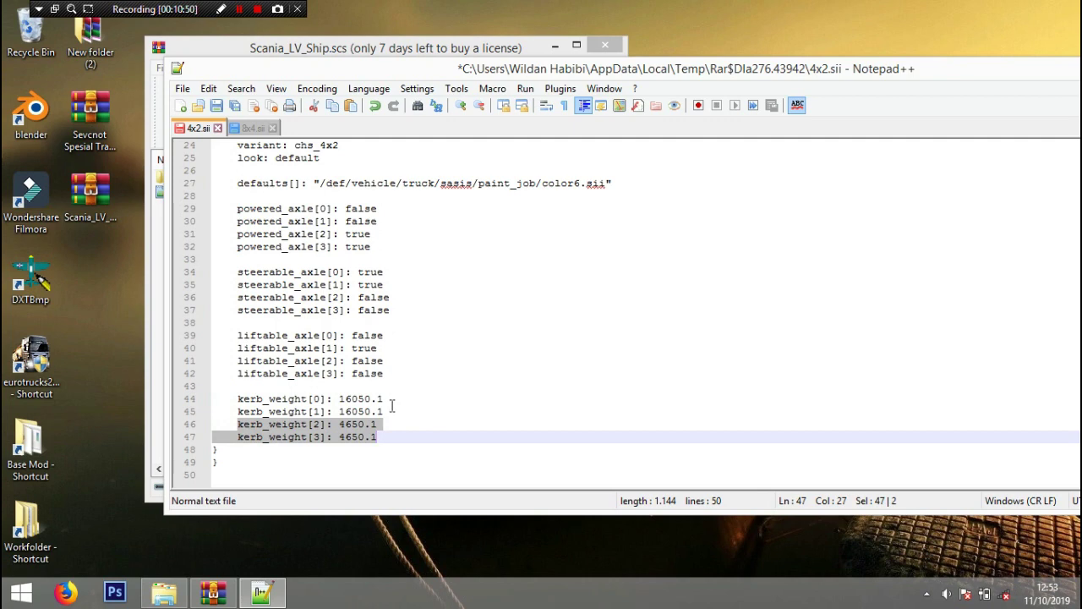
Step: Copy the four extended_shadow lines and the ui_shadow line from the base 8x4.sii
scroll(391, 406, "up", 4)
left_click(253, 127)
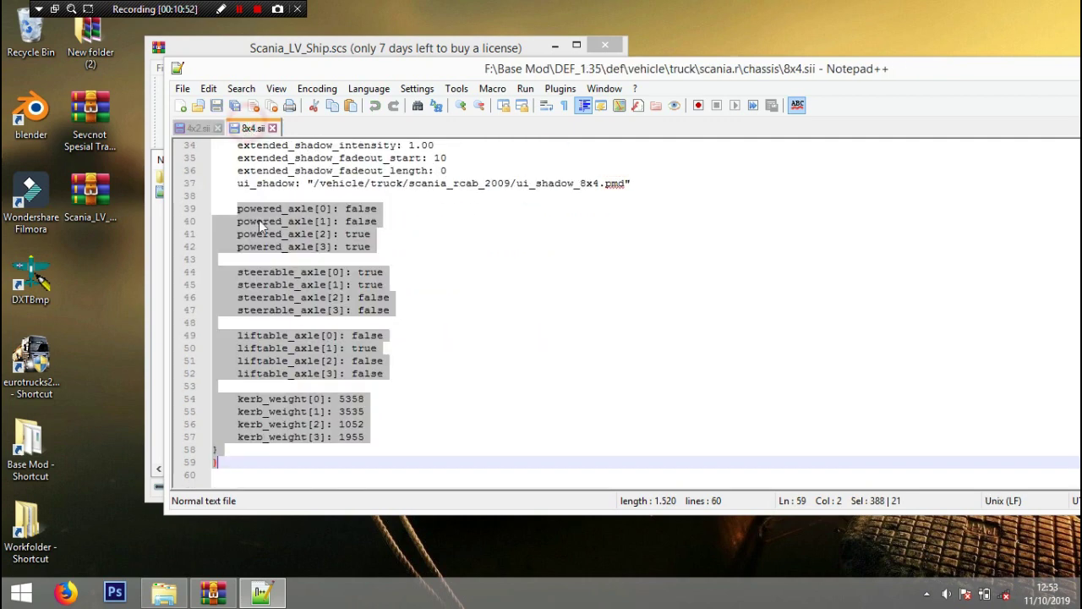
scroll(290, 227, "up", 3)
left_click_drag(236, 247, 731, 296)
key("ctrl+c")
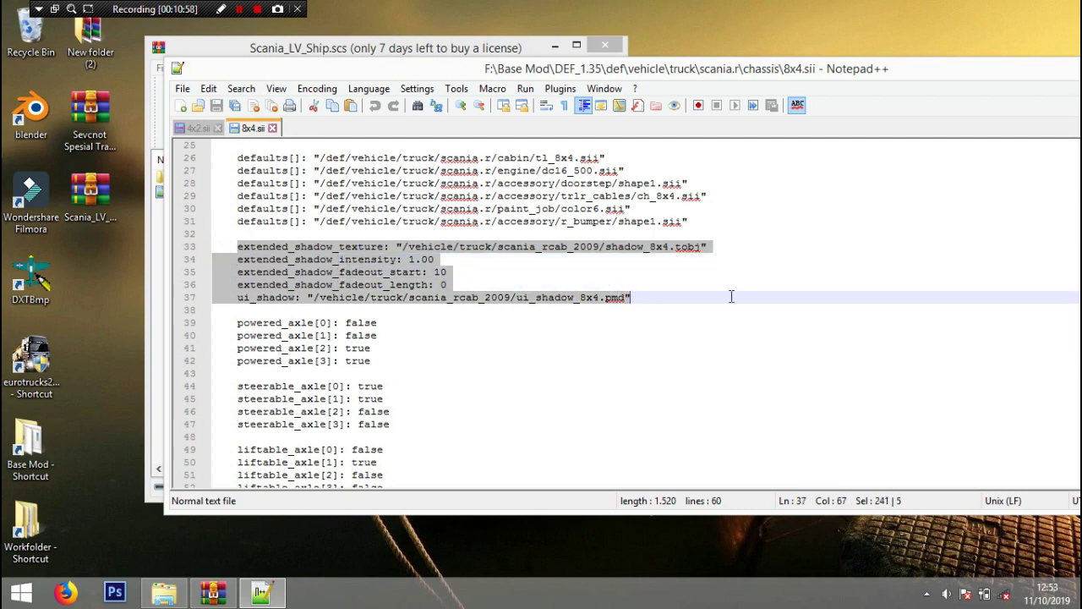
Step: Paste the copied shadow lines above powered_axle[0] in 4x2.sii and separate the two blocks with an empty line
left_click(201, 128)
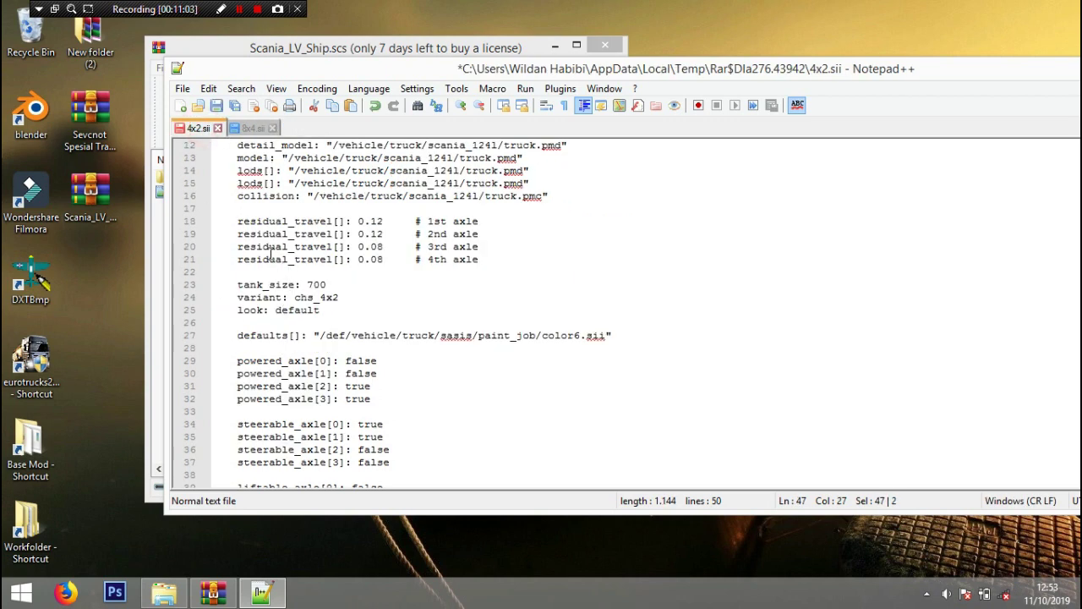
left_click(253, 127)
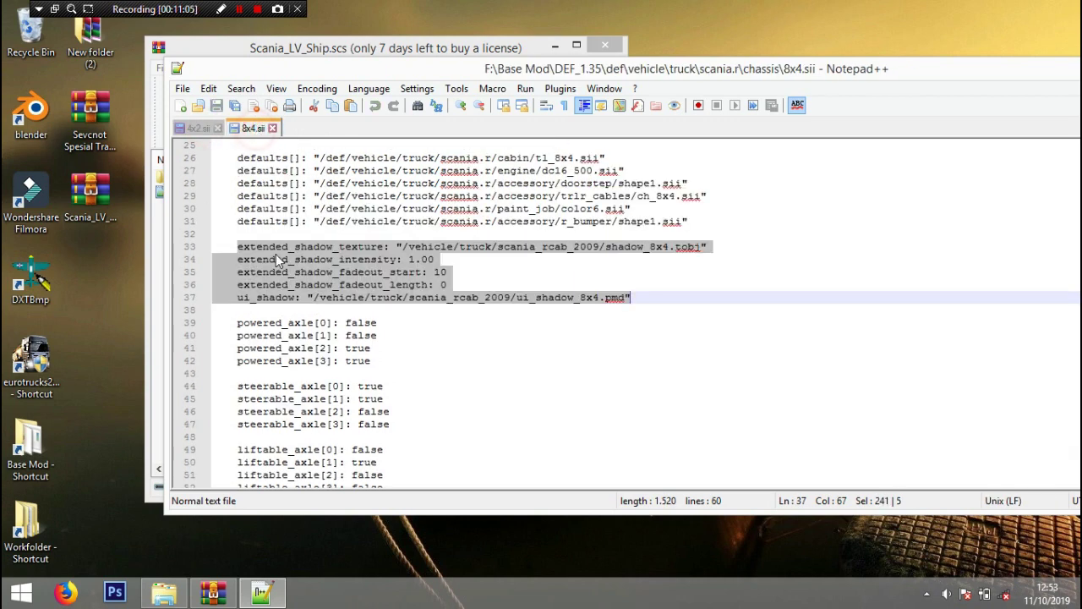
left_click(201, 127)
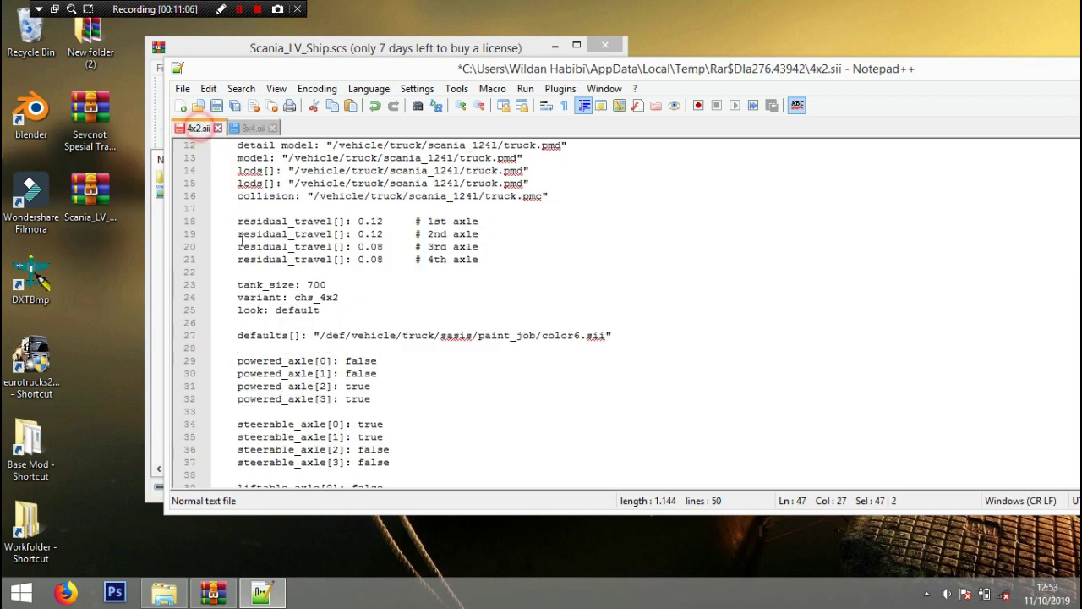
scroll(303, 262, "up", 1)
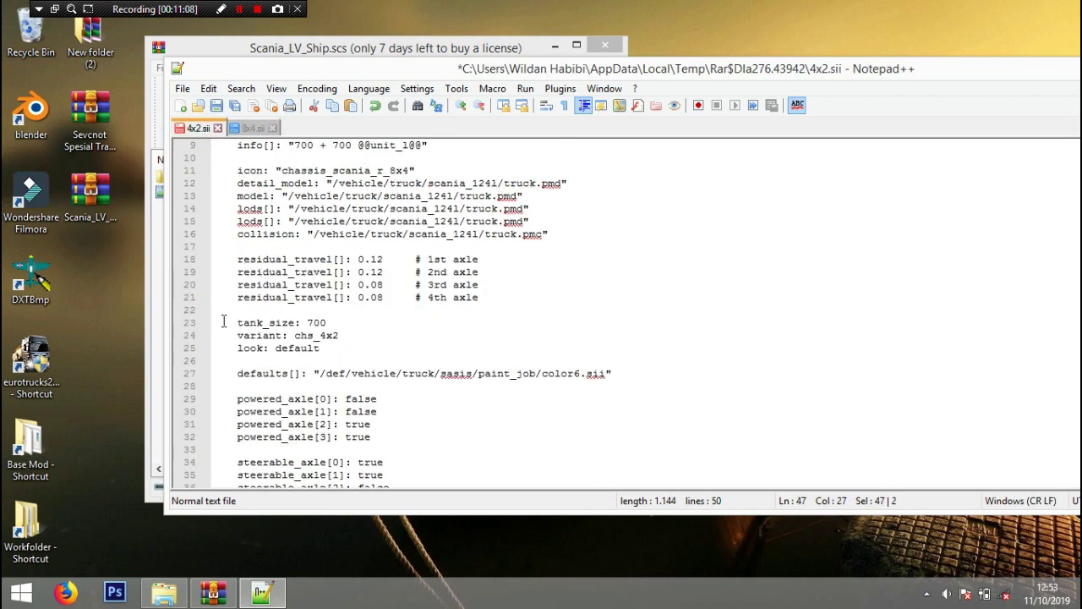
left_click(253, 128)
left_click(199, 128)
left_click(236, 402)
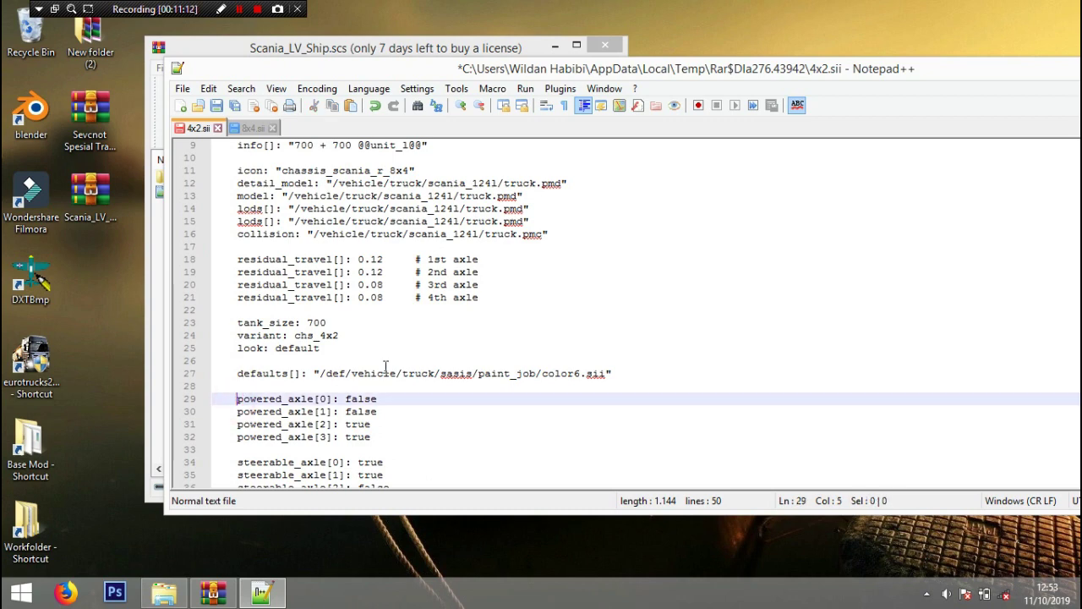
key("ctrl+v")
key("Return")
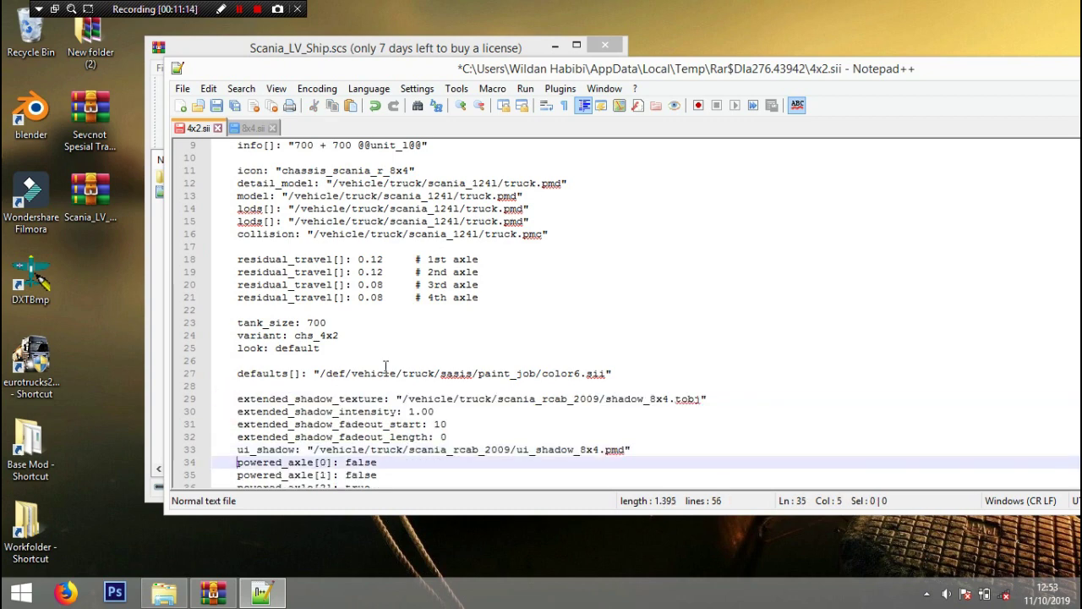
key("Return")
Step: Check the pasted shadow block, save 4x2.sii and update it in the Scania_LV_Ship.scs archive
scroll(384, 366, "down", 2)
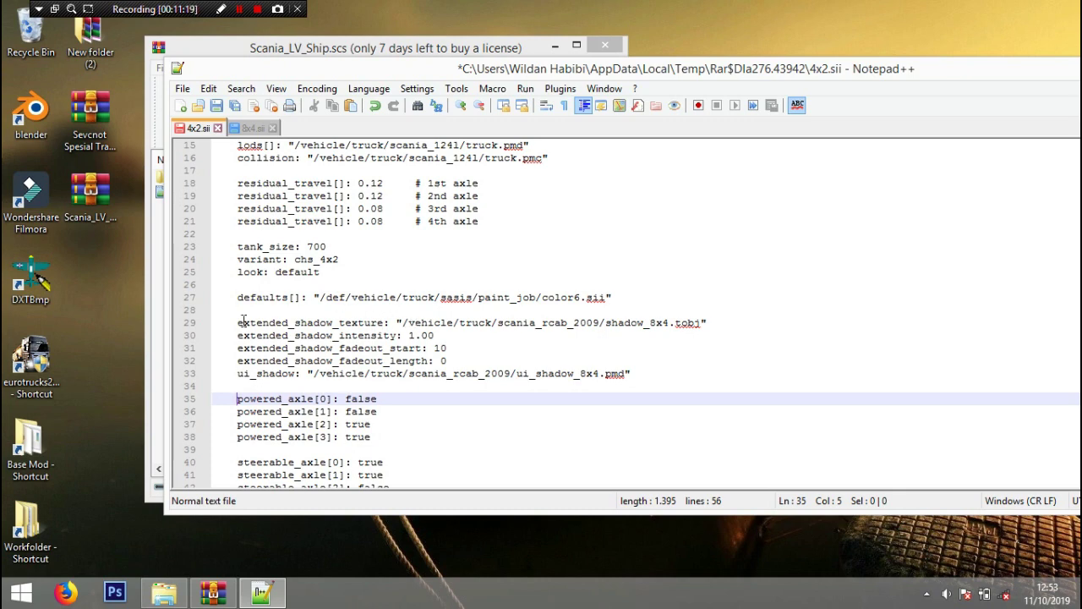
left_click_drag(237, 322, 672, 373)
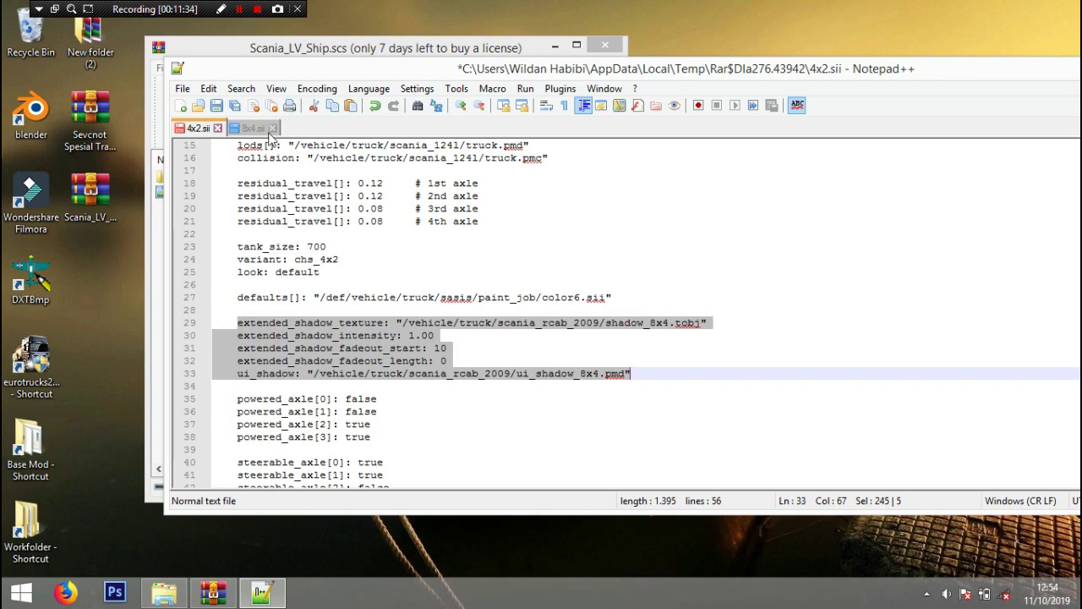
left_click(247, 127)
left_click(213, 129)
key("ctrl+s")
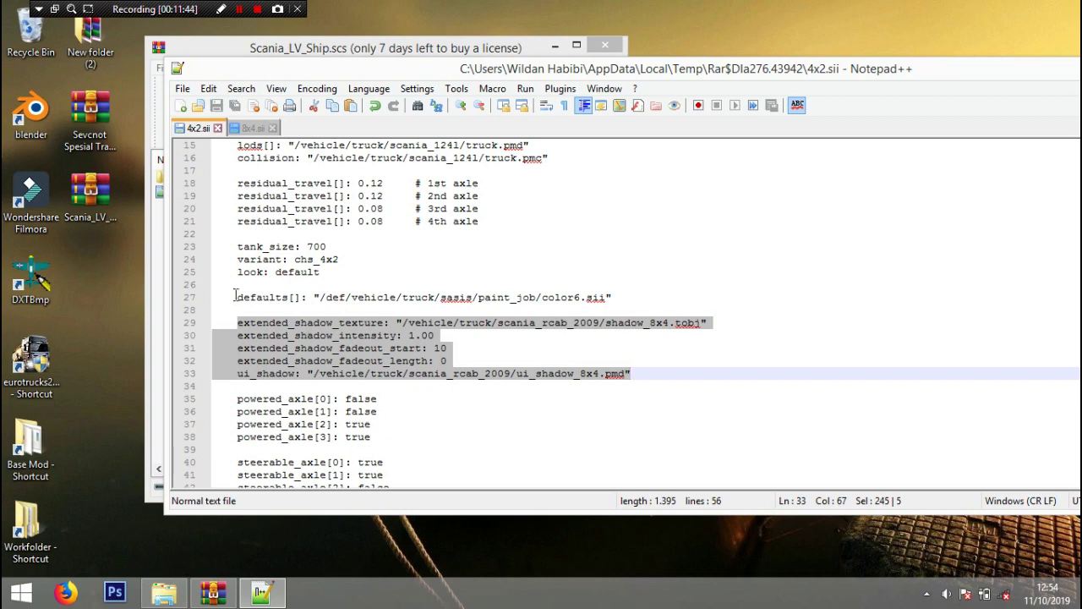
left_click(157, 314)
left_click(491, 351)
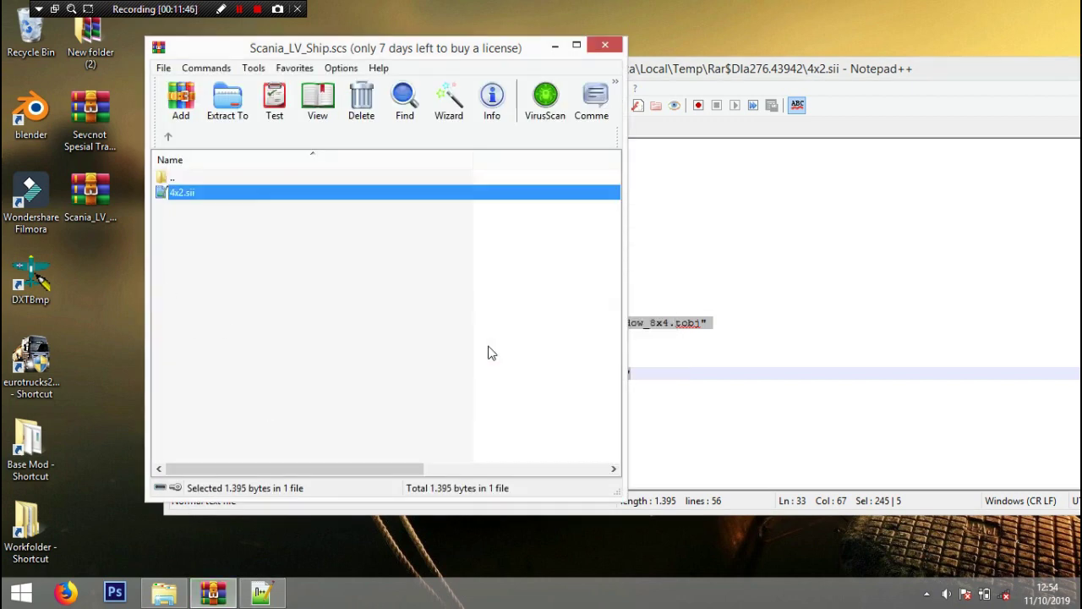
Step: Close the text editor after a final look at 4x2.sii and open data.sii from the archive's parent folder
left_click(661, 277)
scroll(688, 275, "up", 5)
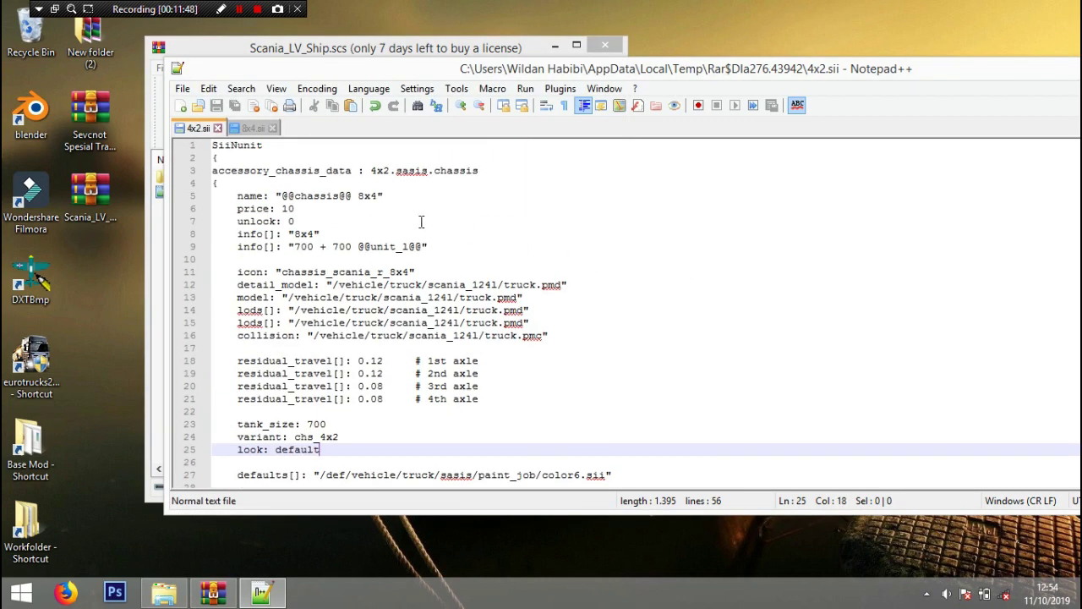
left_click_drag(582, 71, 415, 130)
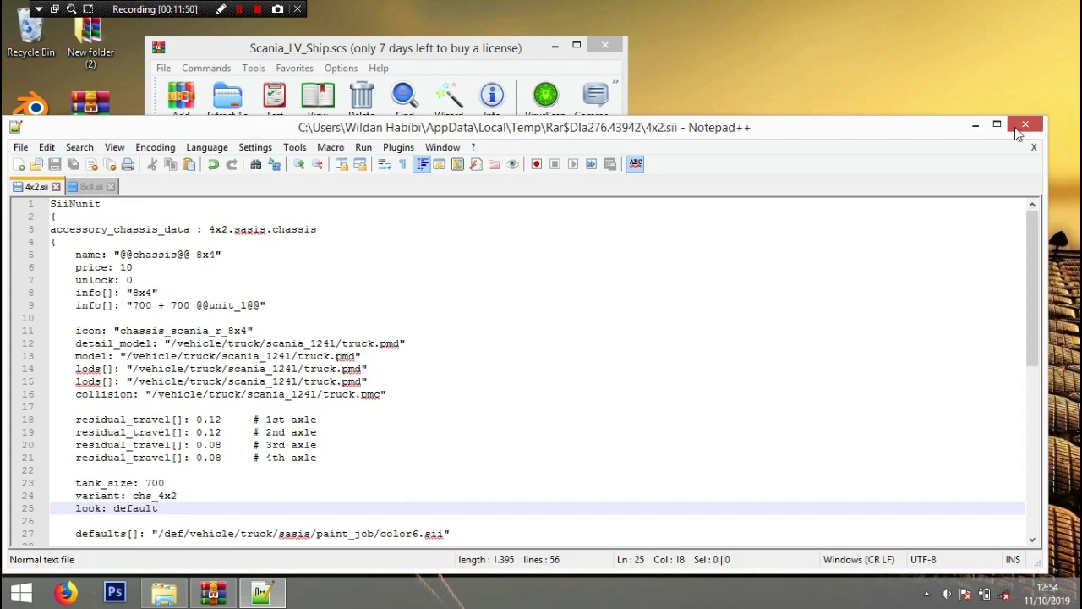
left_click(1038, 125)
left_click(169, 136)
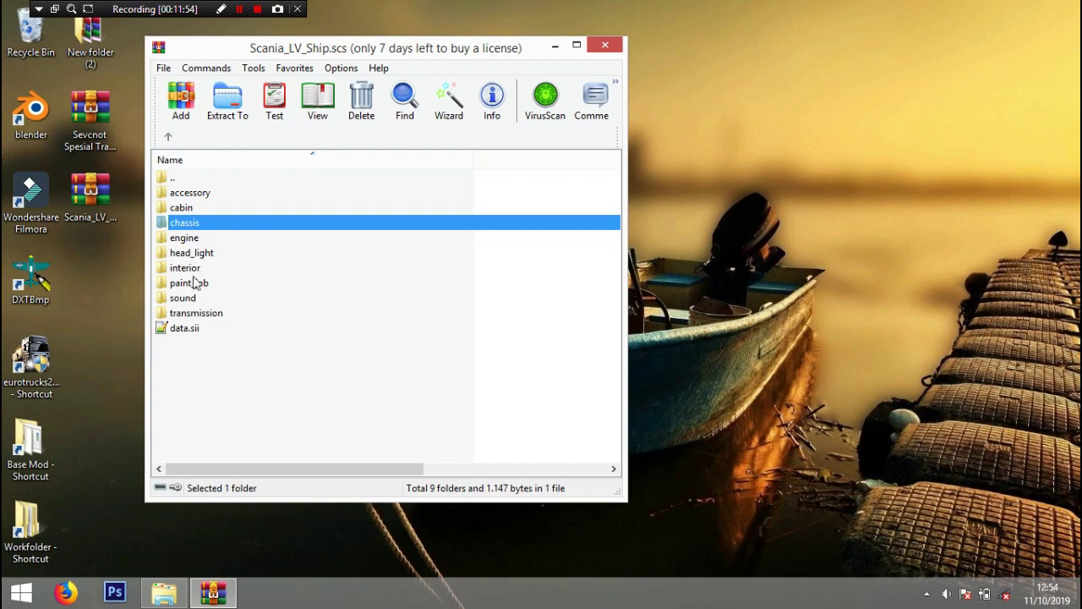
double_click(191, 327)
left_click_drag(454, 132, 553, 48)
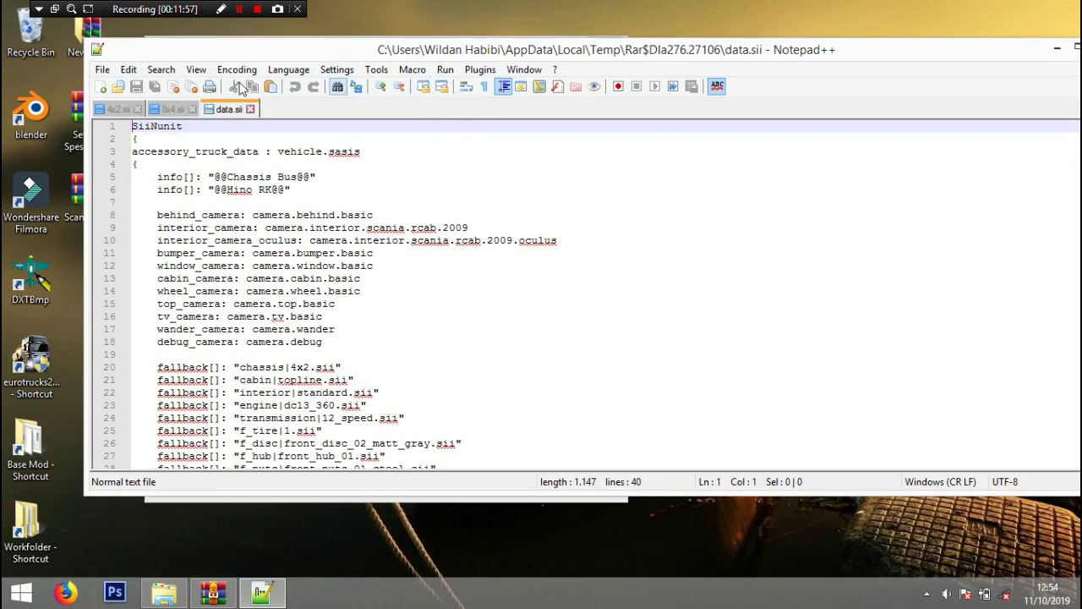
Step: Close the 4x2.sii and 8x4.sii files and replace the text in data.sii's first info line with Scania
left_click(138, 112)
left_click(138, 110)
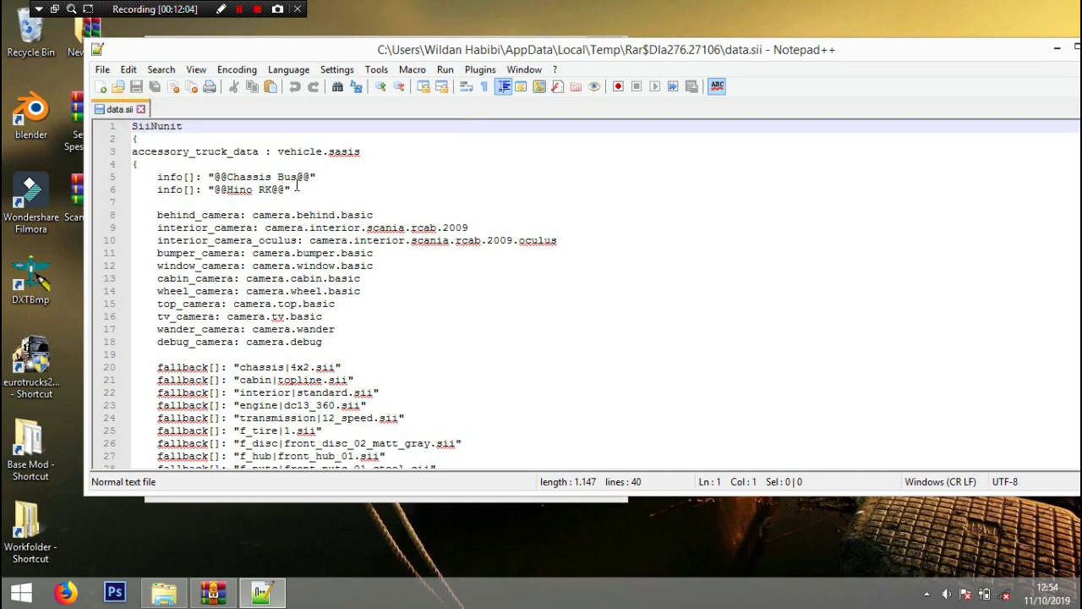
left_click_drag(227, 177, 296, 175)
left_click_drag(231, 196, 296, 177)
left_click(241, 165)
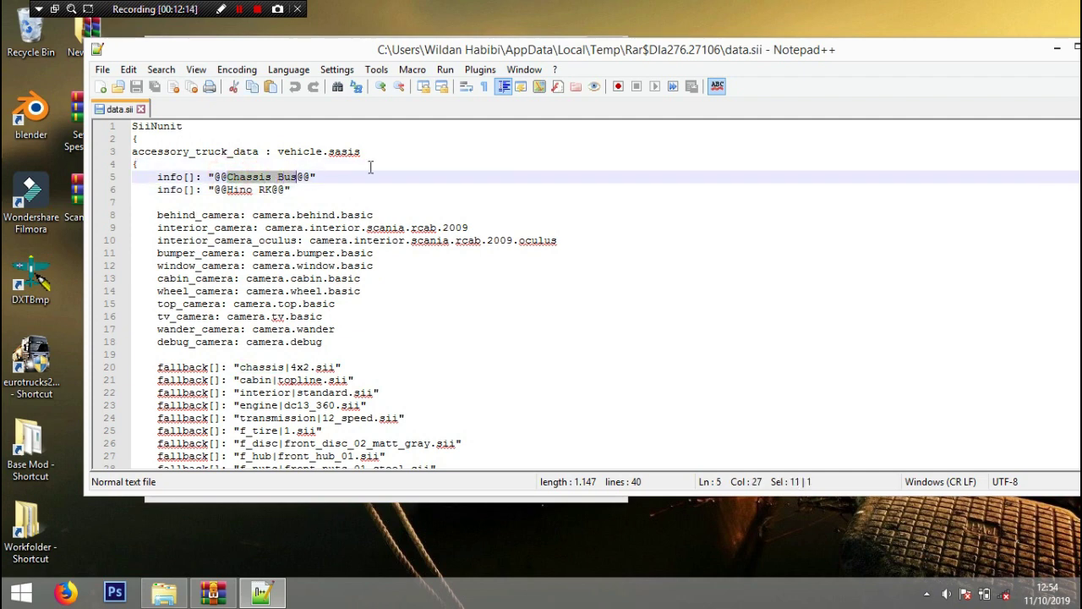
type("Scani")
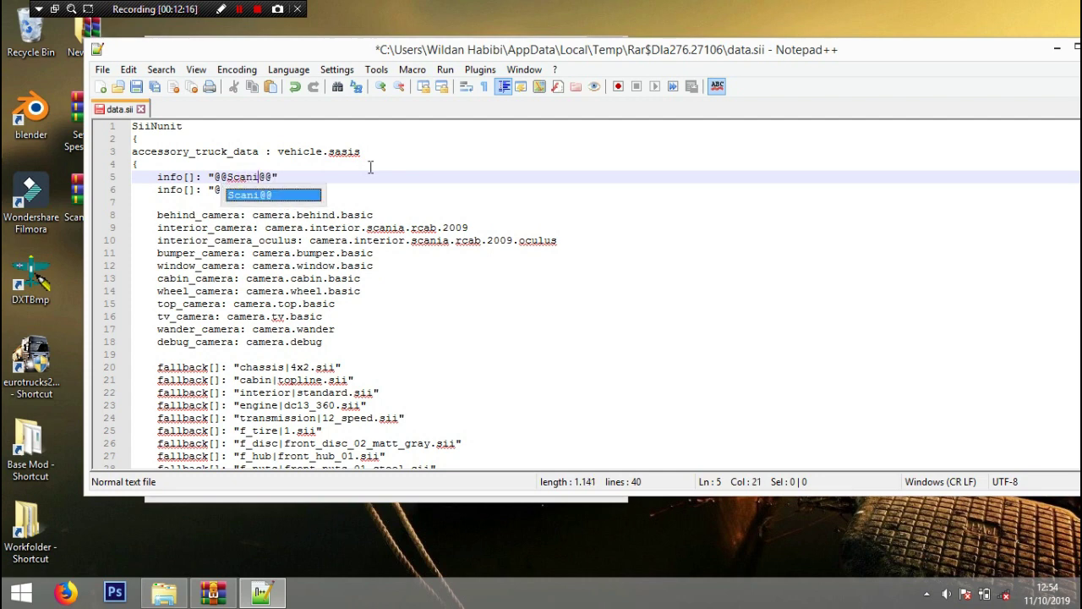
type("a")
Step: Replace Hino RK in the second info line of data.sii with LV Shipping, keeping the surrounding @@ marks
key("Down")
key("Left")
key("BackSpace")
key("BackSpace")
key("BackSpace")
key("BackSpace")
key("BackSpace")
key("BackSpace")
key("BackSpace")
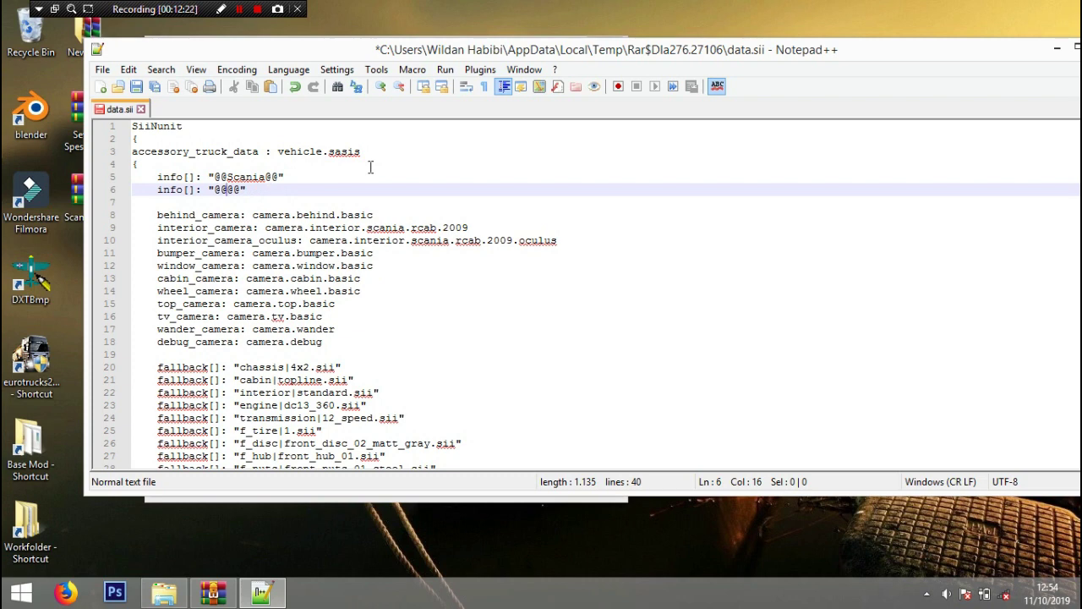
type("LV Shipping")
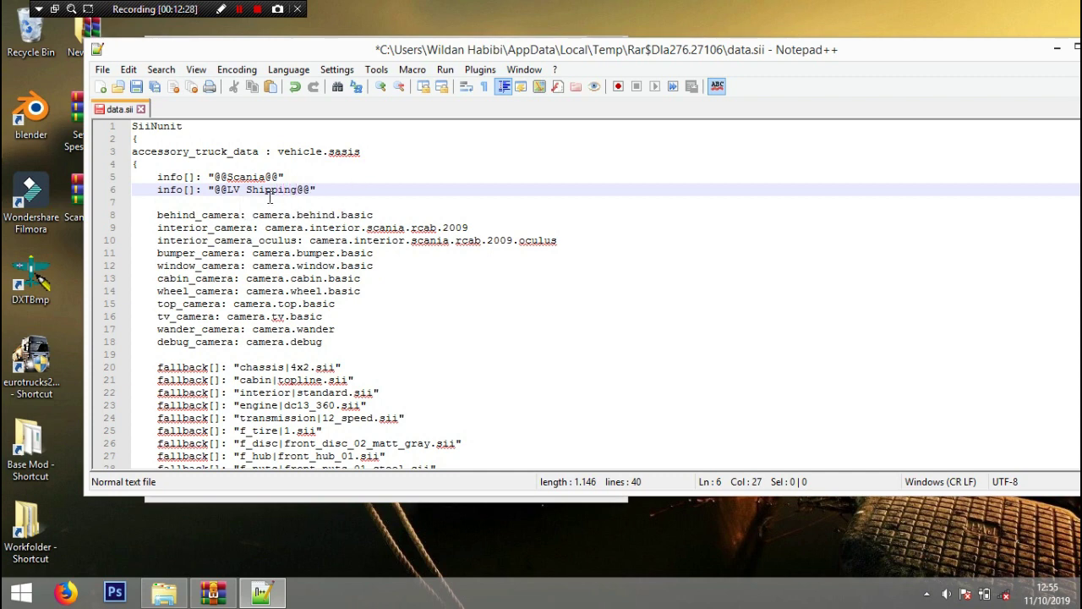
Step: Review the edited info lines and the fallback entries from f_tire to r_nuts in data.sii
left_click_drag(157, 176, 316, 189)
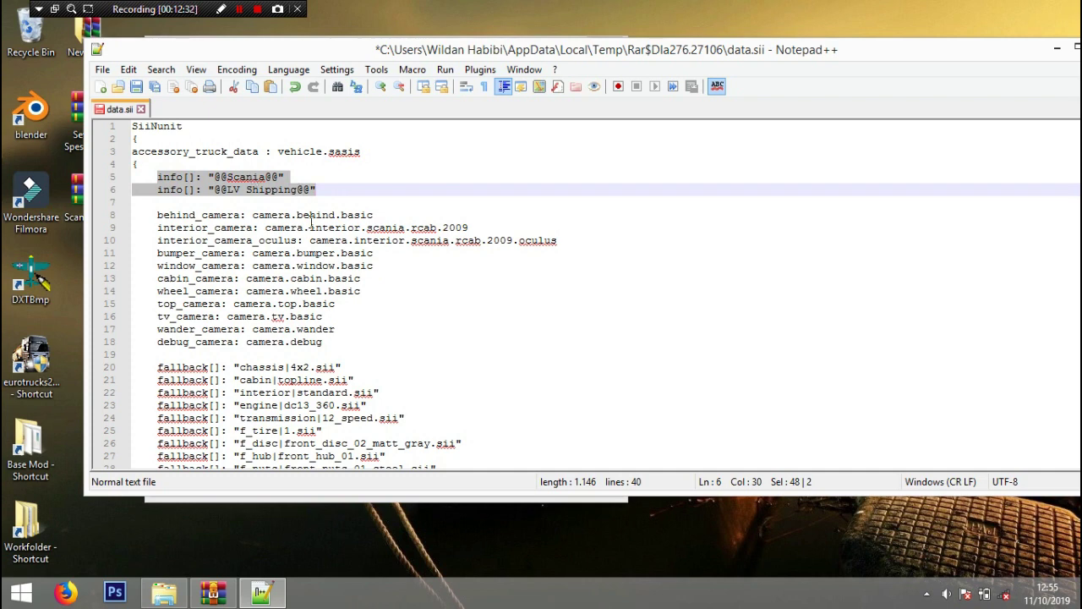
scroll(307, 212, "down", 4)
scroll(313, 272, "up", 4)
scroll(310, 279, "down", 4)
scroll(303, 275, "up", 4)
left_click_drag(253, 51, 413, 63)
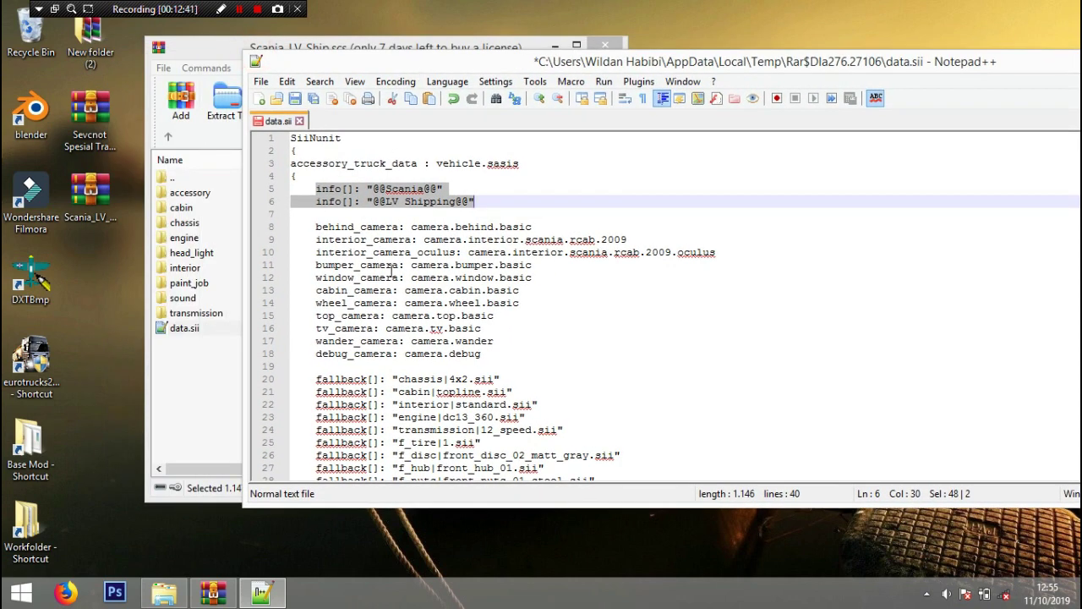
scroll(382, 331, "down", 4)
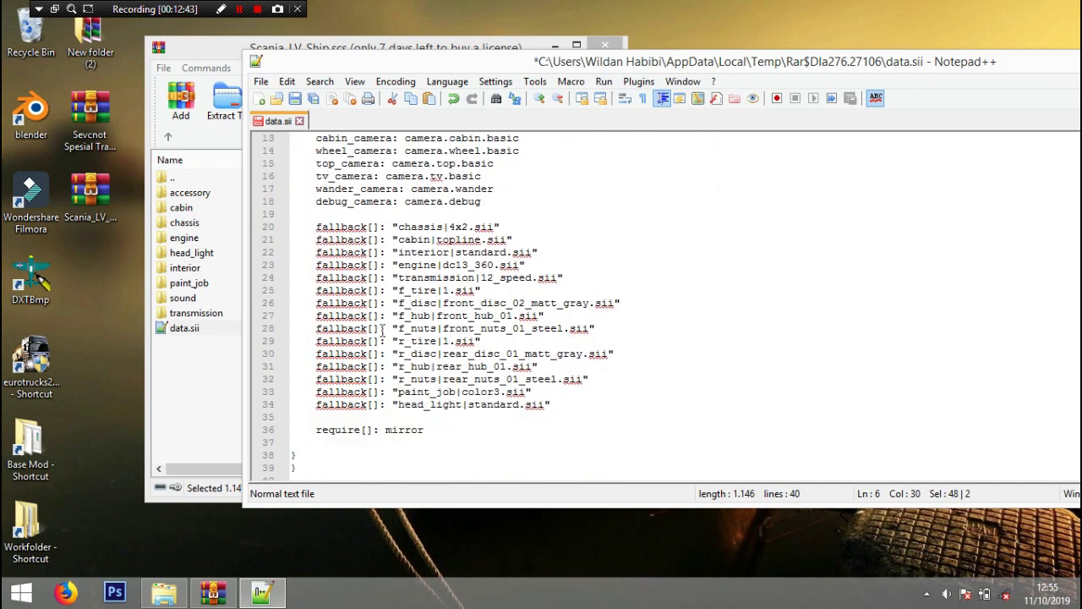
scroll(534, 325, "up", 1)
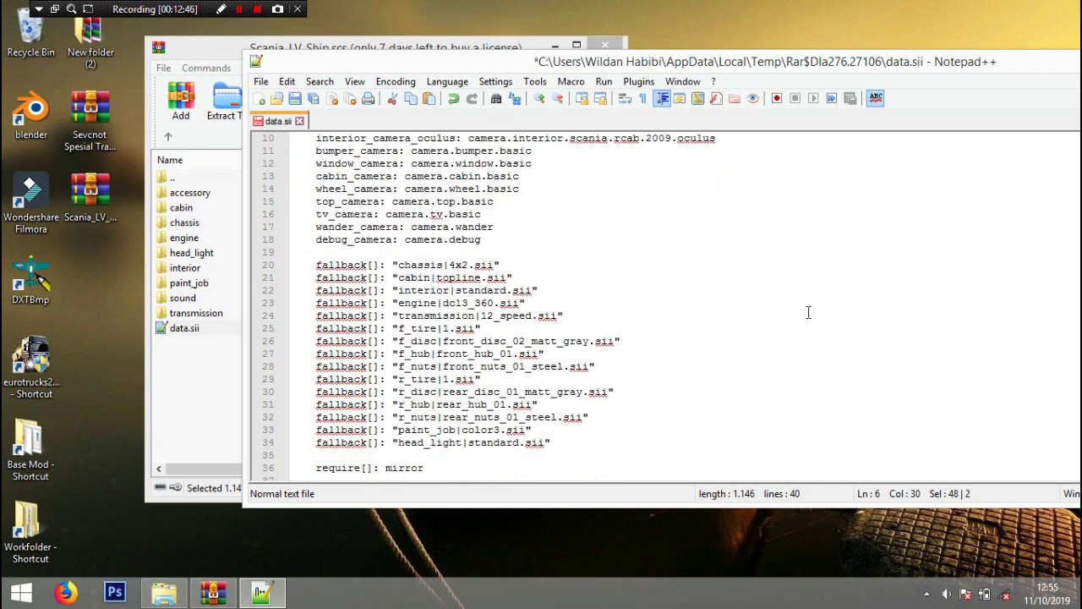
left_click_drag(318, 331, 590, 428)
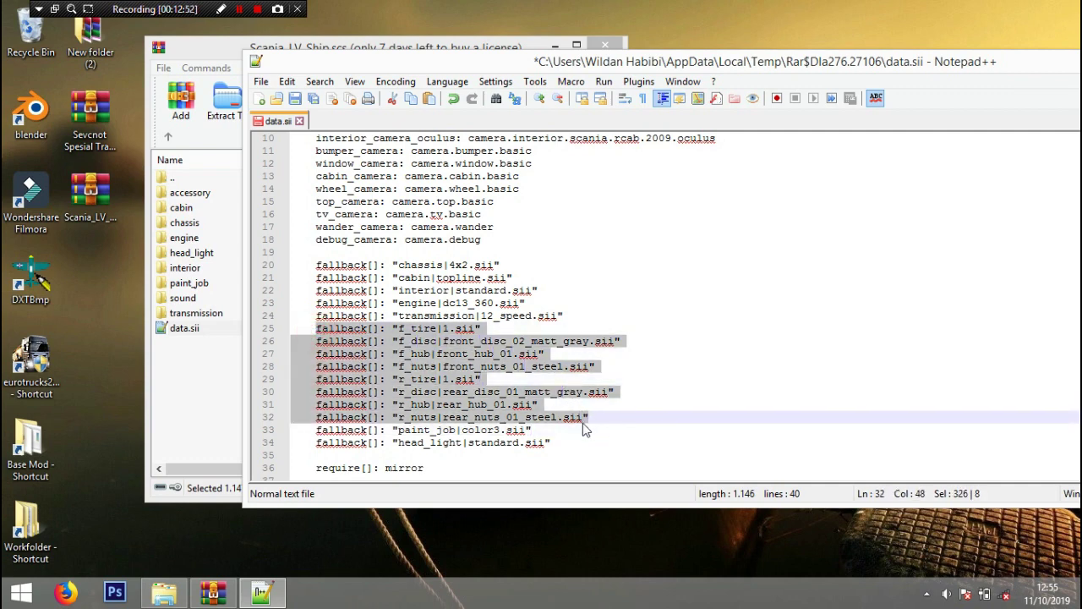
Step: Open the base data.sii from the def\vehicle\truck\scania.r folder of DEF_1.35 for comparison
right_click(164, 593)
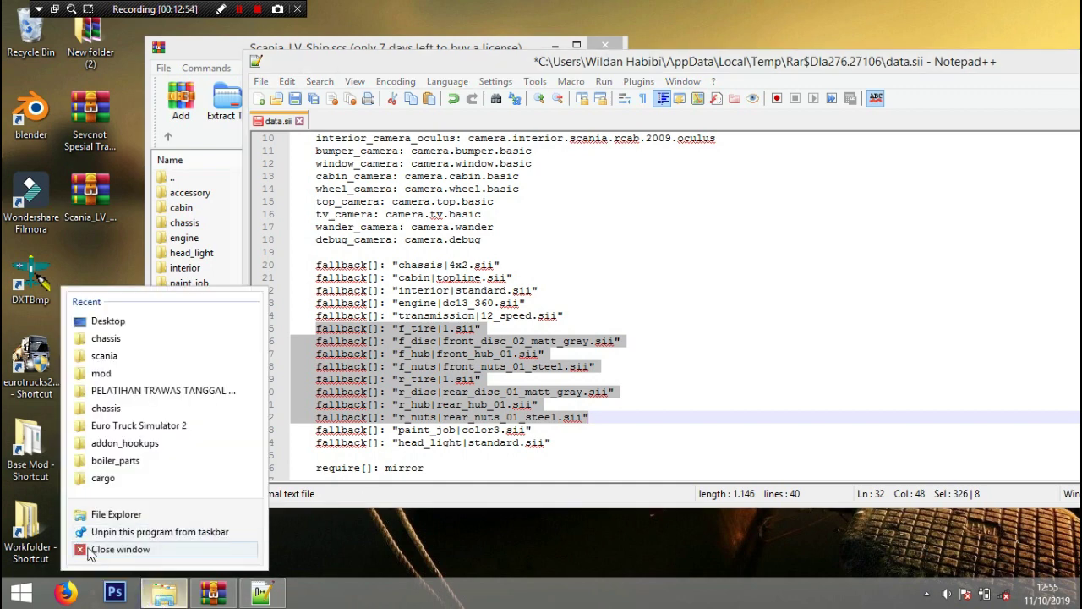
left_click(164, 593)
double_click(702, 255)
left_click(703, 242)
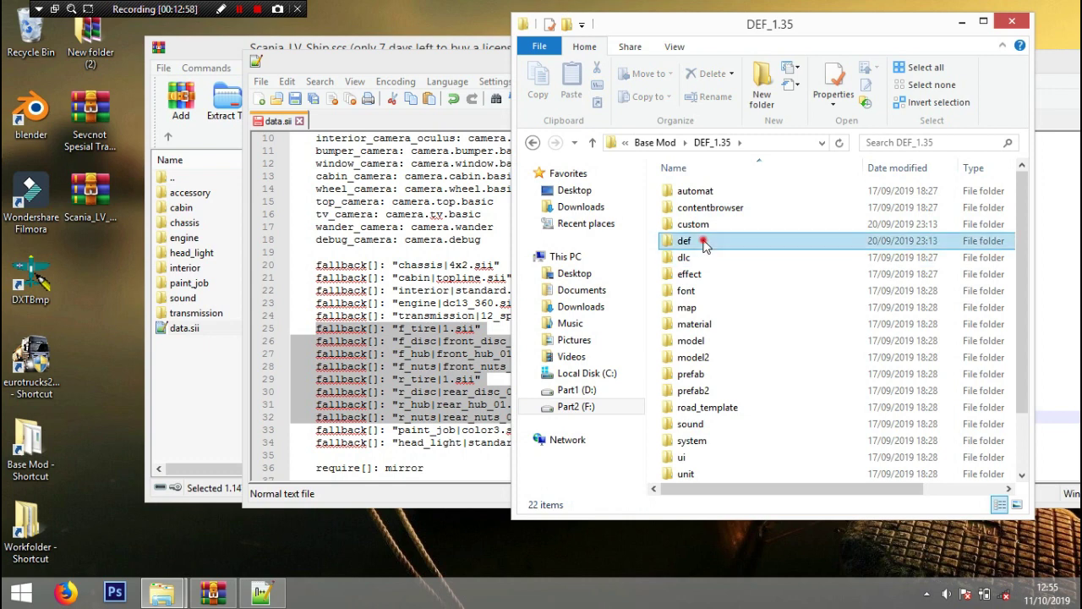
double_click(703, 241)
scroll(706, 355, "down", 1)
double_click(698, 406)
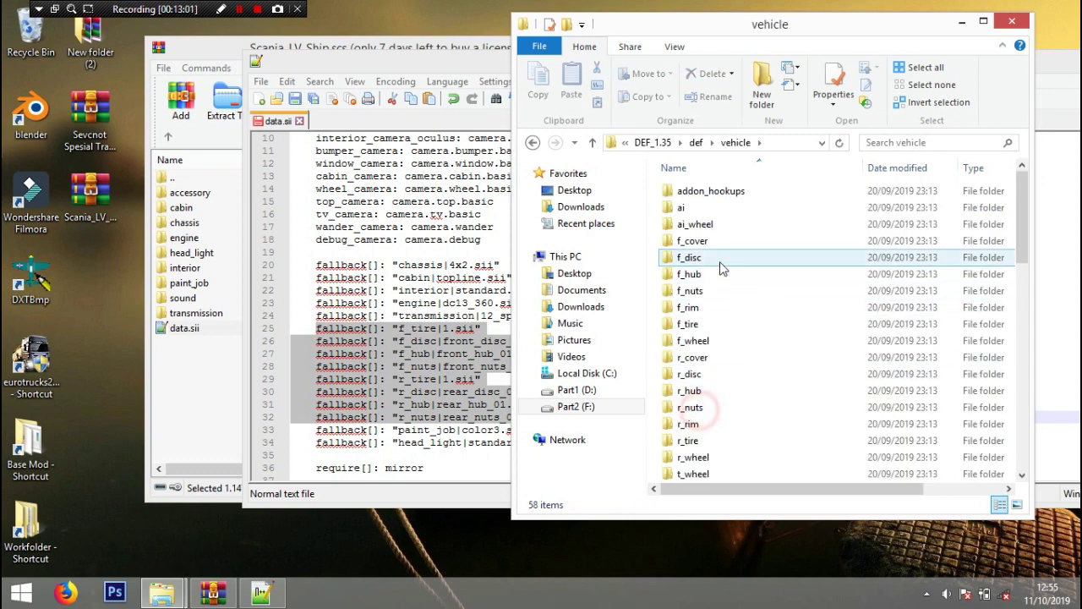
scroll(723, 267, "down", 5)
double_click(695, 435)
scroll(732, 228, "down", 3)
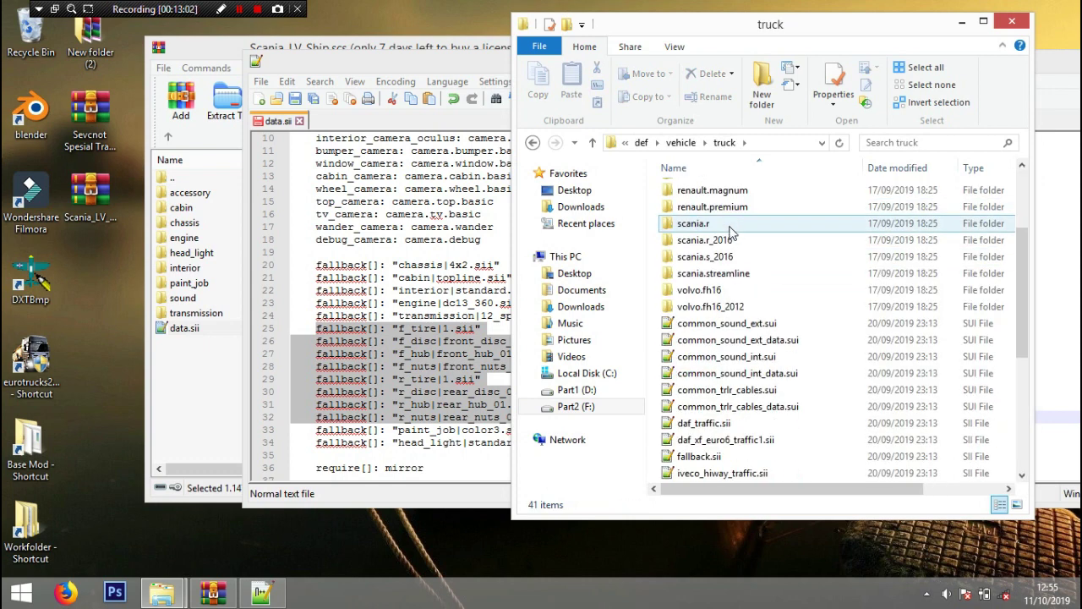
double_click(765, 223)
left_click(704, 359)
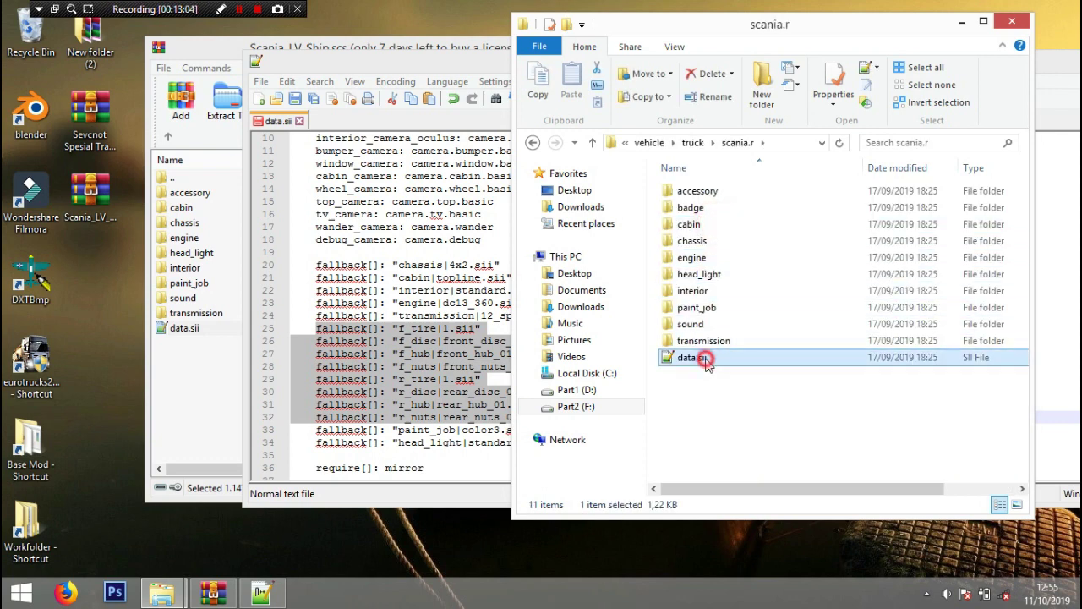
double_click(704, 358)
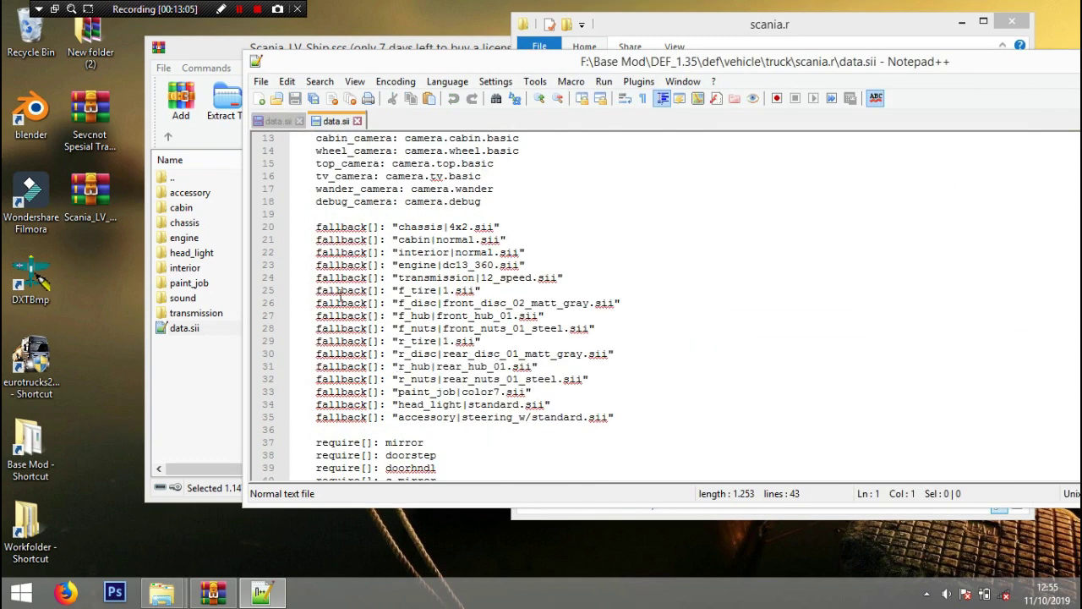
Step: Compare the f_tire to r_nuts fallback lines in the base and mod data.sii files, and close the base file
left_click_drag(322, 293, 588, 379)
left_click(278, 121)
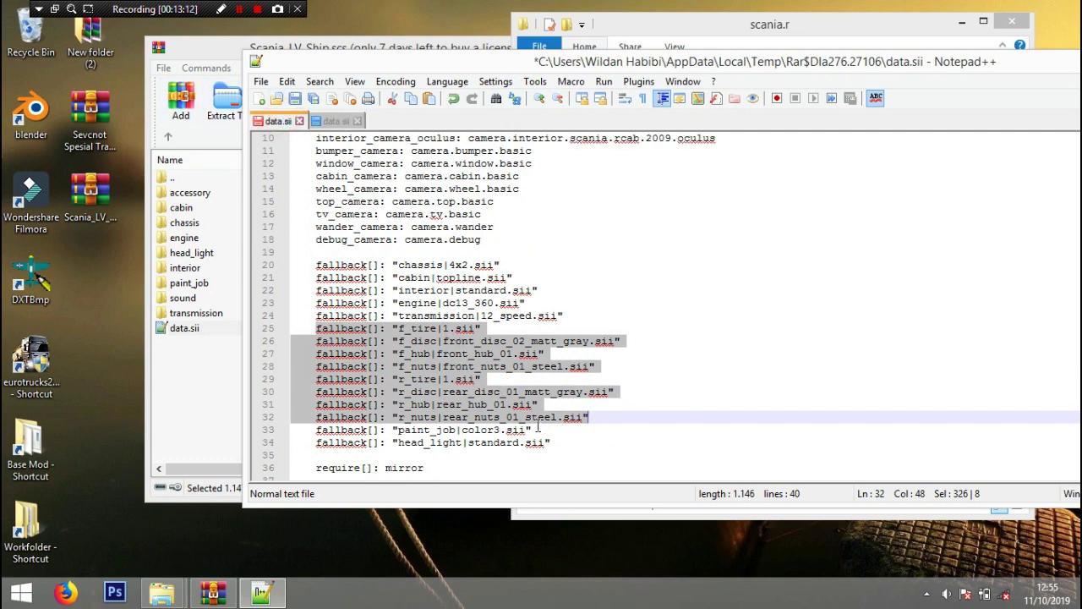
left_click(338, 121)
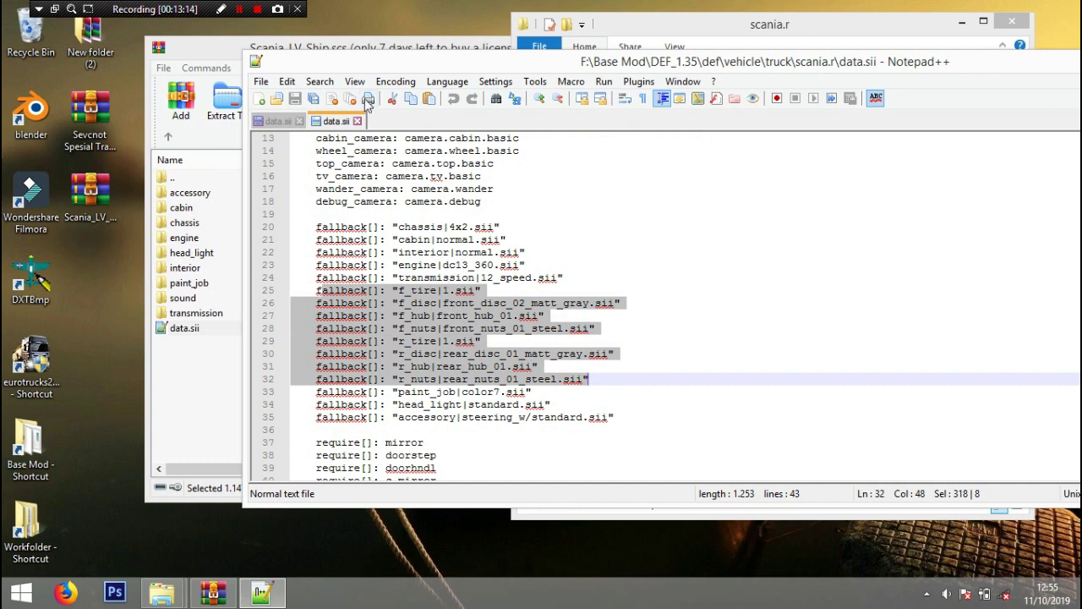
left_click(357, 121)
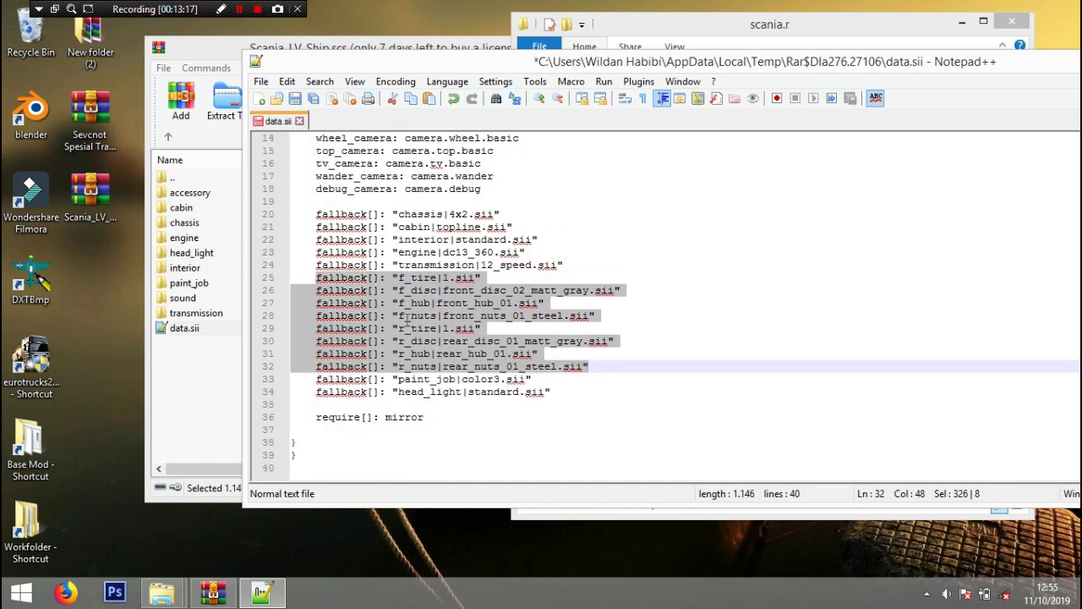
Step: Save the mod's data.sii, update it in the Scania_LV_Ship.scs archive and close the text editor
scroll(406, 320, "up", 5)
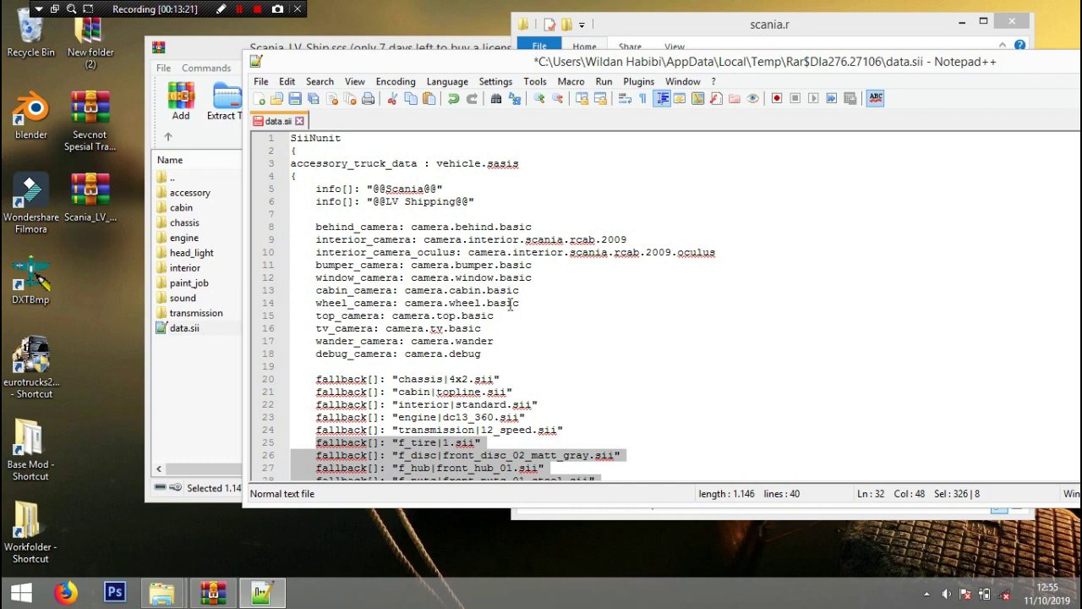
key("ctrl+s")
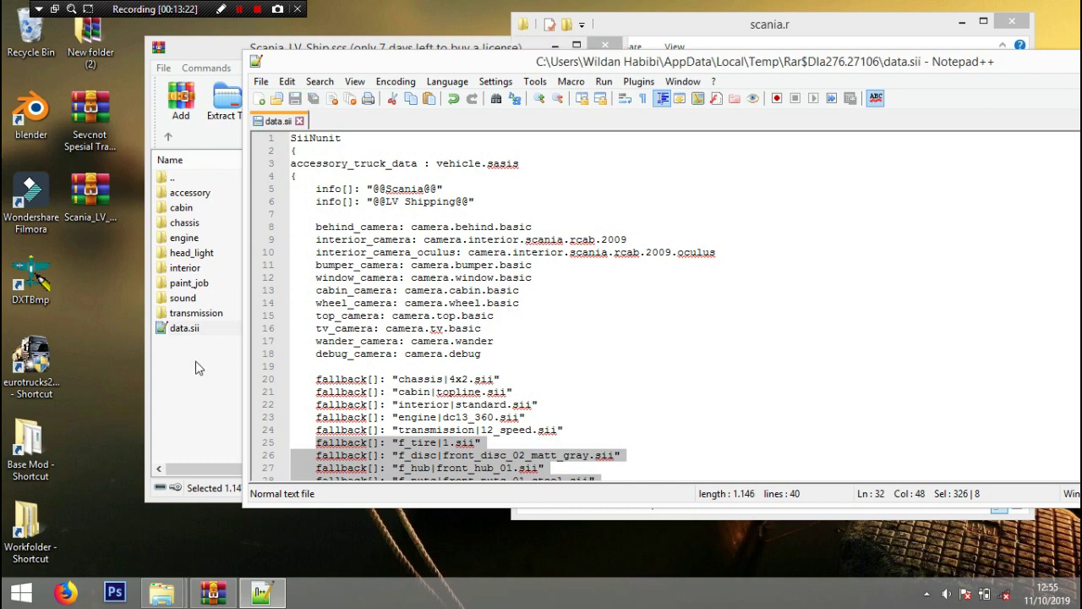
left_click(196, 361)
left_click(493, 356)
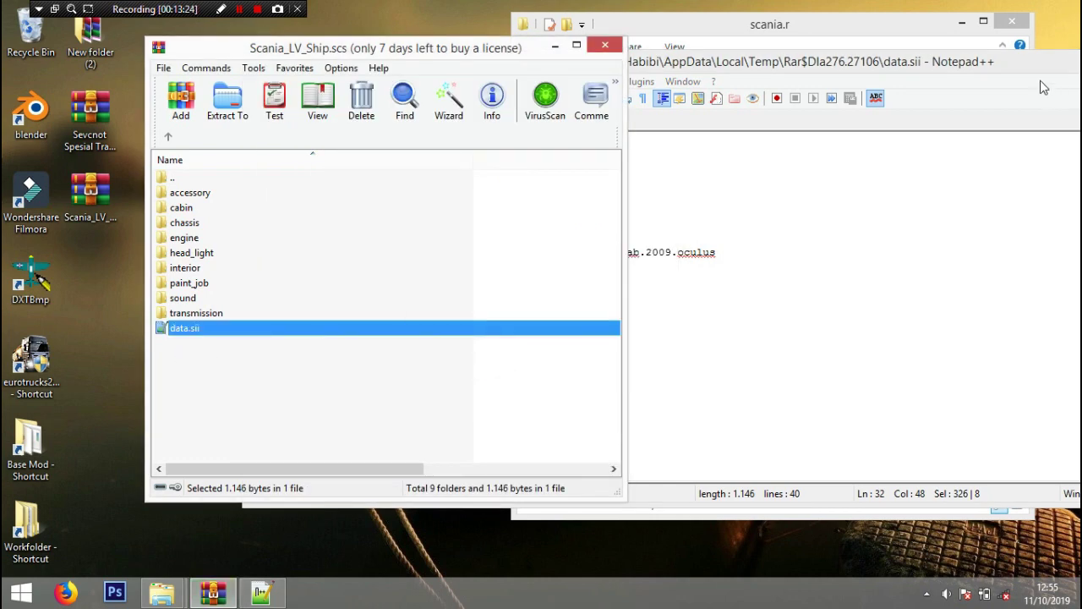
left_click(1045, 92)
left_click(1033, 110)
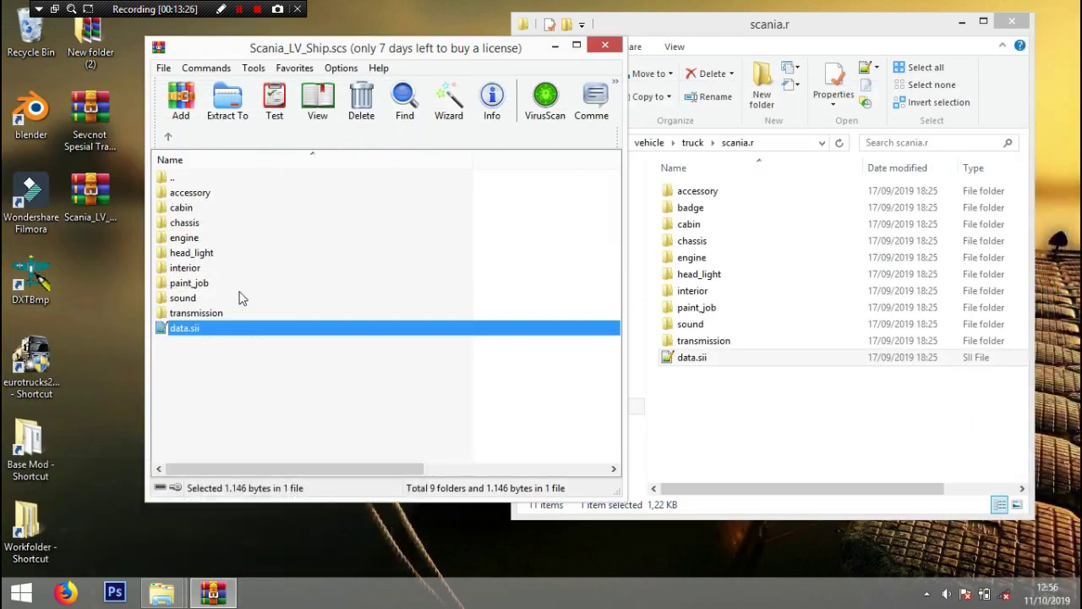
Step: Look through the accessory folder of the sasis truck in the archive, including its sloty subfolder
left_click(168, 136)
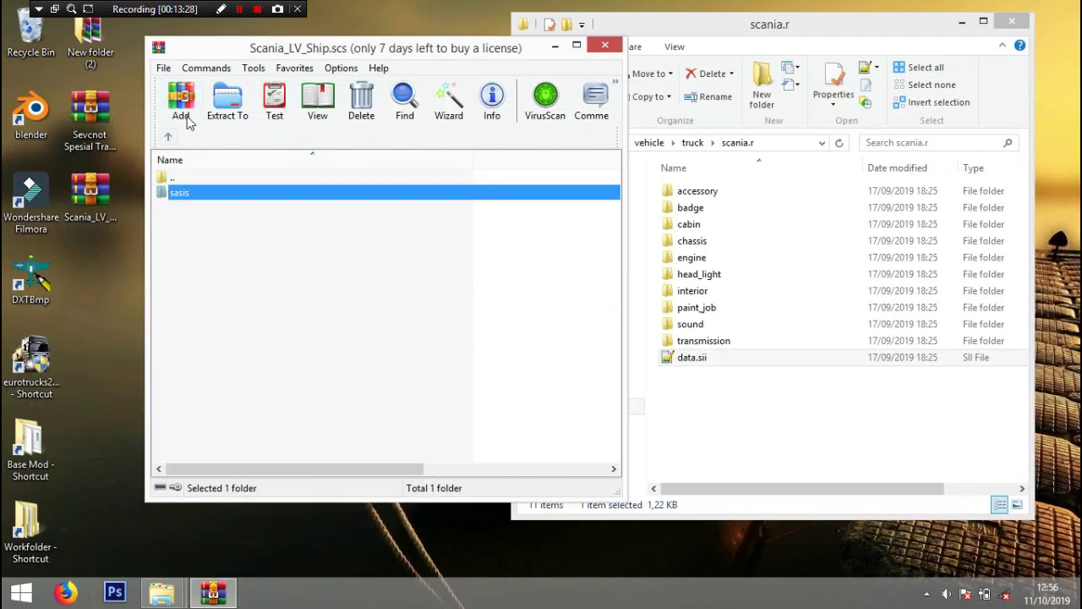
double_click(193, 192)
double_click(193, 193)
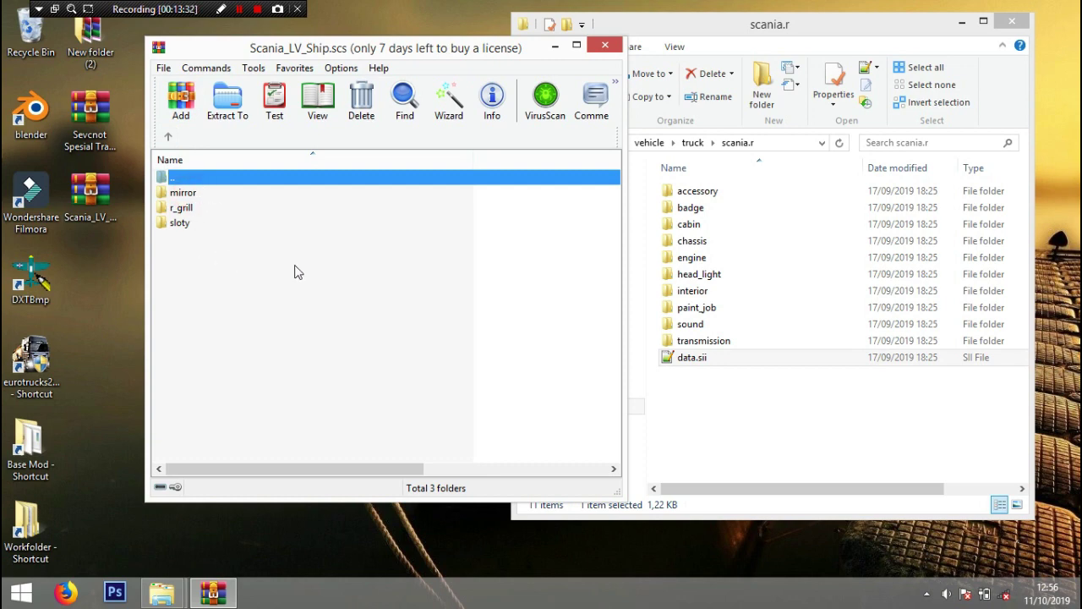
left_click(961, 23)
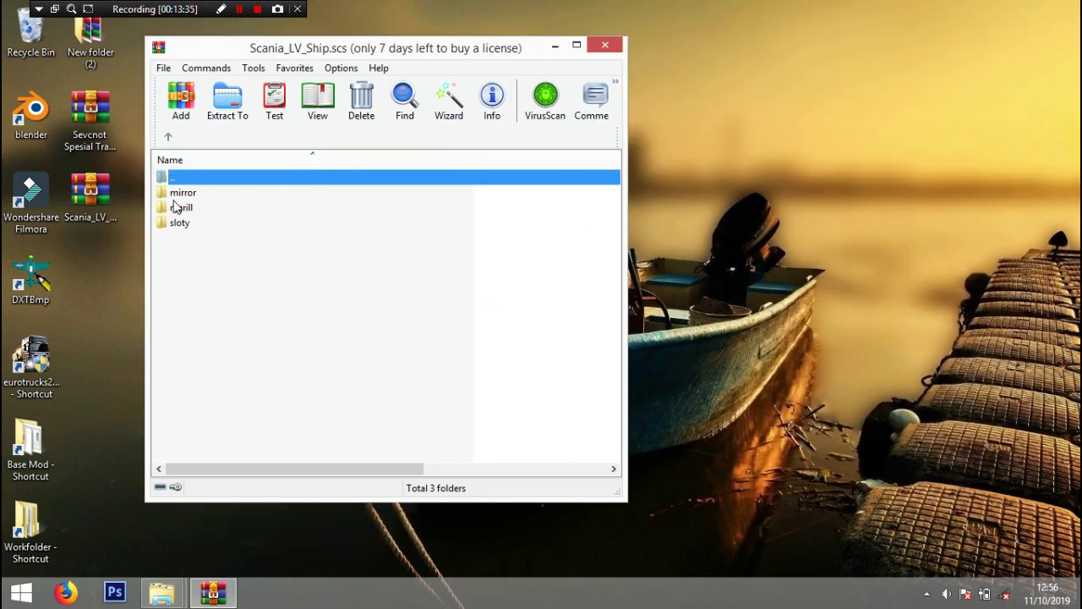
double_click(190, 232)
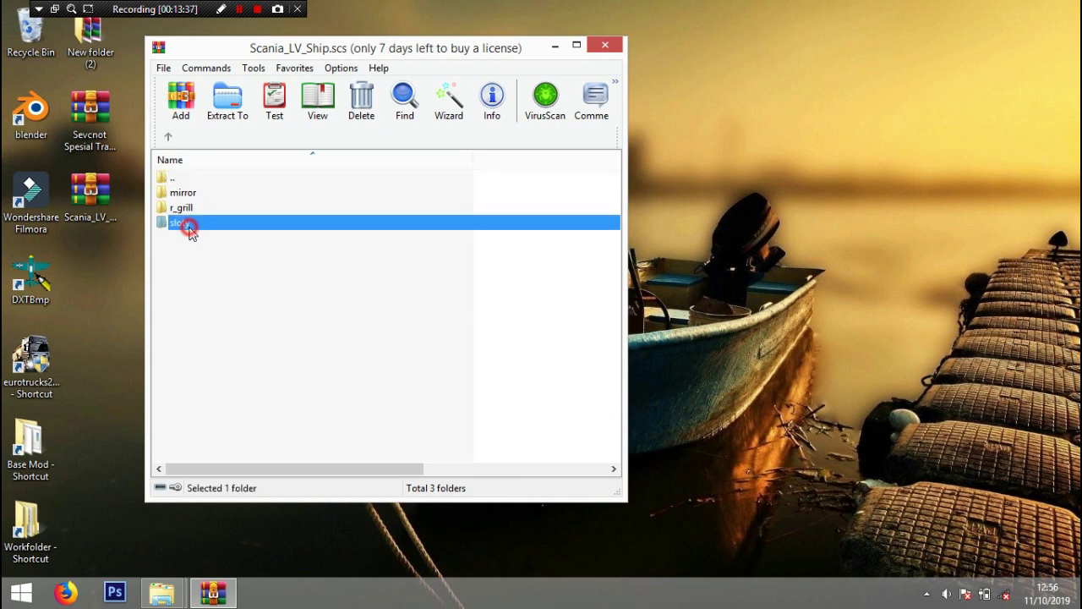
Step: Return to the archive folder holding truck and truck_dealer, and bring up the base DEF_1.35 def\vehicle folder beside it
left_click(169, 138)
left_click(168, 138)
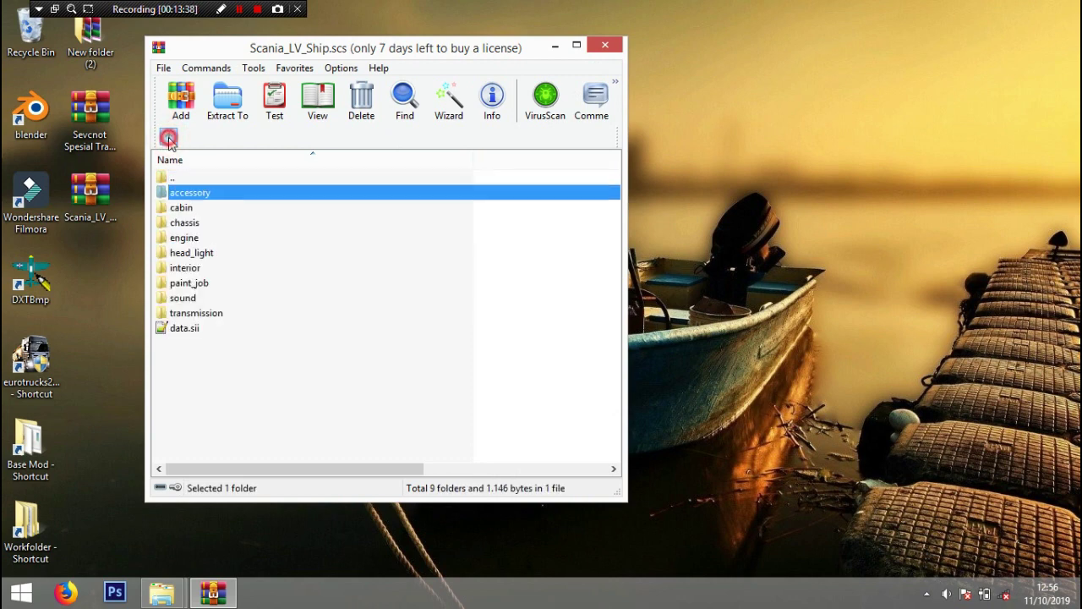
left_click(168, 138)
left_click(169, 138)
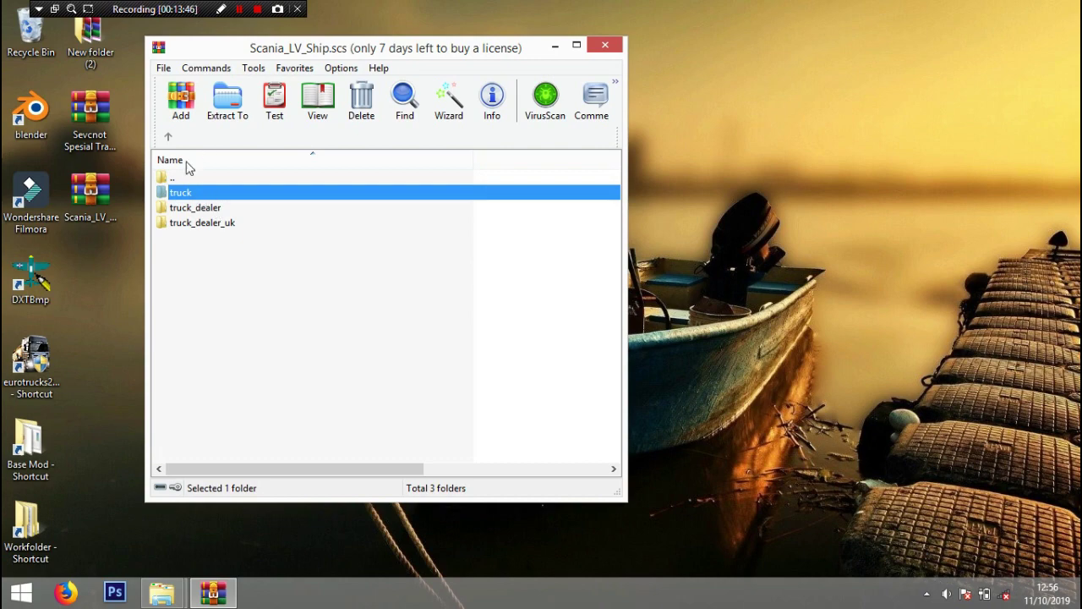
left_click(164, 594)
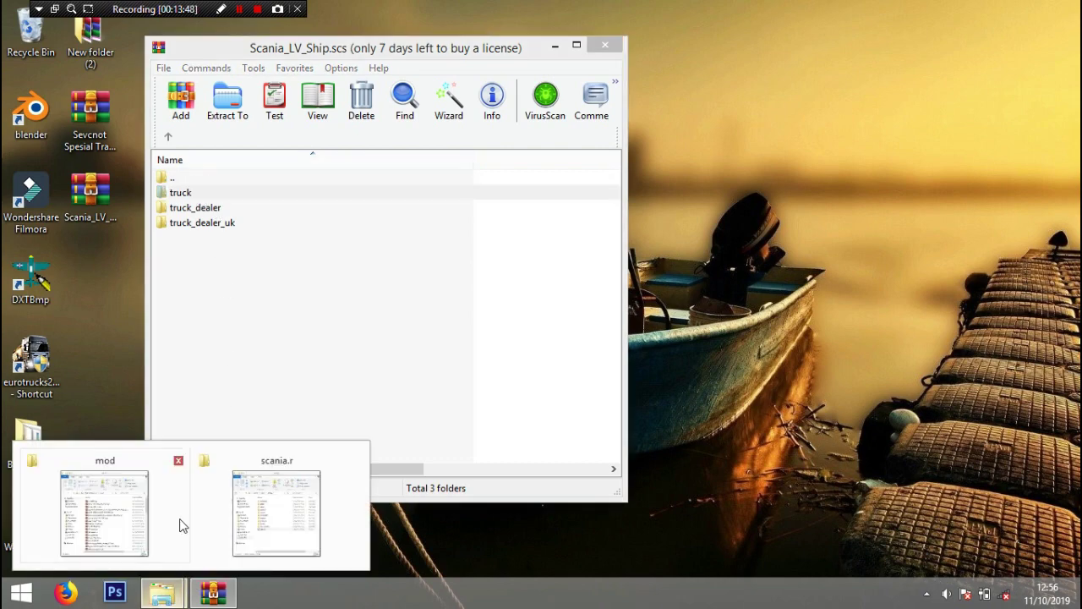
mouse_move(180, 517)
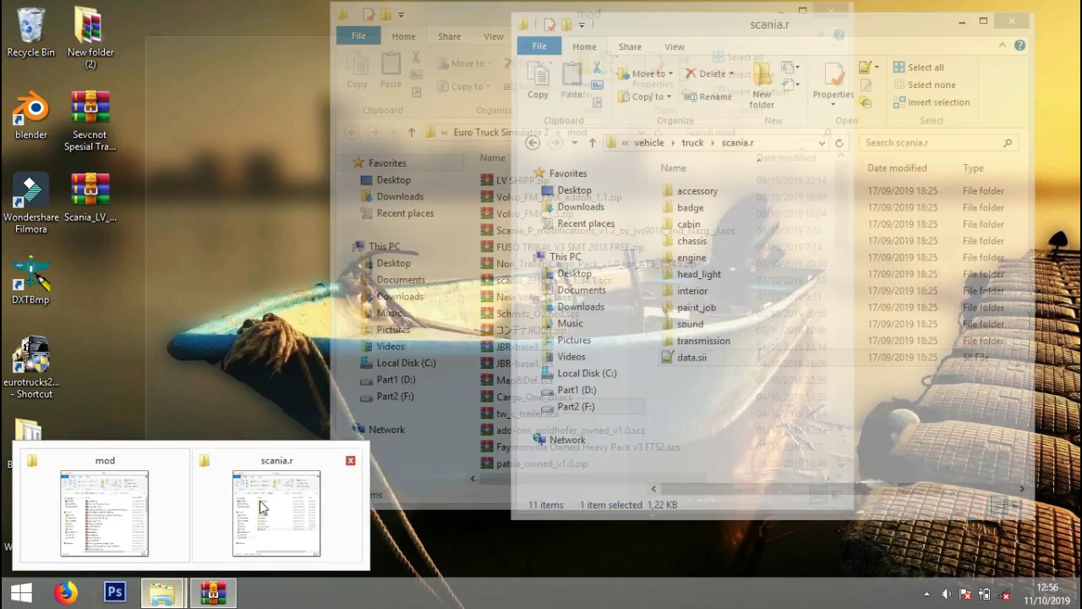
left_click(277, 511)
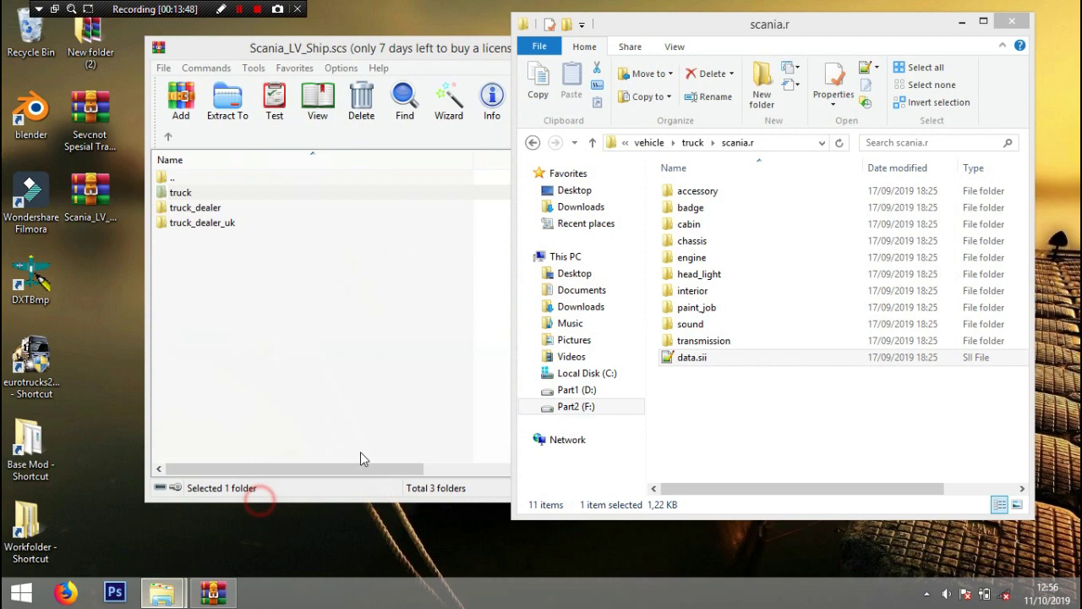
left_click(653, 143)
scroll(720, 379, "up", 10)
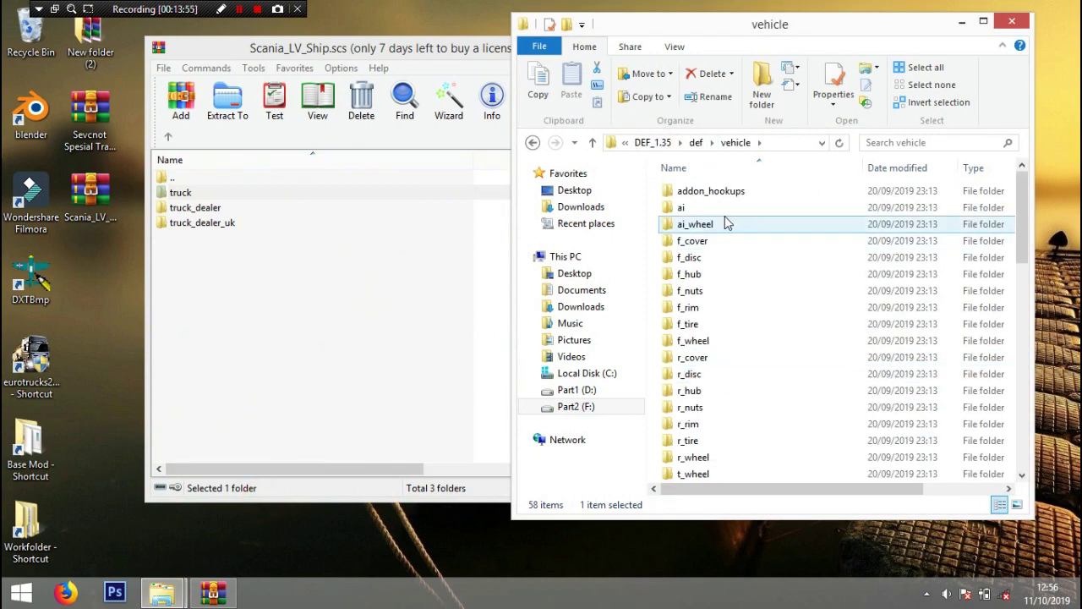
Step: Add the base addon_hookups folder beside truck in the Scania_LV_Ship.scs archive using the Store compression method, and minimize the base folder window
left_click_drag(706, 193, 317, 293)
left_click(334, 303)
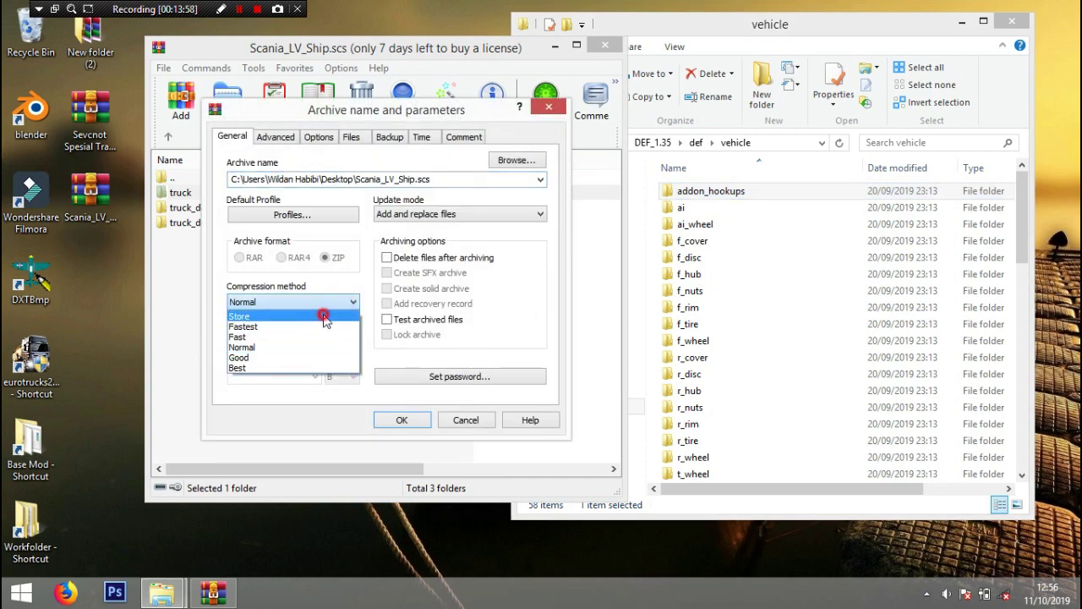
left_click(321, 311)
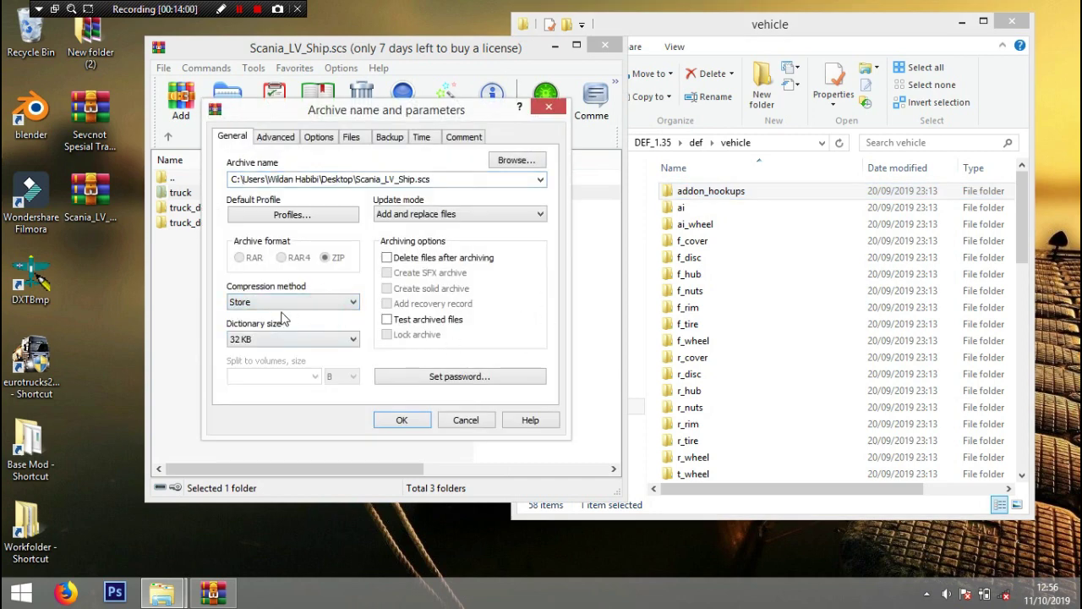
left_click(402, 420)
left_click(965, 23)
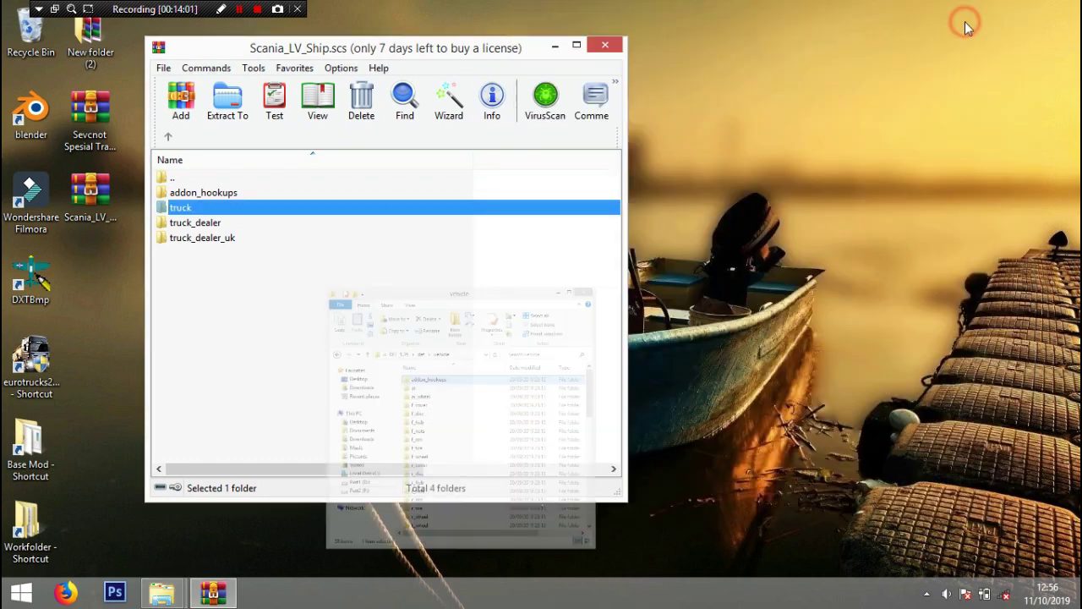
Step: Delete dashboard.sic.sii, dashboard.sii, glass.sic.sii and horn.sii from the archive's addon_hookups folder
double_click(269, 192)
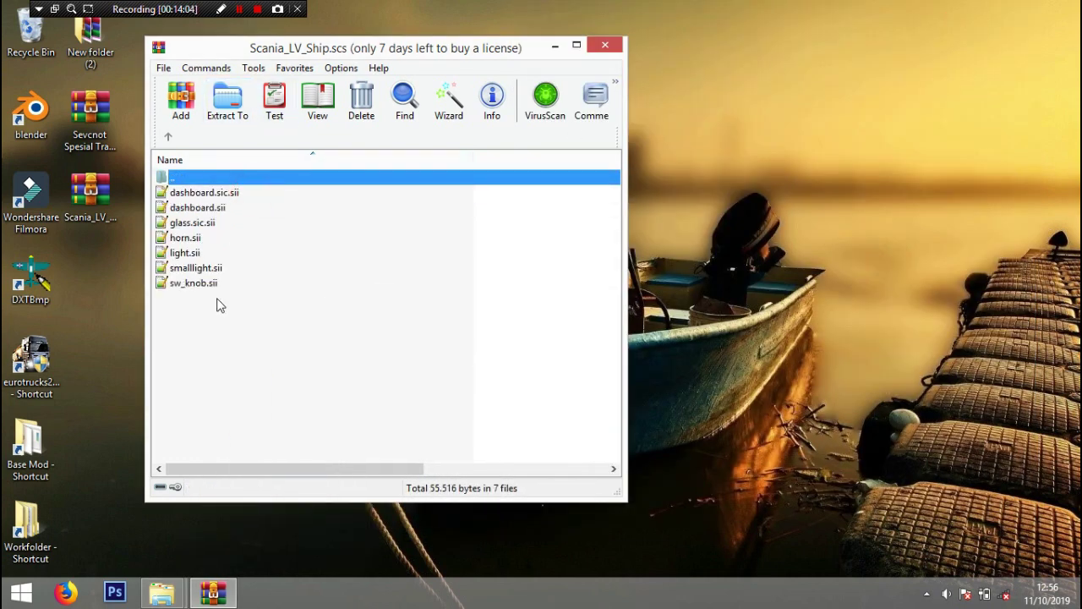
left_click(235, 192)
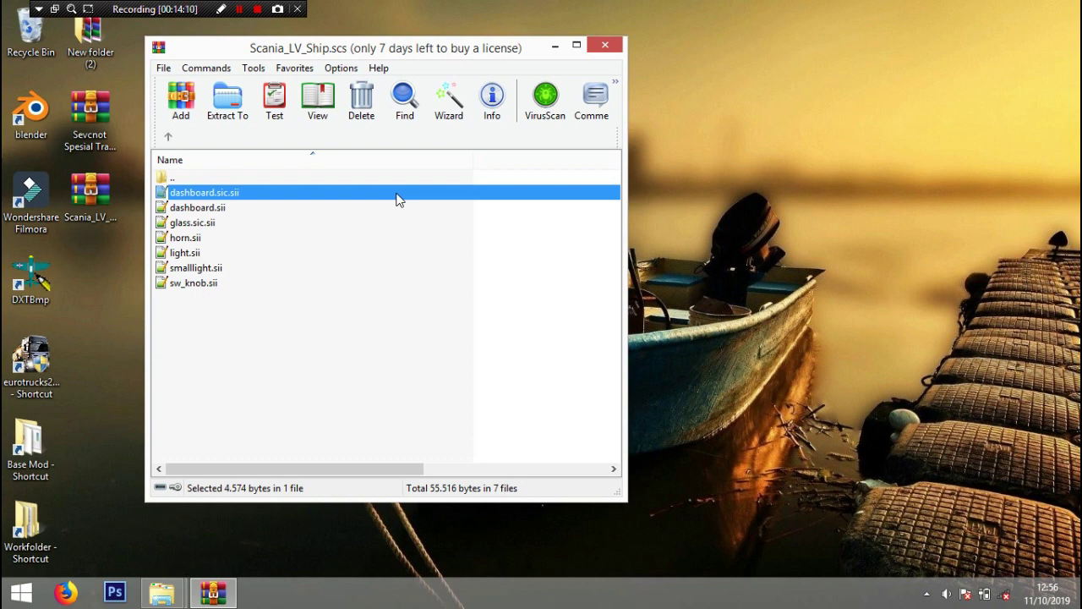
key("shift+Down")
key("shift+Down")
key("shift+Down")
key("Delete")
key("Return")
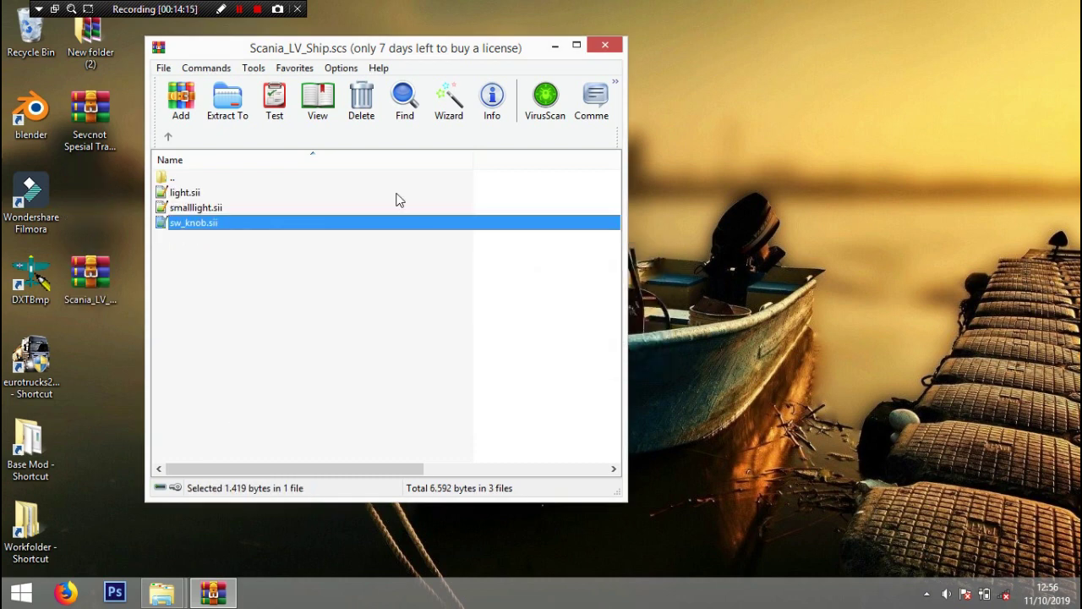
Step: Delete light.sii and sw_knob.sii from addon_hookups, keeping only smalllight.sii
left_click(396, 193)
key("Delete")
key("Return")
key("Down")
key("Delete")
key("Return")
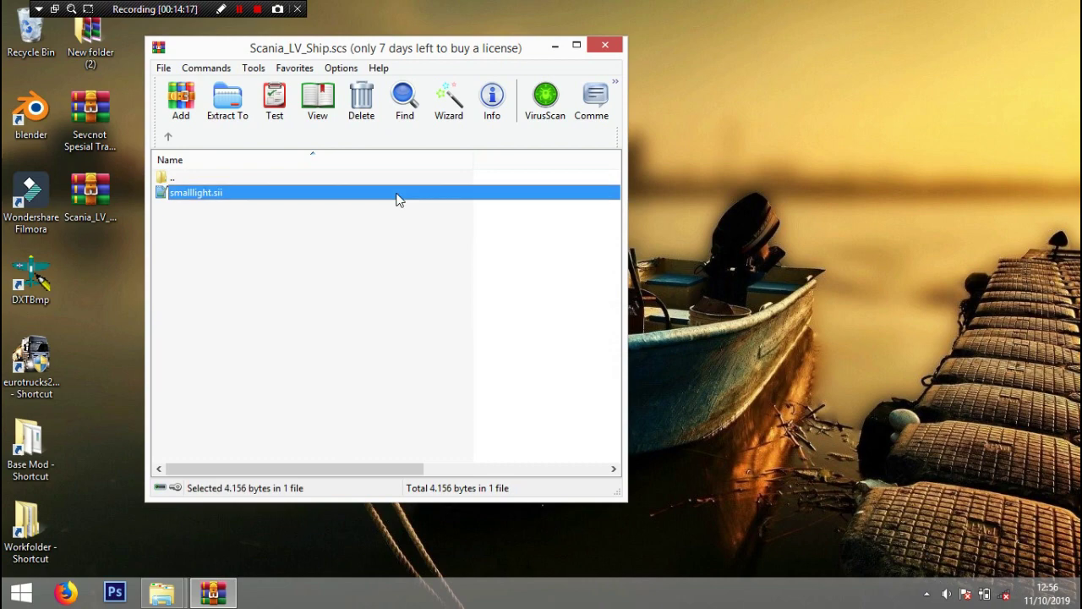
Step: Open smalllight.sii in the text editor, along with shape1.sii from the sasis truck's accessory\sloty folder in the archive
double_click(397, 196)
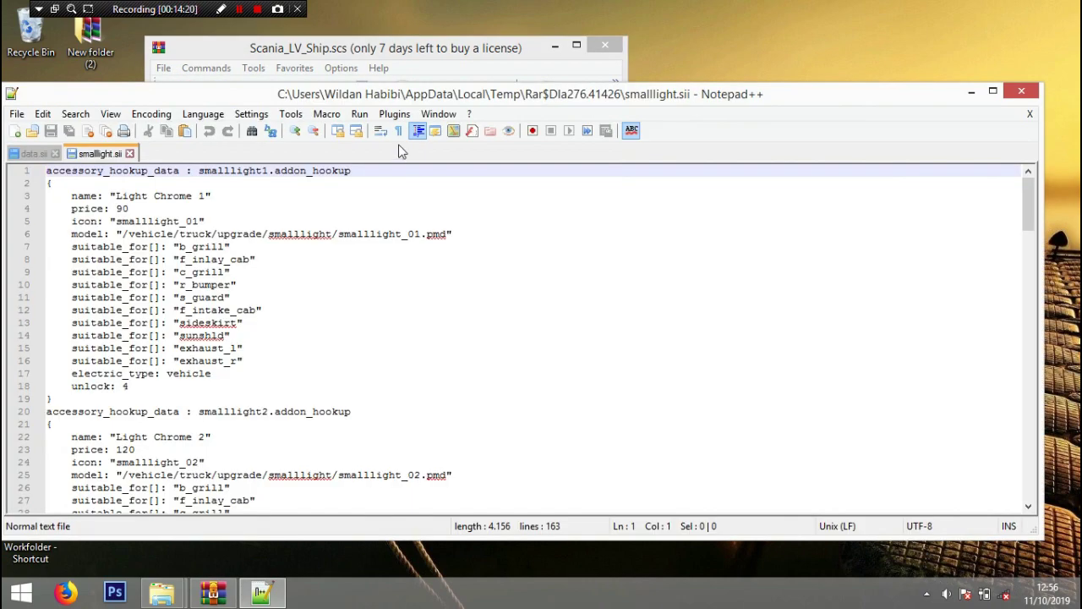
left_click_drag(392, 91, 730, 88)
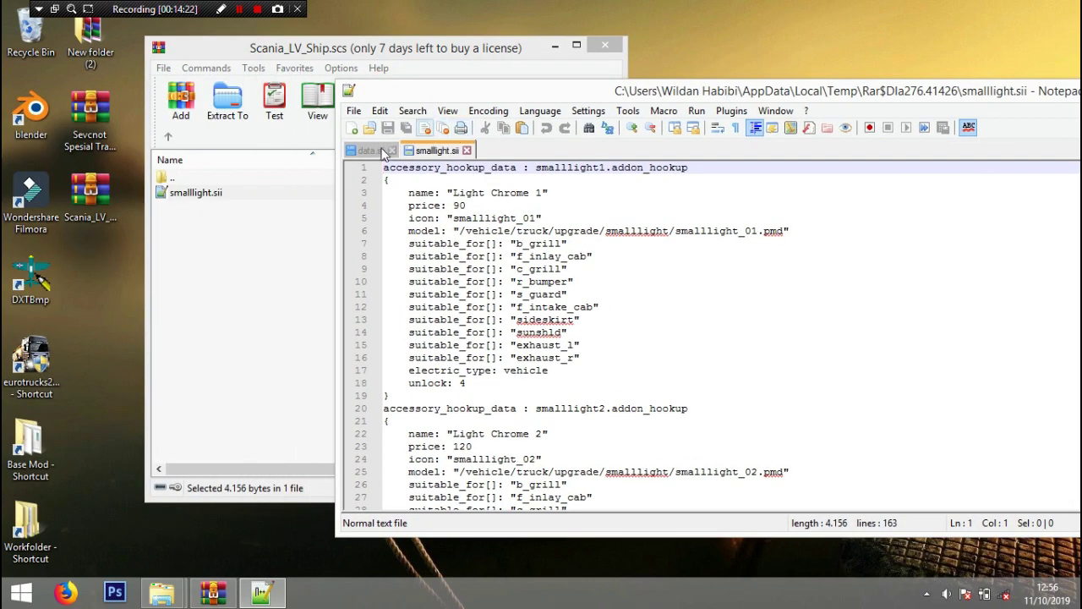
left_click(168, 137)
left_click(167, 137)
left_click(179, 210)
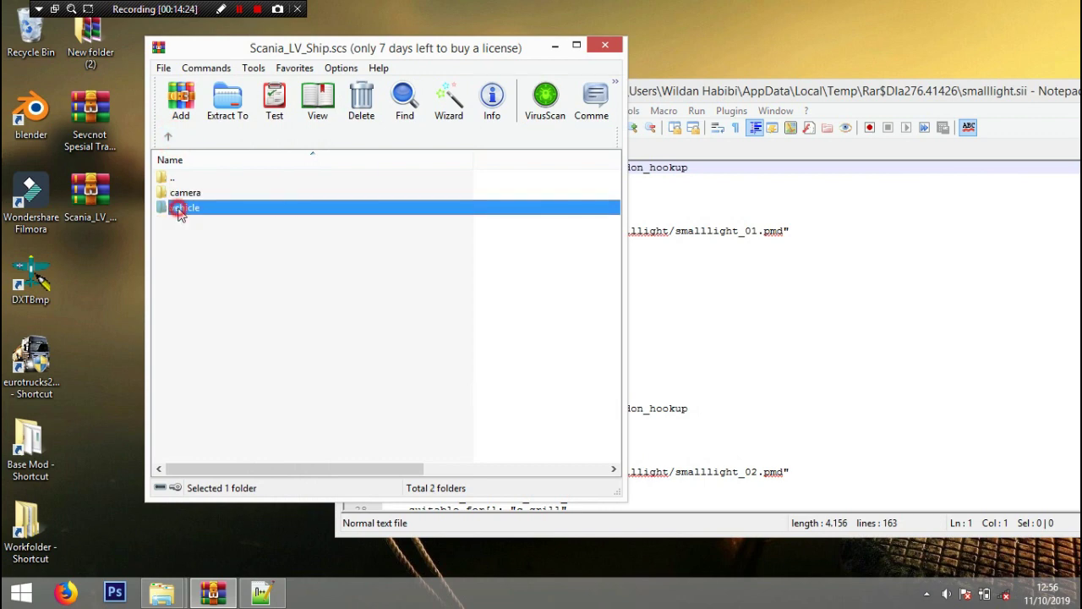
double_click(179, 210)
double_click(181, 207)
double_click(179, 193)
double_click(186, 193)
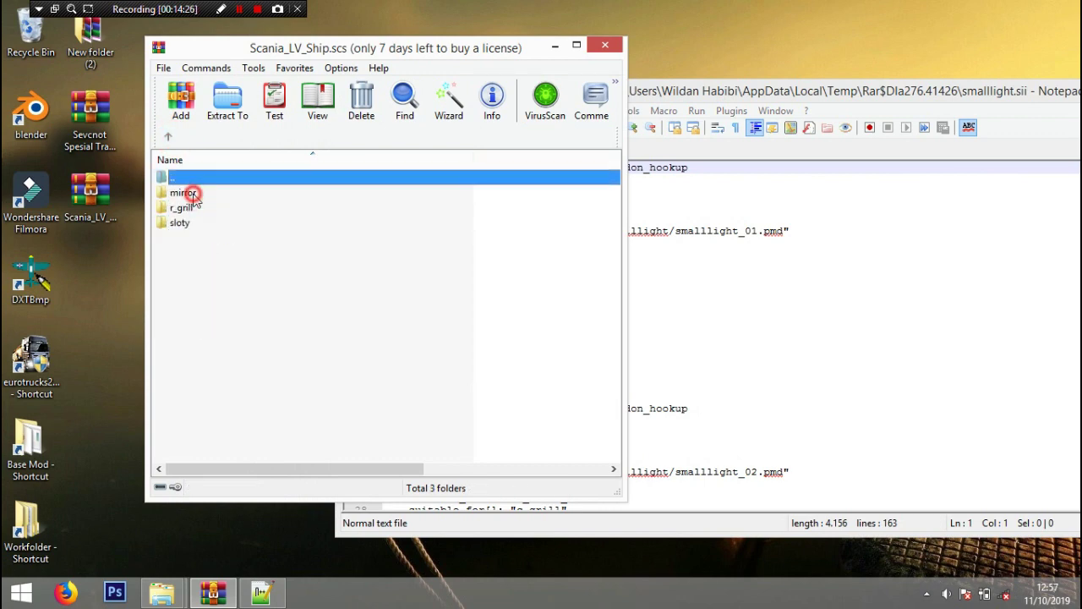
double_click(179, 222)
double_click(188, 193)
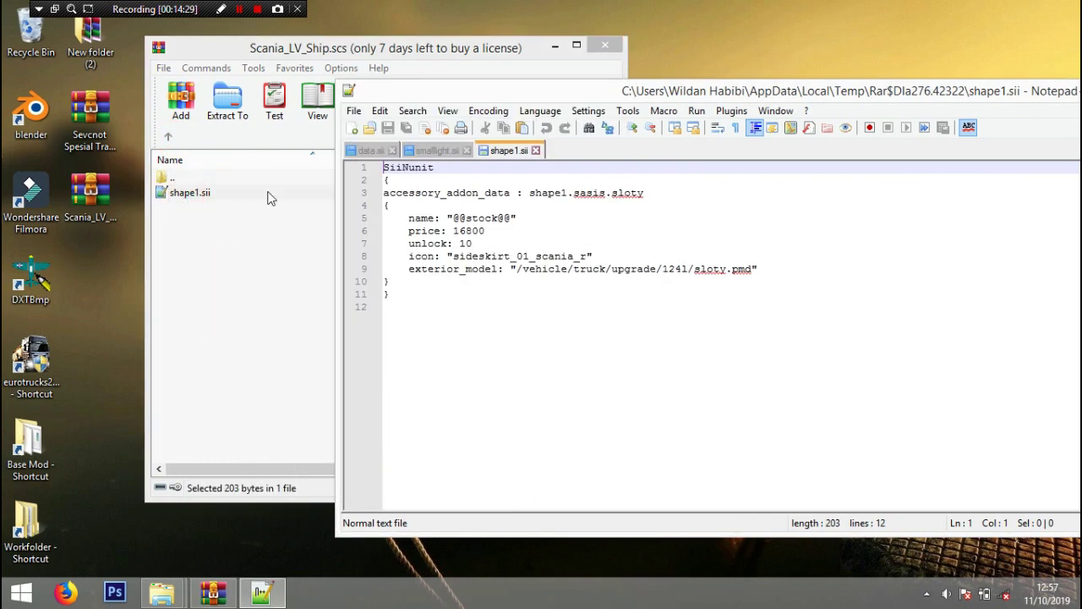
Step: Using the sloty name from shape1.sii, add the line suitable_for[]: "sloty" below exhaust_r in the smalllight1 entry of smalllight.sii
left_click_drag(614, 197, 644, 197)
key("ctrl+c")
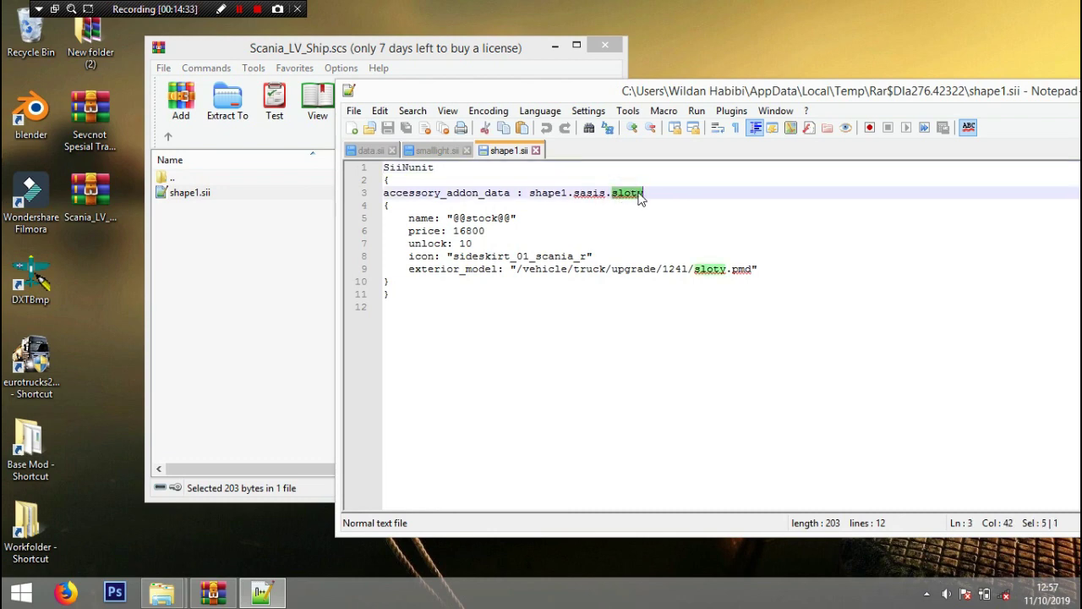
left_click(439, 150)
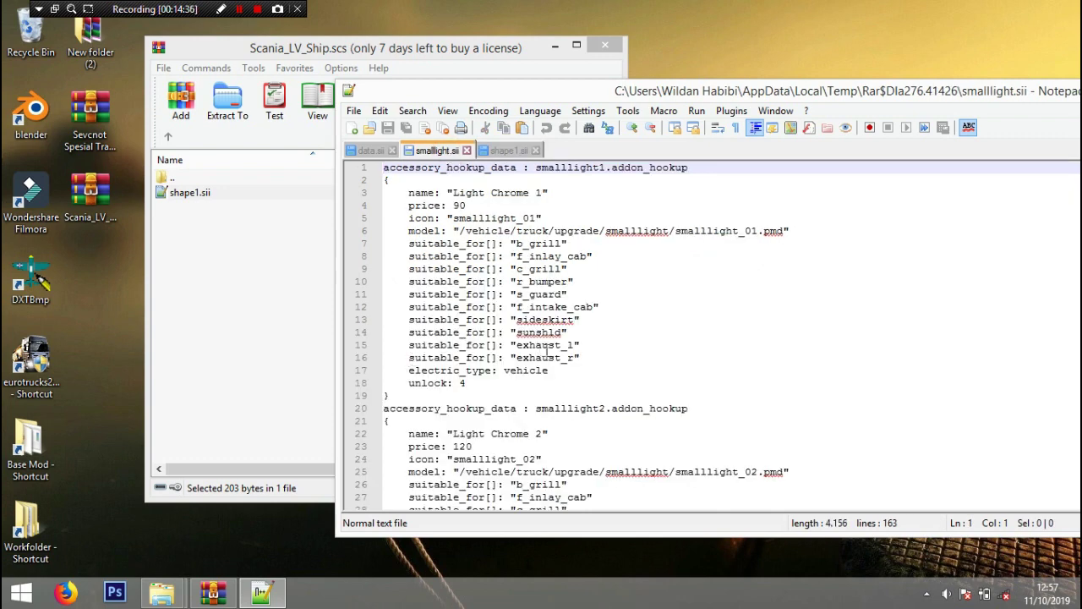
left_click(589, 357)
key("Return")
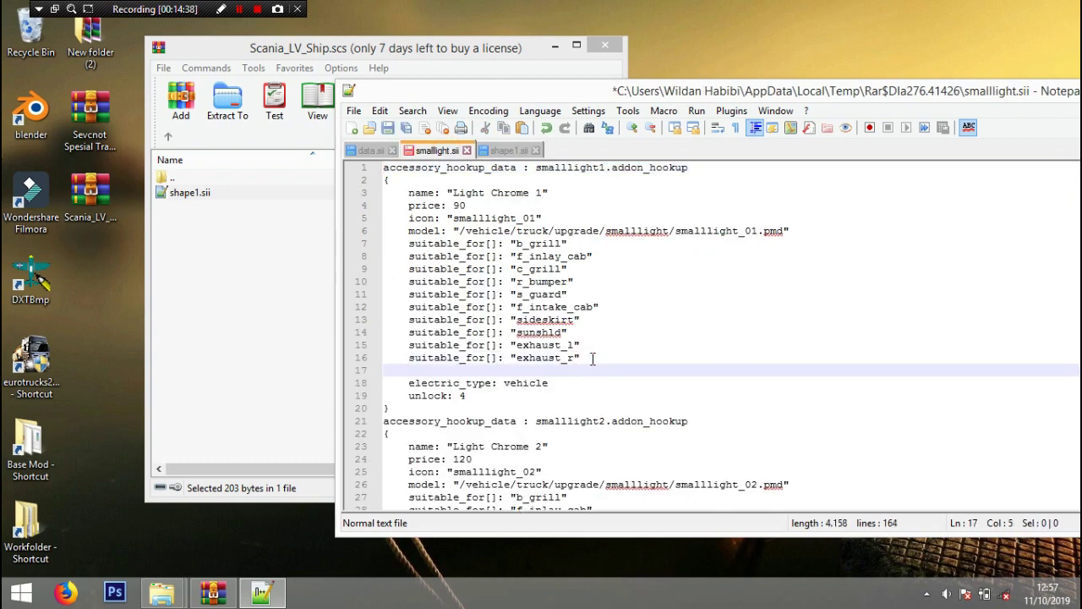
key("ctrl+v")
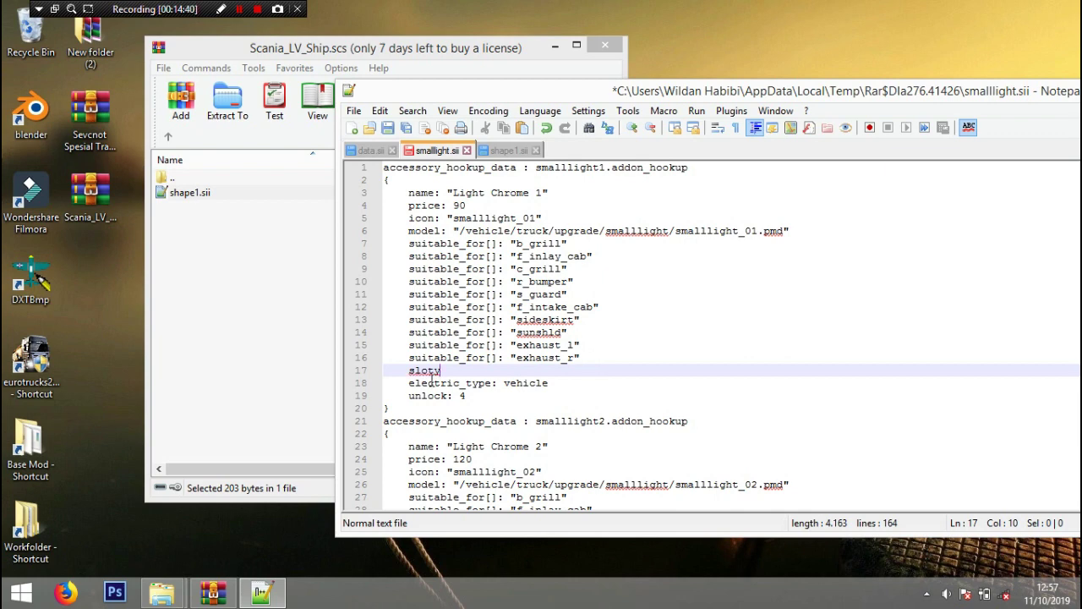
left_click_drag(407, 357, 514, 355)
key("ctrl+c")
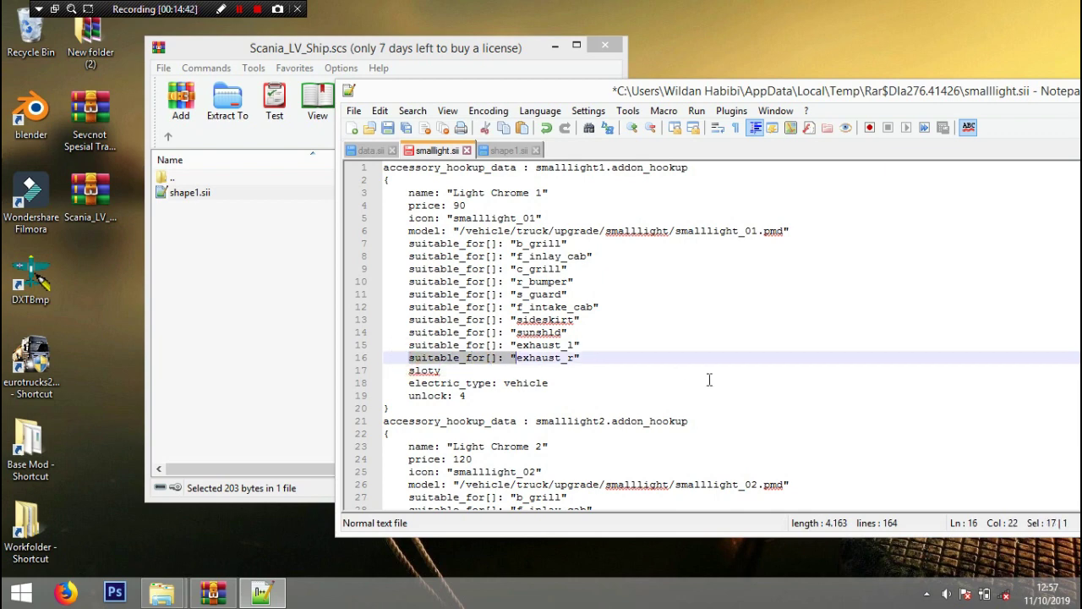
left_click(409, 372)
key("ctrl+v")
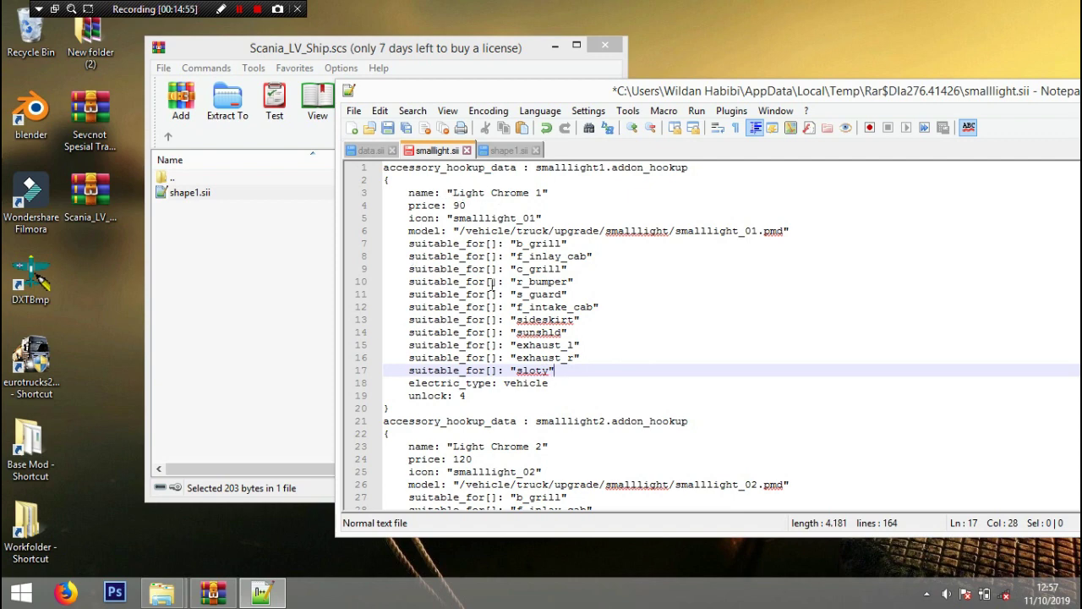
Step: Copy the complete suitable_for[]: "sloty" line and insert it below exhaust_r in the smalllight2 entry
left_click(508, 150)
left_click(440, 151)
left_click_drag(408, 369, 612, 372)
key("ctrl+c")
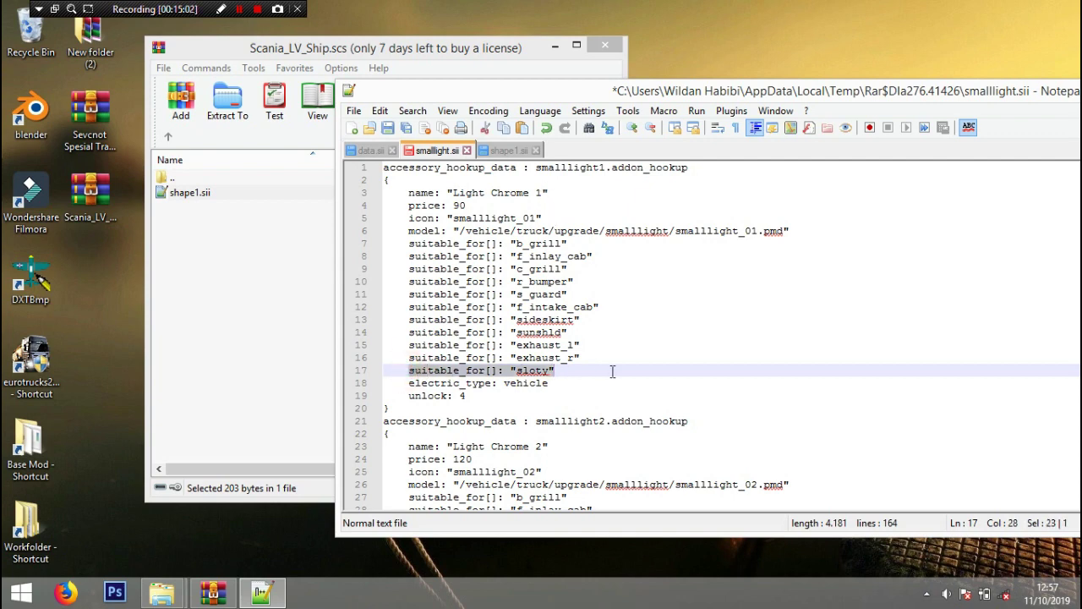
scroll(612, 372, "down", 6)
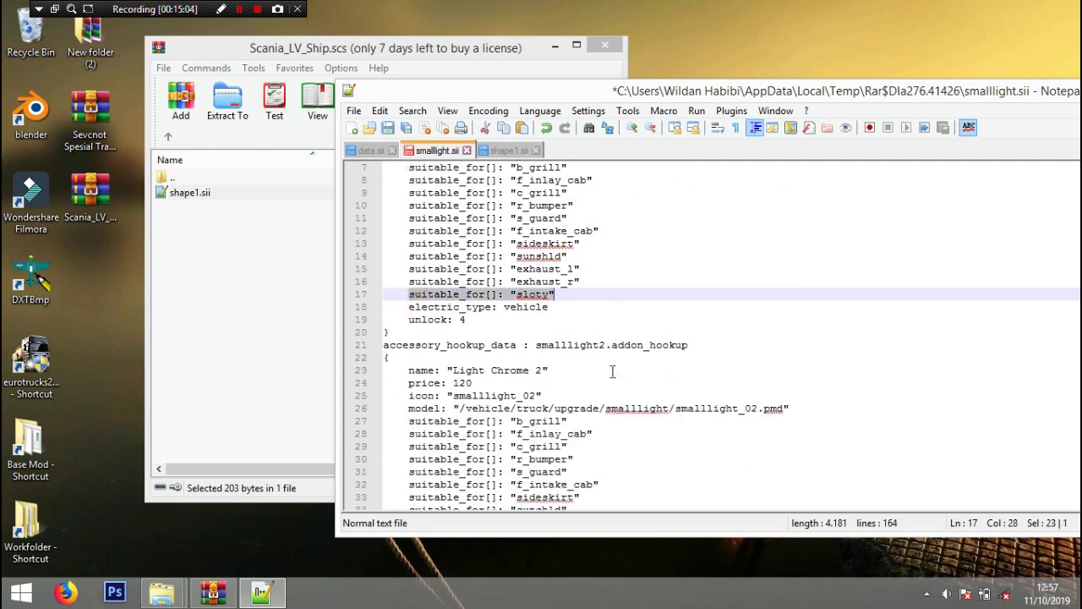
left_click(597, 382)
key("Return")
key("ctrl+v")
Step: Insert the suitable_for[]: "sloty" line below exhaust_r in the smalllight3 and smalllight4 entries
scroll(597, 382, "down", 5)
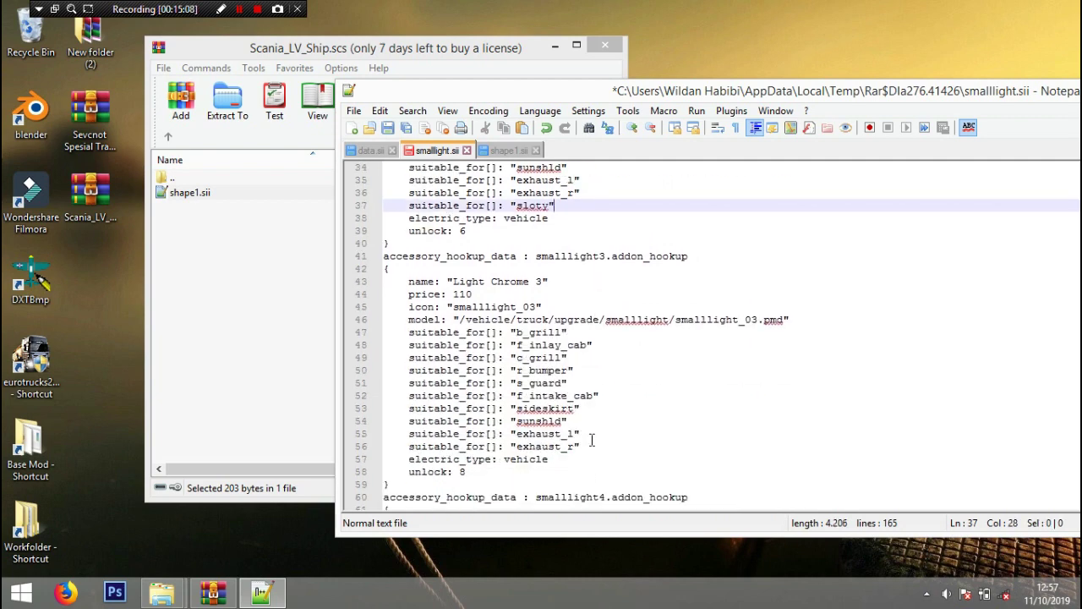
left_click(591, 448)
key("Return")
key("ctrl+v")
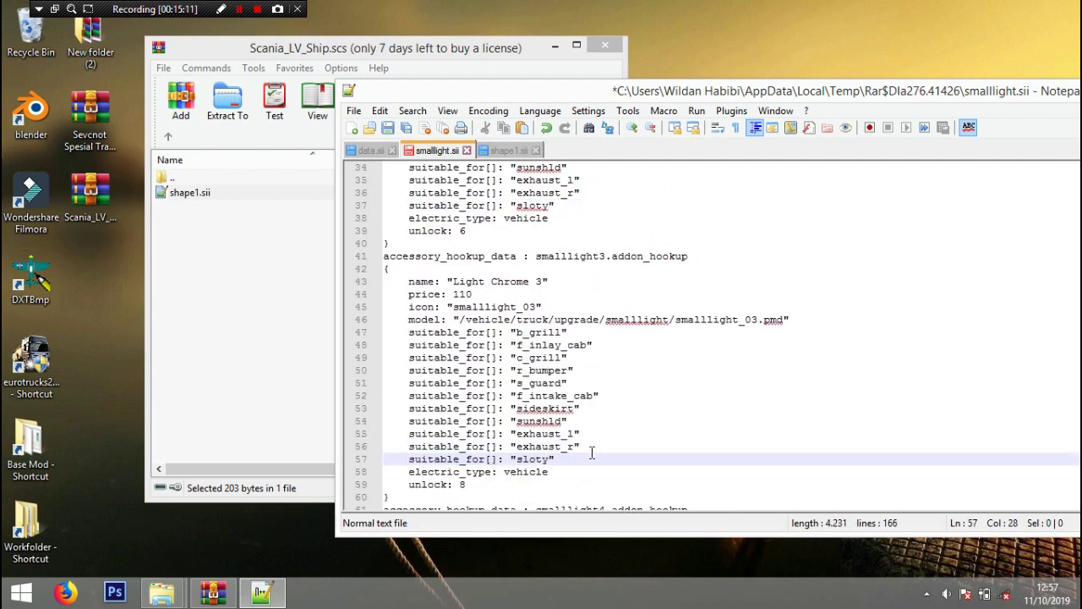
scroll(592, 453, "down", 10)
left_click(584, 319)
key("Return")
key("ctrl+v")
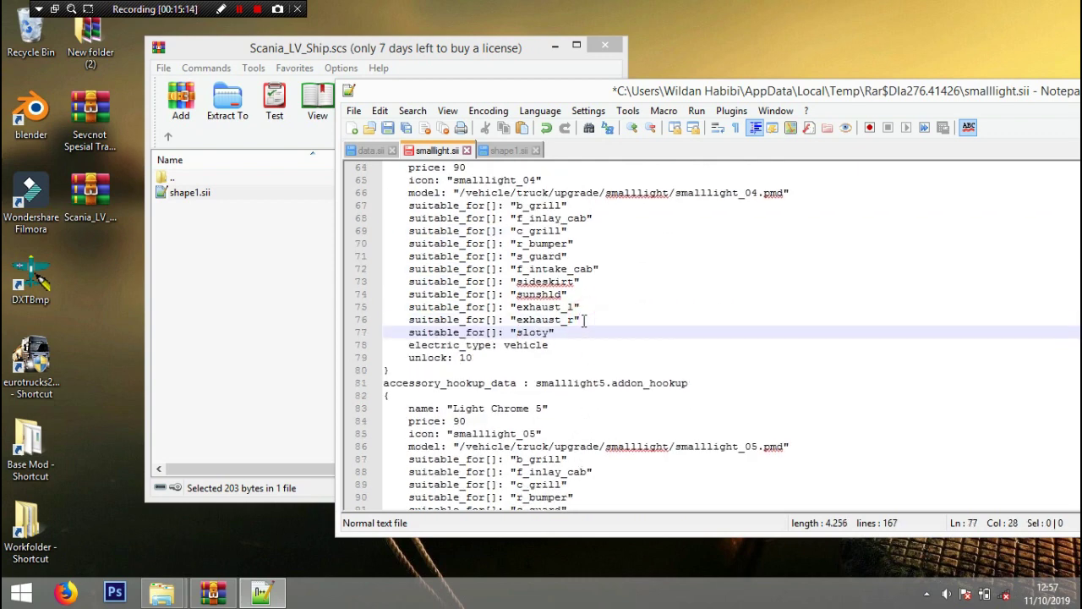
Step: Insert the suitable_for[]: "sloty" line below exhaust_r in the smalllight5 and smalllight6 entries
scroll(585, 319, "down", 5)
left_click(581, 382)
key("Return")
key("ctrl+v")
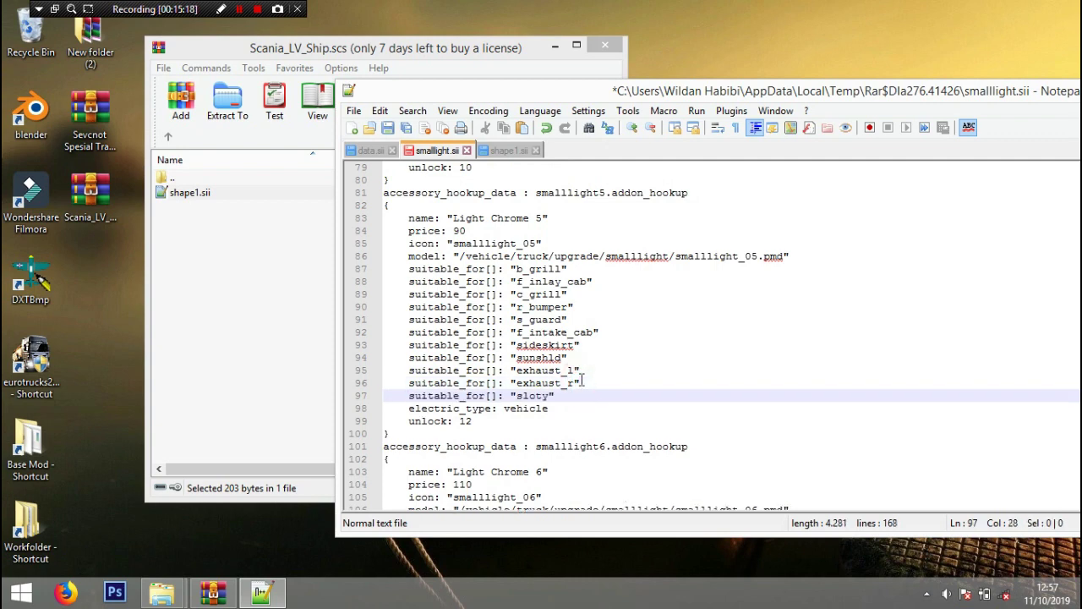
scroll(583, 381, "down", 7)
left_click(587, 371)
key("Return")
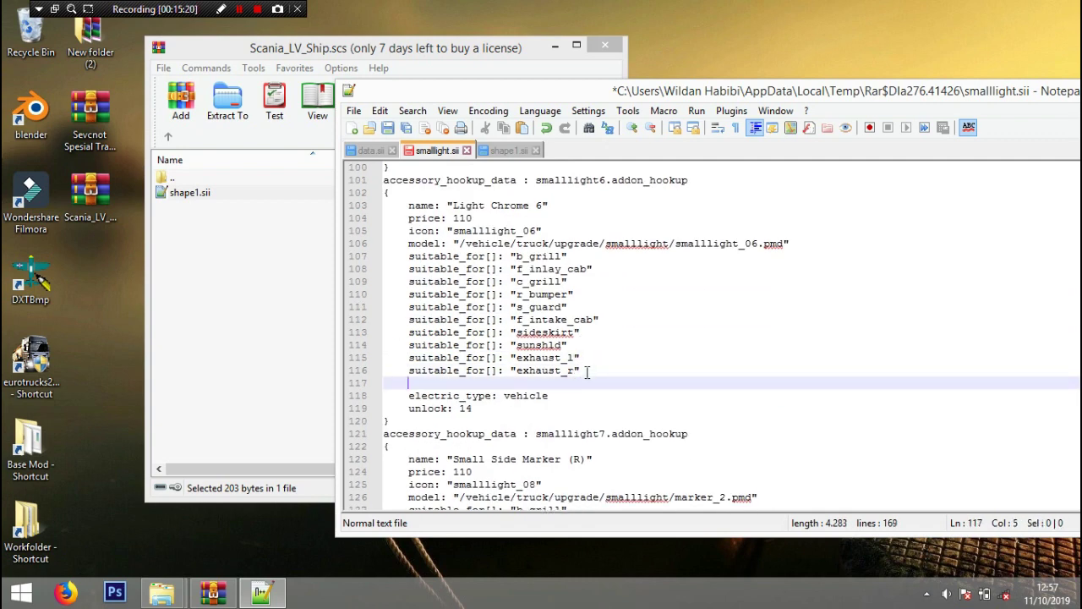
key("ctrl+v")
Step: Review the side marker entries smalllight7 to smalllight10 and their suitable_for lines in smalllight.sii
scroll(592, 338, "down", 7)
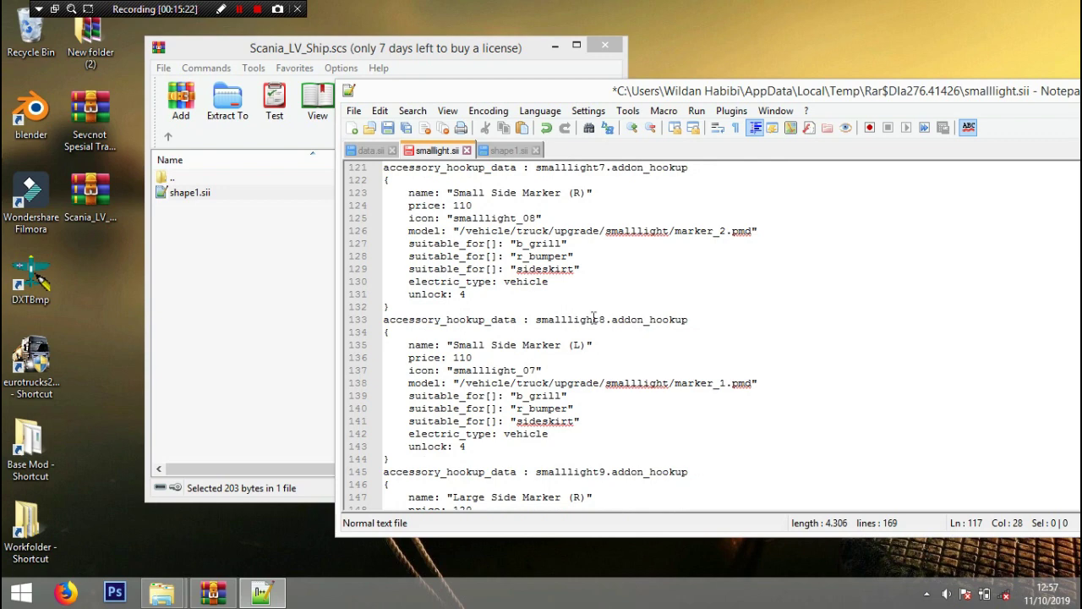
scroll(592, 299, "up", 3)
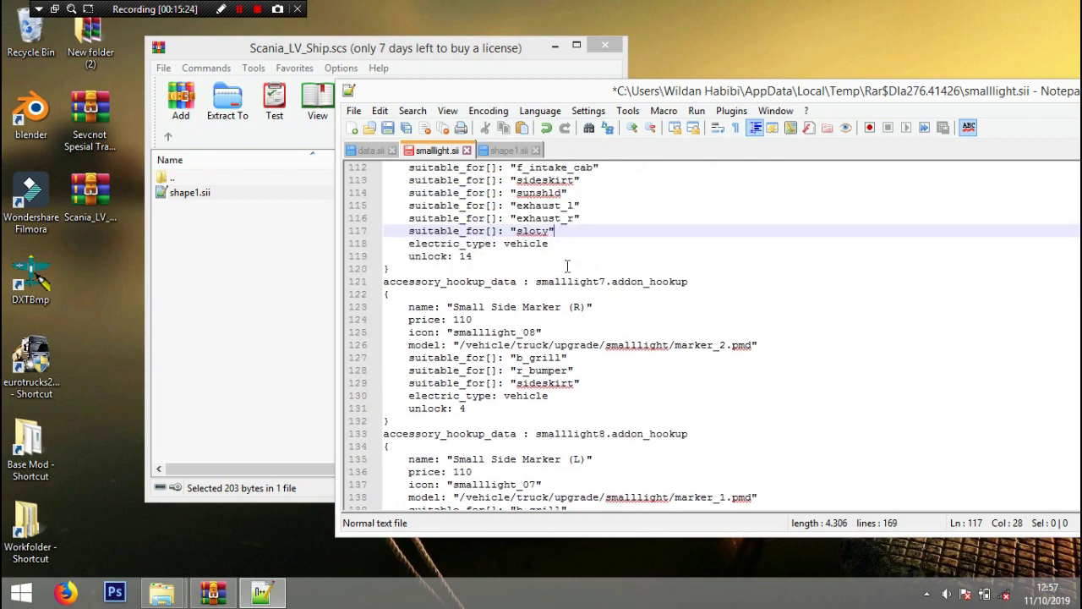
scroll(574, 234, "up", 4)
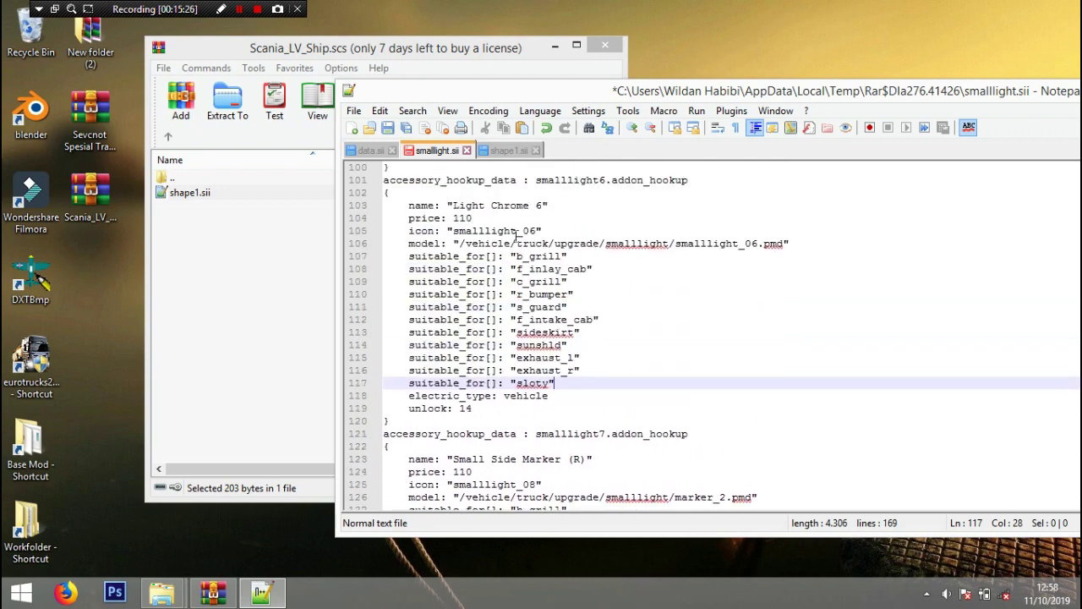
scroll(550, 224, "down", 4)
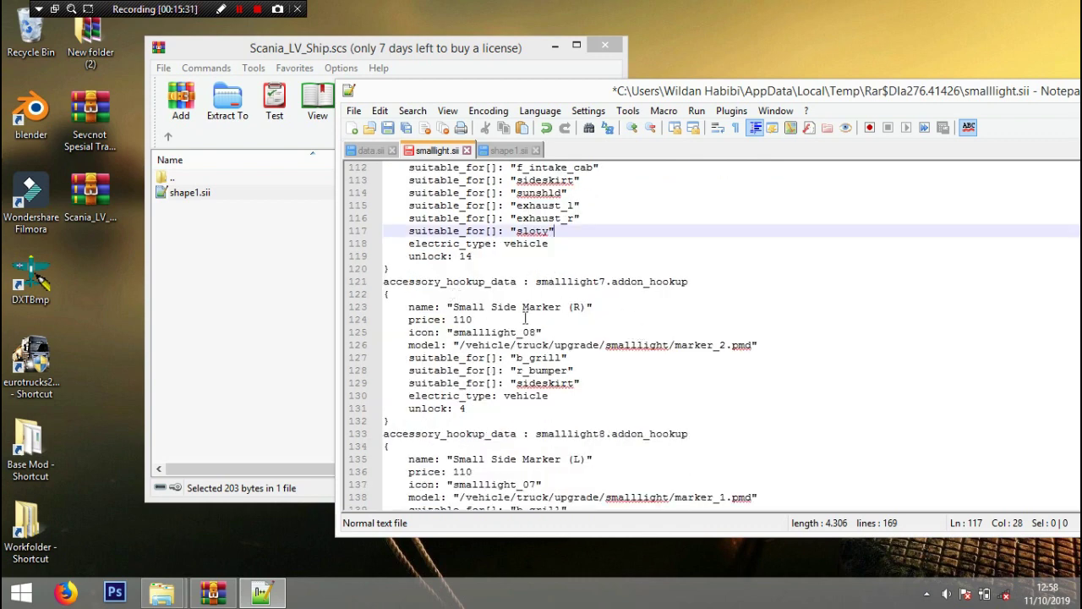
scroll(531, 320, "down", 2)
scroll(488, 376, "down", 2)
scroll(592, 276, "up", 2)
scroll(592, 270, "down", 8)
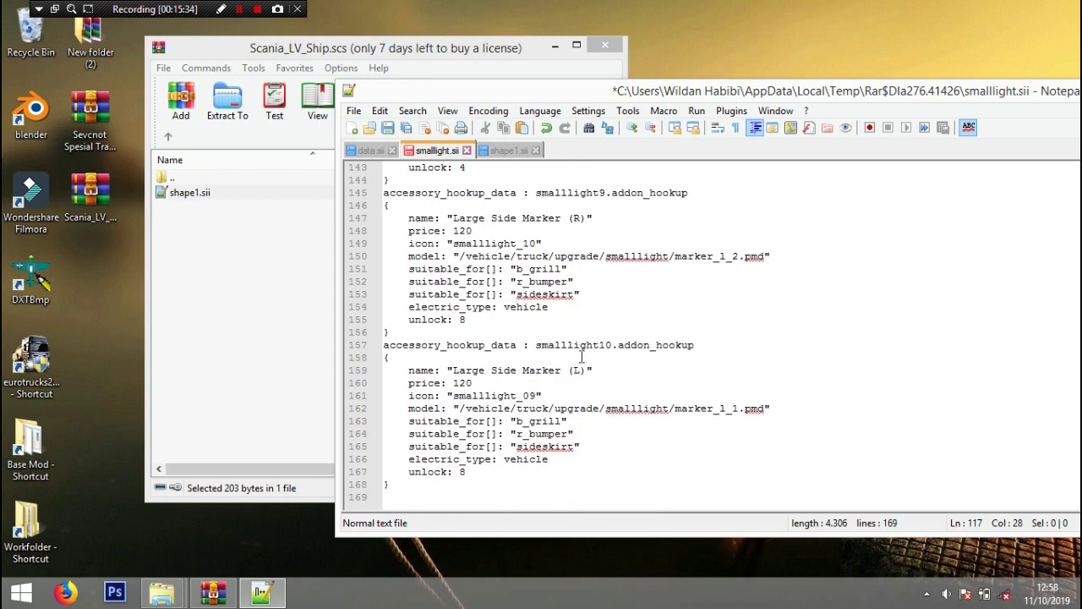
scroll(585, 363, "up", 6)
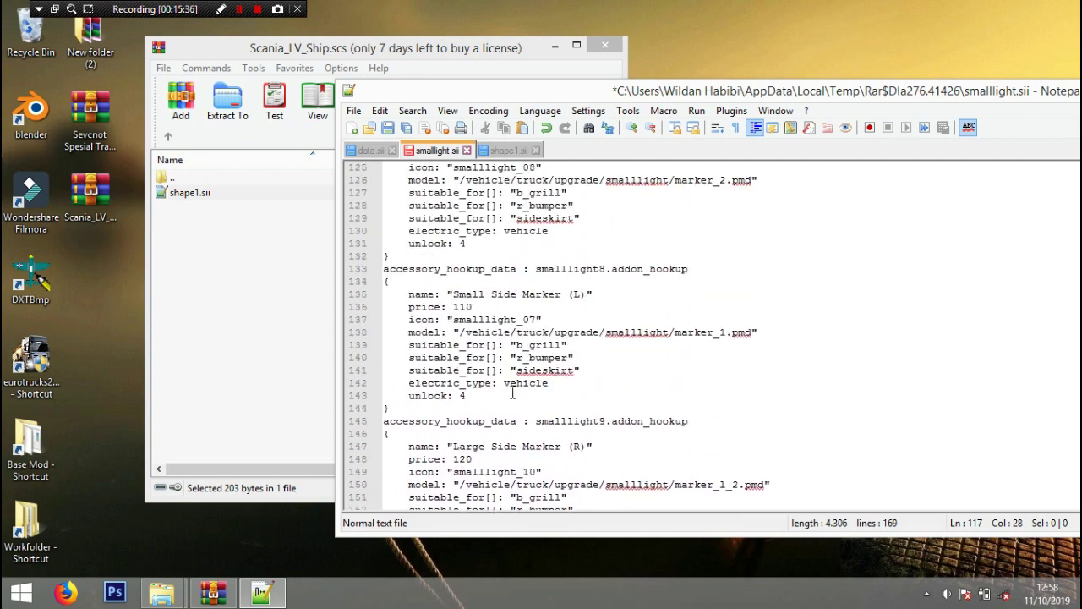
scroll(512, 392, "up", 1)
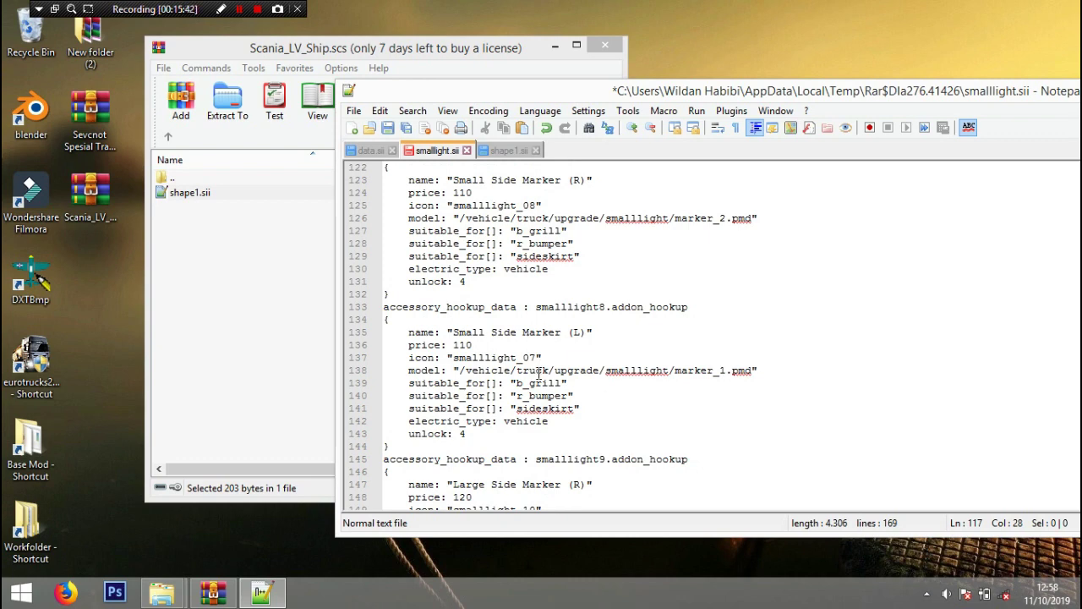
scroll(542, 370, "up", 3)
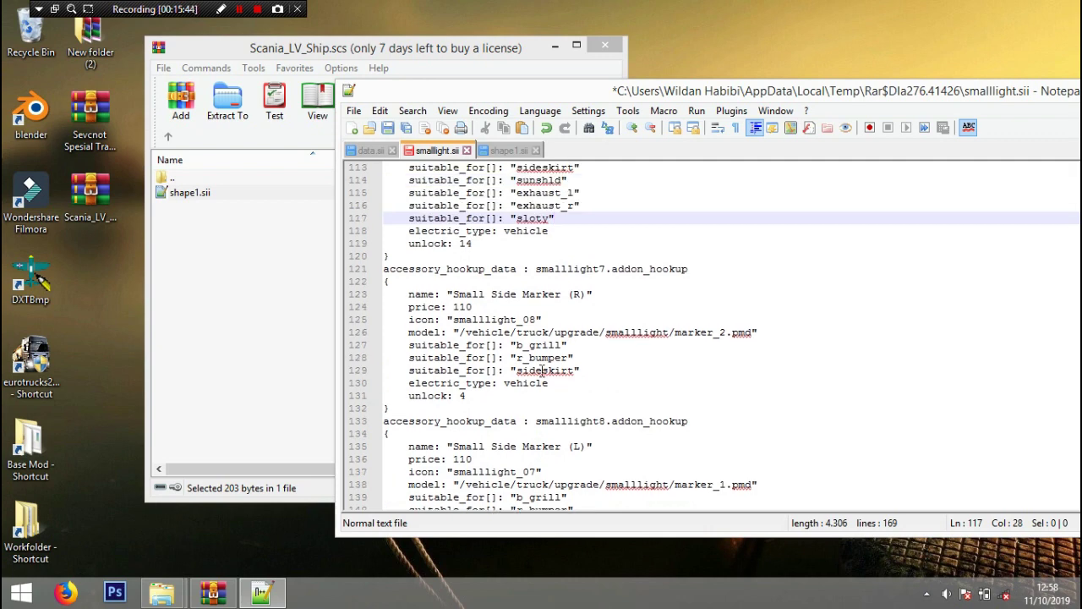
Step: Save smalllight.sii, update it in the Scania_LV_Ship.scs archive and put the text editor aside
key("ctrl+s")
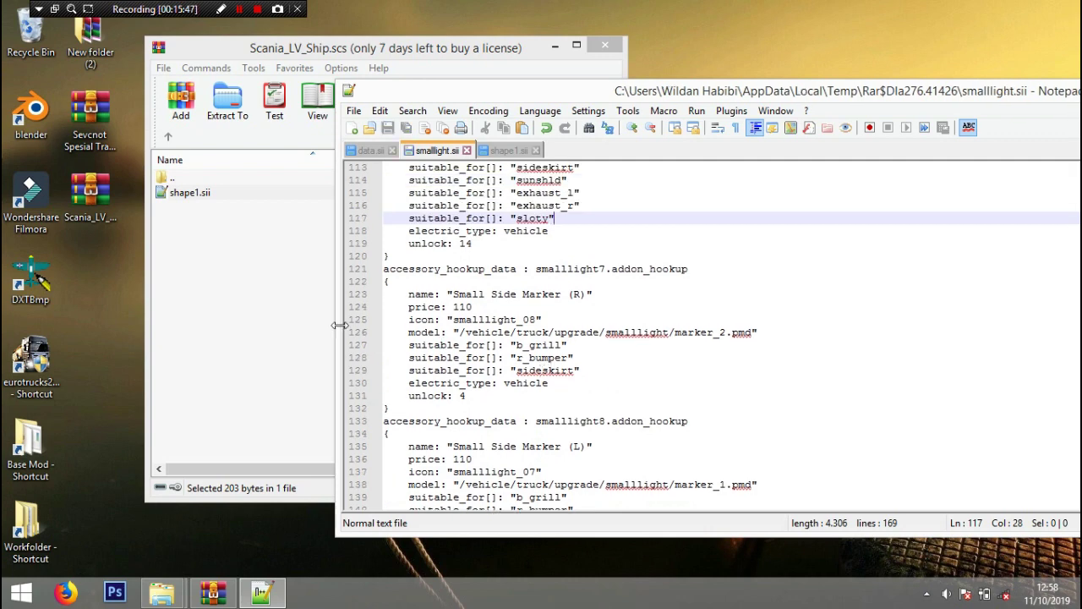
left_click(298, 318)
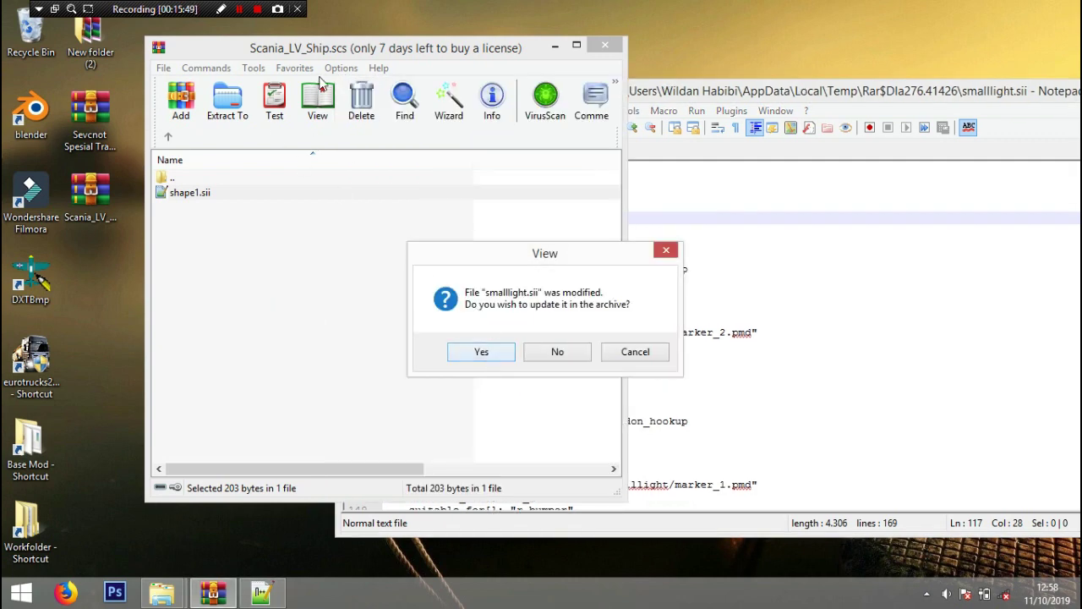
left_click(478, 352)
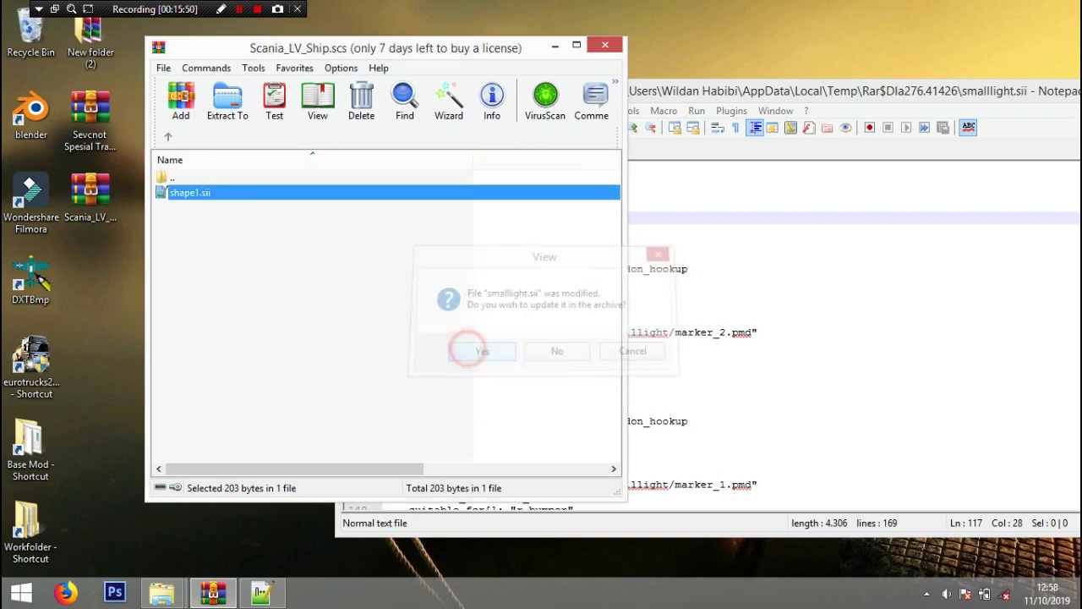
left_click_drag(978, 96, 736, 148)
left_click(1067, 138)
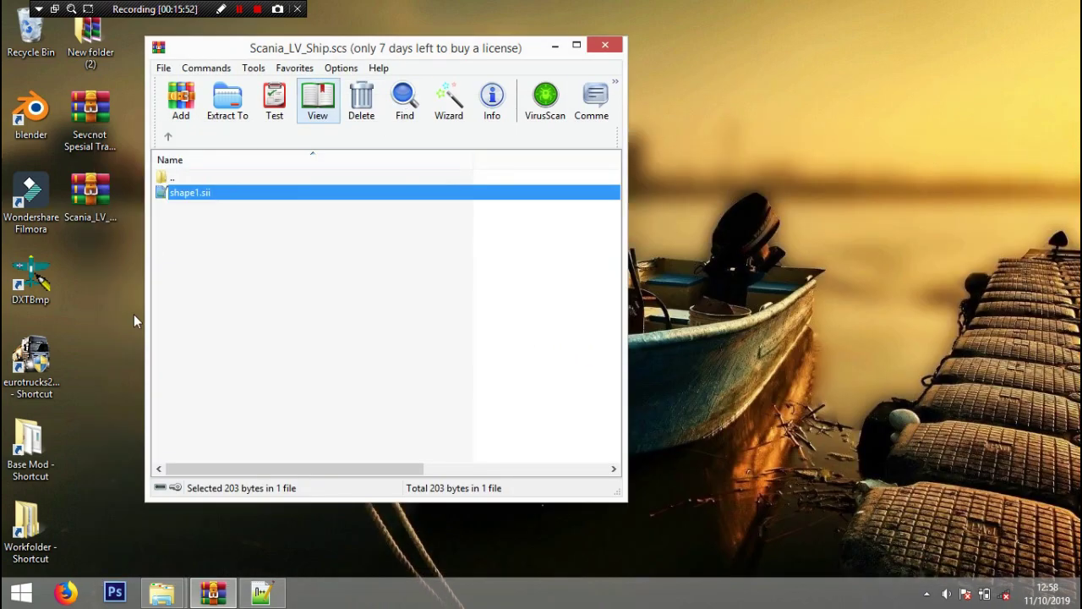
Step: Open the def/vehicle/addon_hookups folder of Spesial Transport 1.35 inside the Base Mod folder
mouse_move(165, 584)
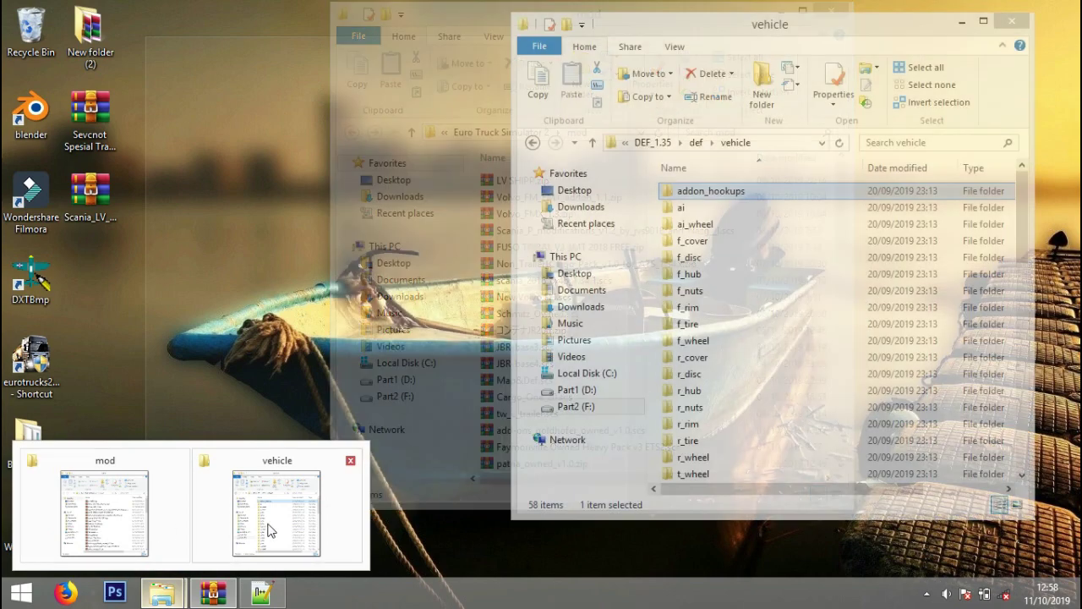
left_click(277, 517)
left_click(653, 142)
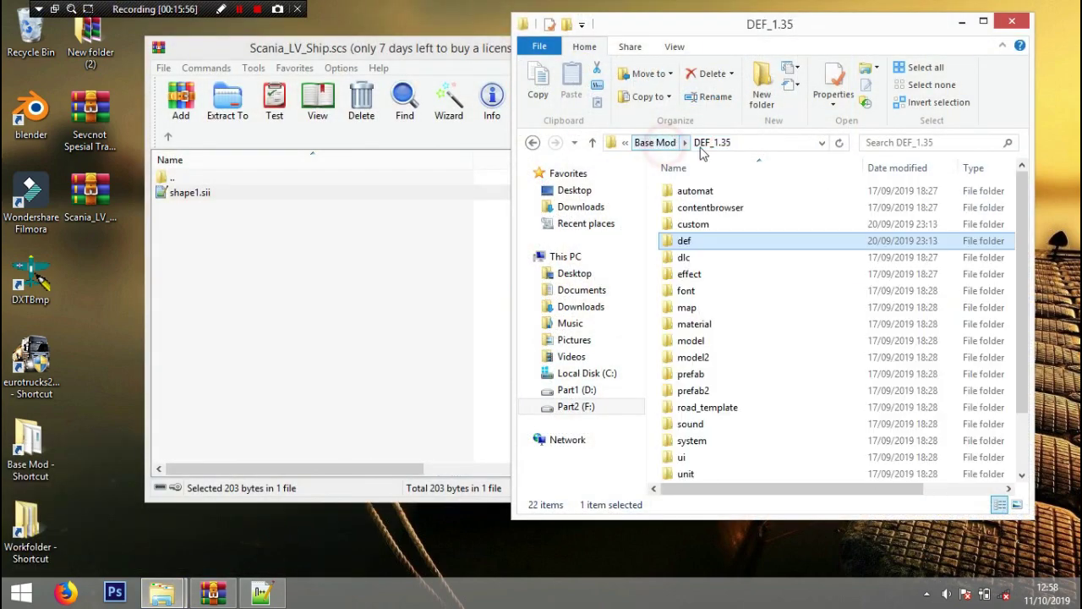
left_click(660, 142)
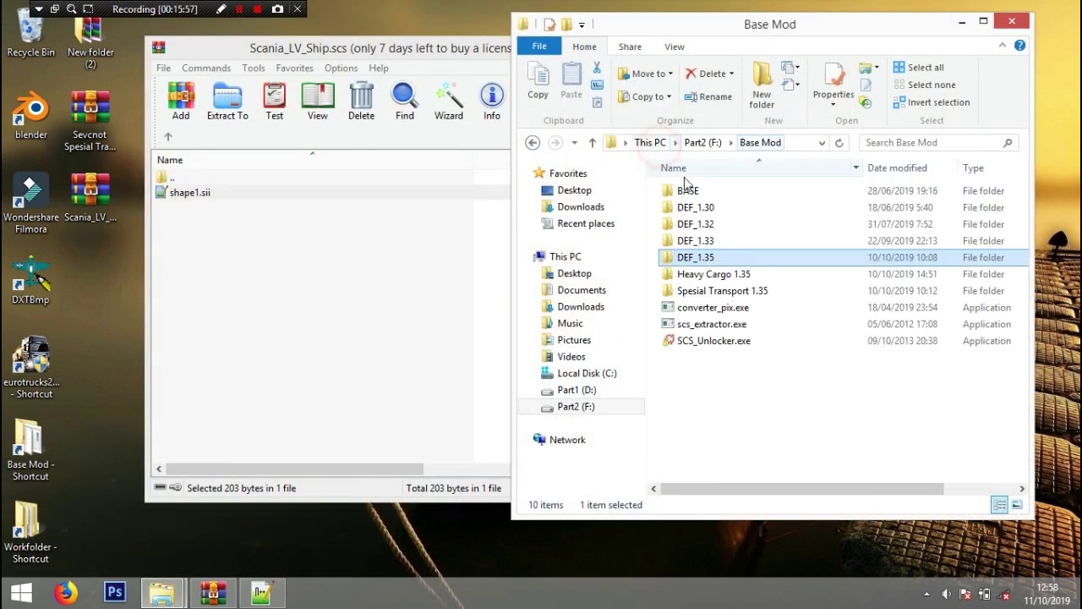
double_click(700, 288)
left_click(726, 207)
double_click(726, 207)
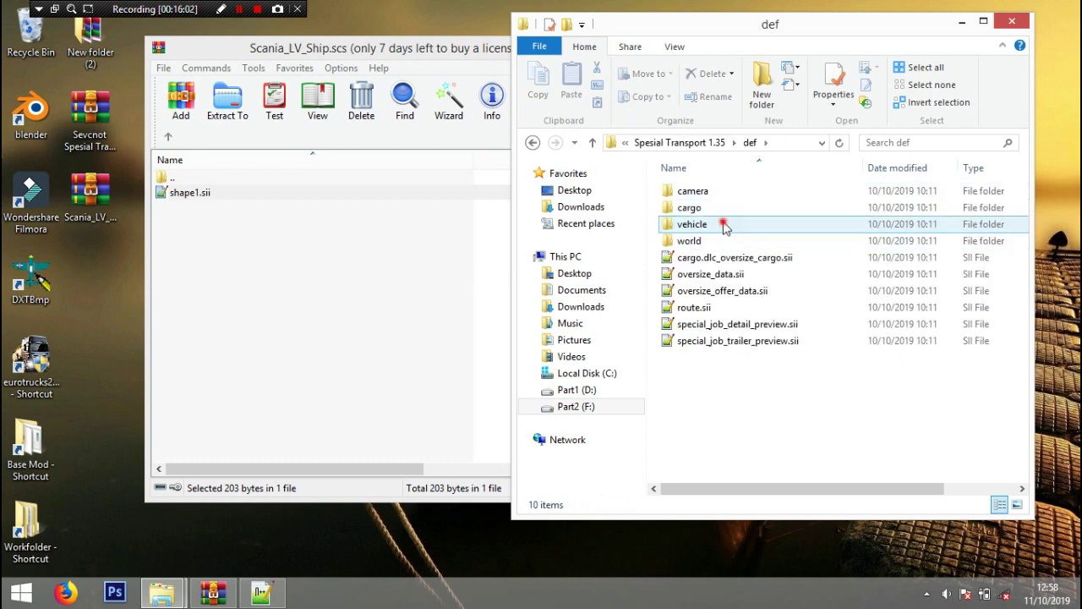
double_click(723, 224)
double_click(734, 193)
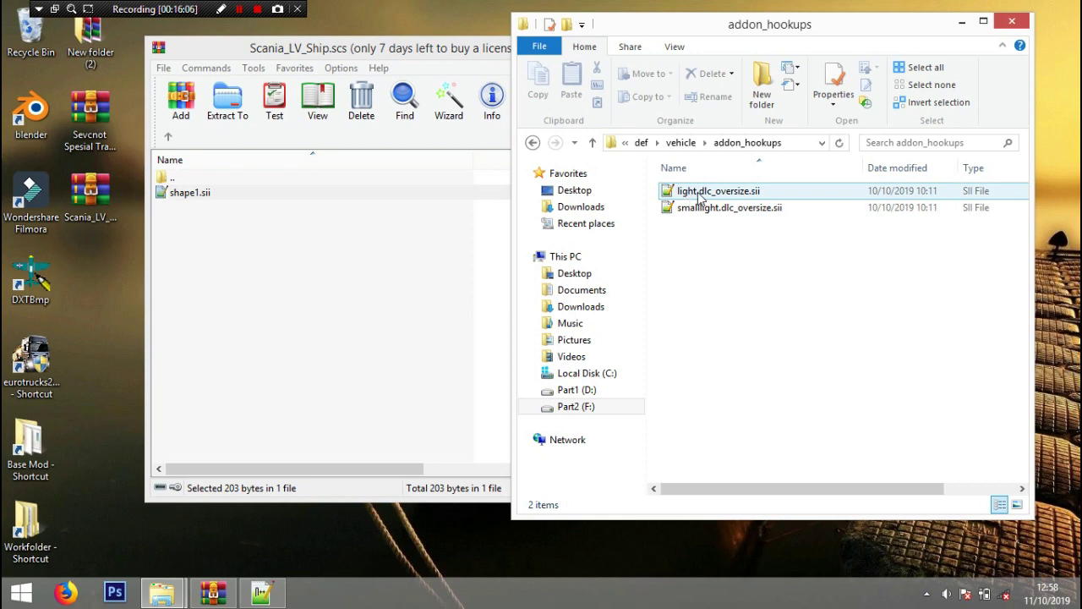
Step: Examine the beacon entries and their suitable_for lines in light.dlc_oversize.sii, closing the file when done
double_click(701, 194)
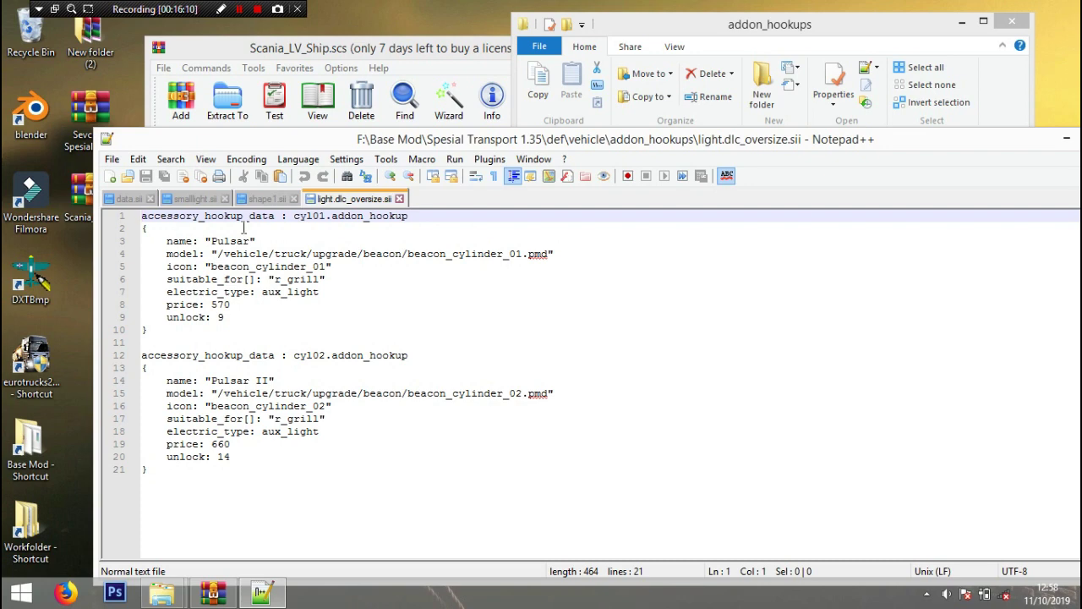
left_click(399, 198)
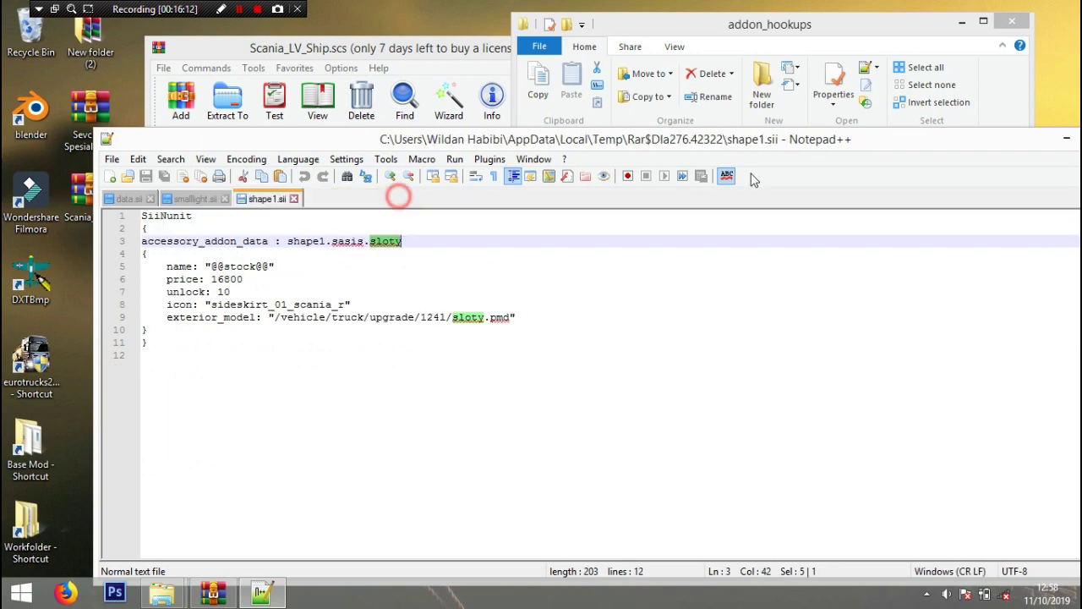
left_click(818, 27)
left_click_drag(368, 144, 337, 332)
left_click(1042, 327)
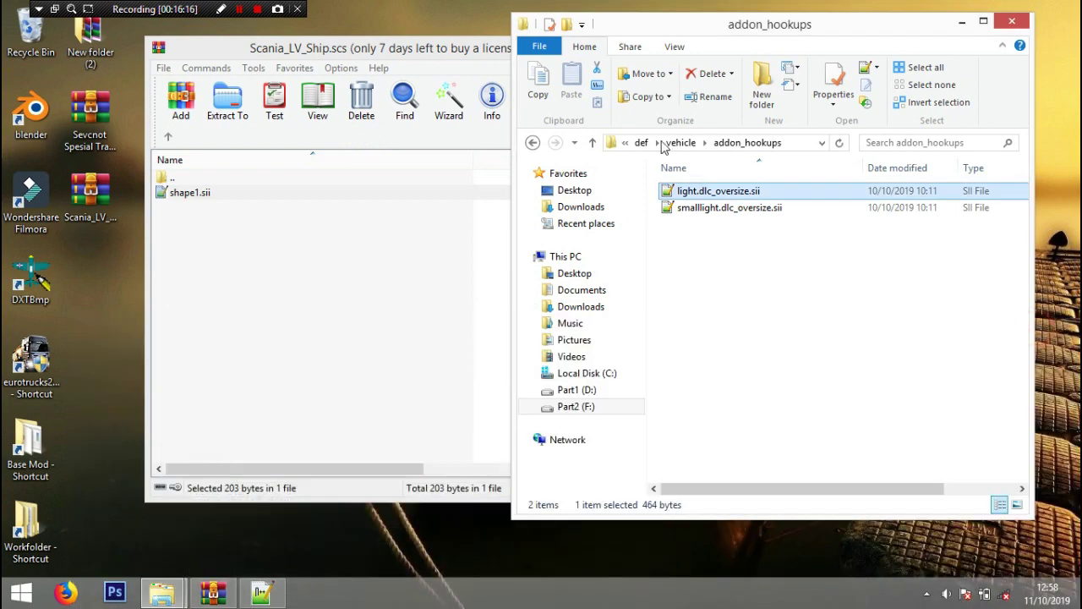
Step: Add smalllight.dlc_oversize.sii from the Spesial Transport folder to def/vehicle/addon_hookups in the Scania_LV_Ship.scs archive
left_click(168, 137)
left_click(167, 137)
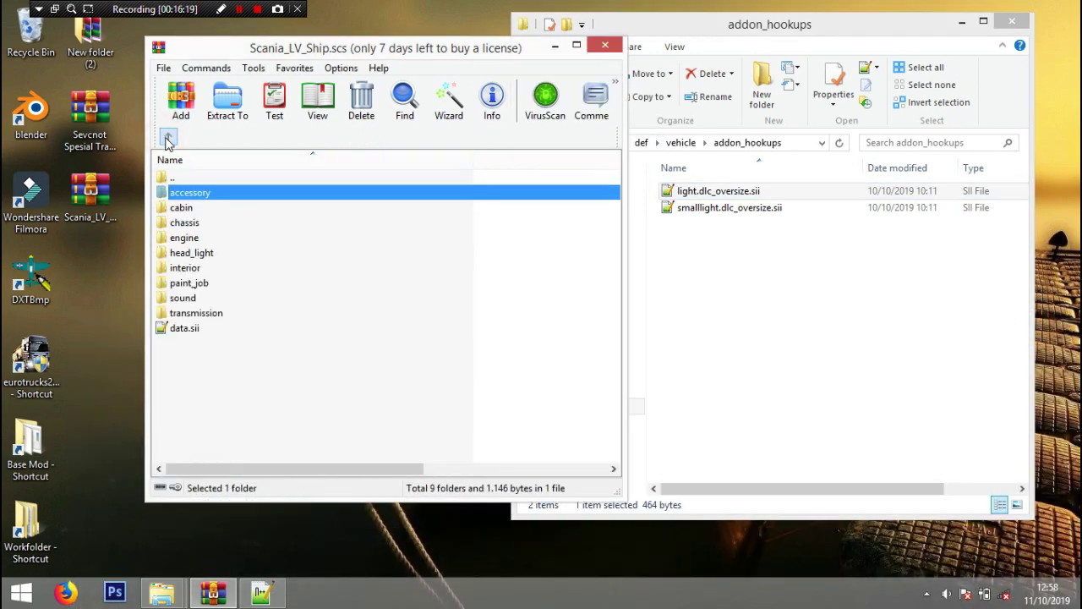
left_click(167, 139)
left_click(168, 136)
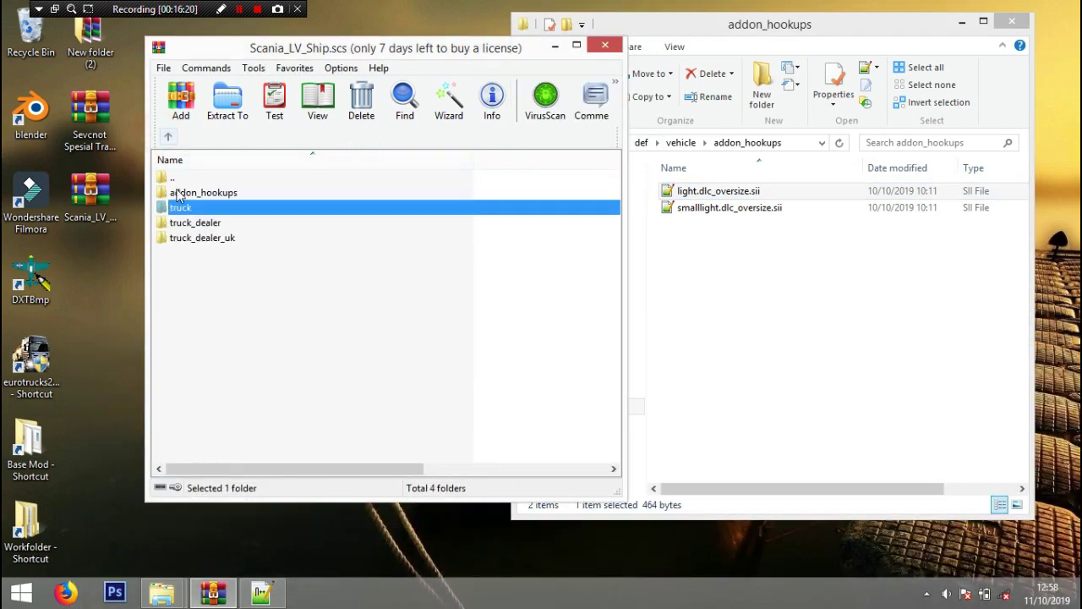
double_click(178, 190)
left_click(683, 257)
left_click_drag(715, 210, 265, 273)
left_click(321, 302)
left_click(321, 318)
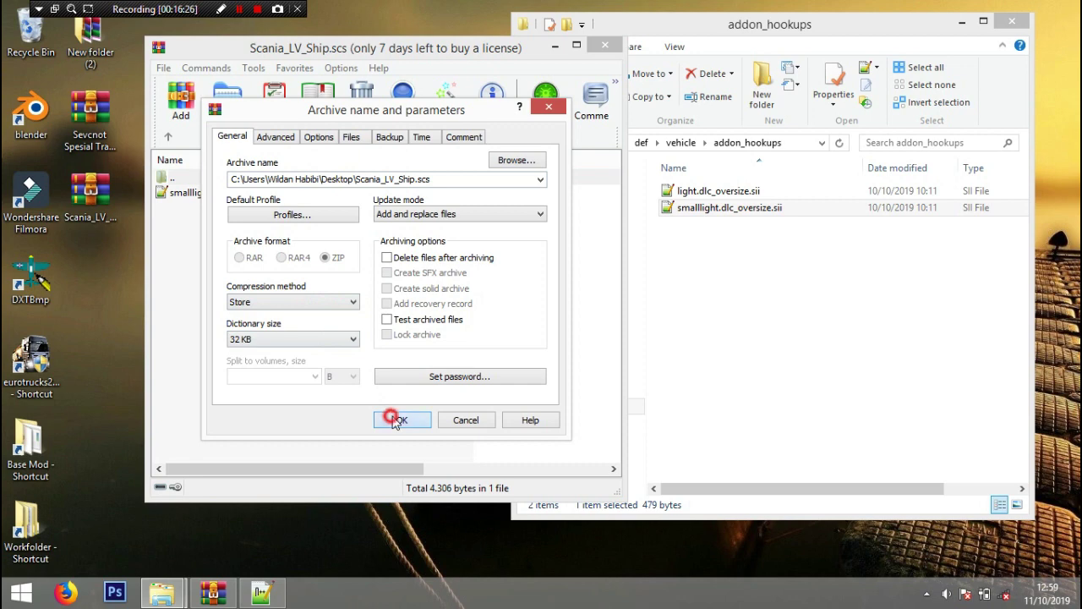
left_click(399, 418)
left_click(1012, 21)
Step: Insert suitable_for[]: "sloty" below exhaust_r in the archive's smalllight.dlc_oversize.sii and save the file
double_click(264, 192)
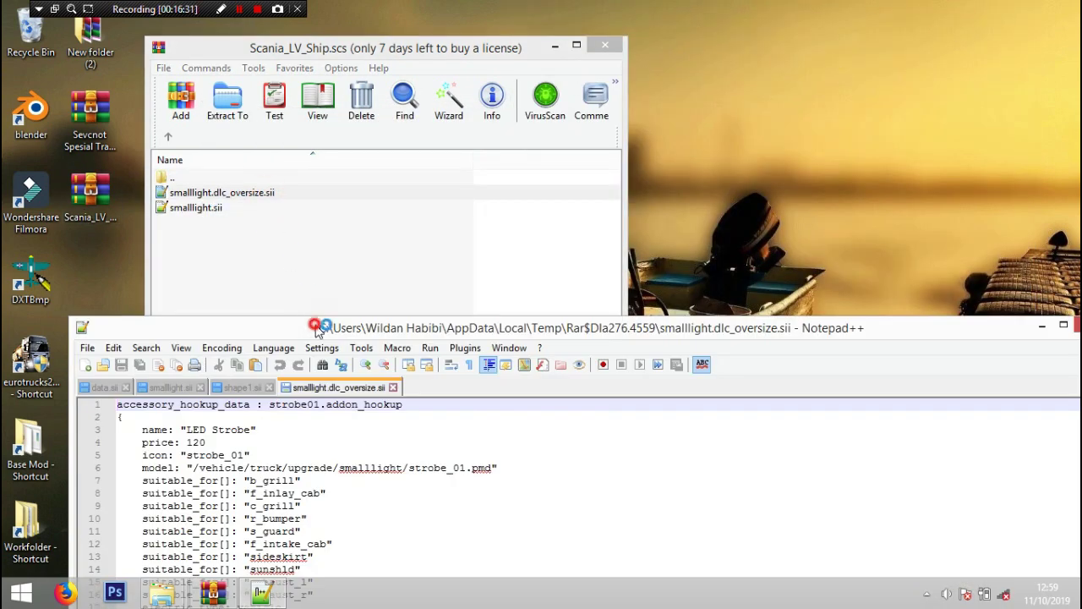
left_click_drag(314, 326, 537, 59)
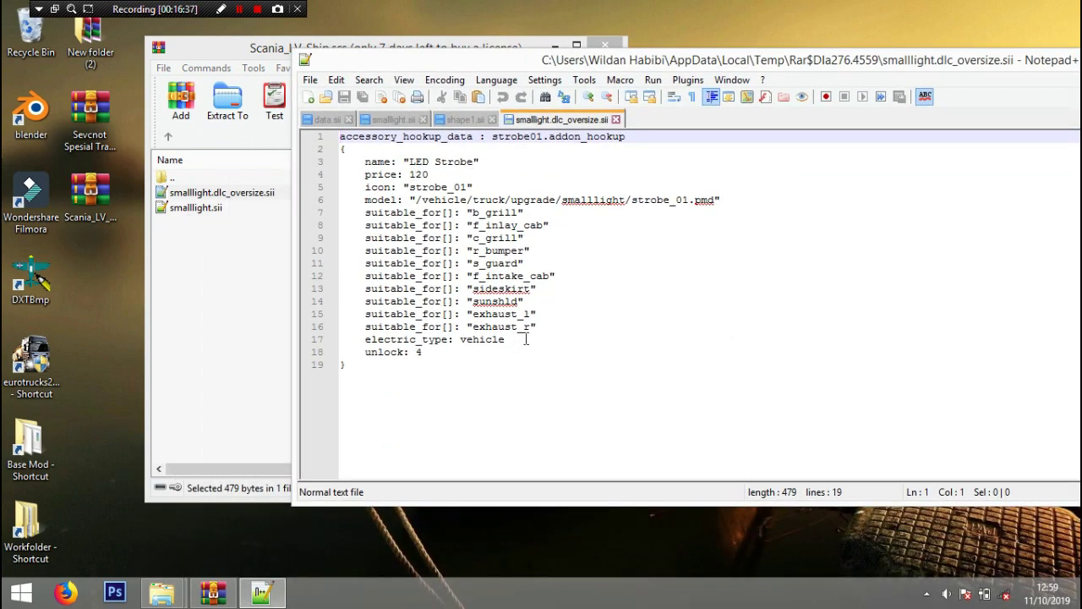
left_click(558, 327)
key("Return")
key("Return")
key("Return")
key("Up")
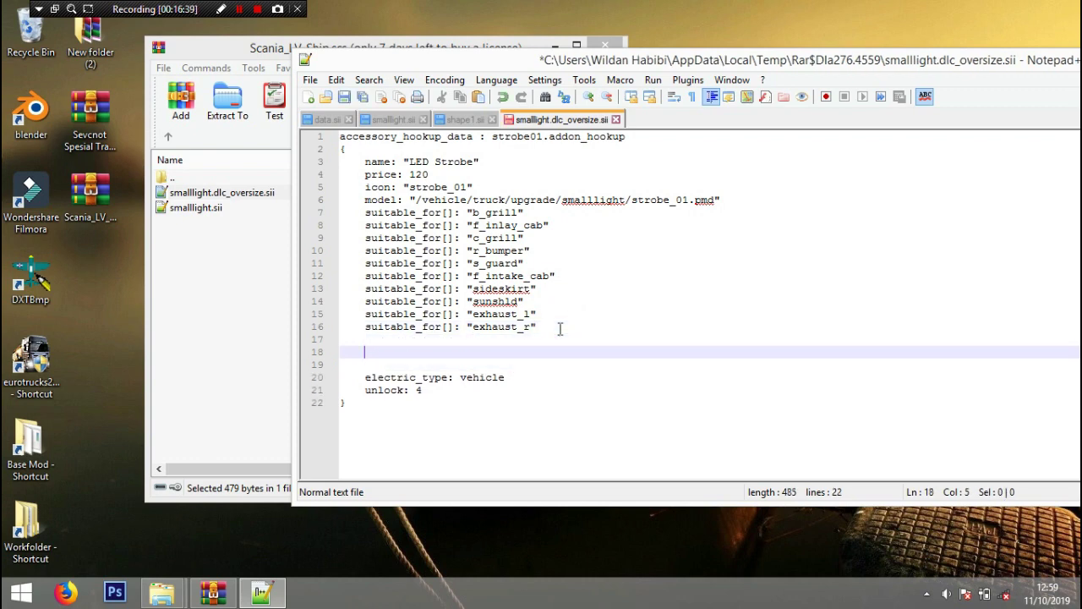
key("Up")
type("suitable_for[]: \"sloty\"")
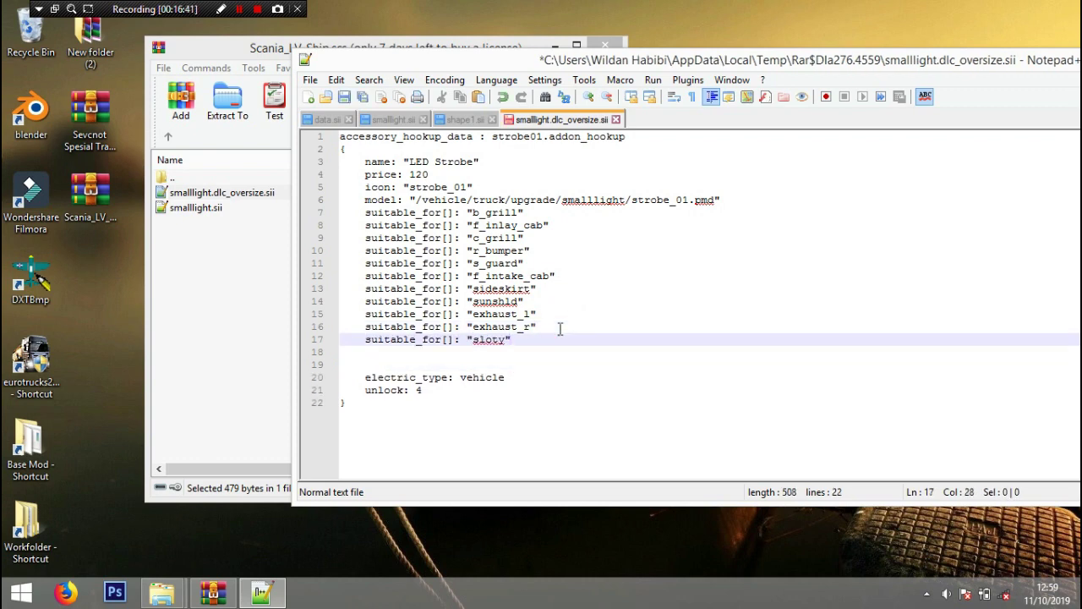
key("ctrl+s")
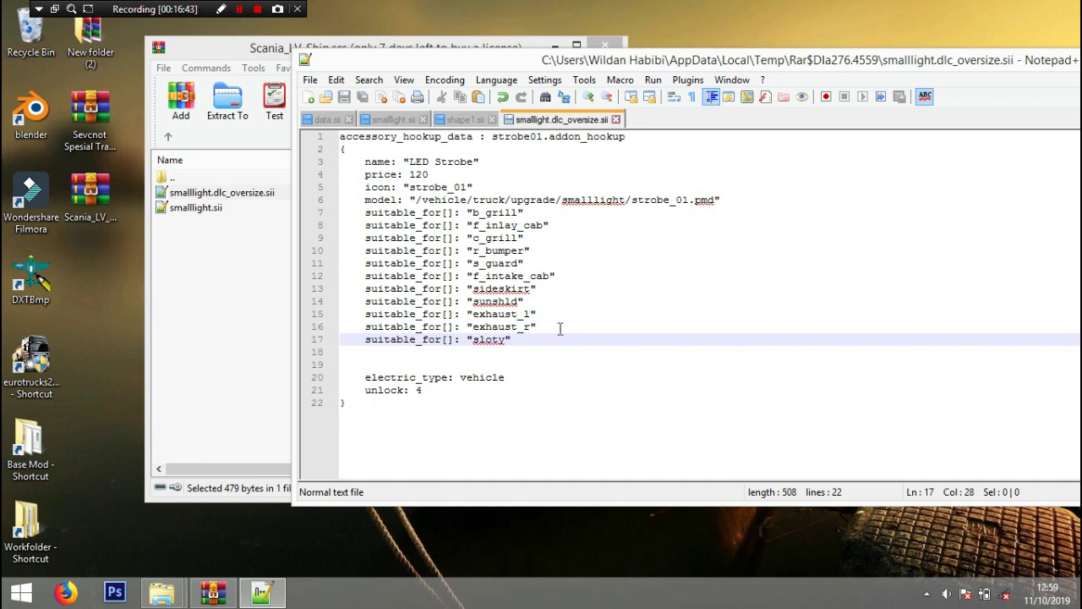
Step: Update smalllight.dlc_oversize.sii in the archive, closing the text editor, and return to the archive's root folder
left_click(261, 309)
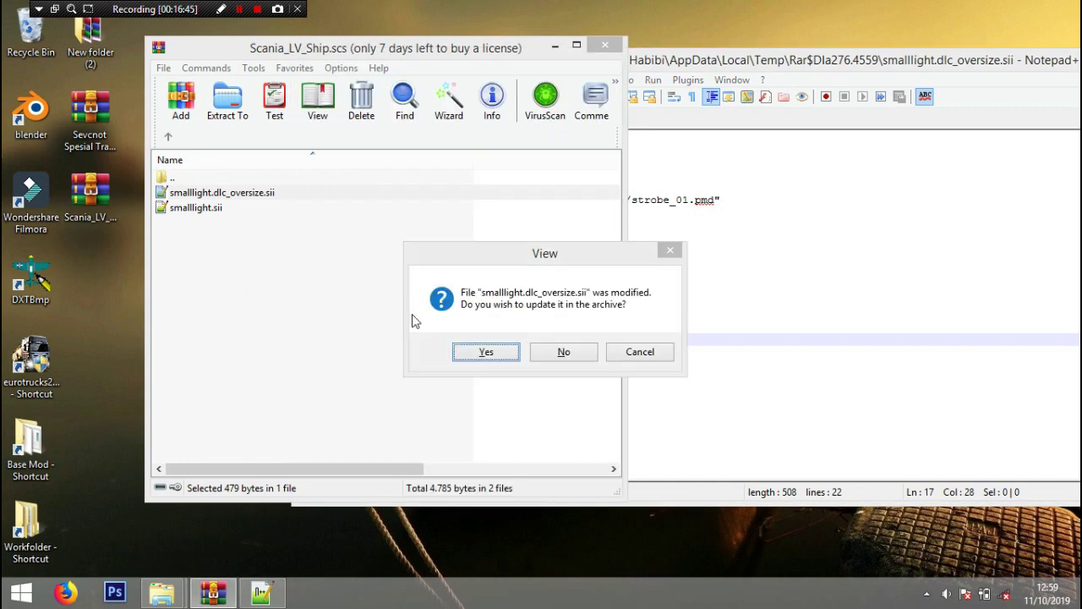
left_click(486, 352)
left_click(1014, 60)
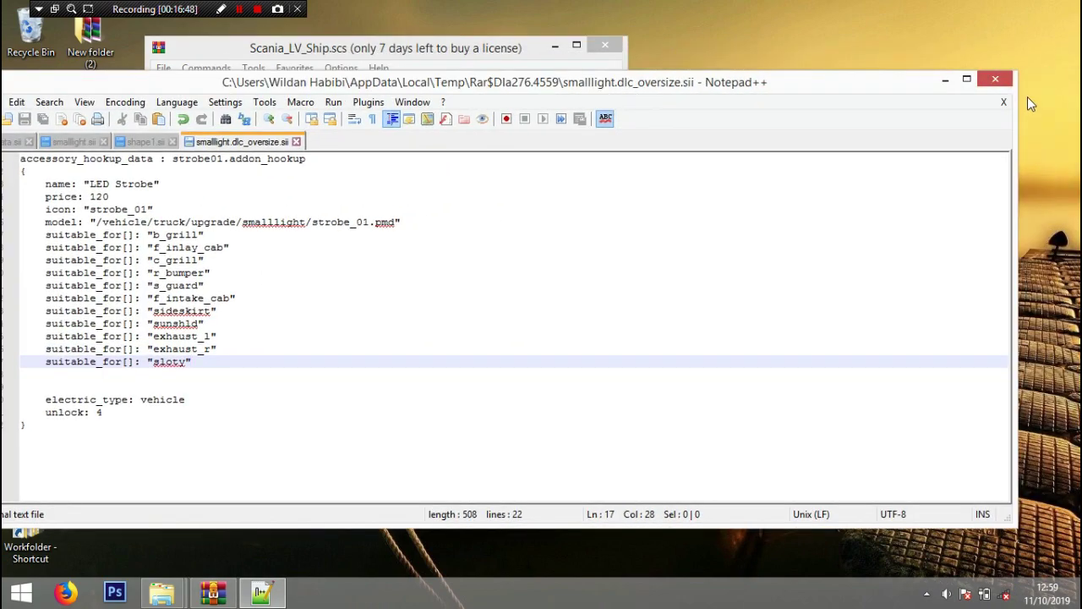
left_click(999, 79)
left_click(170, 138)
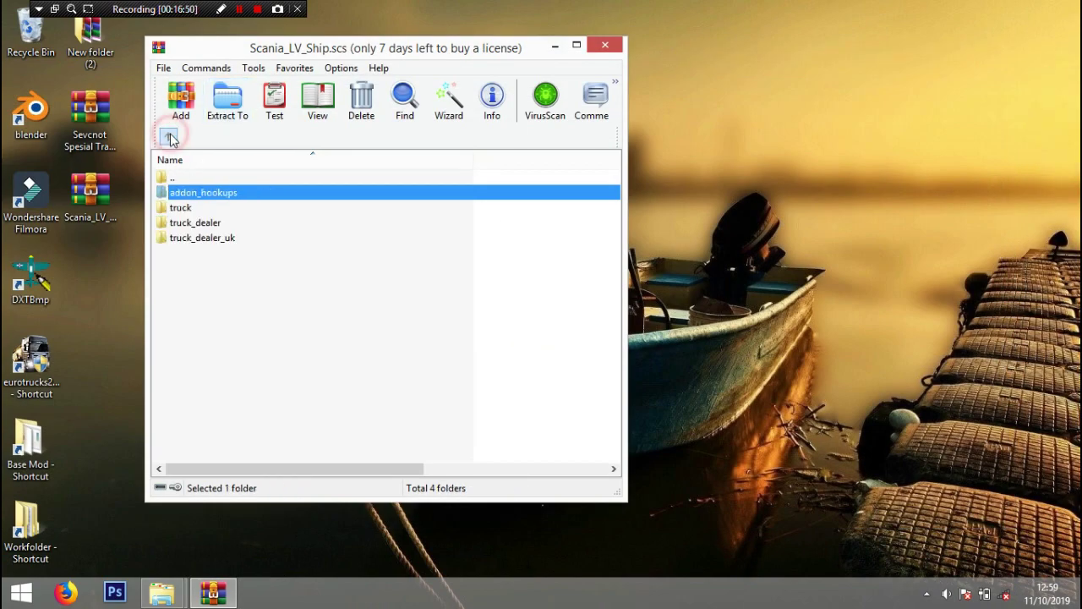
left_click(170, 138)
left_click(170, 138)
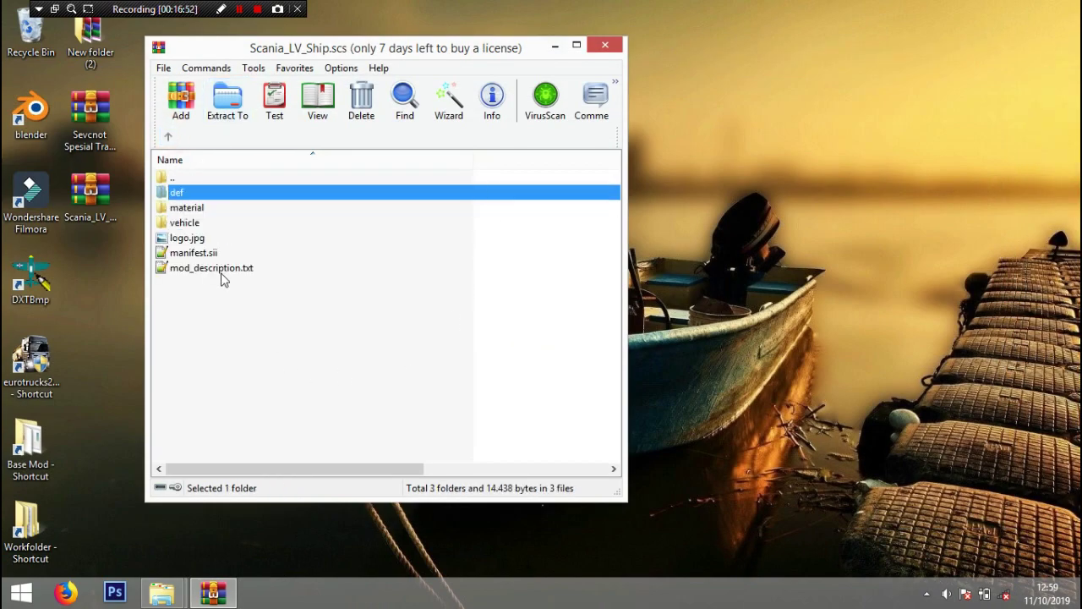
Step: Copy Scania_LV_Ship.scs from the desktop into the Euro Truck Simulator 2 mod folder
mouse_move(161, 592)
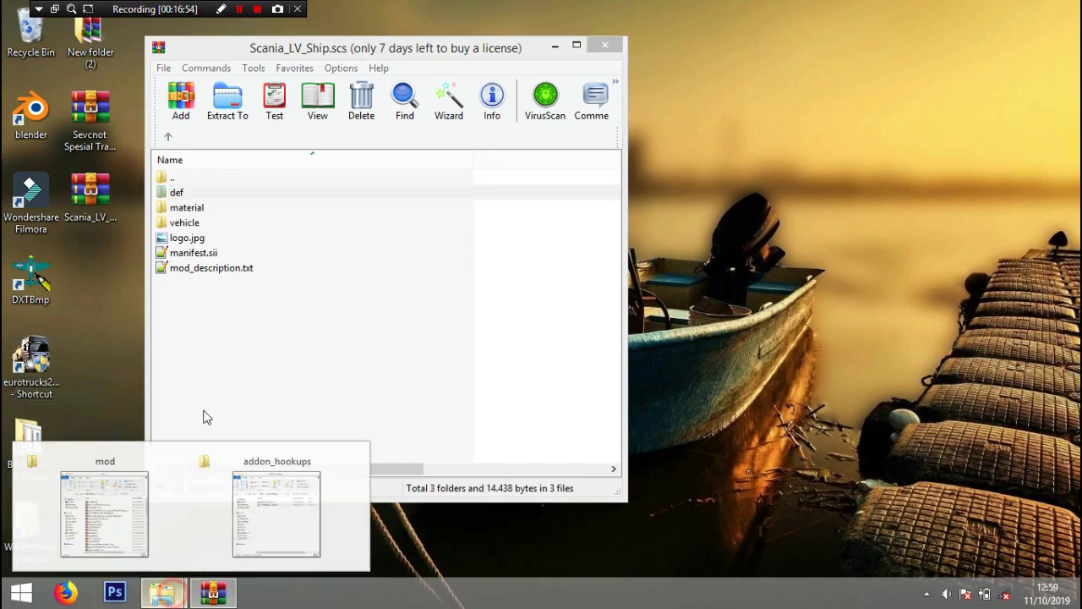
left_click(160, 486)
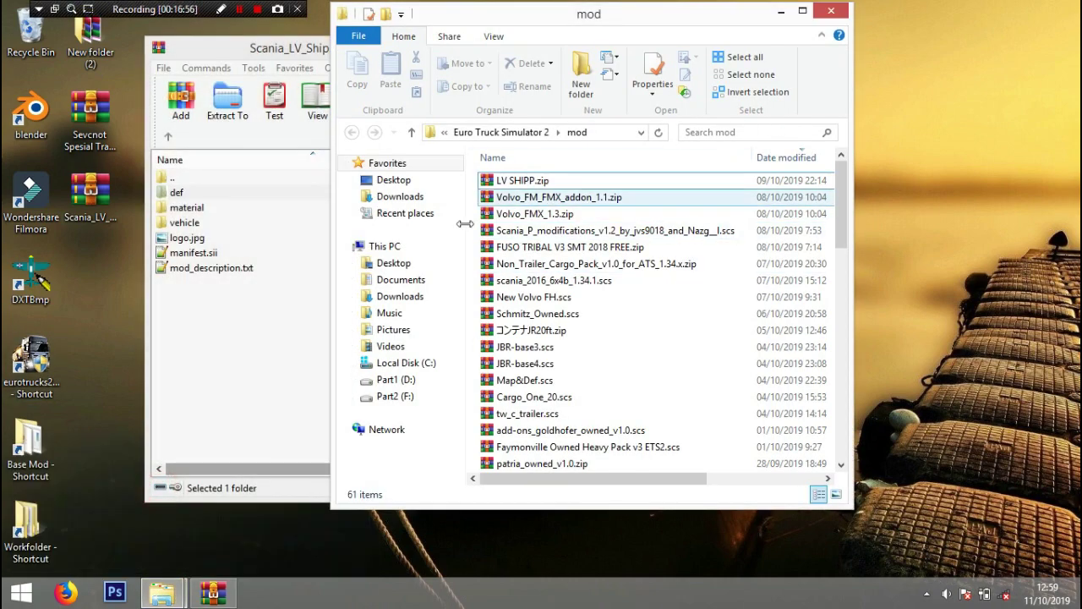
right_click(101, 194)
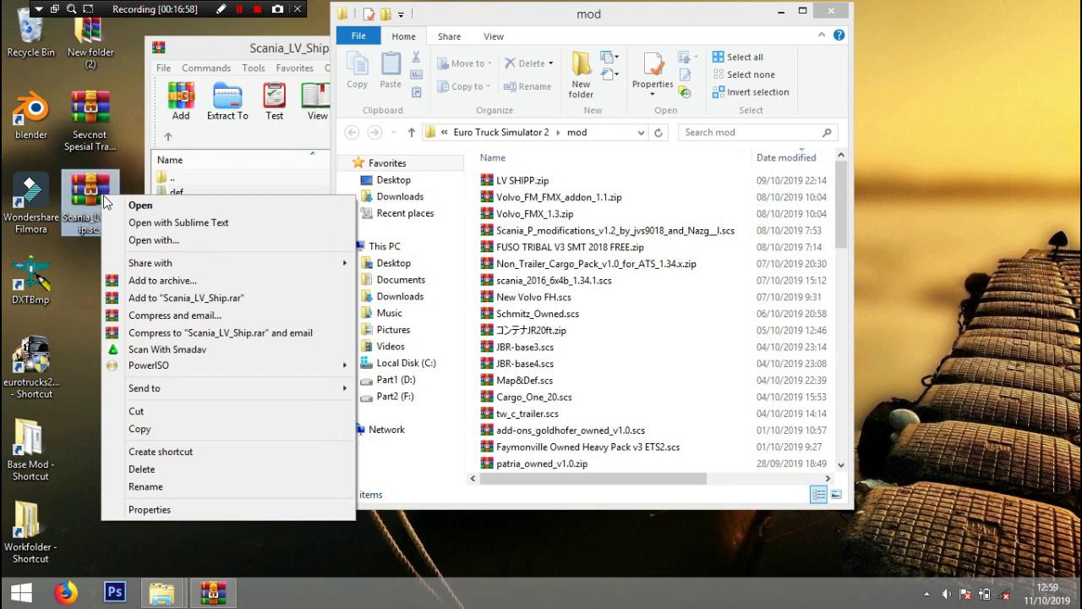
left_click(167, 428)
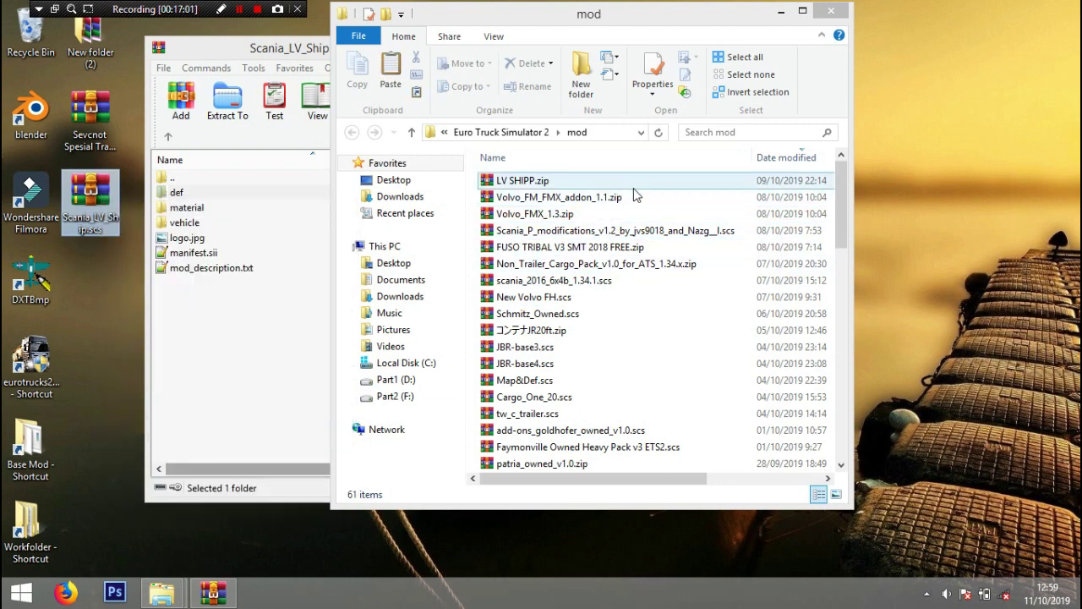
left_click(670, 197)
left_click_drag(624, 491, 729, 488)
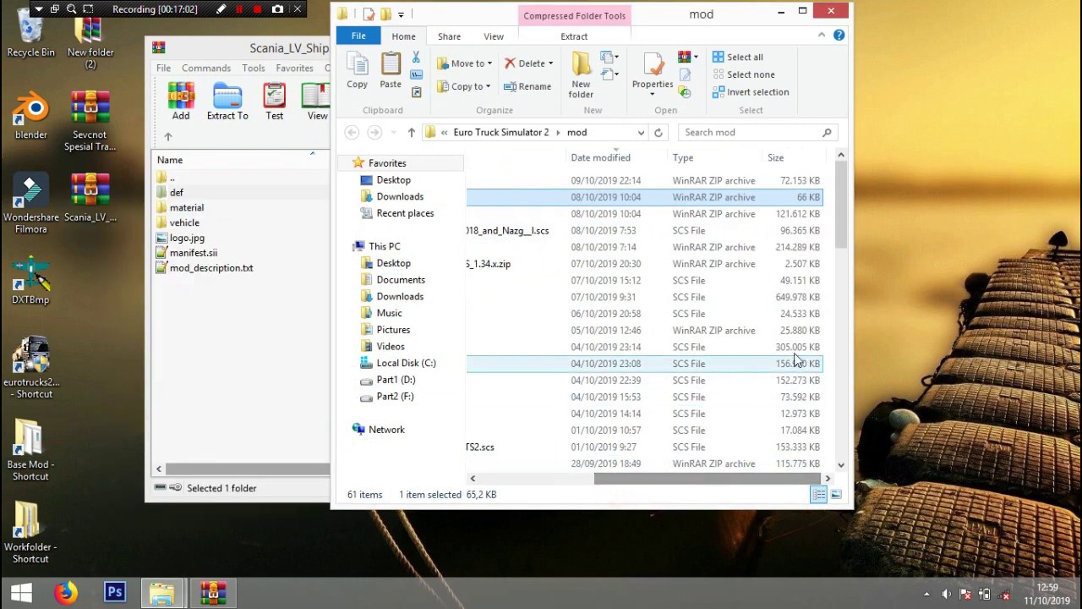
right_click(829, 317)
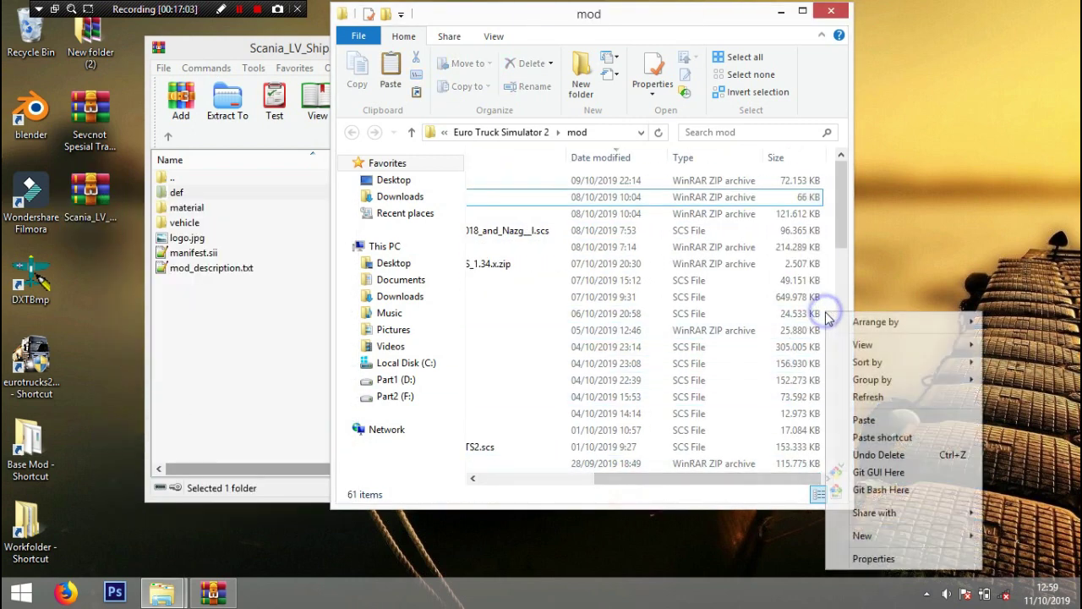
left_click(863, 420)
left_click_drag(740, 482, 626, 482)
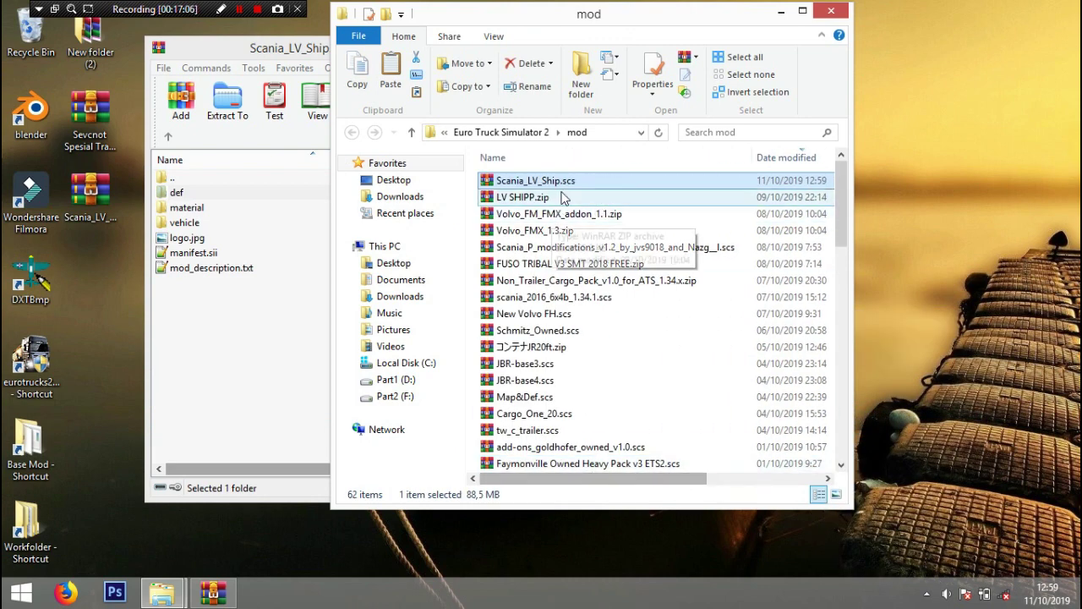
Step: Launch Euro Truck Simulator 2, clear away the archive and mod folder windows, and accept the advanced SDK features request
double_click(30, 356)
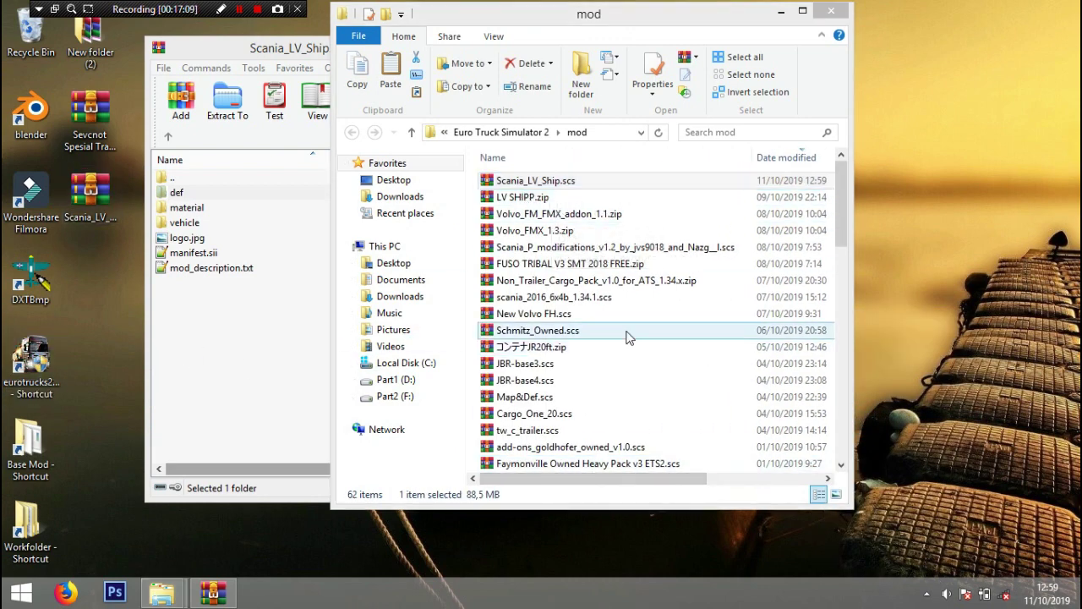
left_click(309, 53)
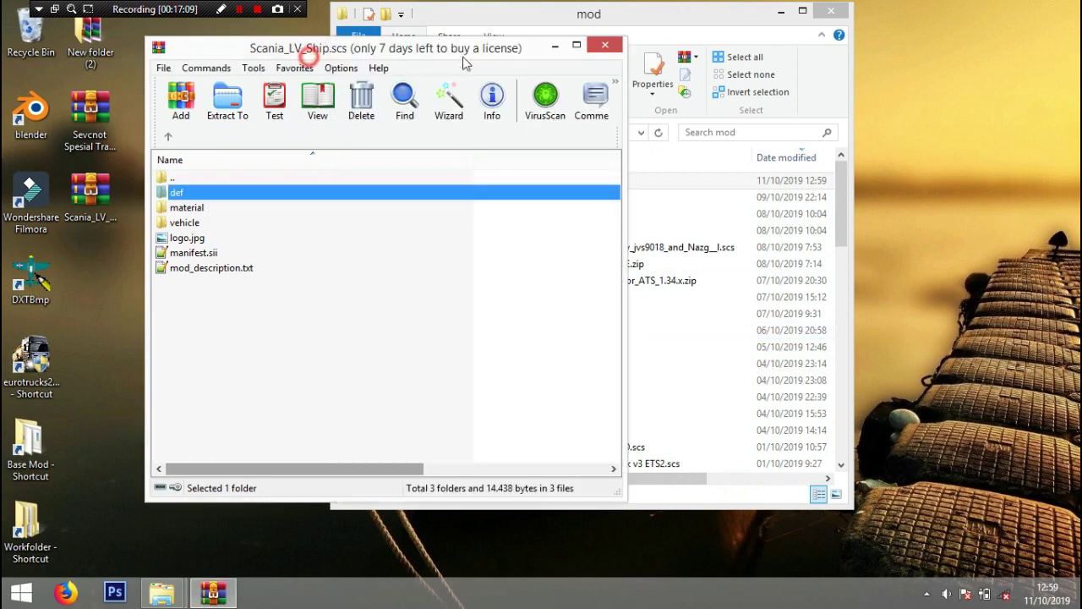
left_click(605, 47)
left_click(780, 12)
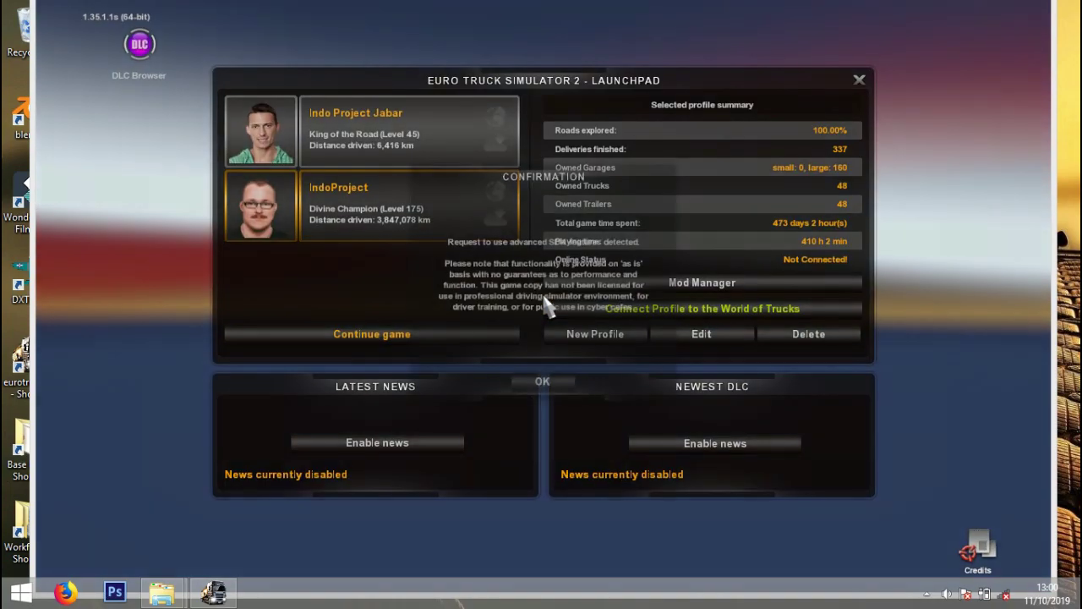
key("Return")
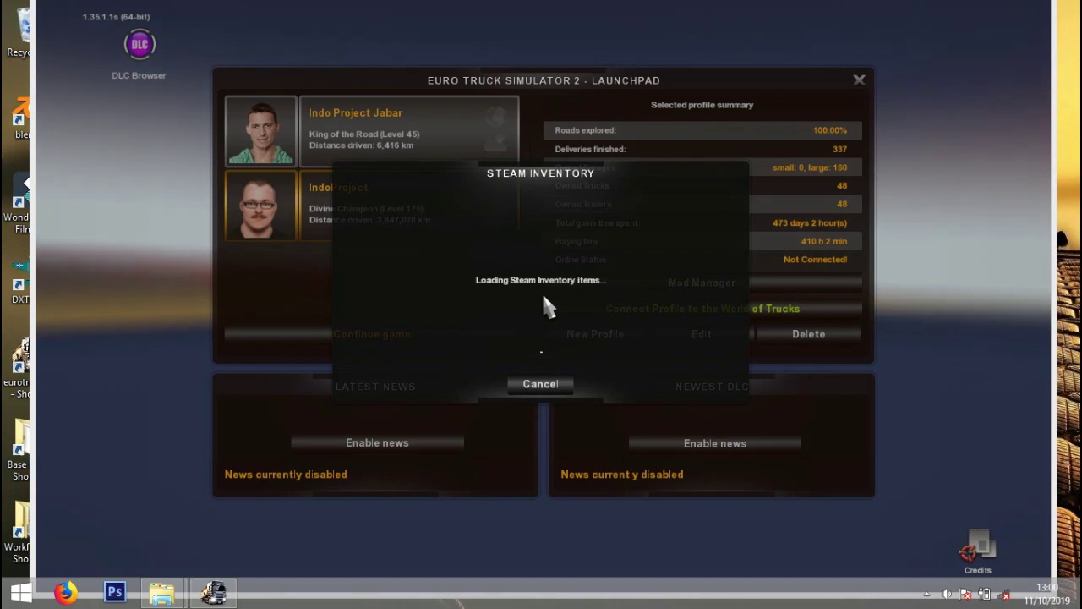
Step: Cancel the Steam inventory loading and review each entry of the active mods list in the Mod Manager
left_click(483, 382)
left_click(669, 283)
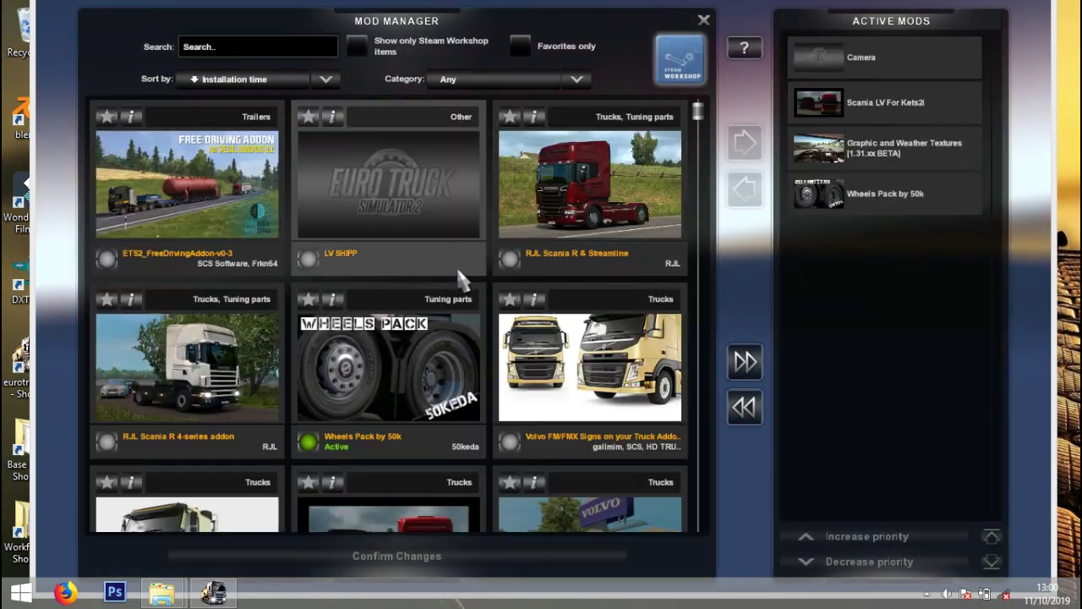
scroll(326, 375, "down", 2)
left_click(883, 103)
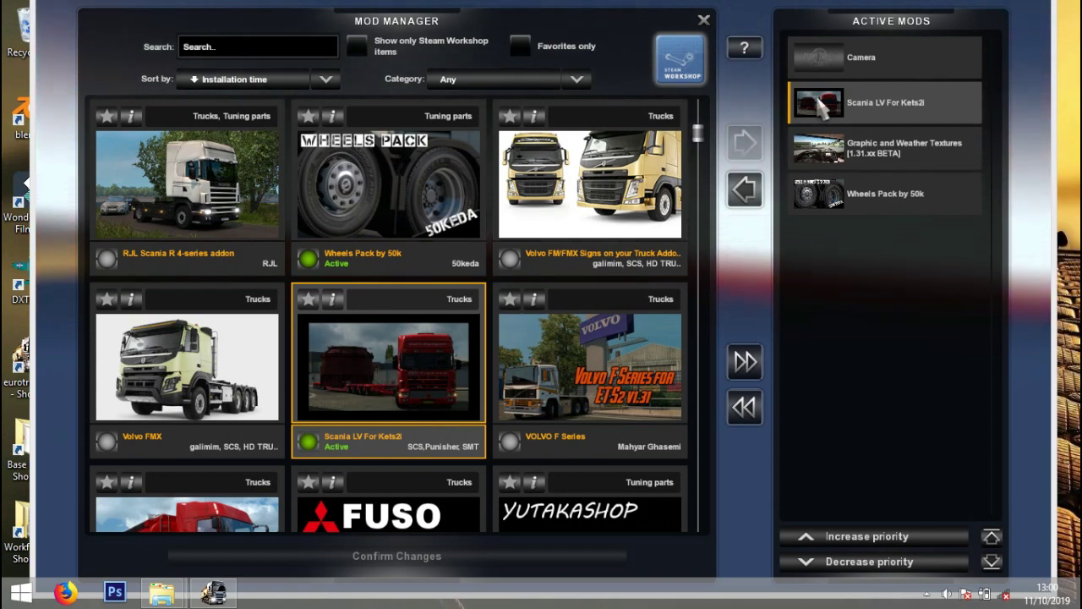
left_click(888, 66)
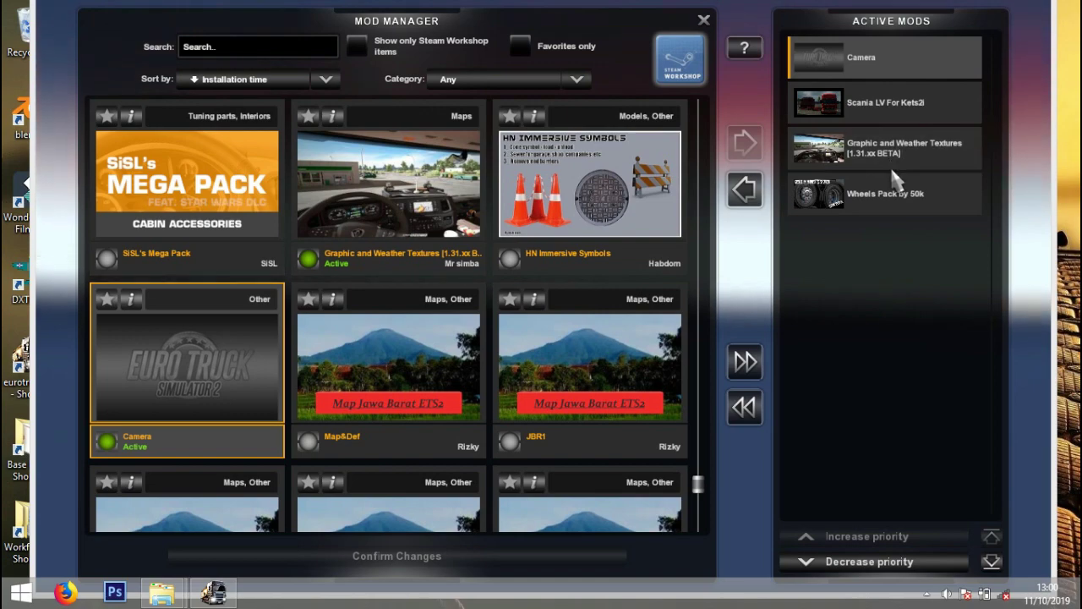
left_click(899, 159)
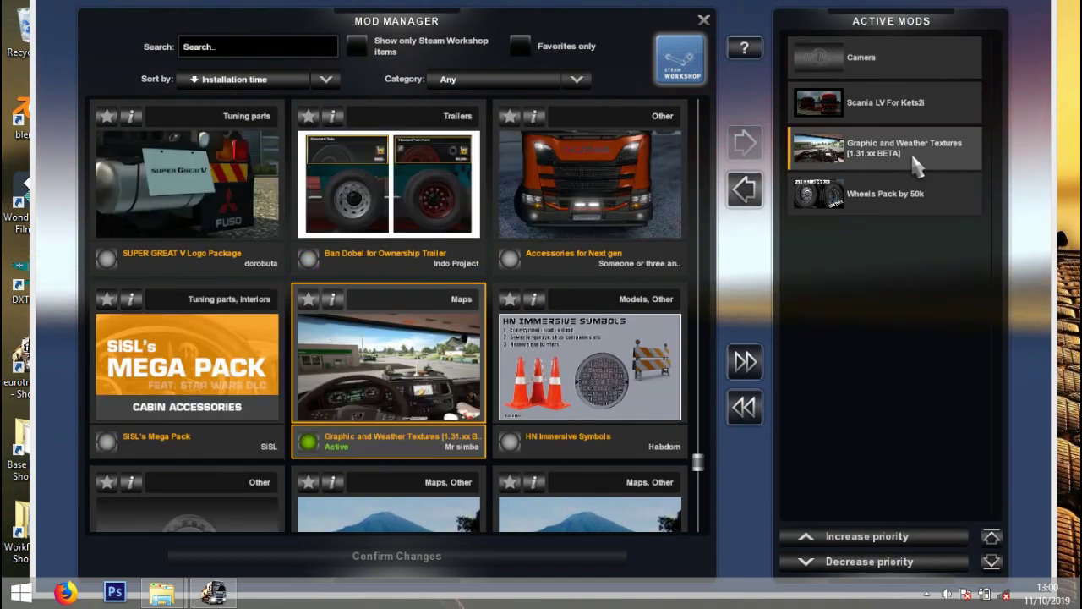
left_click(878, 207)
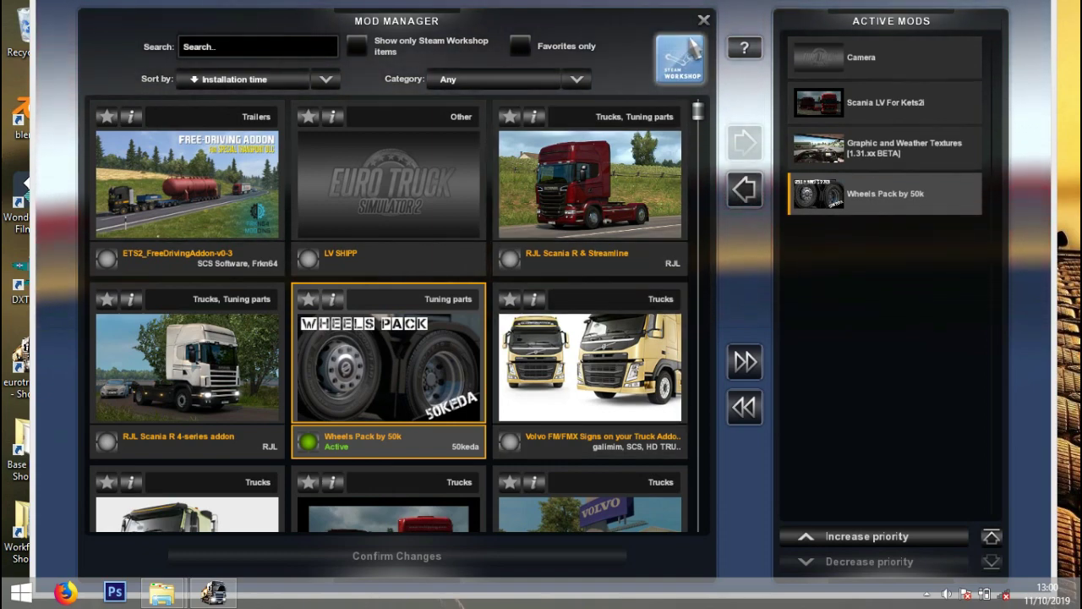
Step: Close the Mod Manager and continue the game with the selected profile
left_click(704, 21)
left_click(497, 380)
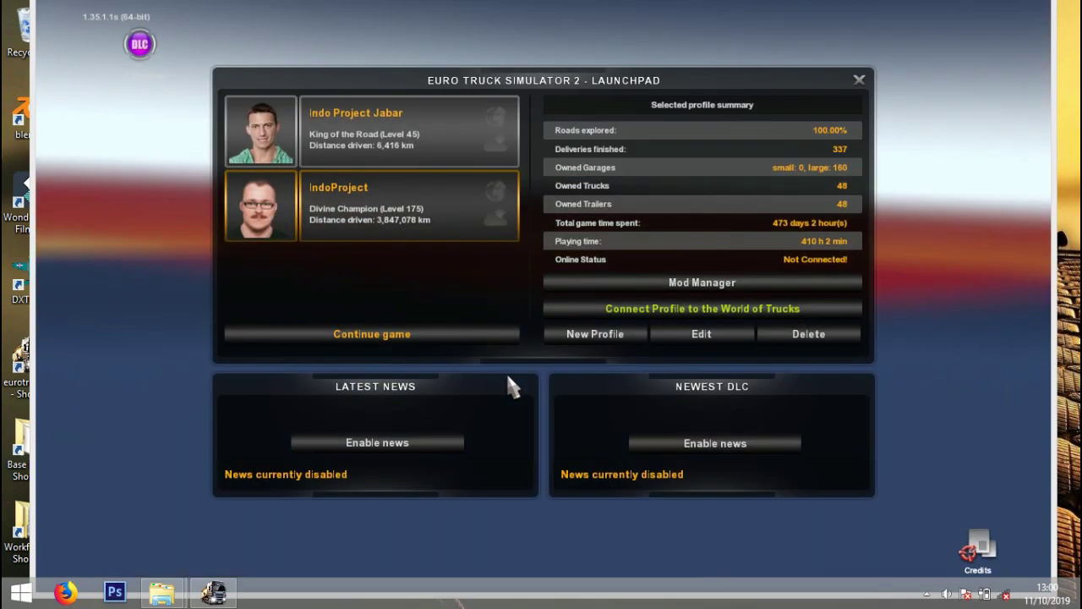
left_click(479, 335)
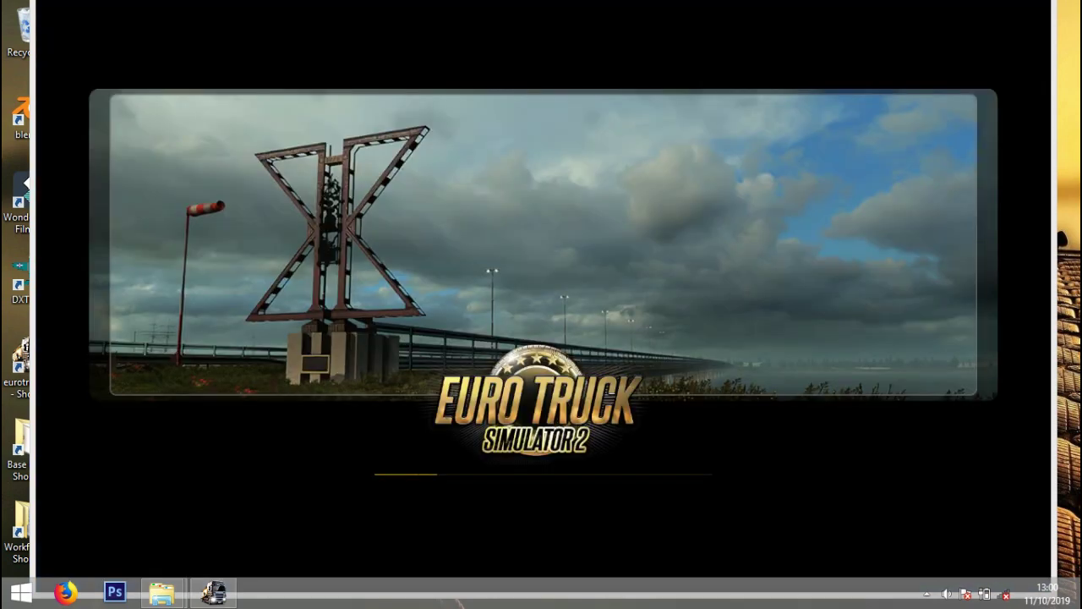
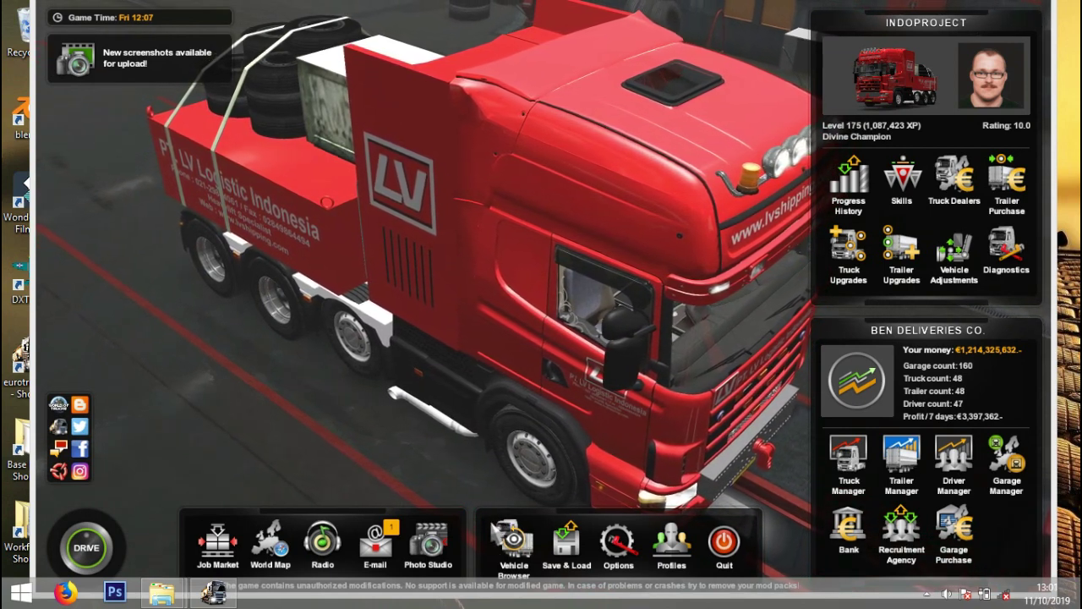
Step: Show autosaves in the load list, load the Week 68 Tuesday 16:22 autosave and accept the game change warning
left_click(567, 537)
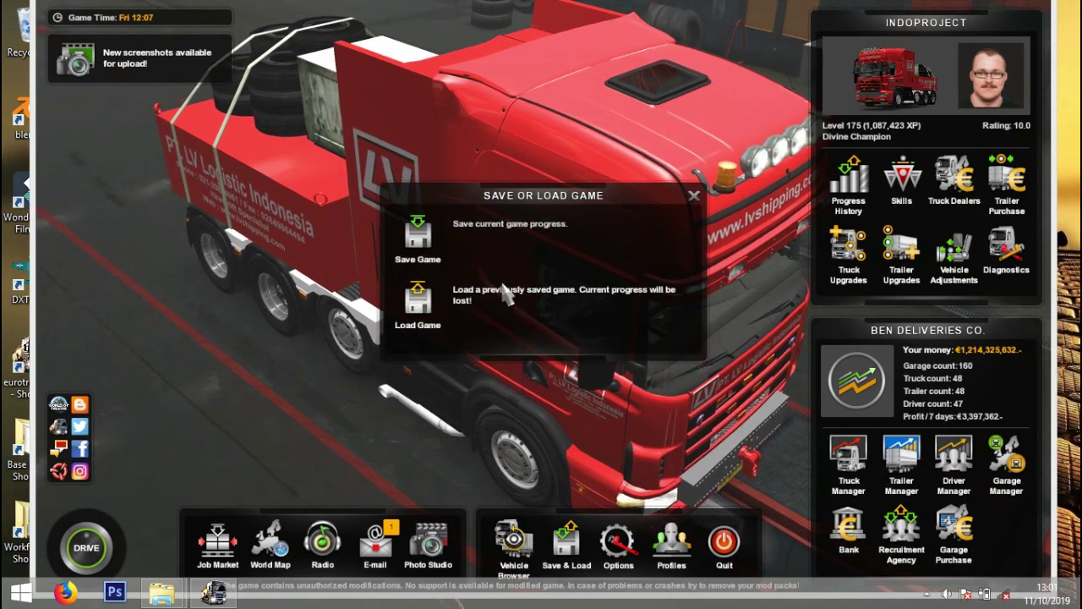
left_click(486, 303)
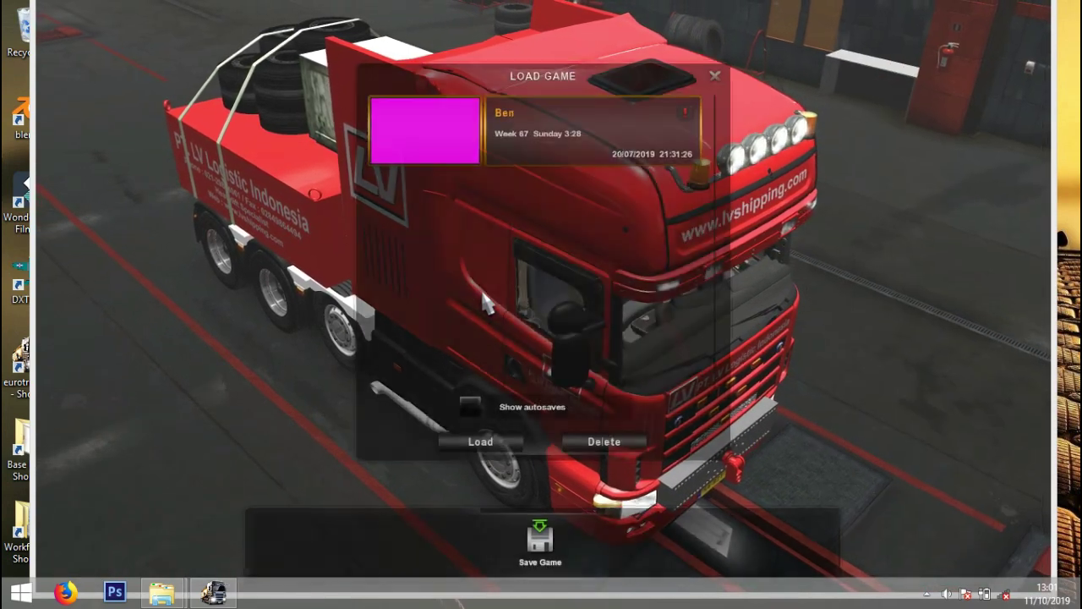
left_click(470, 410)
scroll(516, 355, "down", 8)
left_click(524, 290)
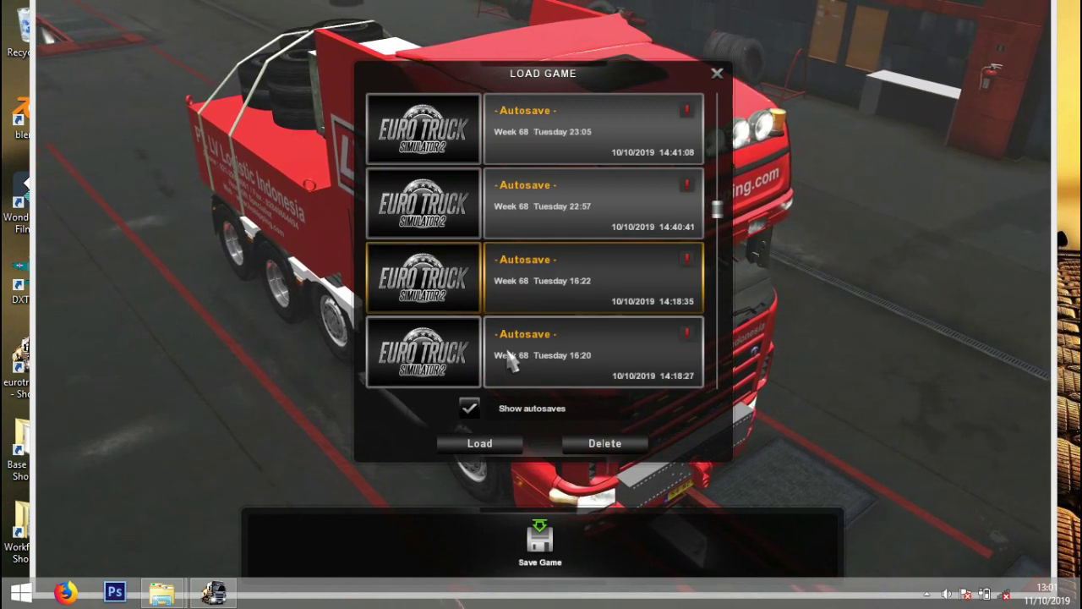
left_click(479, 443)
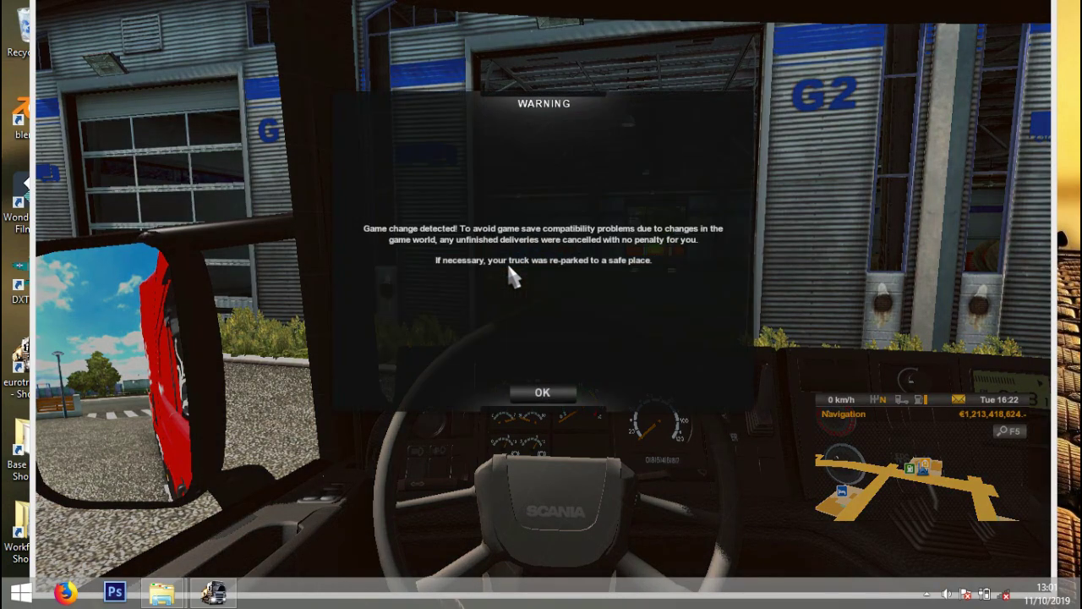
key("Return")
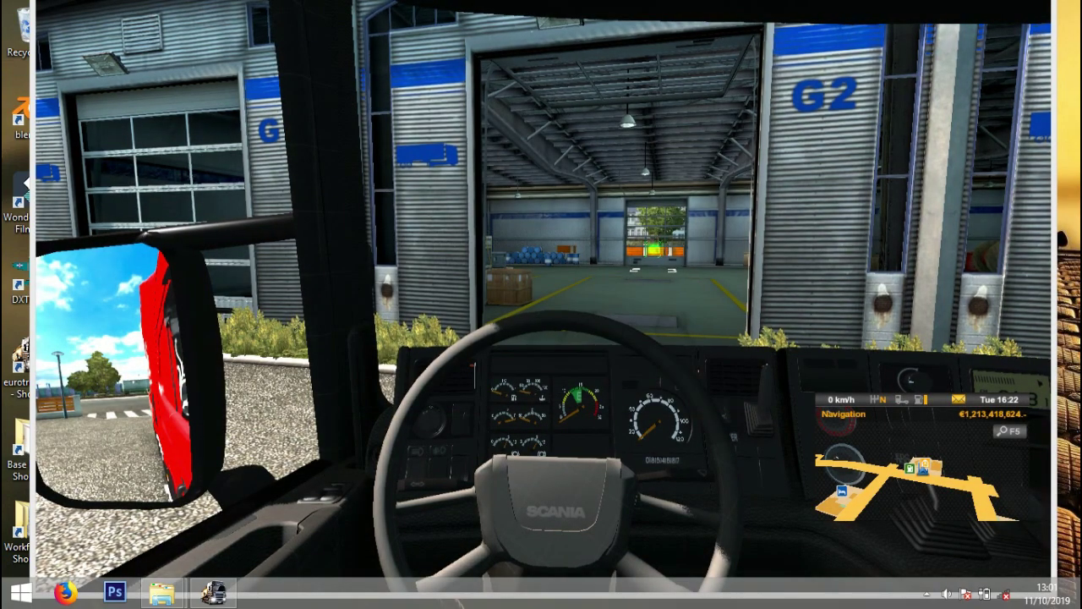
Step: Load the Week 68 Monday 9:09 autosave instead, continuing despite the missing mod dependencies
key("Escape")
left_click(531, 537)
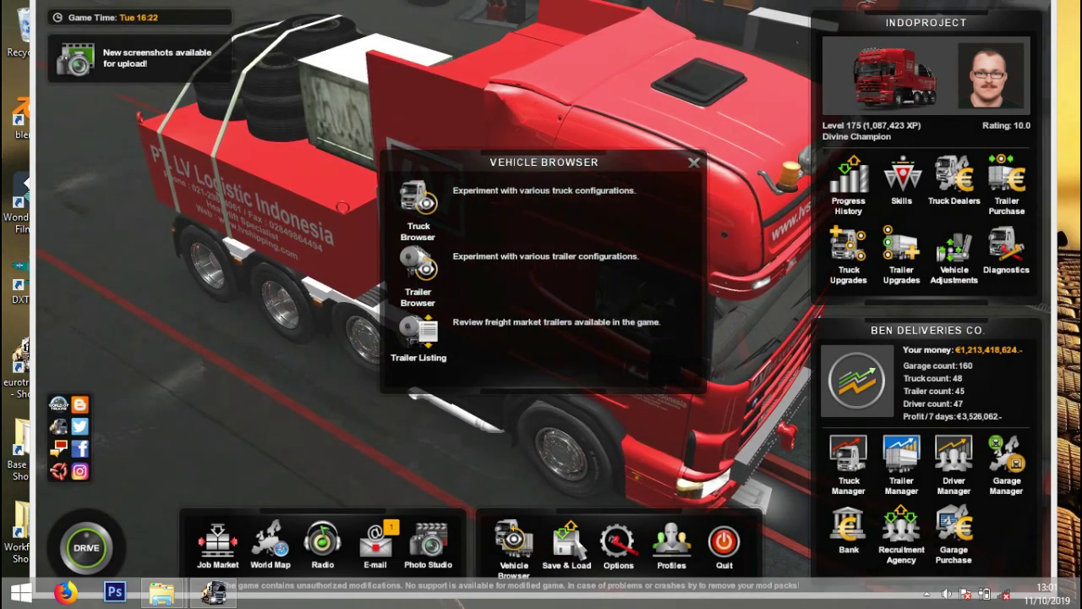
left_click(567, 541)
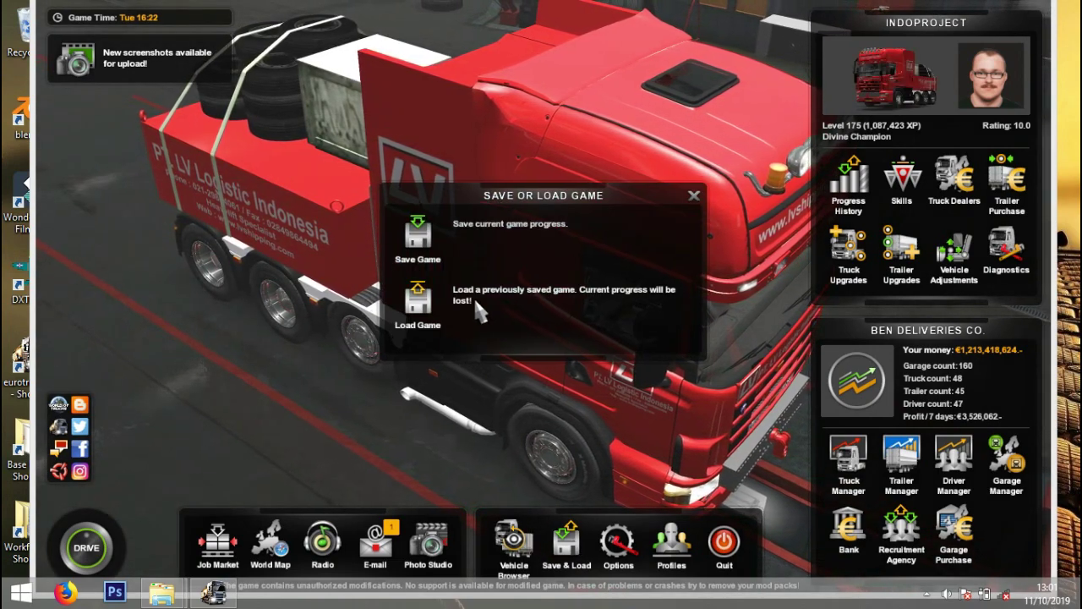
left_click(475, 306)
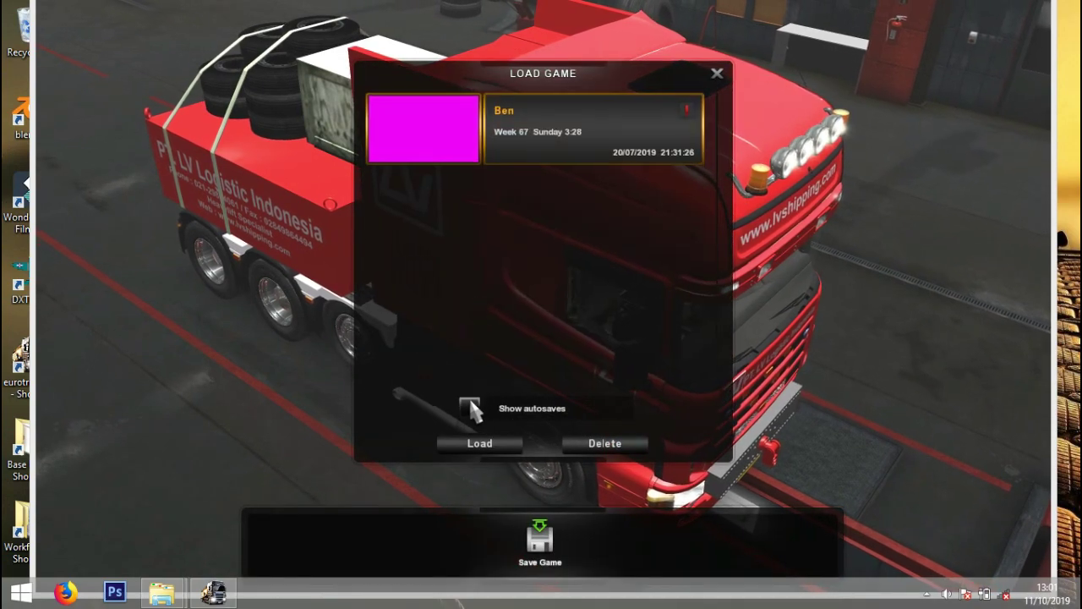
left_click(469, 408)
scroll(477, 338, "down", 5)
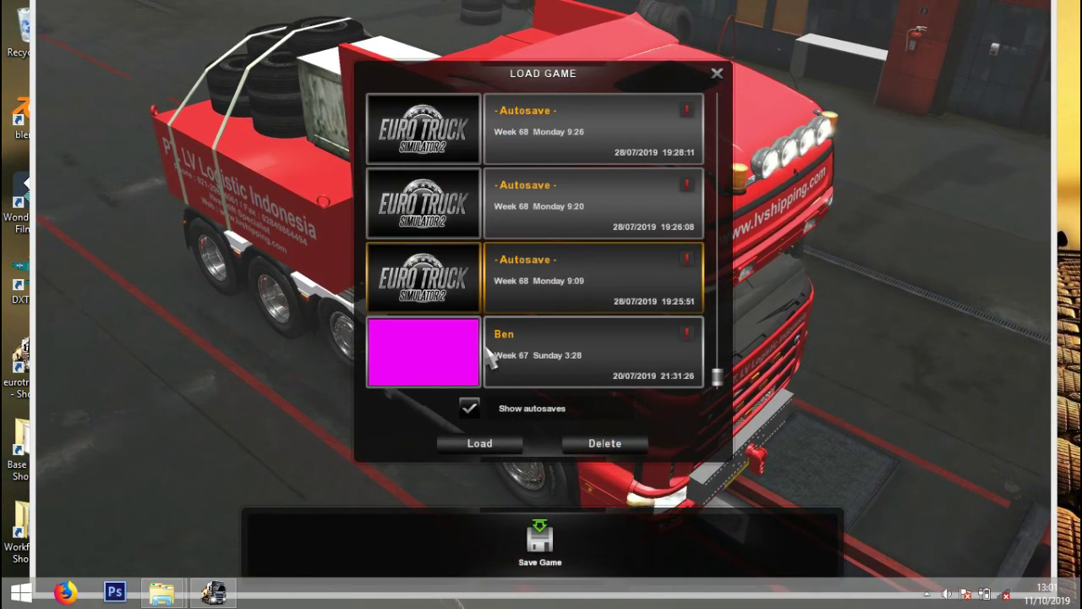
left_click(478, 443)
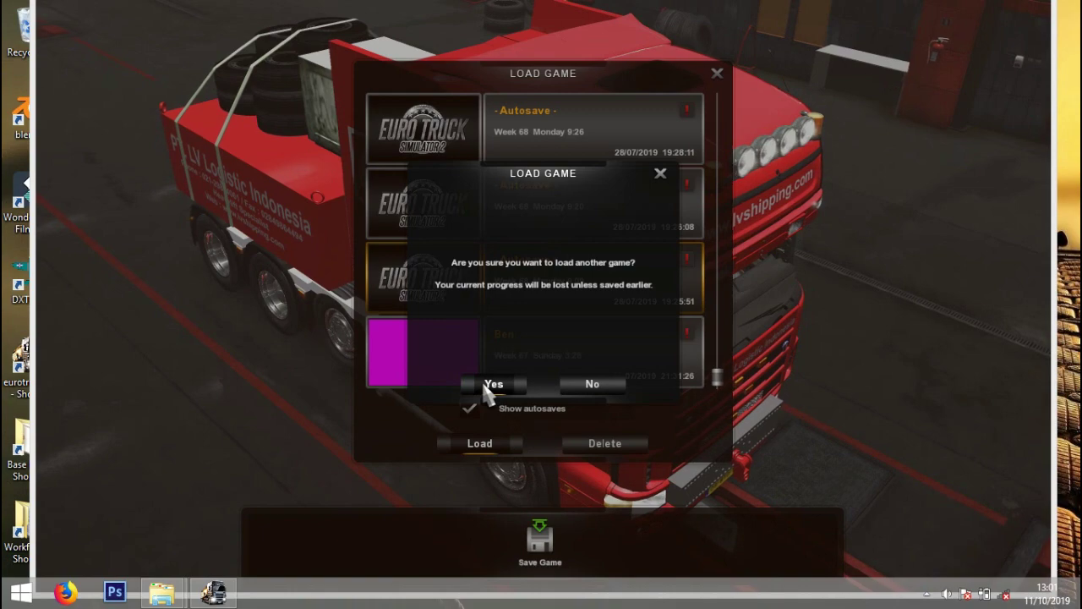
left_click(491, 385)
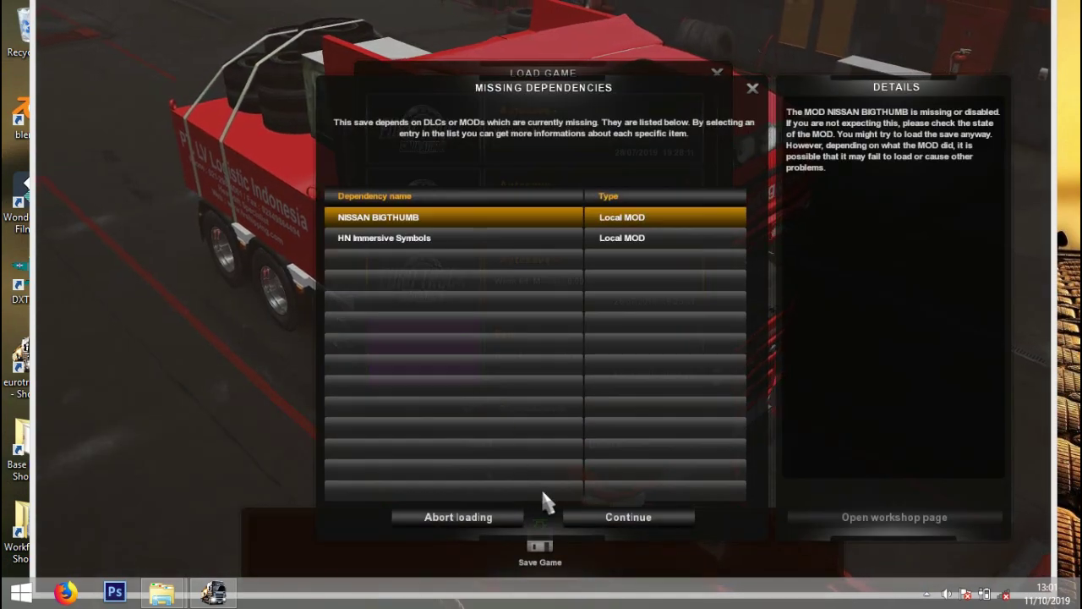
left_click(583, 514)
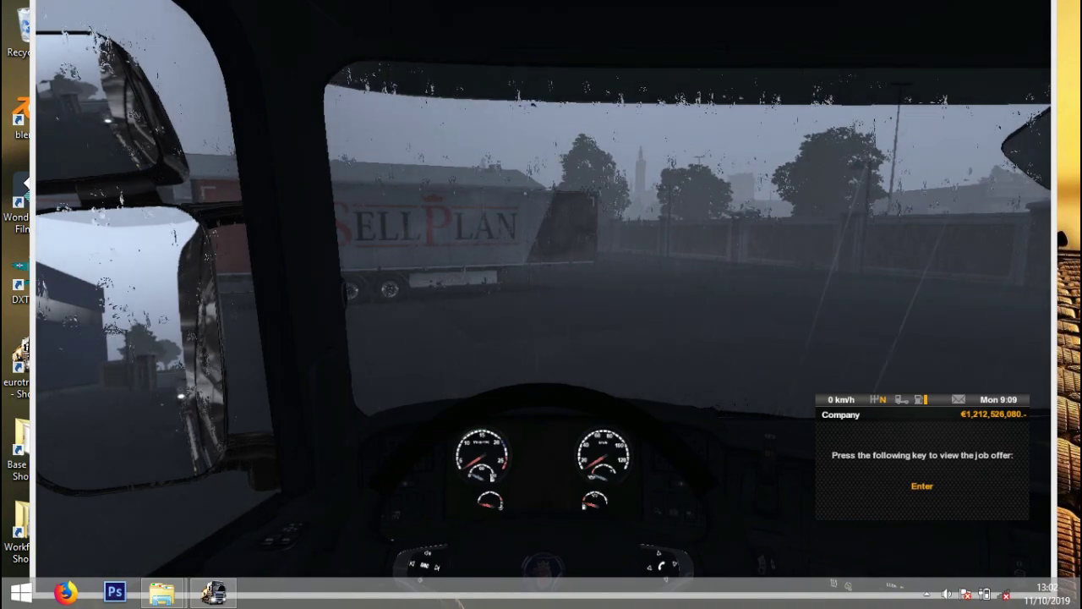
Step: Sort the owned trailers by type, sell the Container Carrier and return to the main screen
key("Escape")
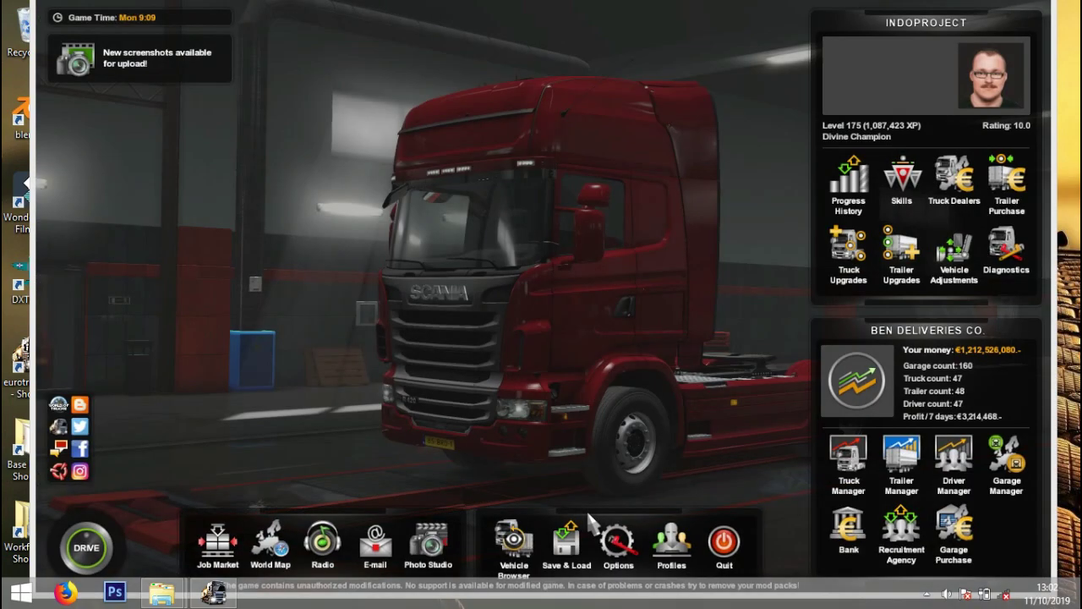
left_click(1002, 205)
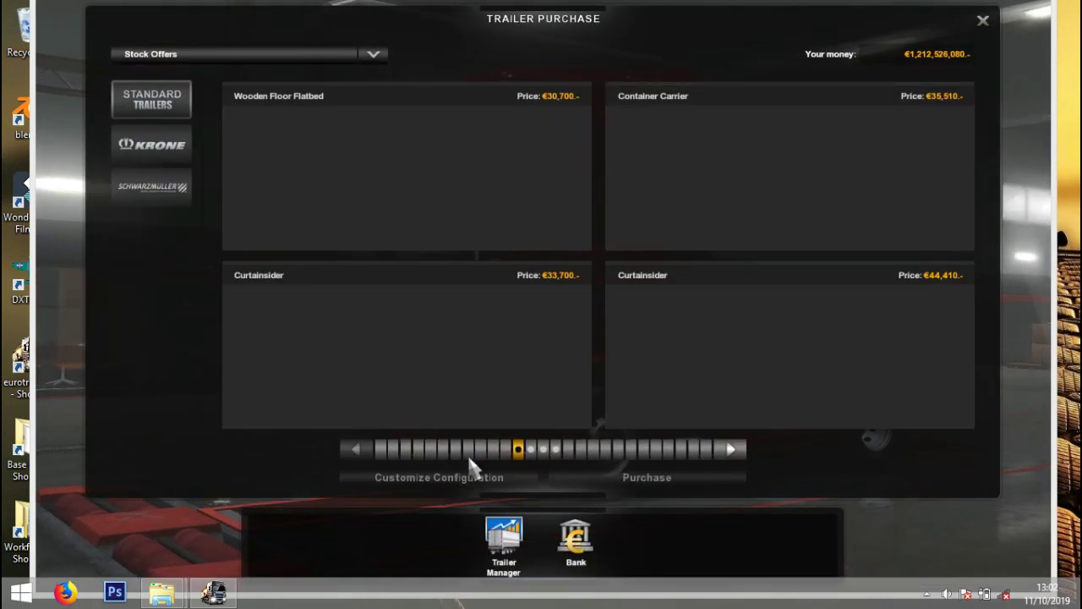
left_click(526, 562)
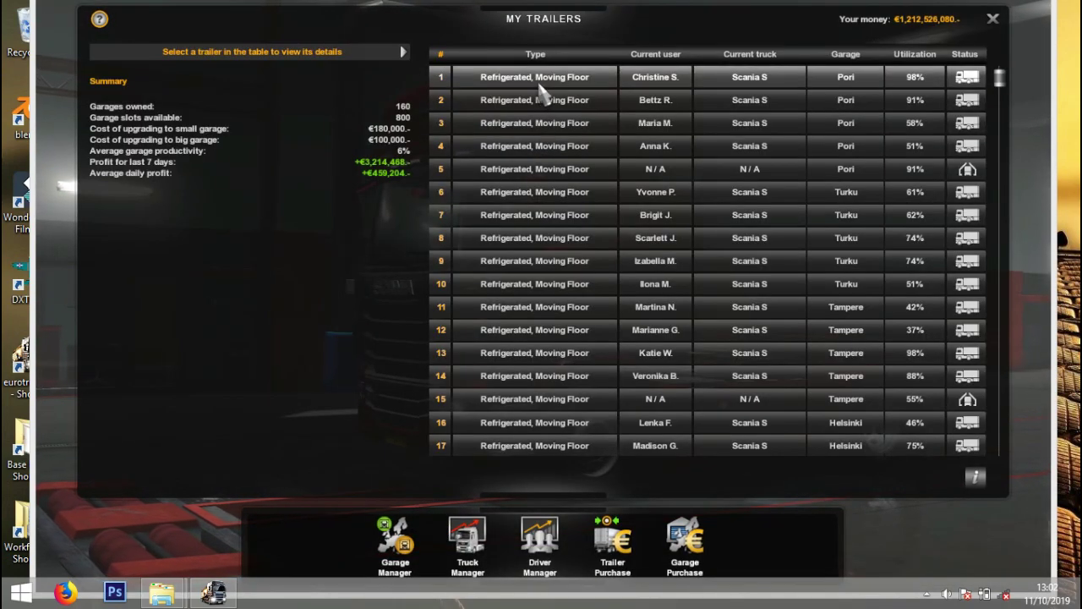
left_click(524, 55)
left_click(527, 76)
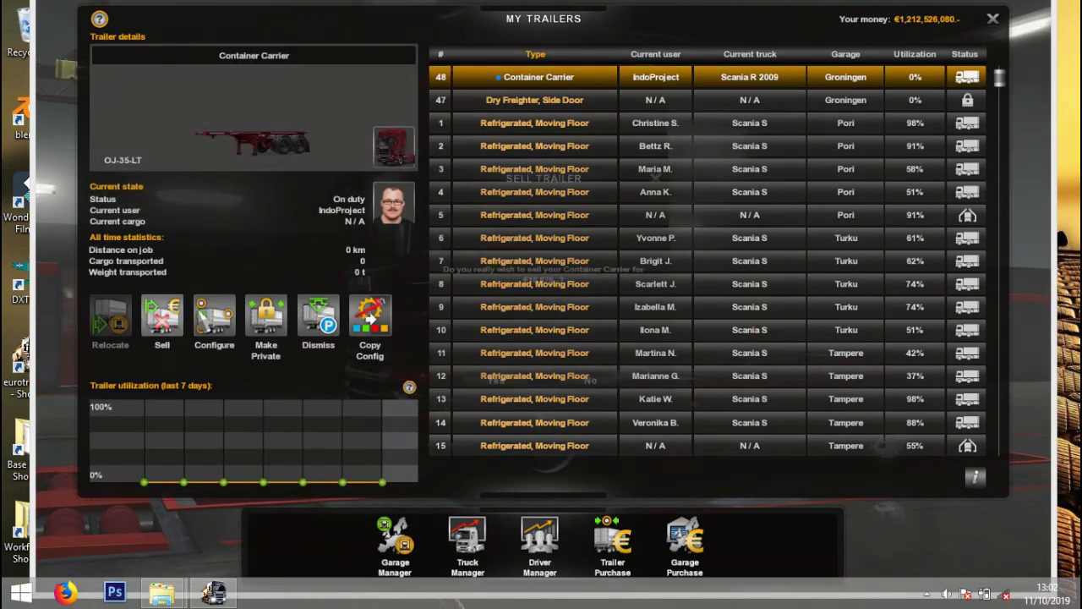
left_click(165, 317)
left_click(490, 385)
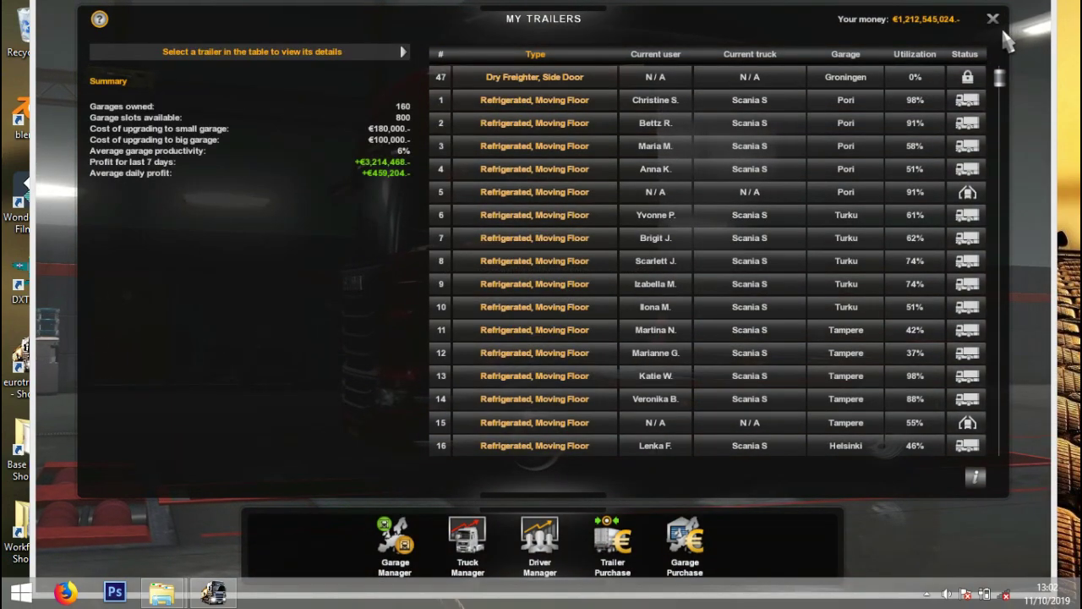
left_click(995, 20)
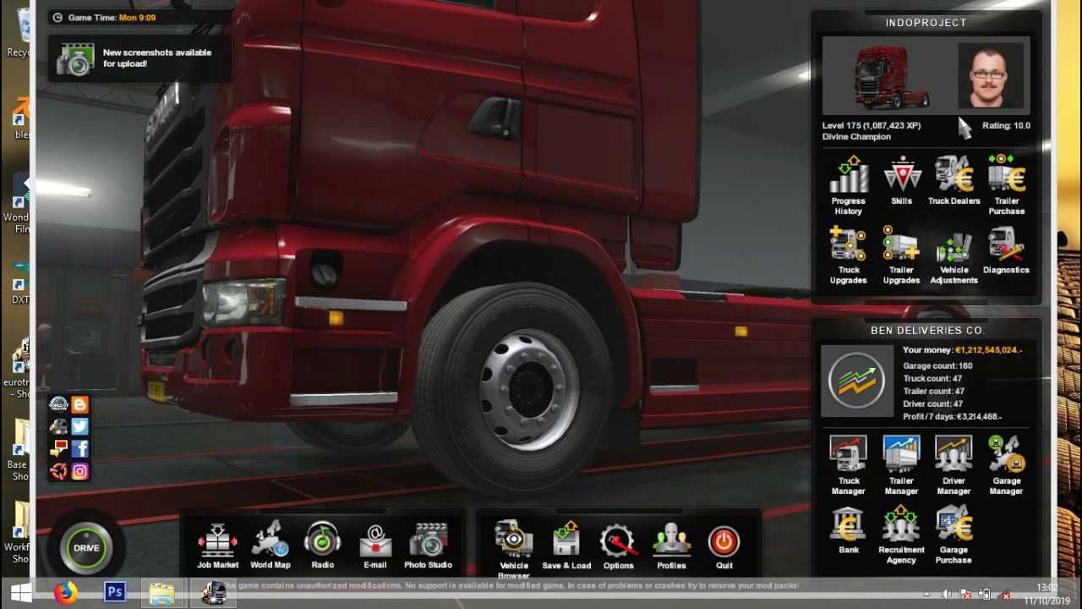
Step: Open the mod dealer's truck offers from the truck dealers map and close the crashed game
left_click(938, 178)
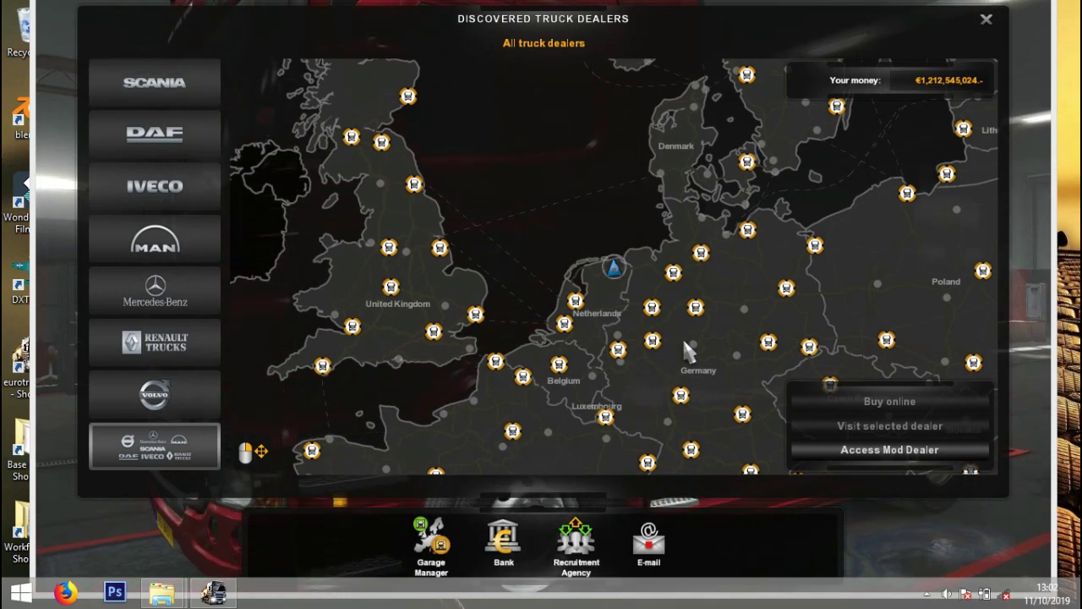
left_click(829, 449)
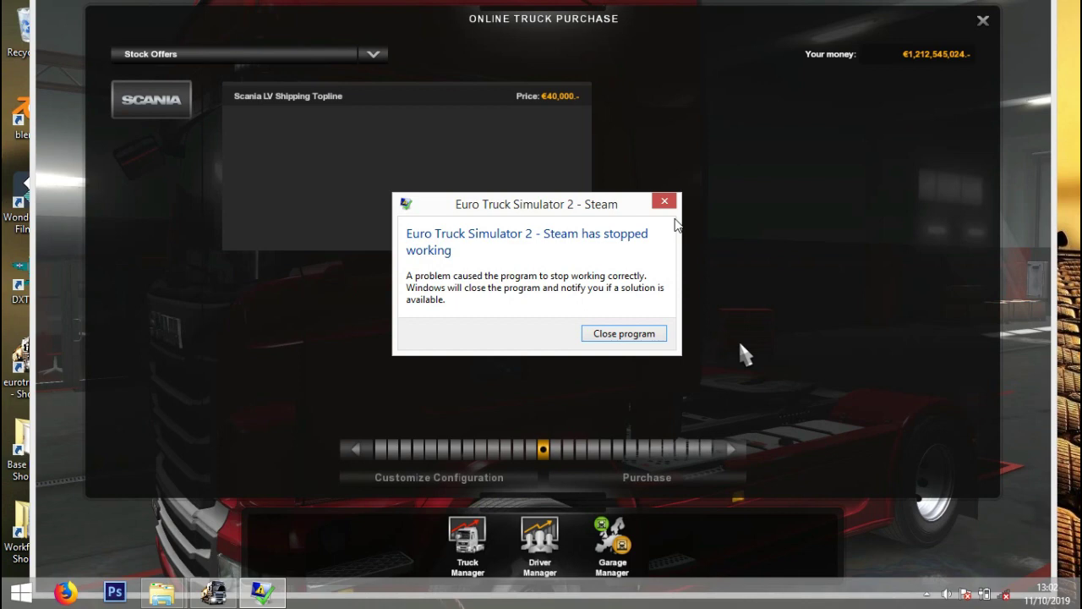
key("Return")
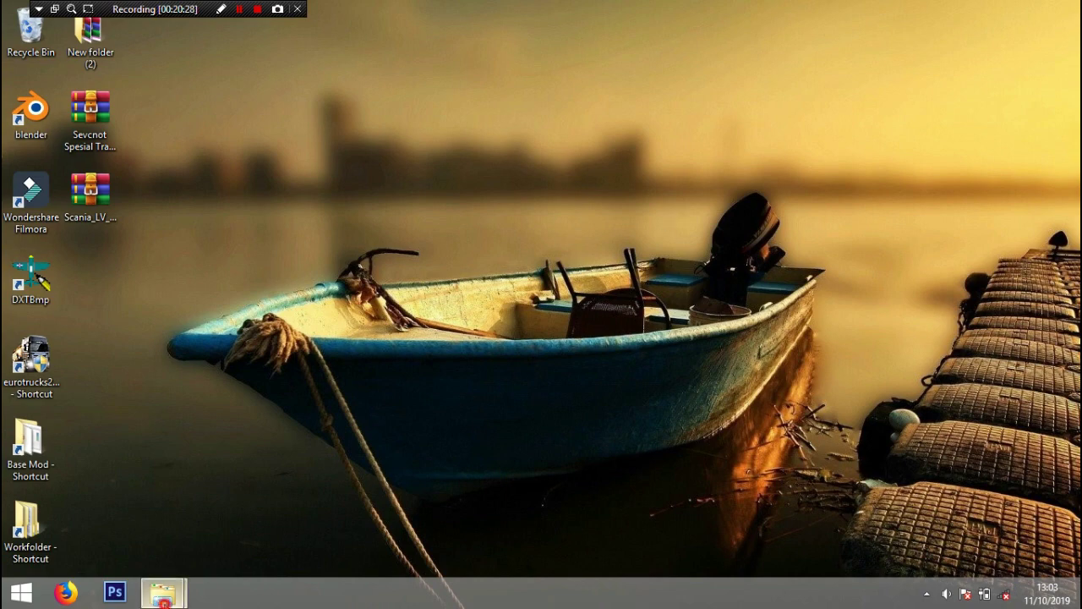
Step: Open game.log.txt from the Euro Truck Simulator 2 documents folder and go to its last entries
mouse_move(162, 593)
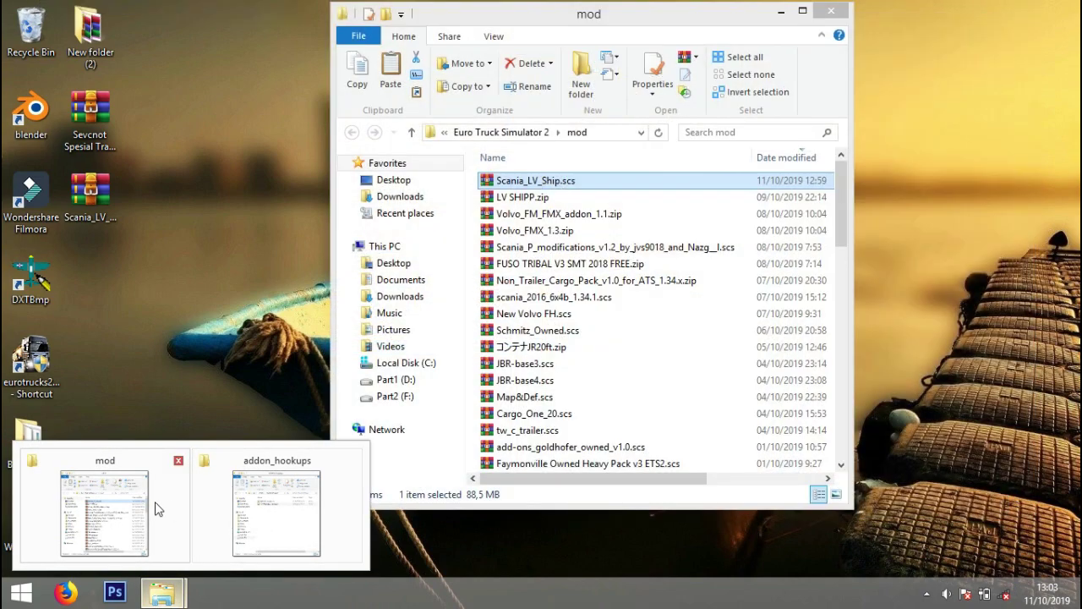
left_click(154, 510)
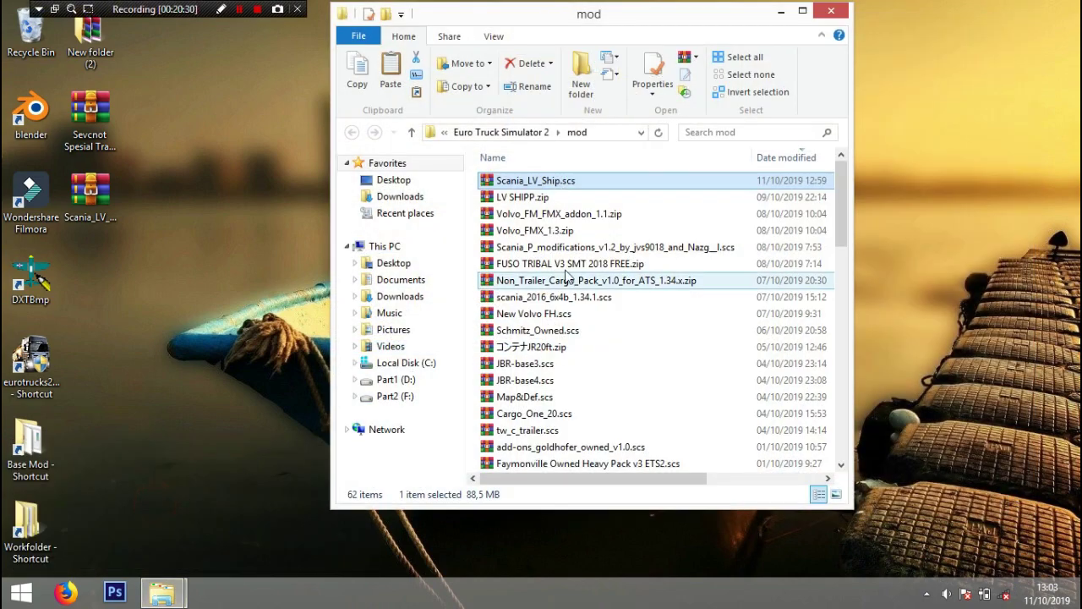
left_click(541, 134)
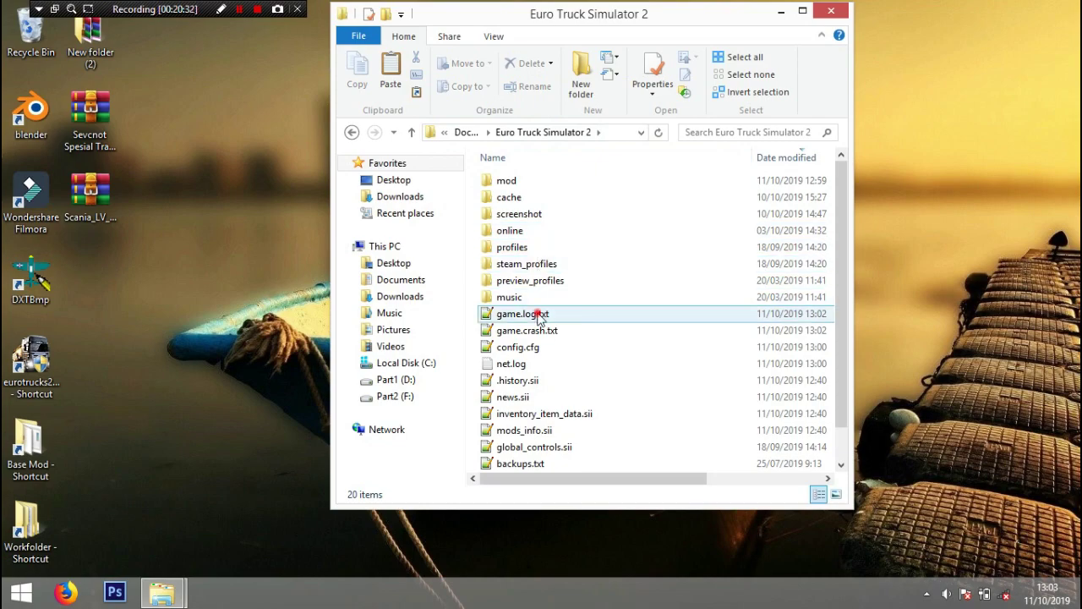
double_click(539, 313)
left_click_drag(1002, 172, 1014, 486)
scroll(389, 398, "down", 1)
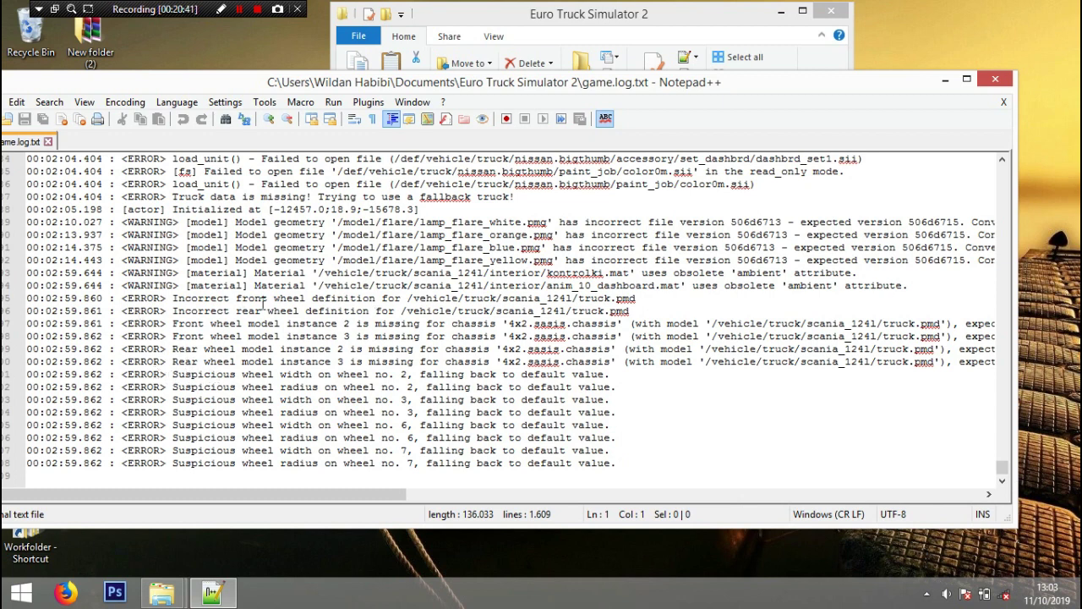
Step: Append \\\\ to the anim_10_dashboard.mat warning line in the log and insert two line breaks after it
left_click(921, 288)
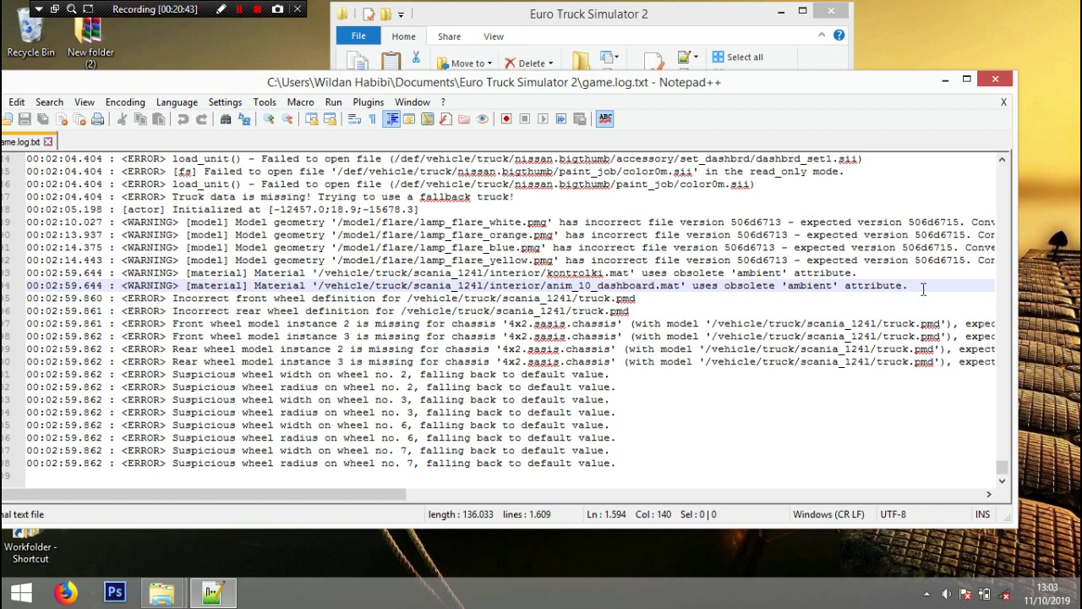
type("\\\\\\\\")
key("Return")
key("Return")
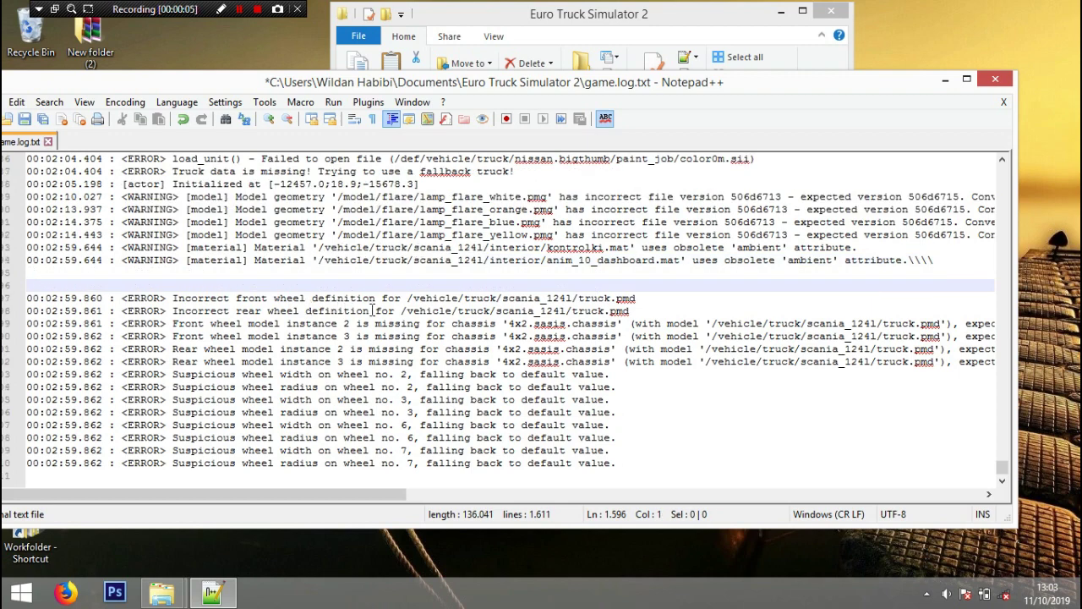
Step: Open scania_1.sii from the def truck_dealer folder inside the mod archive Scania_LV_Ship.scs
left_click(696, 314)
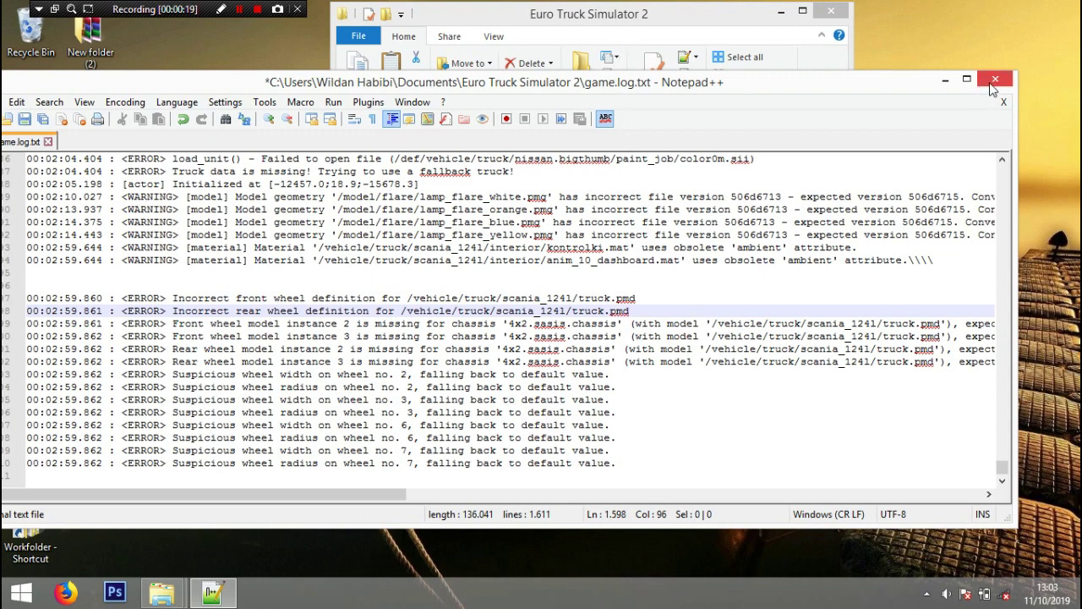
left_click(946, 81)
left_click(509, 181)
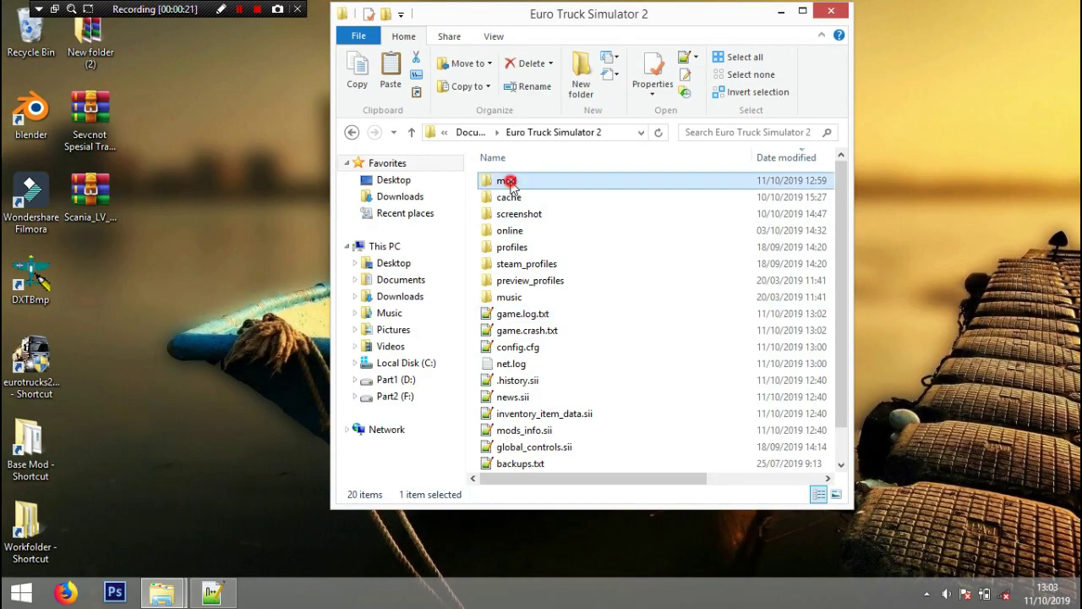
double_click(508, 181)
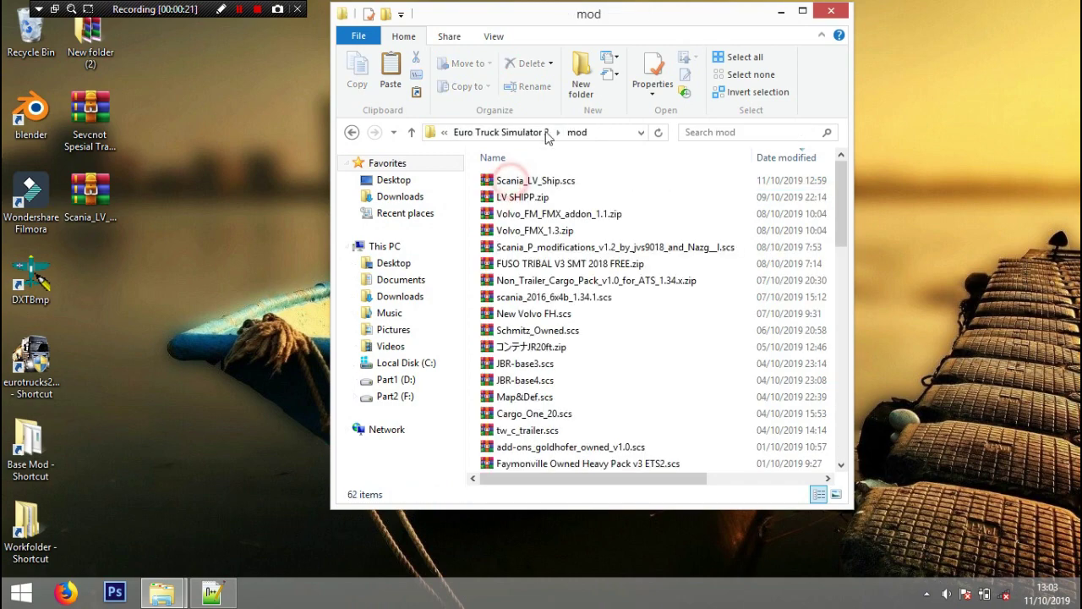
double_click(514, 186)
double_click(222, 191)
double_click(217, 208)
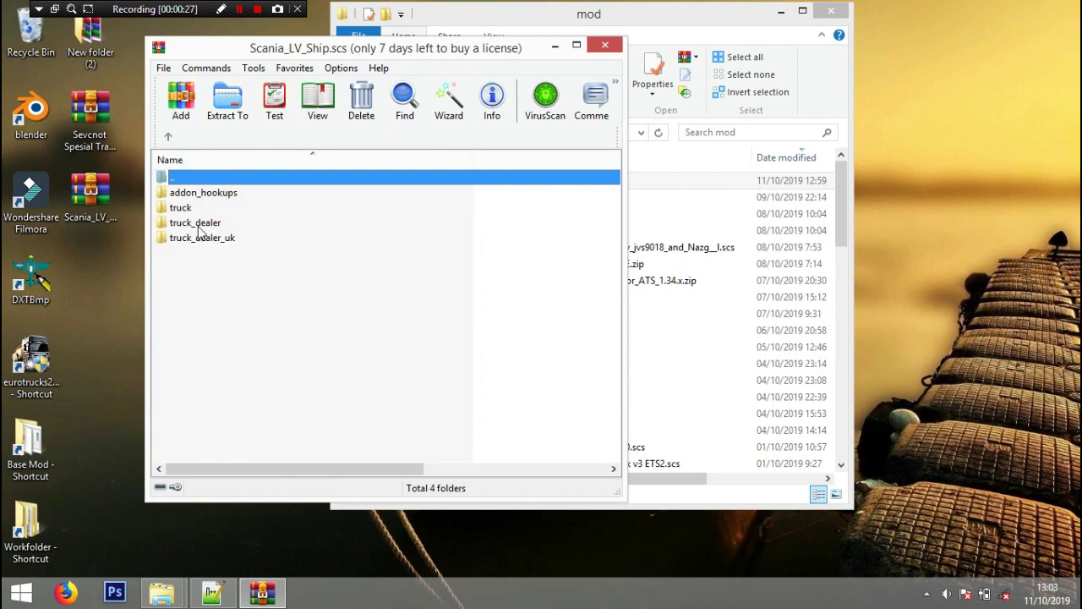
double_click(198, 225)
double_click(199, 193)
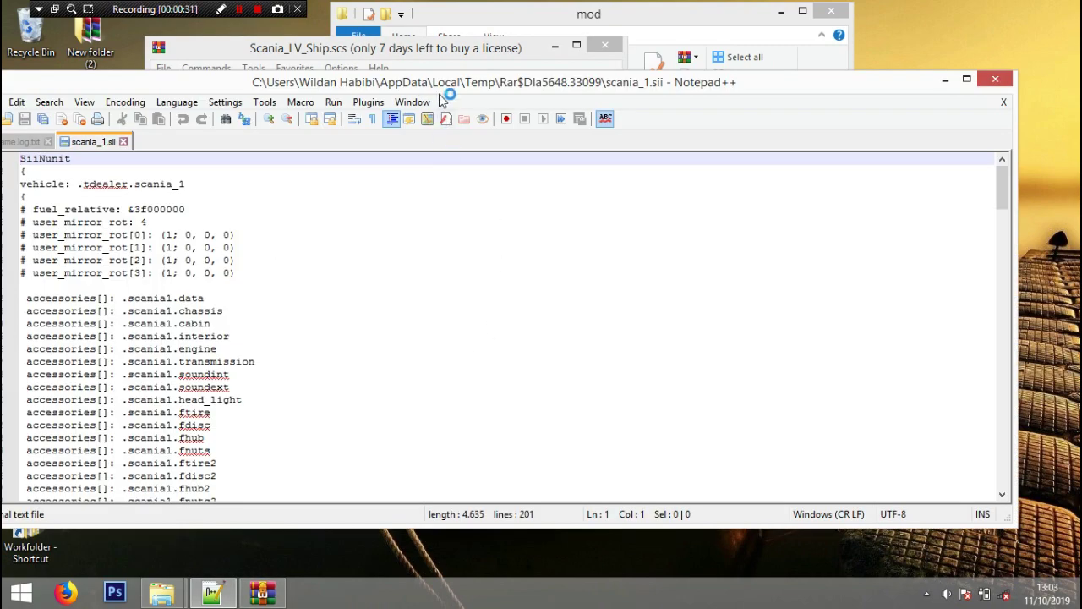
left_click_drag(449, 86, 596, 65)
Step: Delete the accessories lines ftire2, fdisc2, fhub2 and fnuts2 from the vehicle unit in scania_1.sii
scroll(275, 196, "down", 8)
scroll(283, 198, "up", 4)
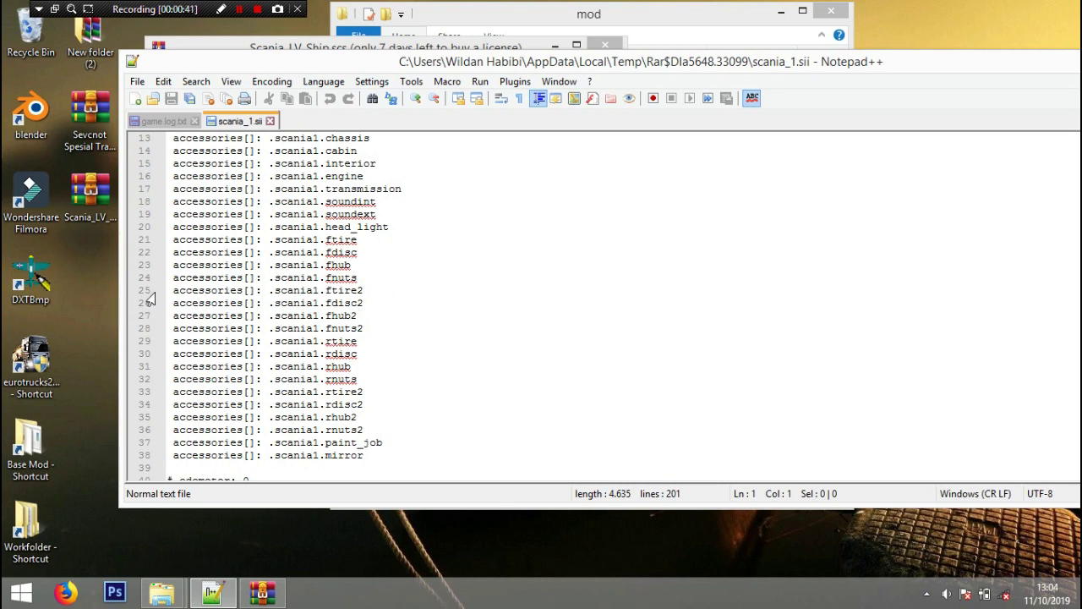
left_click_drag(173, 290, 372, 325)
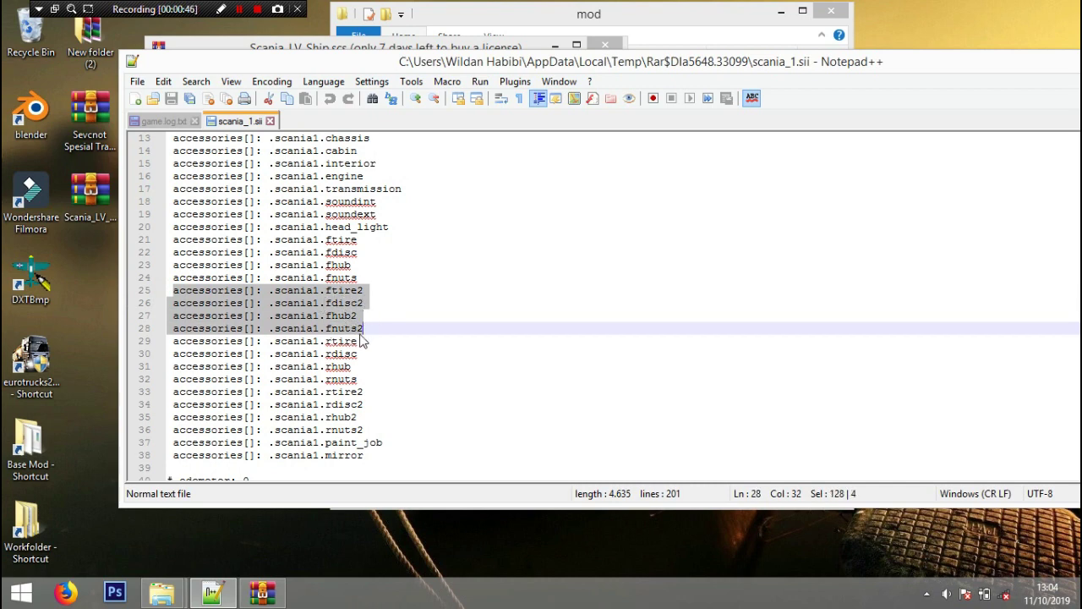
key("Delete")
key("Delete")
key("Delete")
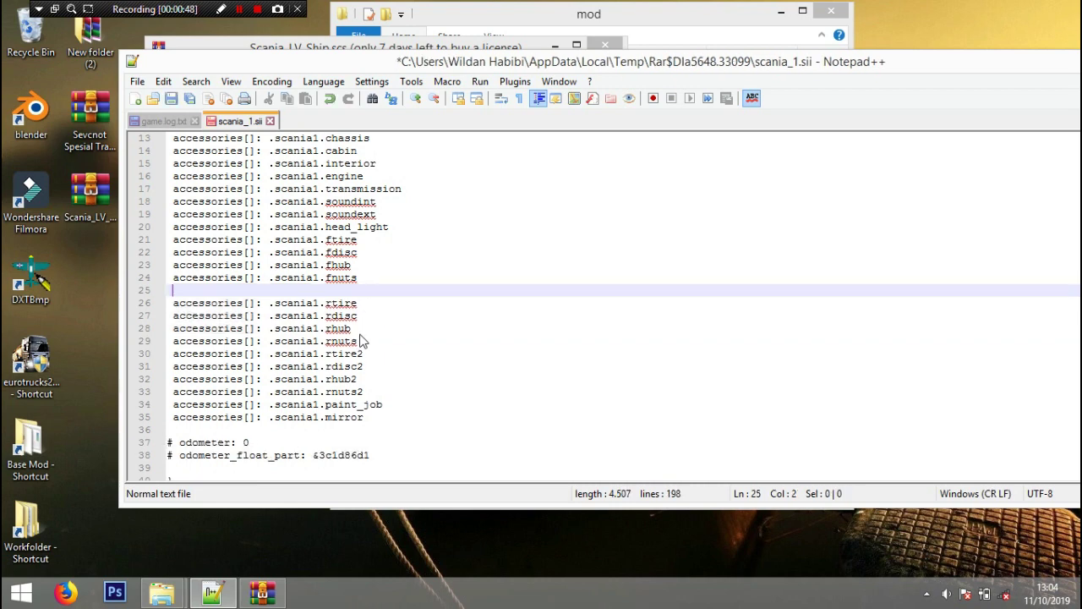
key("Up")
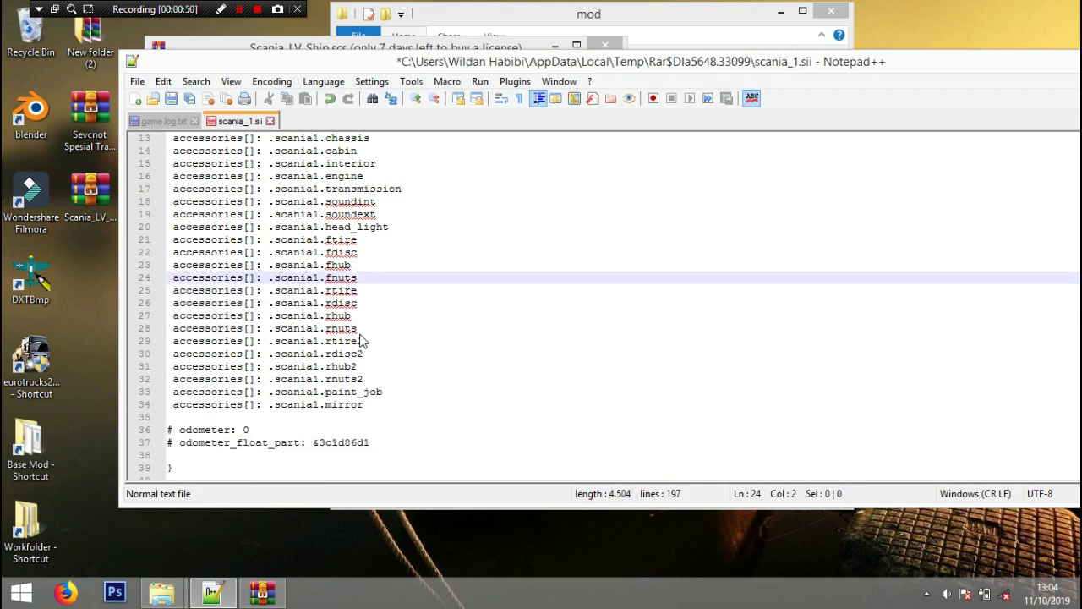
Step: Delete the accessories lines rtire2, rdisc2, rhub2 and rnuts2 from the vehicle unit
key("Down")
key("Down")
key("Down")
key("Down")
key("Down")
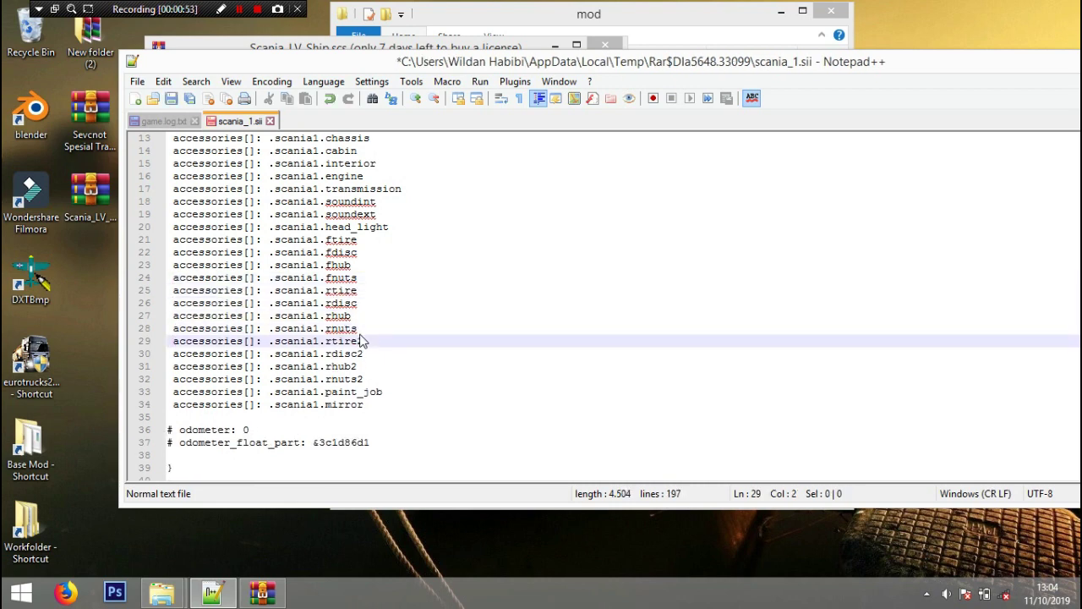
key("Down")
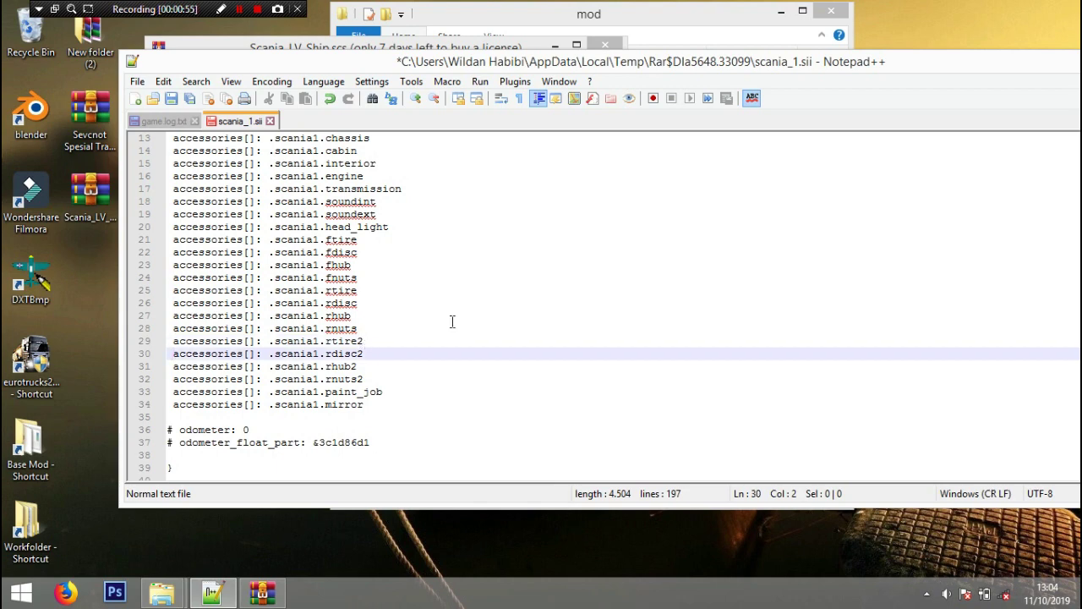
key("Up")
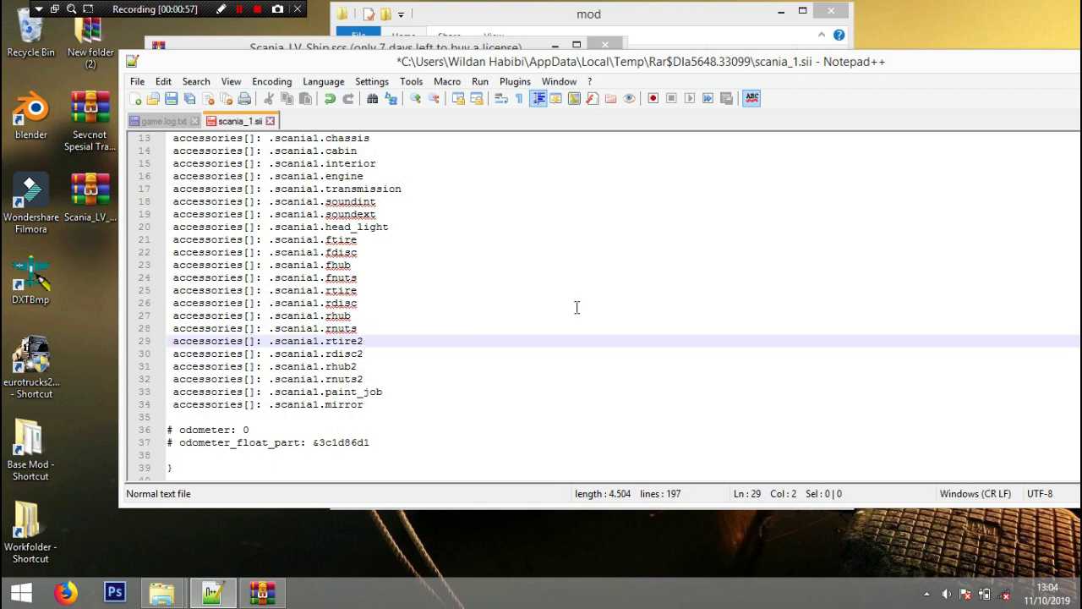
key("shift+Down")
key("shift+Down")
key("shift+Down")
key("shift+Down")
key("Delete")
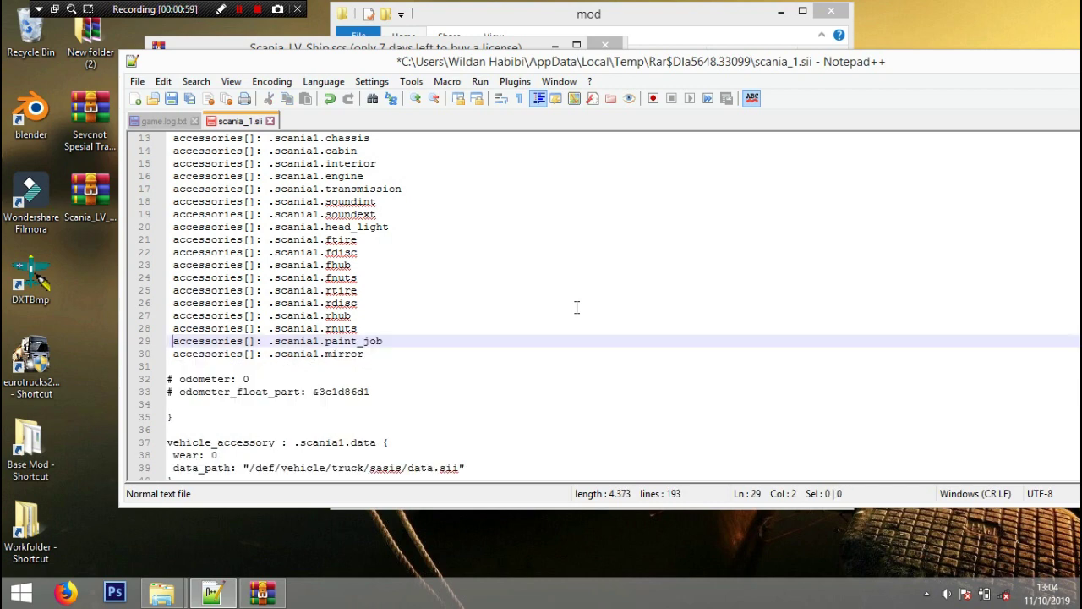
Step: Set off the wheel accessories block with one blank line before paint_job and one before ftire
key("Return")
key("Up")
key("Up")
key("Up")
key("Up")
key("Up")
key("Up")
key("Up")
key("Up")
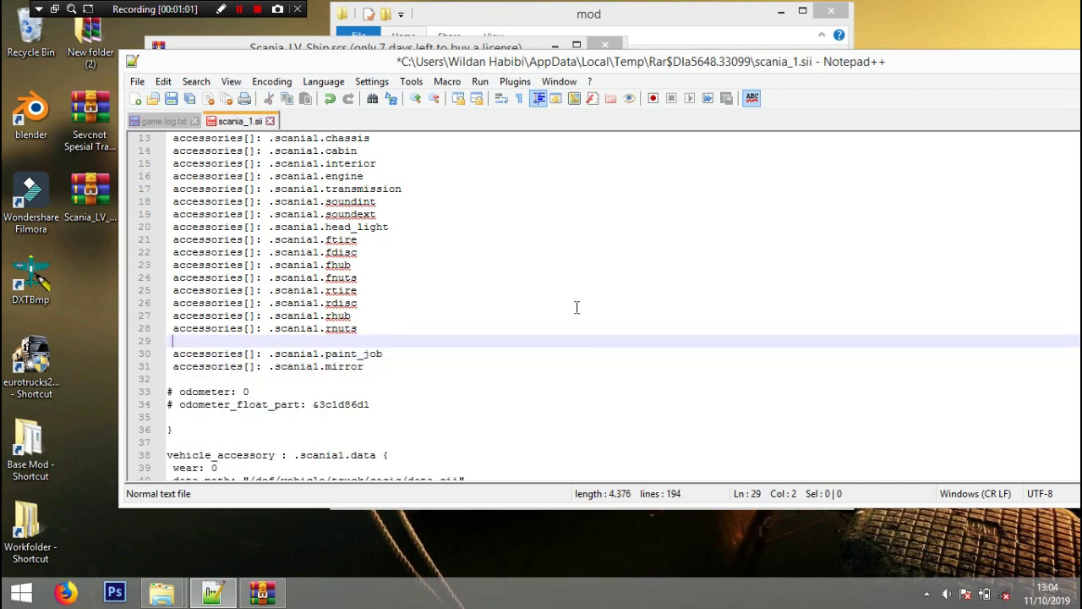
key("Up")
key("Return")
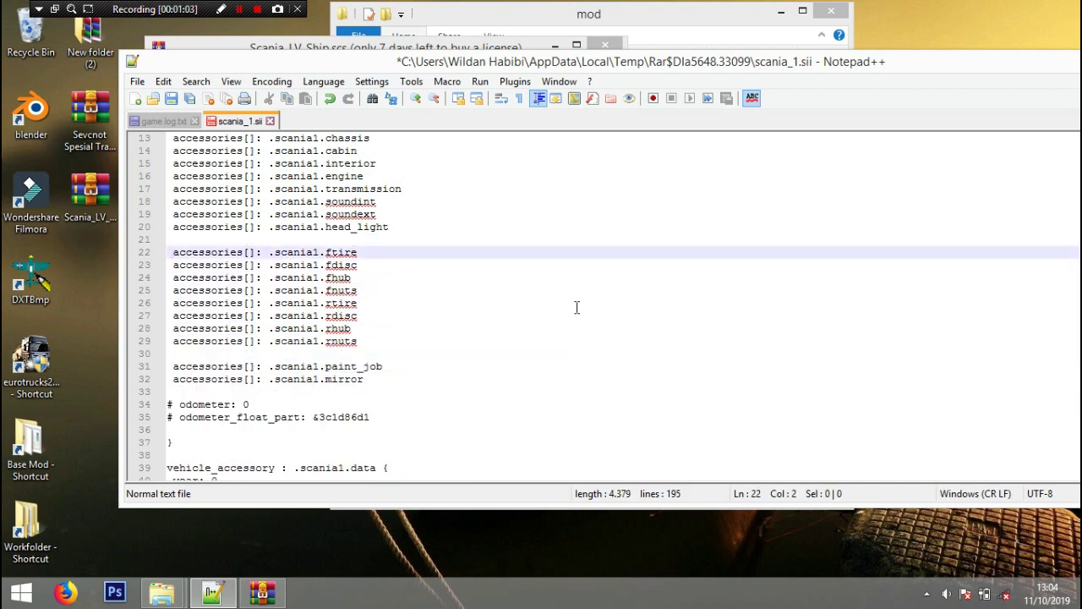
Step: Delete the vehicle_wheel_accessory definitions for ftire2, fdisc2, fhub2 and fnuts2
scroll(333, 332, "down", 3)
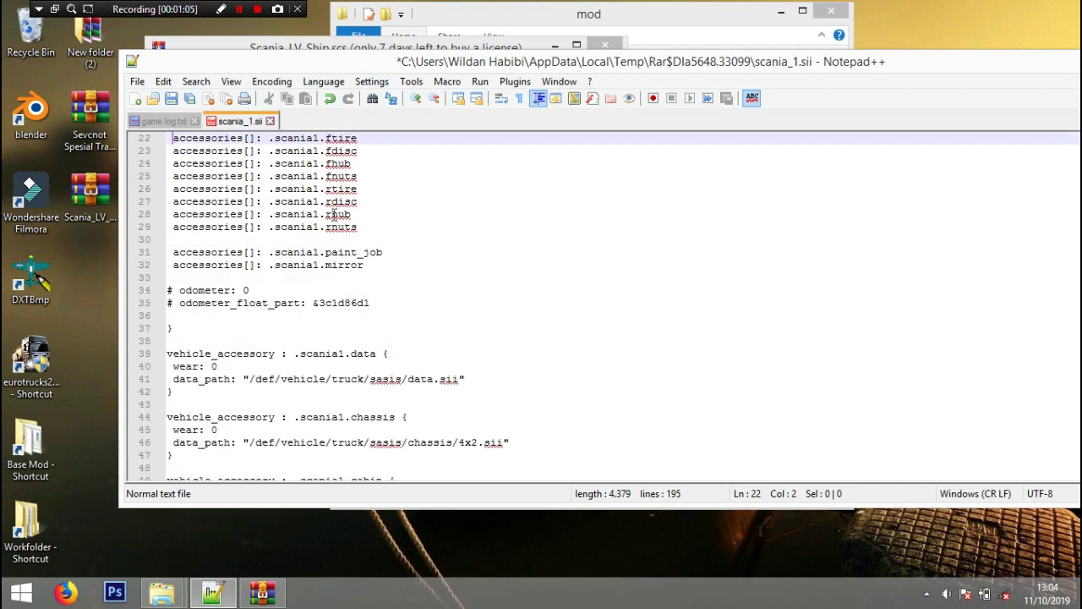
scroll(331, 254, "up", 2)
scroll(298, 188, "down", 17)
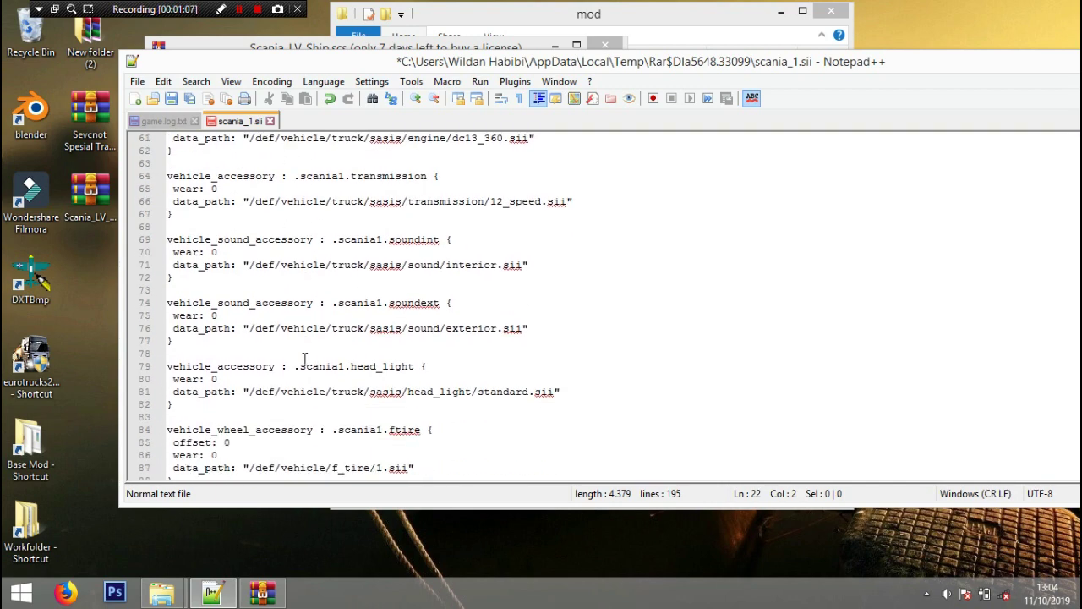
scroll(320, 270, "down", 6)
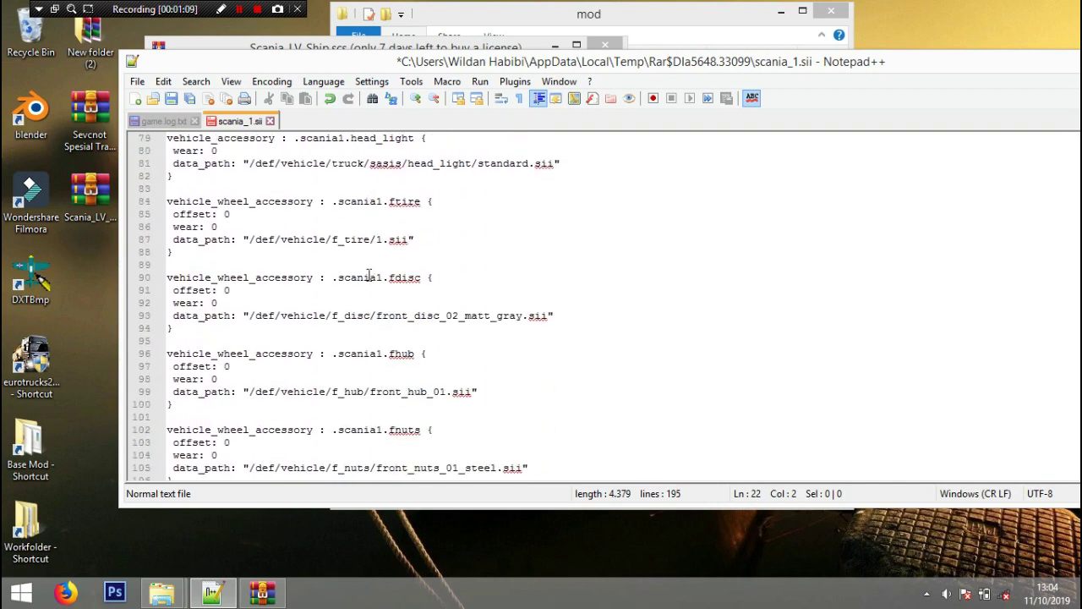
scroll(341, 282, "down", 4)
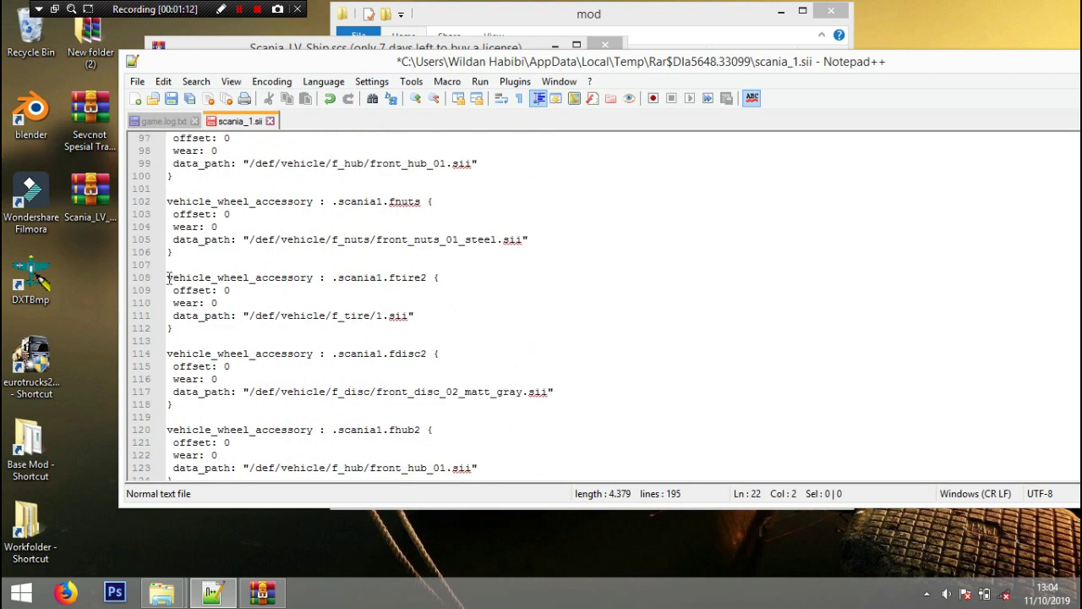
left_click(167, 278)
key("shift+Down")
key("shift+Down")
key("shift+Down")
key("shift+Down")
key("shift+Down")
key("shift+Down")
key("shift+Down")
key("shift+Down")
key("shift+Down")
key("shift+Down")
key("shift+Down")
key("shift+Down")
key("shift+Down")
key("shift+Down")
key("shift+Down")
key("shift+Down")
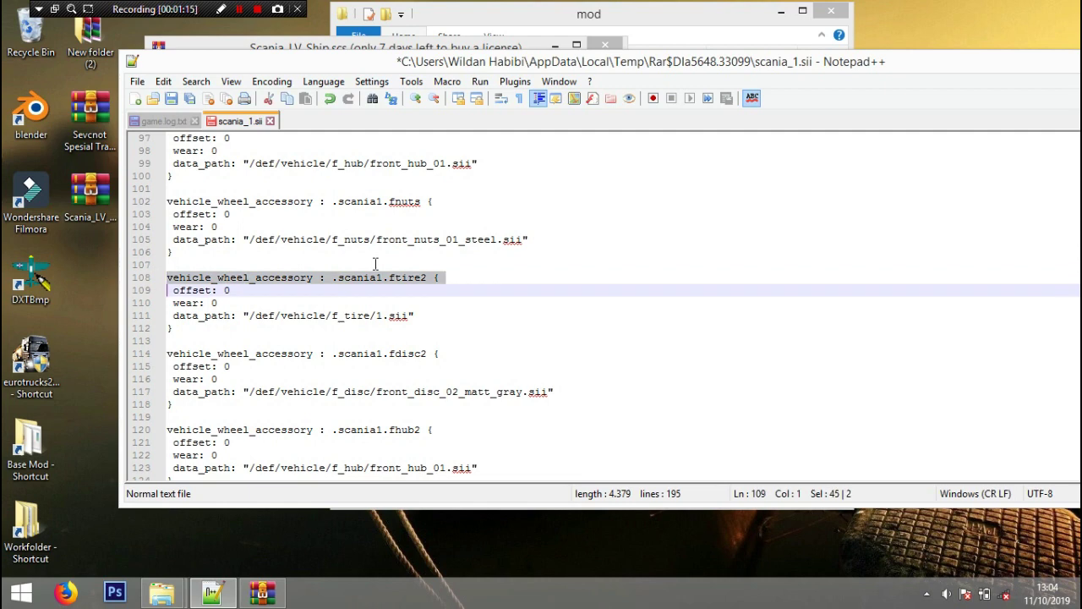
key("shift+Down")
key("shift+Down")
key("shift+Down")
key("shift+Down")
key("shift+Down")
key("shift+Down")
key("shift+Down")
key("shift+Down")
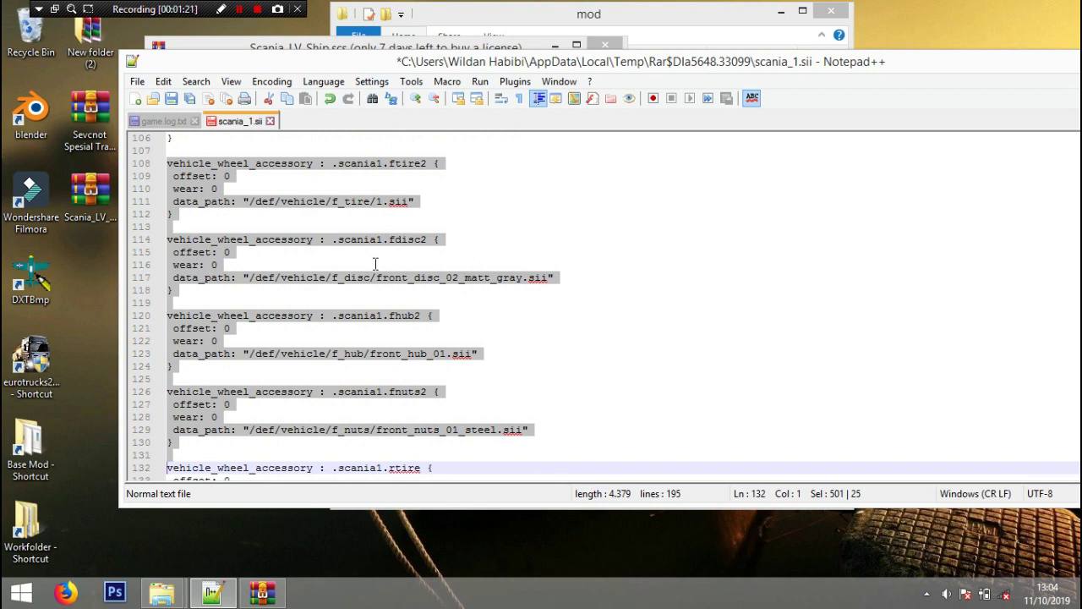
key("Delete")
Step: Delete the vehicle_wheel_accessory definitions for rtire2, rdisc2, rhub2 and rnuts2
key("Down")
key("Down")
key("Down")
key("Down")
key("Down")
key("Down")
key("Down")
key("Down")
key("Down")
key("Down")
key("Down")
key("Down")
key("Down")
key("Down")
key("Down")
key("Down")
key("Down")
key("Down")
key("Down")
key("Down")
key("Down")
key("Down")
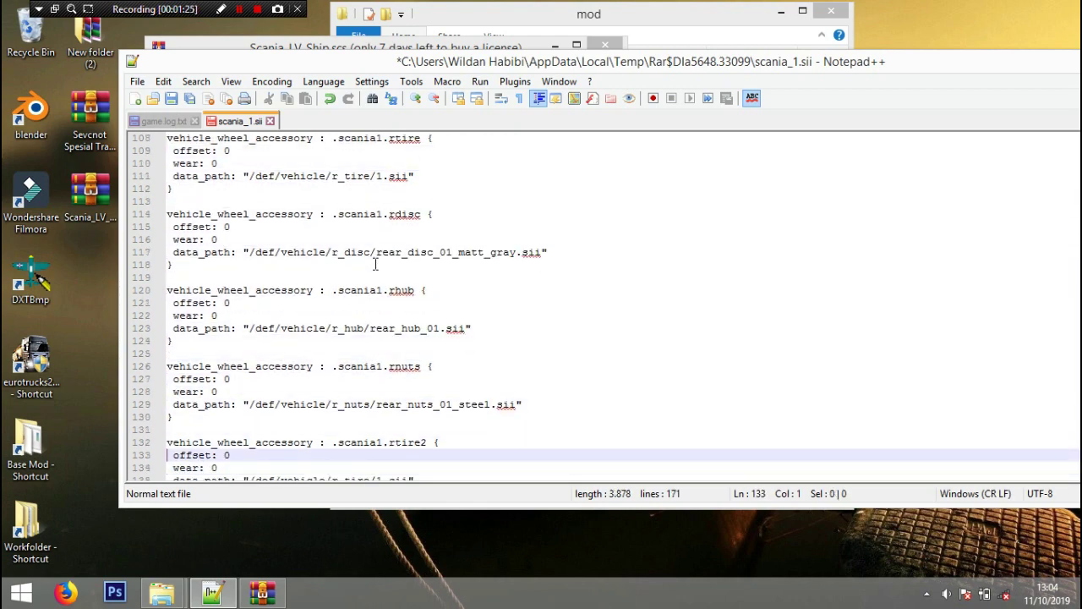
key("Up")
key("shift+Down")
key("shift+Down")
key("shift+Down")
key("shift+Down")
key("shift+Down")
key("shift+Down")
key("shift+Down")
key("shift+Down")
key("shift+Down")
key("shift+Down")
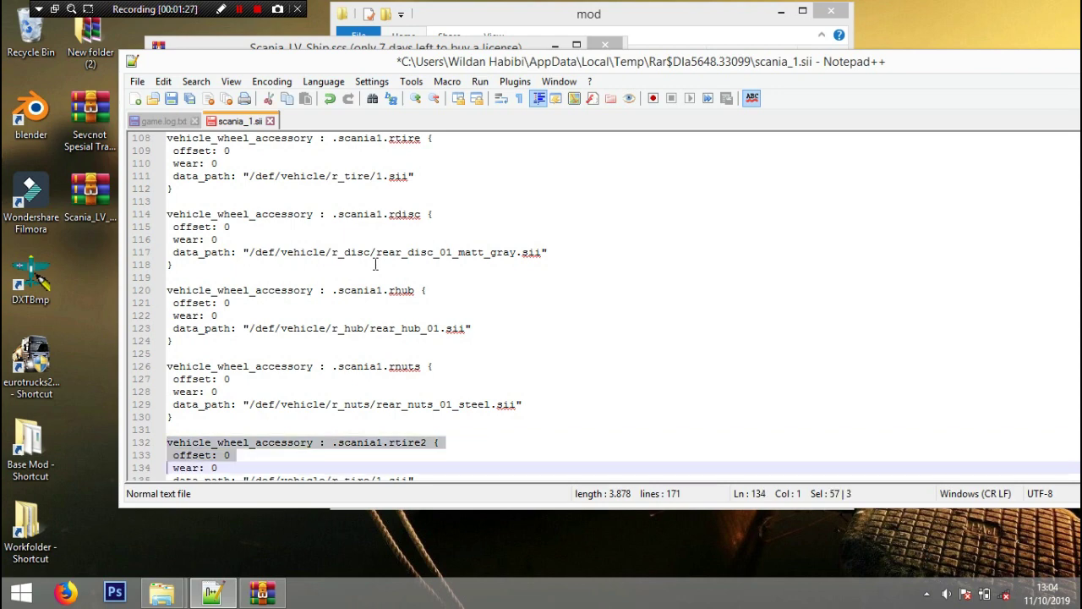
key("shift+Down")
key("shift+Down")
key("shift+Down")
key("shift+Down")
key("shift+Down")
key("shift+Down")
key("shift+Down")
key("shift+Down")
key("shift+Down")
key("shift+Down")
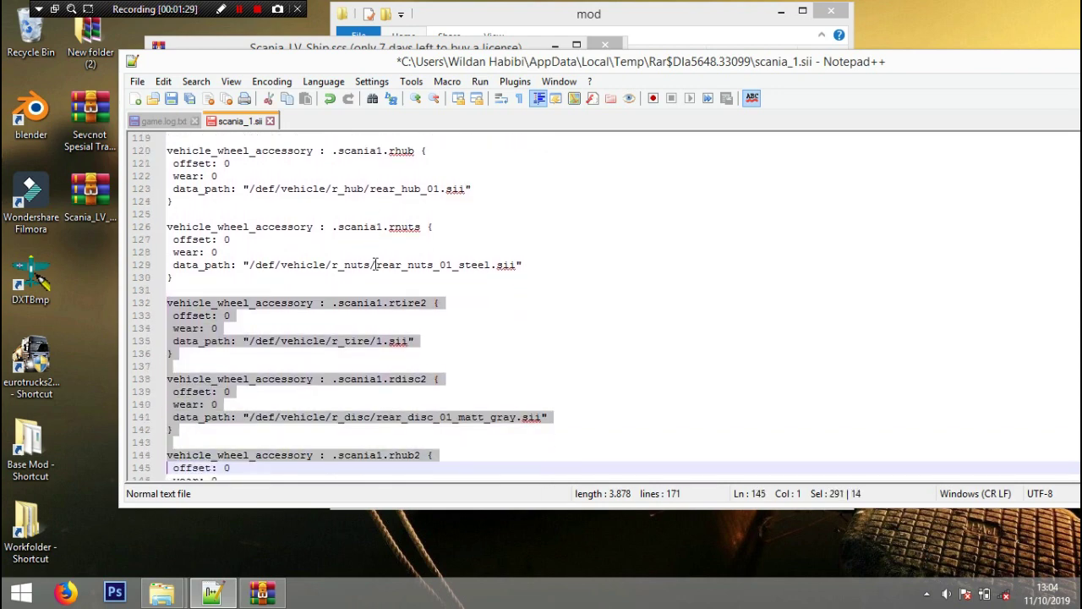
key("shift+Down")
key("shift+Down")
key("shift+Down")
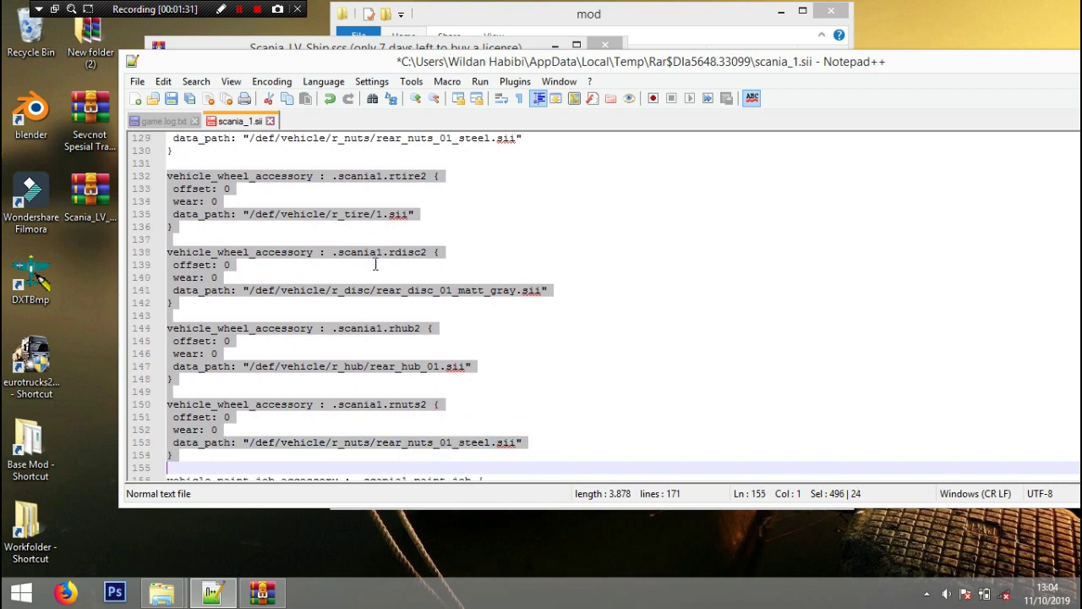
key("shift+Down")
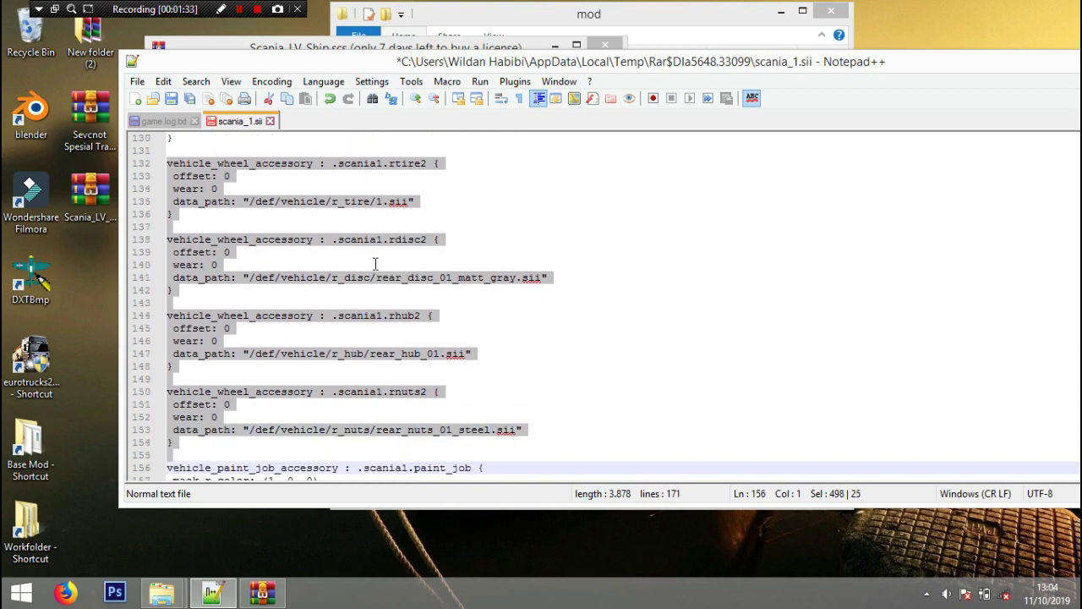
key("shift+Up")
key("Delete")
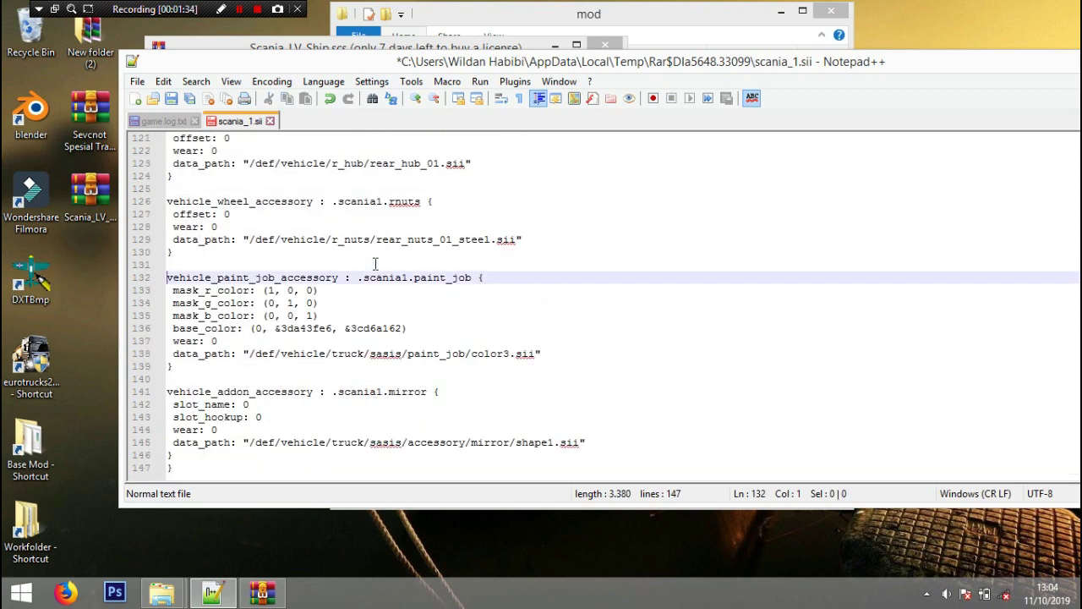
Step: Review the remaining front and rear tire, disc, hub and nuts definitions in scania_1.sii
scroll(376, 264, "up", 1)
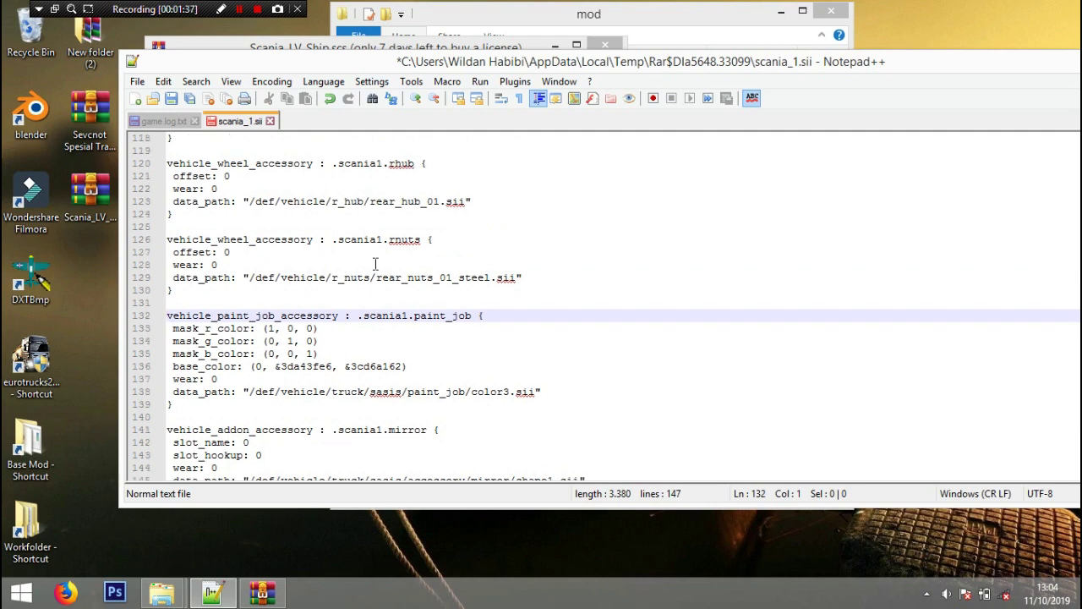
scroll(383, 276, "up", 2)
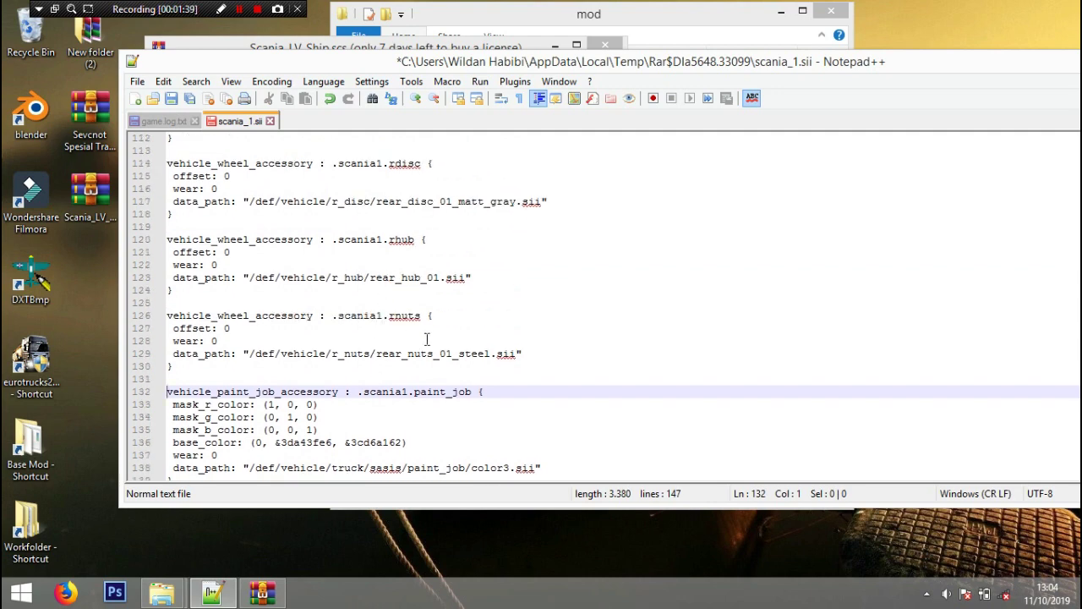
scroll(428, 339, "up", 2)
scroll(420, 316, "up", 1)
left_click(418, 282)
left_click_drag(415, 202, 395, 203)
scroll(412, 254, "up", 5)
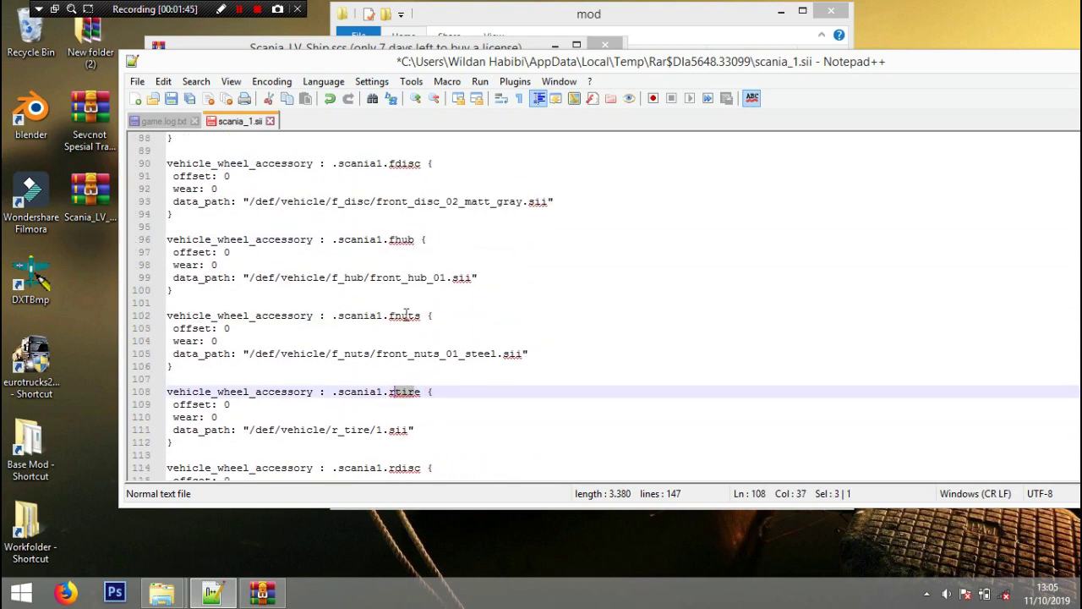
left_click(406, 316)
left_click(405, 239)
left_click(407, 174)
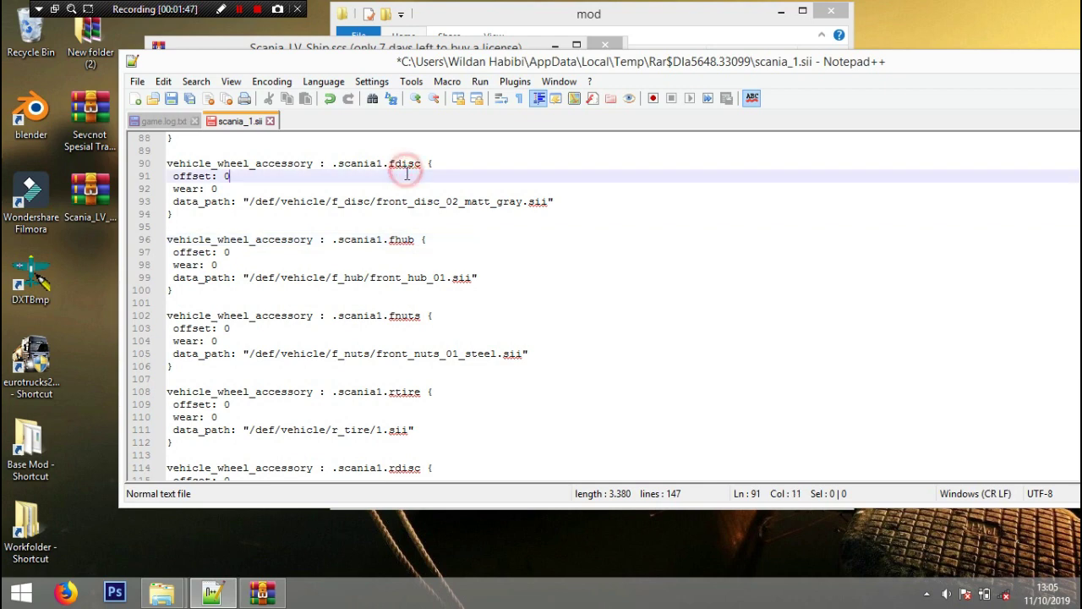
scroll(407, 194, "up", 4)
left_click(407, 240)
scroll(398, 253, "up", 2)
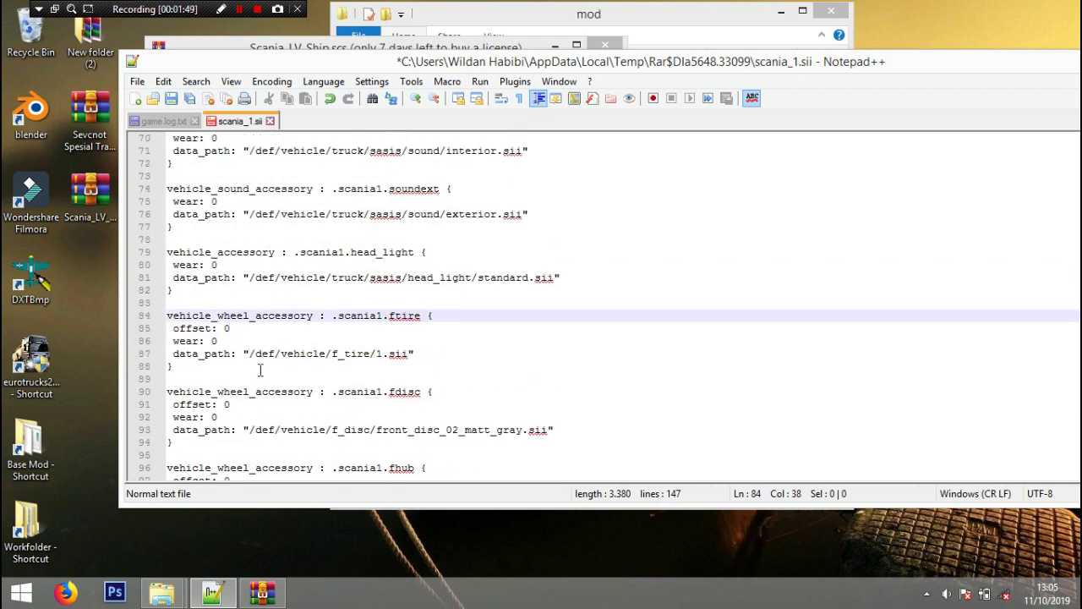
Step: Save scania_1.sii back into the Scania_LV_Ship.scs archive and close the editor, discarding the game.log.txt changes
key("ctrl+s")
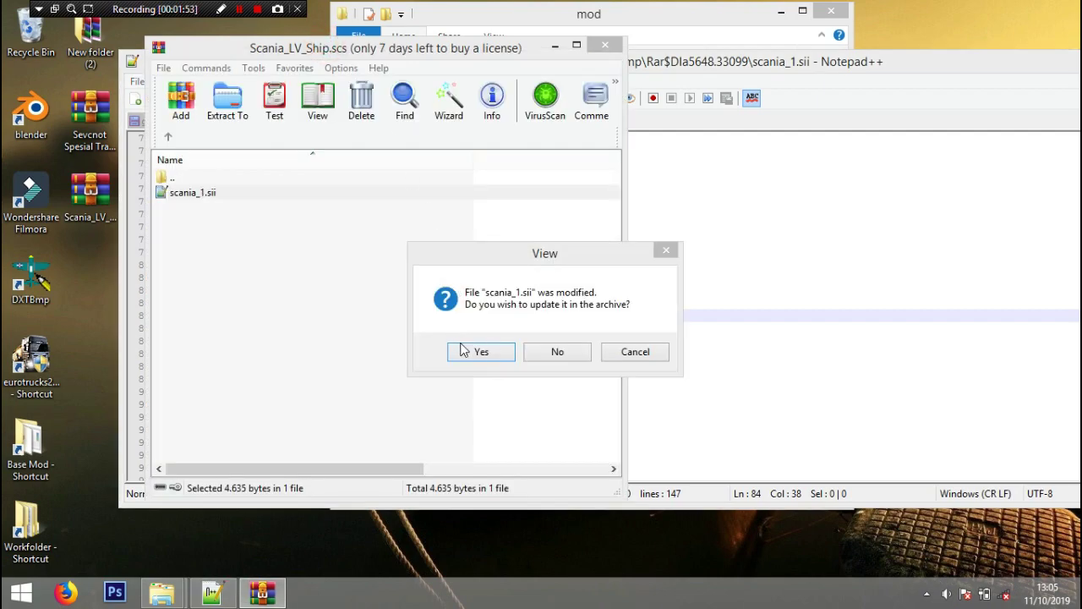
left_click(463, 346)
left_click(918, 62)
left_click_drag(918, 62, 725, 119)
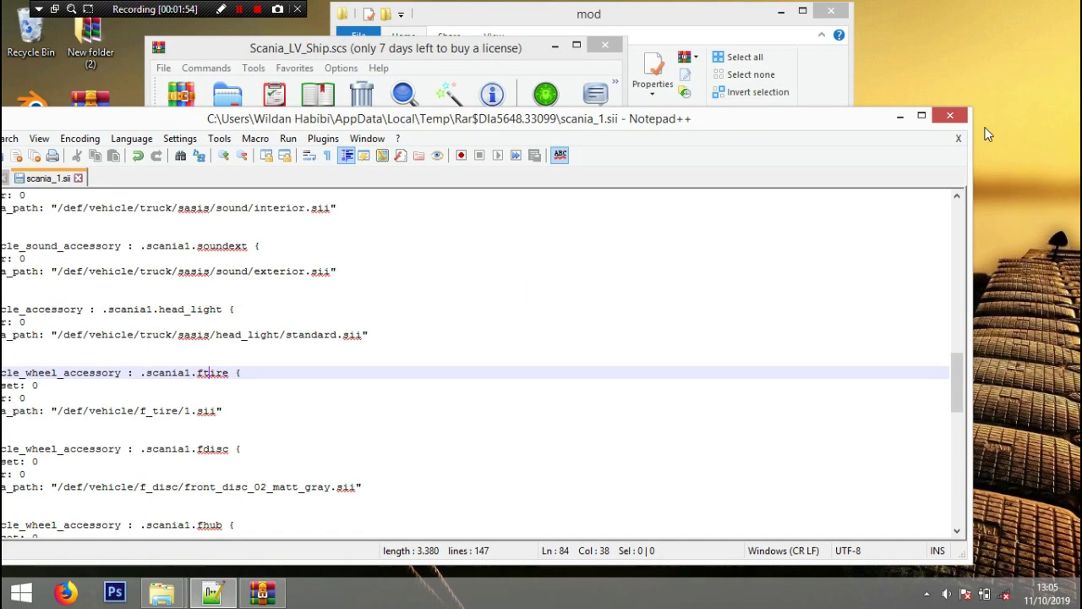
left_click(950, 117)
left_click(602, 351)
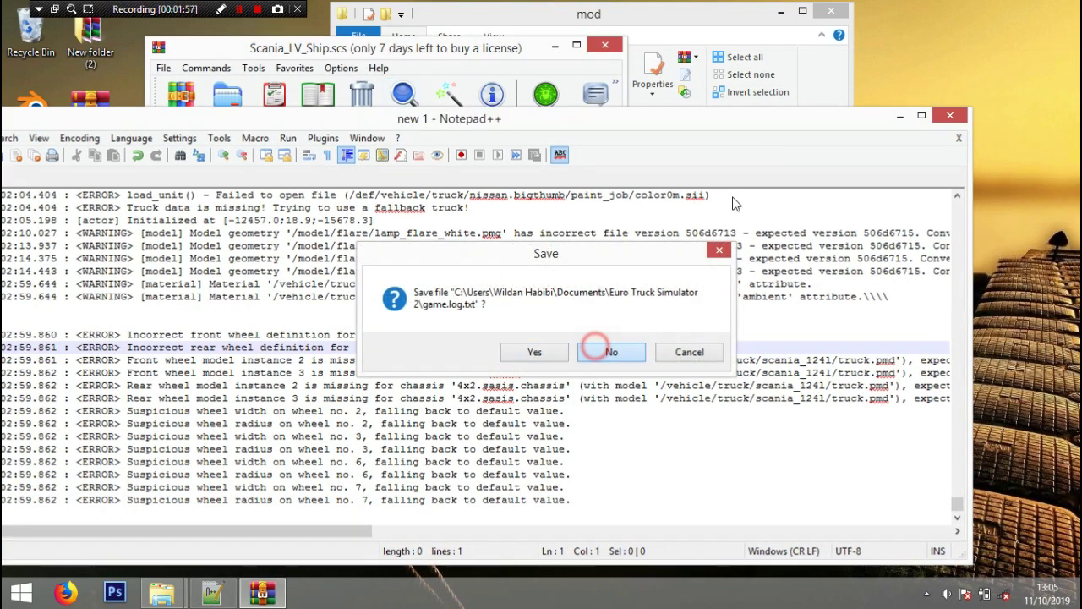
Step: Extract the edited scania_1.sii from the truck_dealer\scania folder of Scania_LV_Ship.scs onto the desktop
left_click_drag(351, 48, 456, 41)
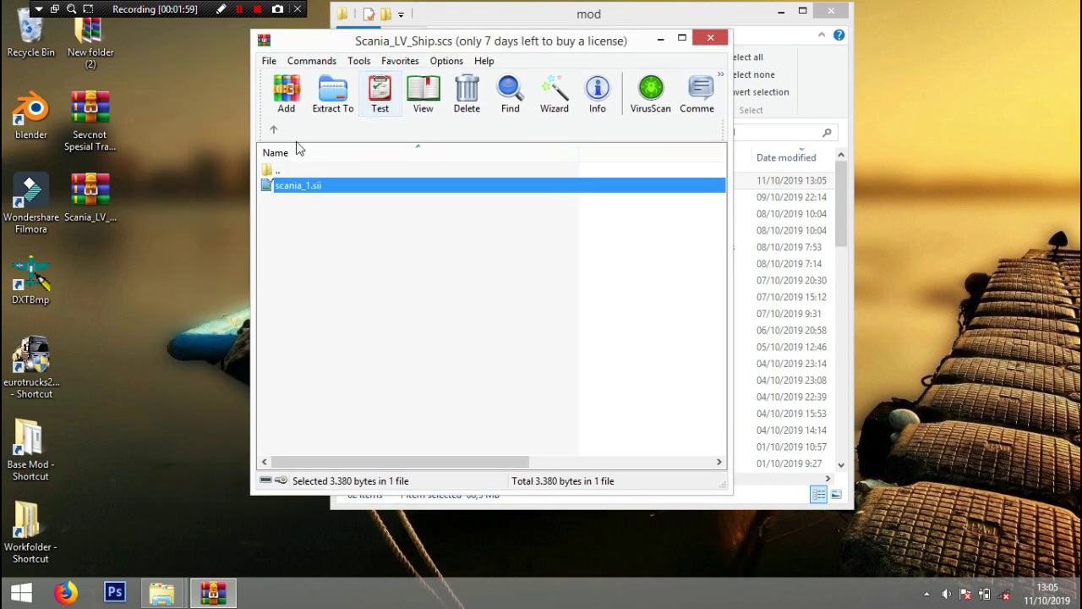
left_click_drag(259, 127, 289, 128)
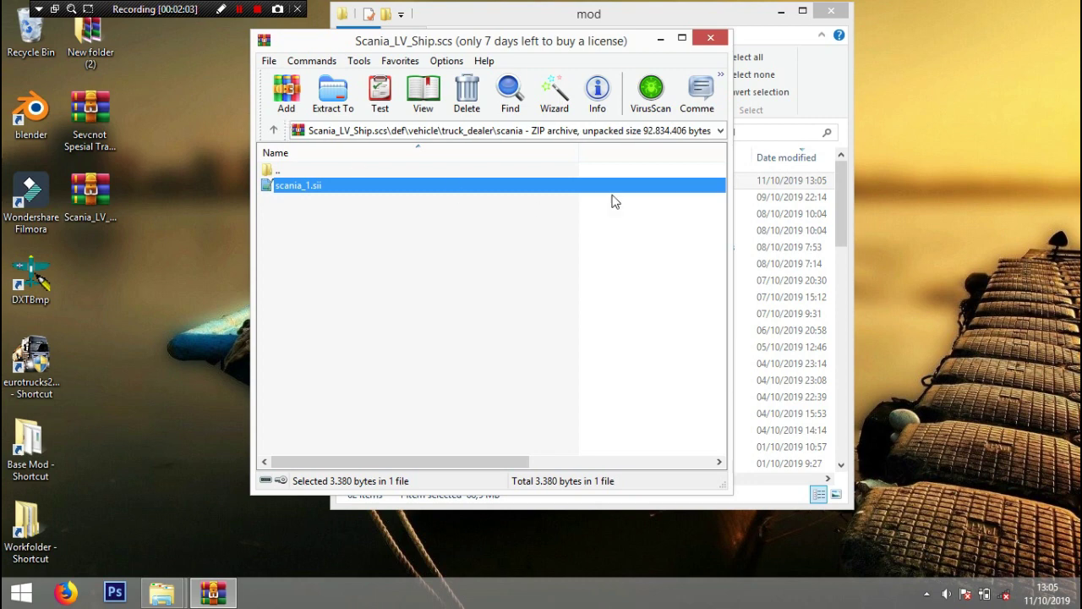
left_click_drag(319, 185, 162, 242)
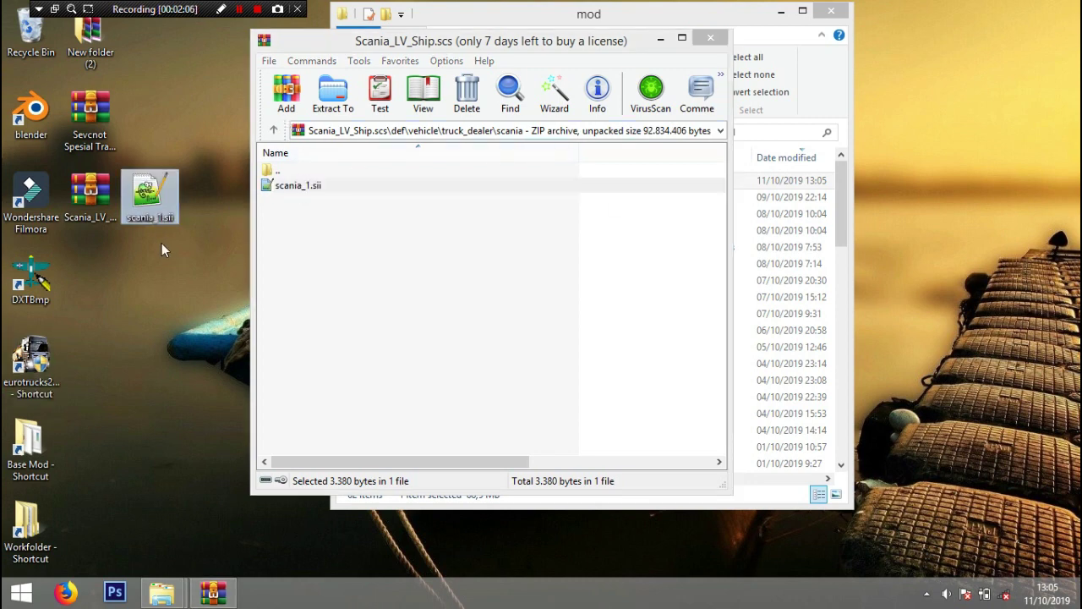
Step: Delete the old scania_1.sii from the def\vehicle\truck_dealer_uk\scania folder of the archive
left_click(273, 130)
left_click(273, 129)
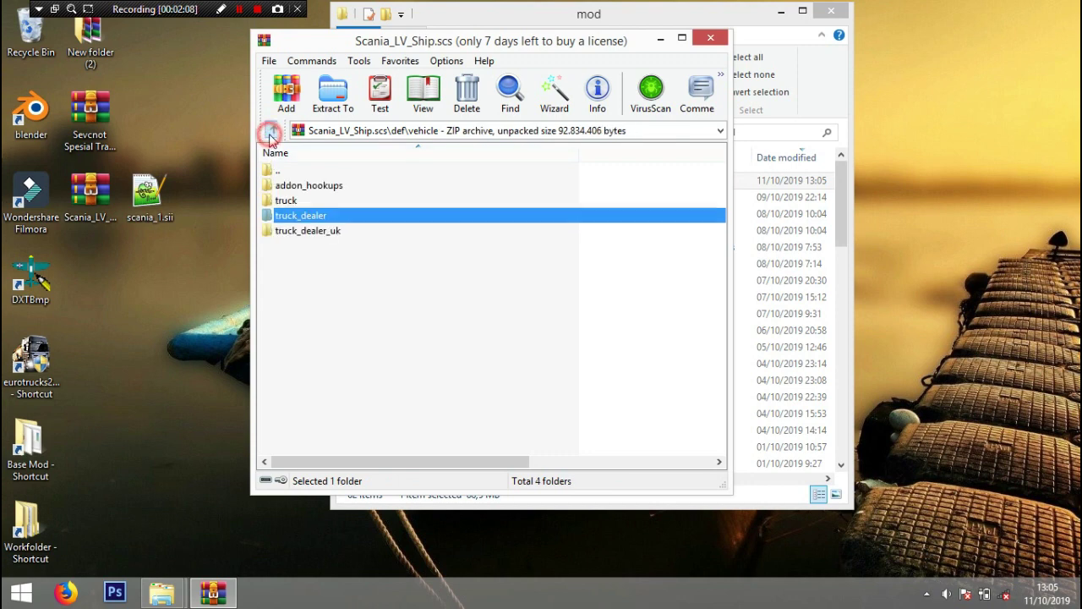
double_click(283, 231)
double_click(285, 185)
left_click(285, 183)
key("Delete")
key("Return")
Step: Add the desktop copy of scania_1.sii to the archive's truck_dealer_uk\scania folder and minimize the archive window
left_click_drag(167, 196, 347, 274)
left_click(440, 299)
left_click(438, 310)
left_click(507, 413)
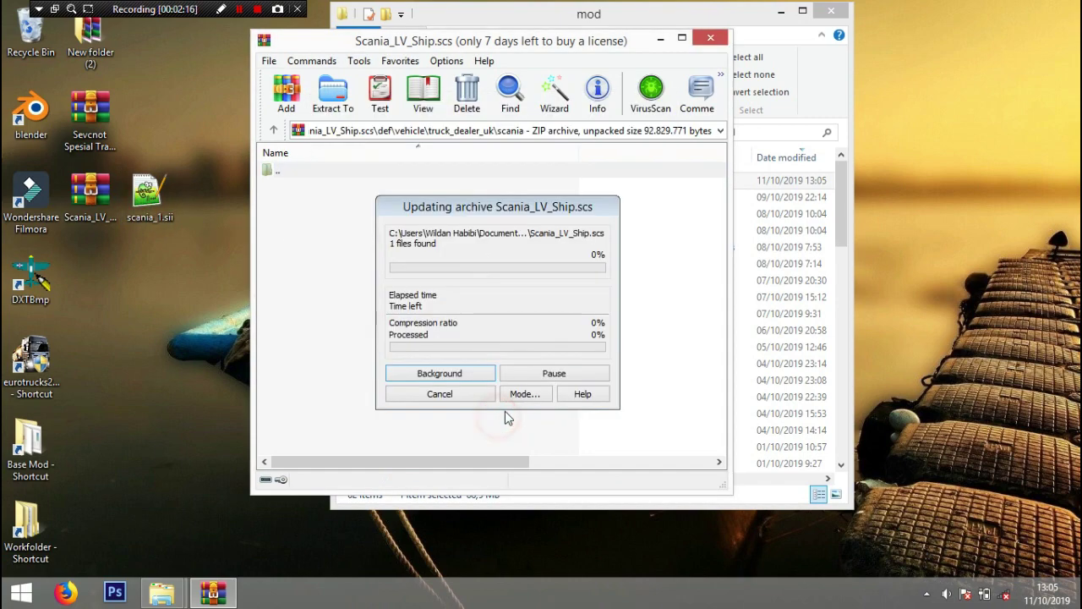
left_click(660, 40)
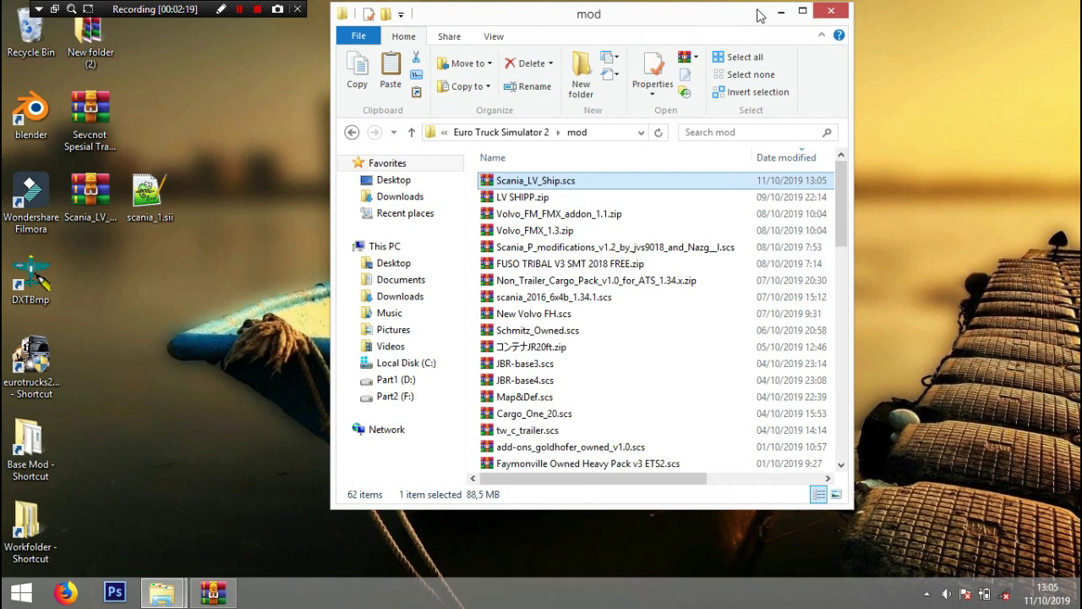
Step: Launch Euro Truck Simulator 2 with the Steam inventory disabled and load the Week 68 Friday 12:07 autosave
double_click(35, 347)
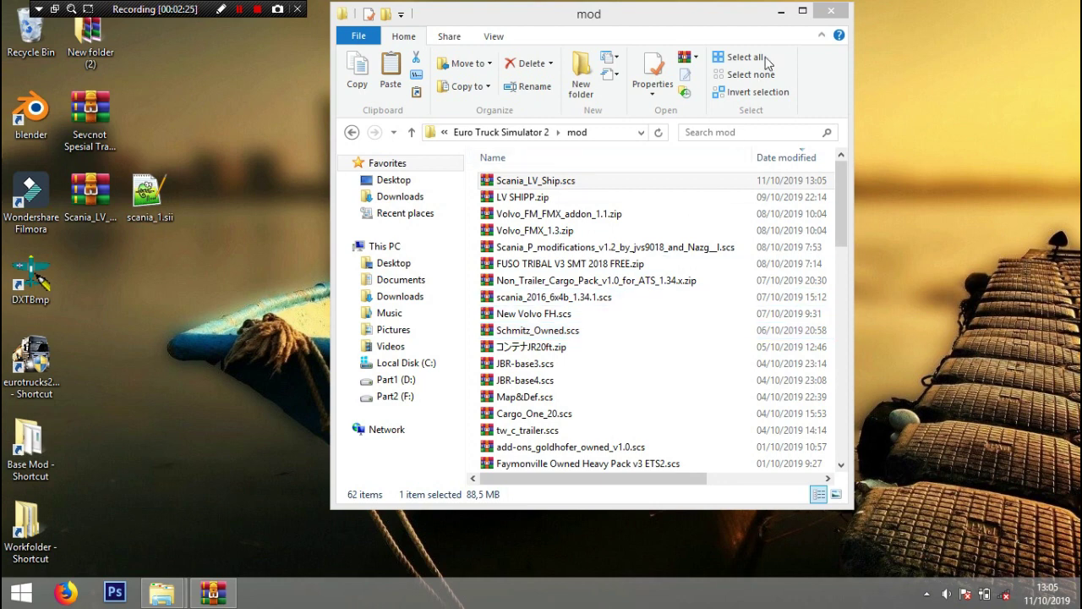
left_click(779, 11)
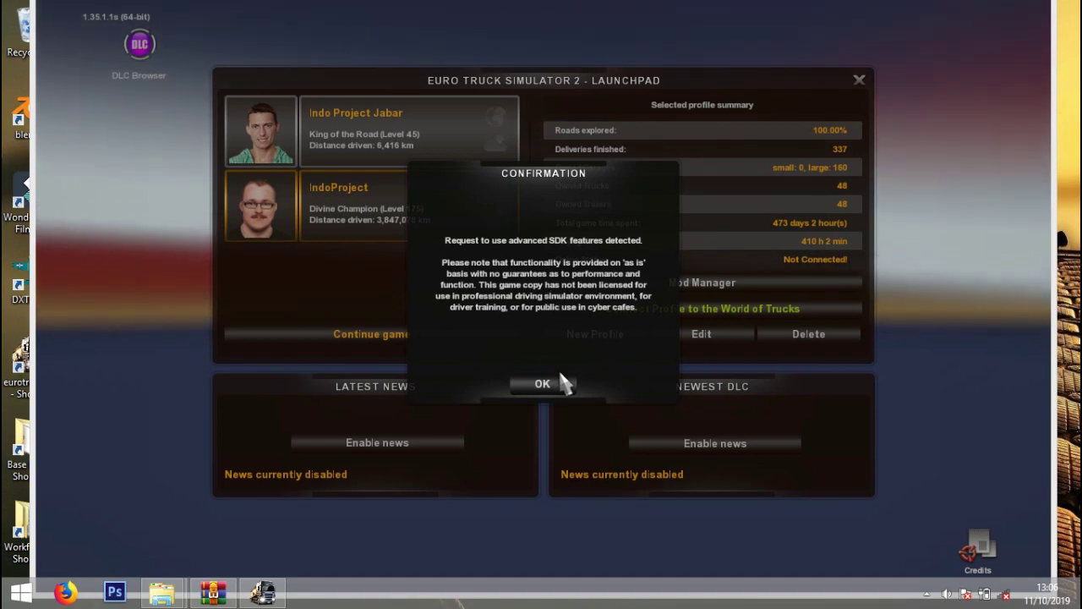
left_click(562, 383)
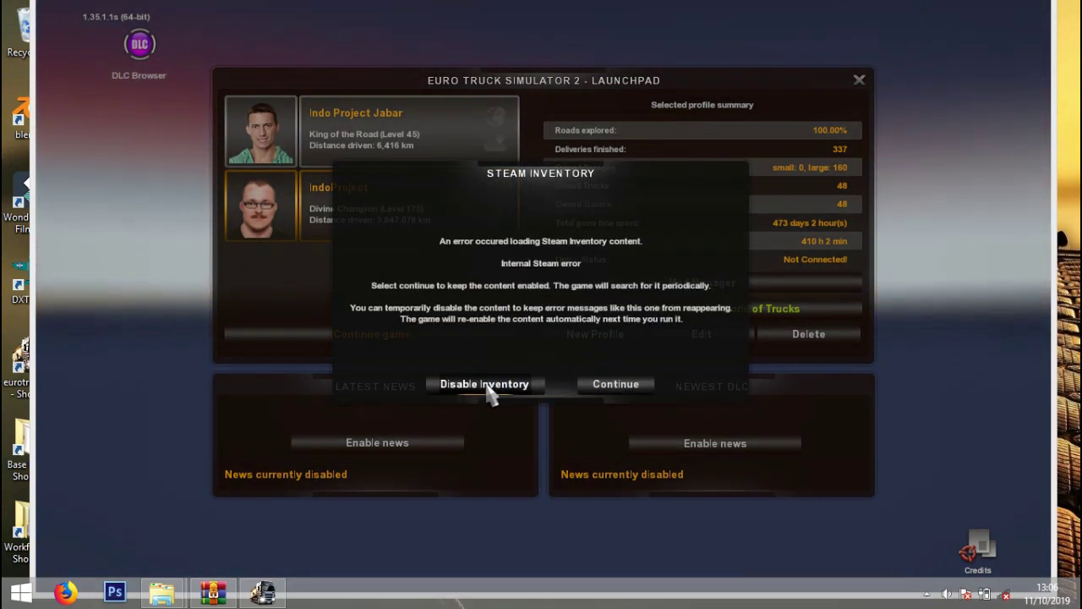
left_click(485, 385)
left_click(464, 337)
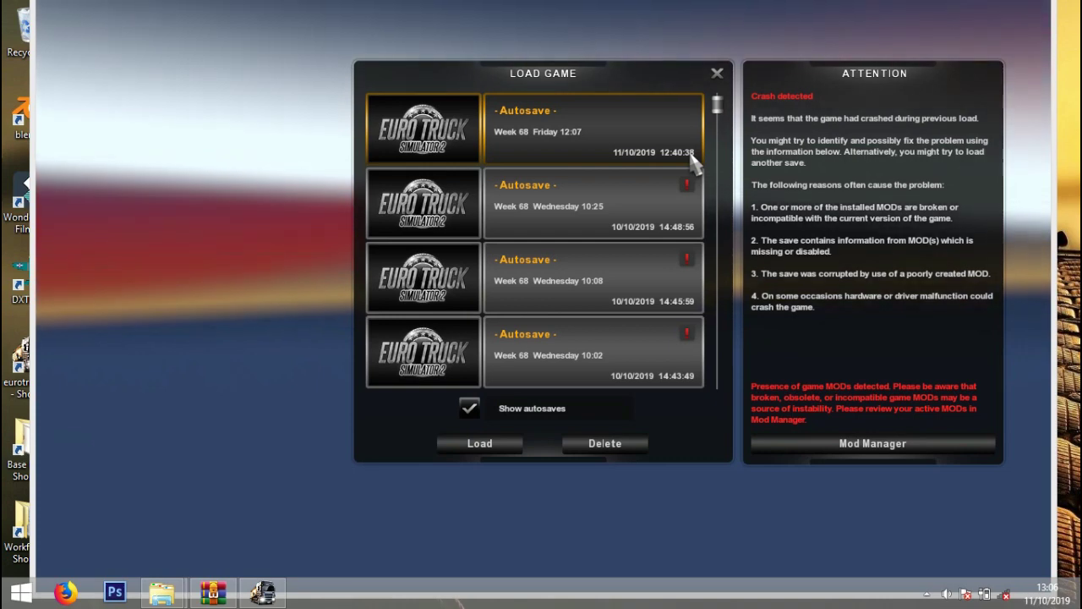
left_click(496, 446)
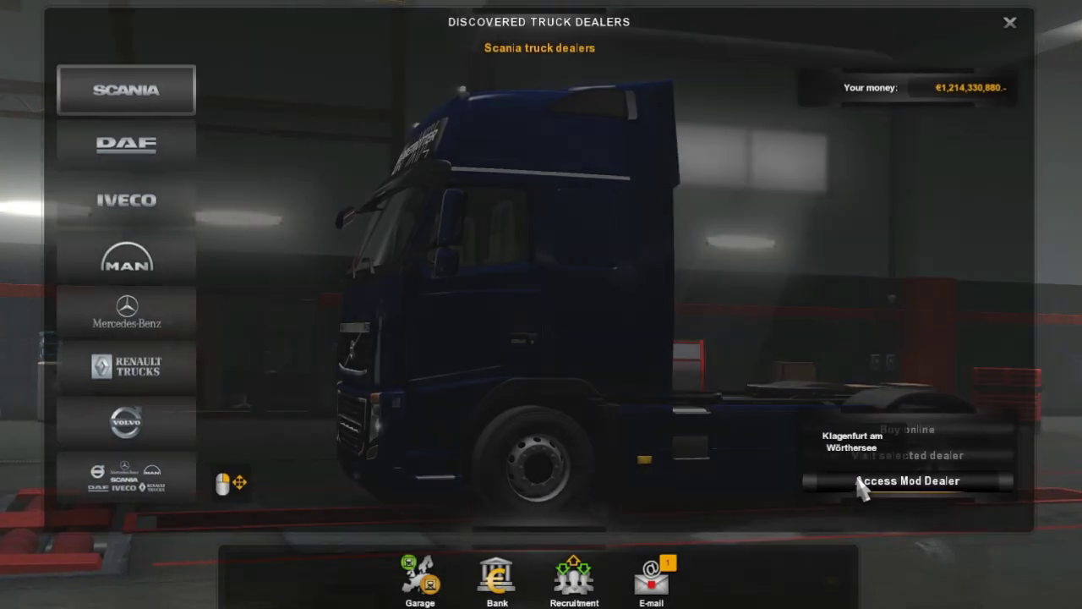
Step: Open the Scania LV truck from the mod dealer in the truck configurator and apply the Scania LV paint job
left_click(860, 483)
left_click(427, 511)
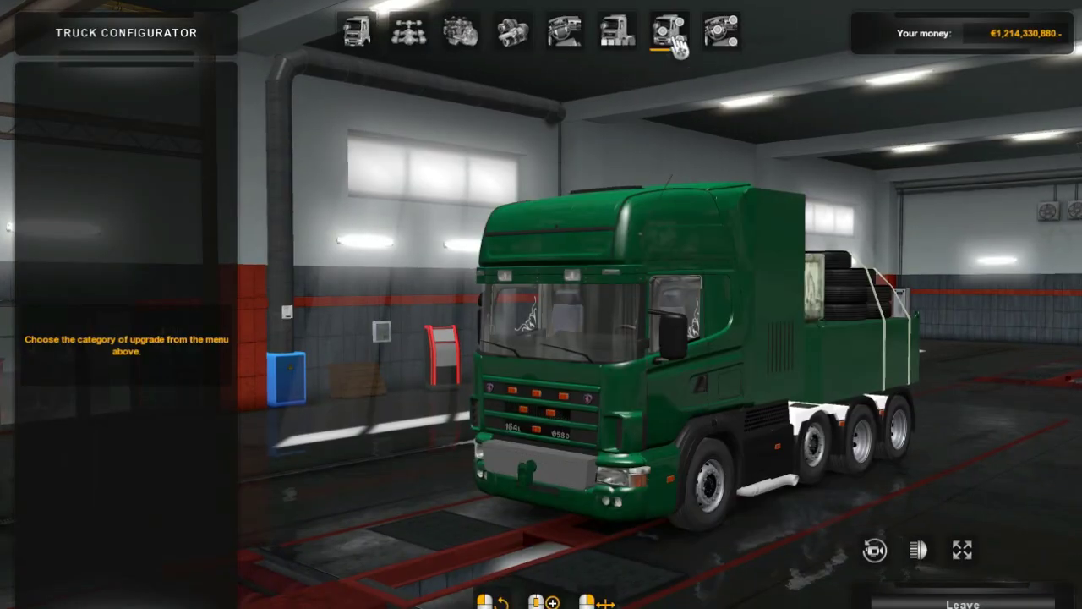
left_click(669, 34)
left_click(617, 34)
scroll(211, 207, "down", 3)
left_click(118, 541)
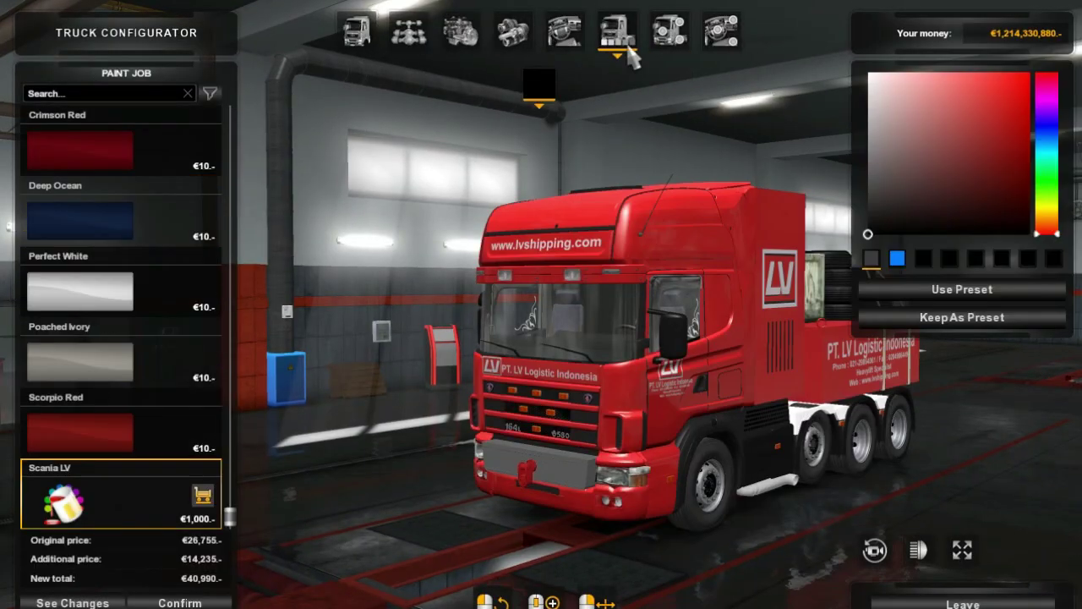
Step: Fit Pulsar beacons and Lumen Chrom lamps on the roof light bar and LED Strobe lights on the grille
left_click(669, 34)
left_click(596, 173)
left_click(572, 212)
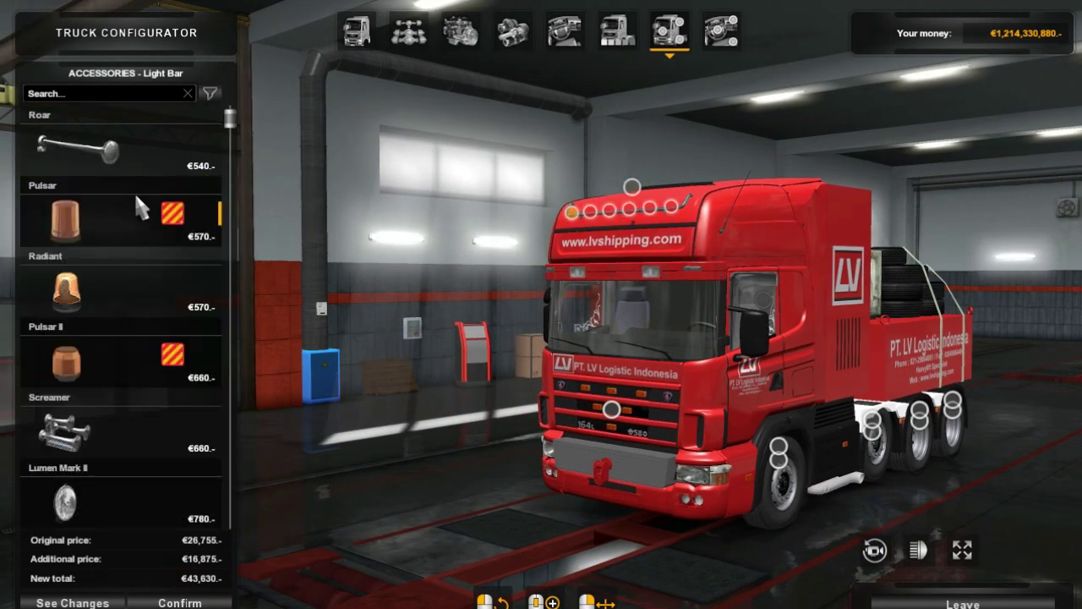
left_click(671, 213)
scroll(118, 406, "down", 10)
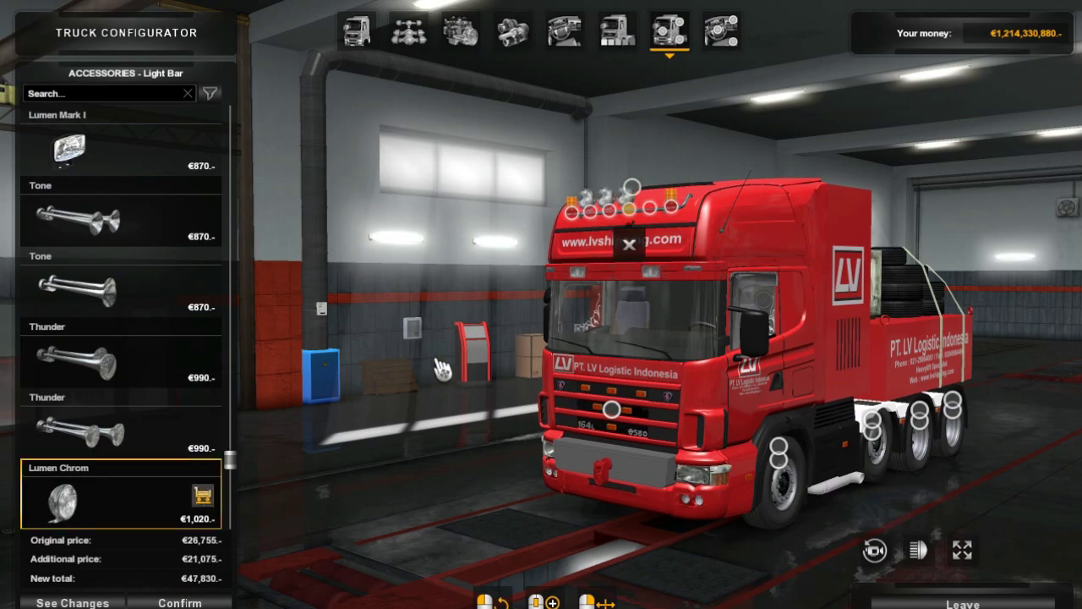
left_click(611, 410)
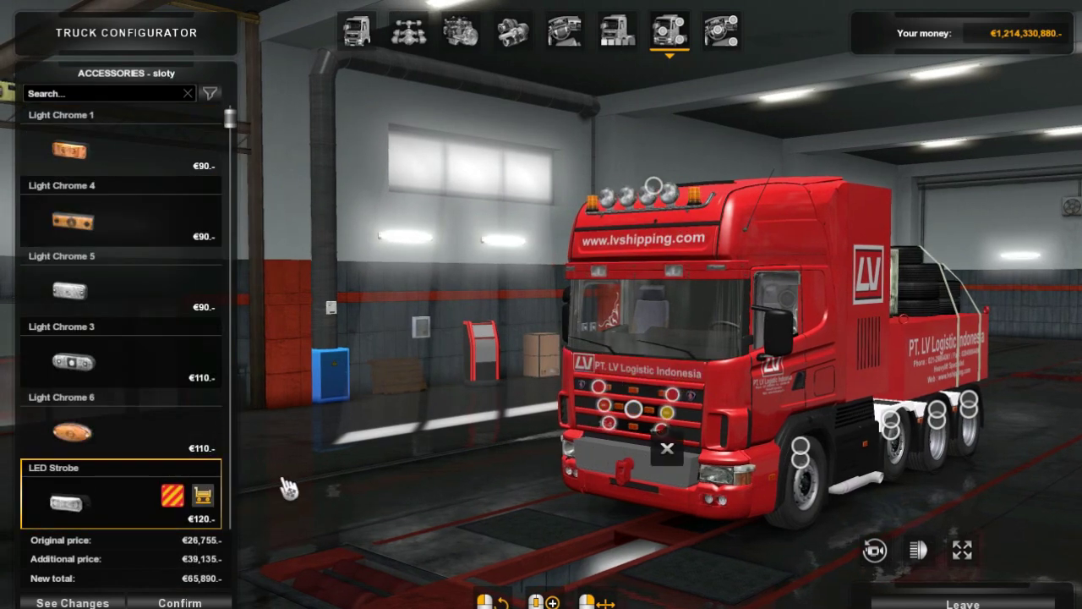
Step: Fit 50k customs painted rims and 50k customs MICH 315/80 tires on the front axle and the axle behind it
left_click(781, 467)
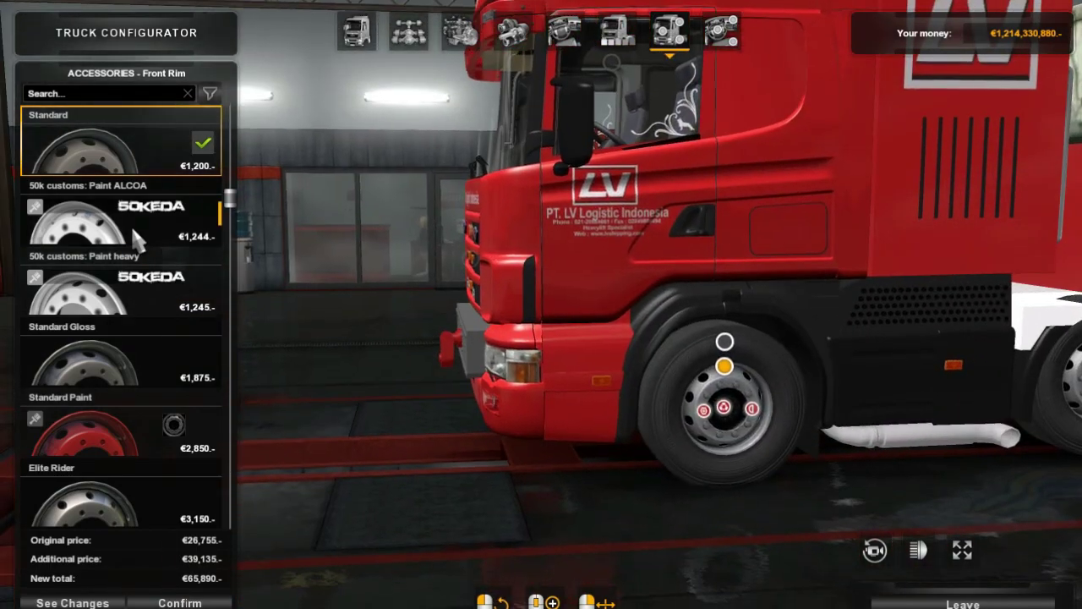
left_click(724, 341)
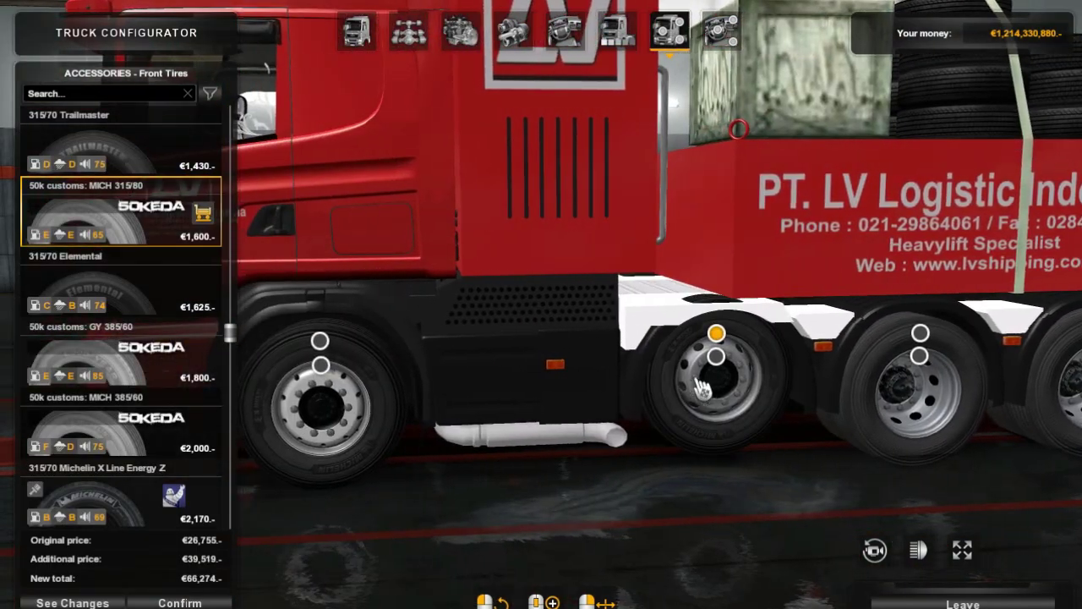
left_click(716, 357)
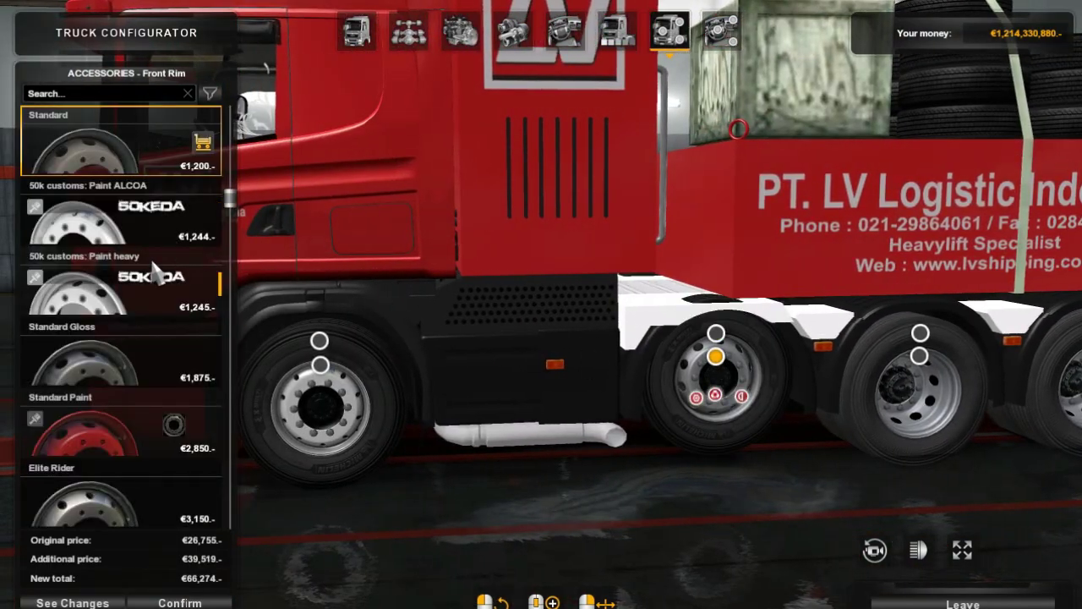
left_click(222, 237)
Step: Replace the rims on the two rearmost axles and fit them with 50k customs MICHELIN 315/80 tires
left_click(919, 356)
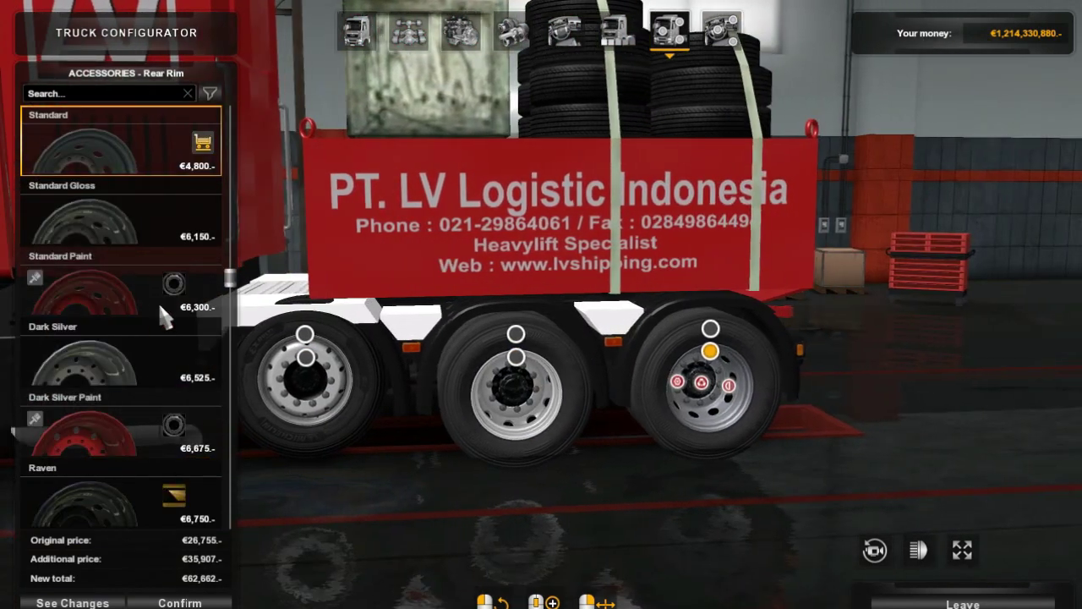
left_click(713, 333)
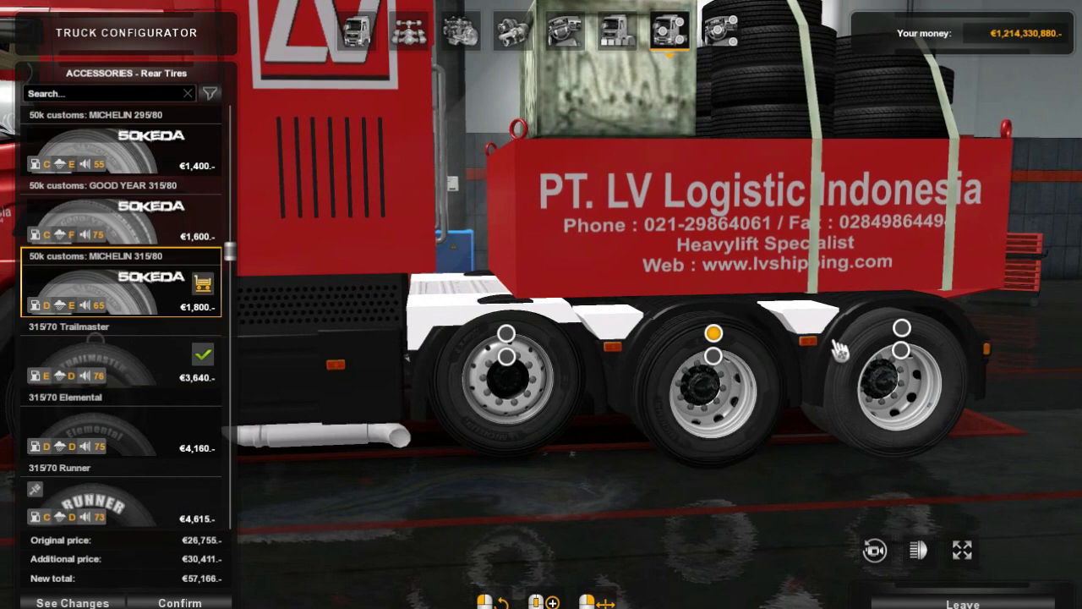
left_click(901, 328)
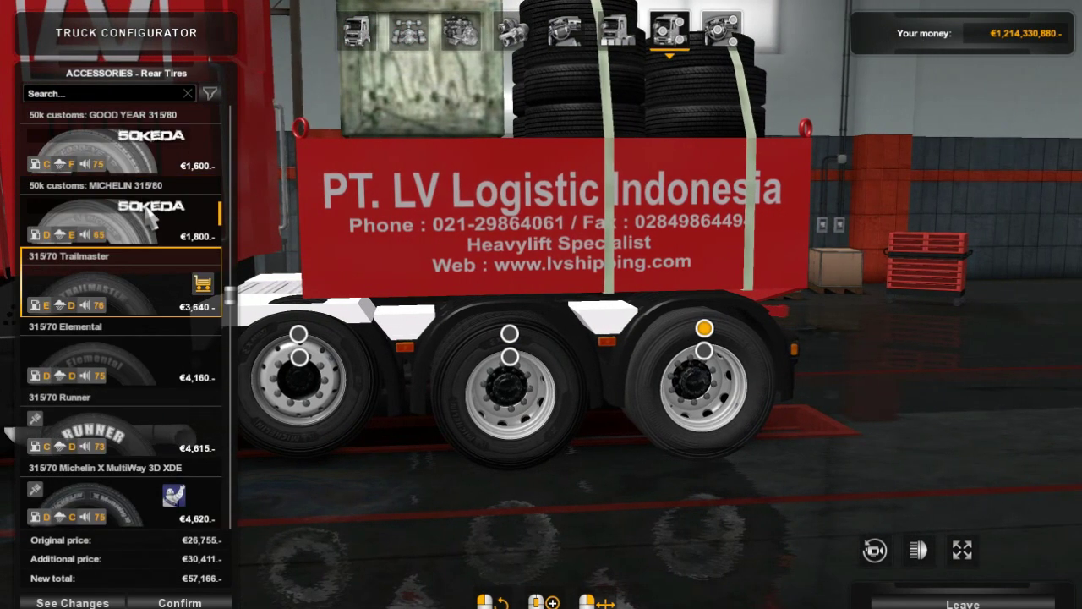
left_click(148, 217)
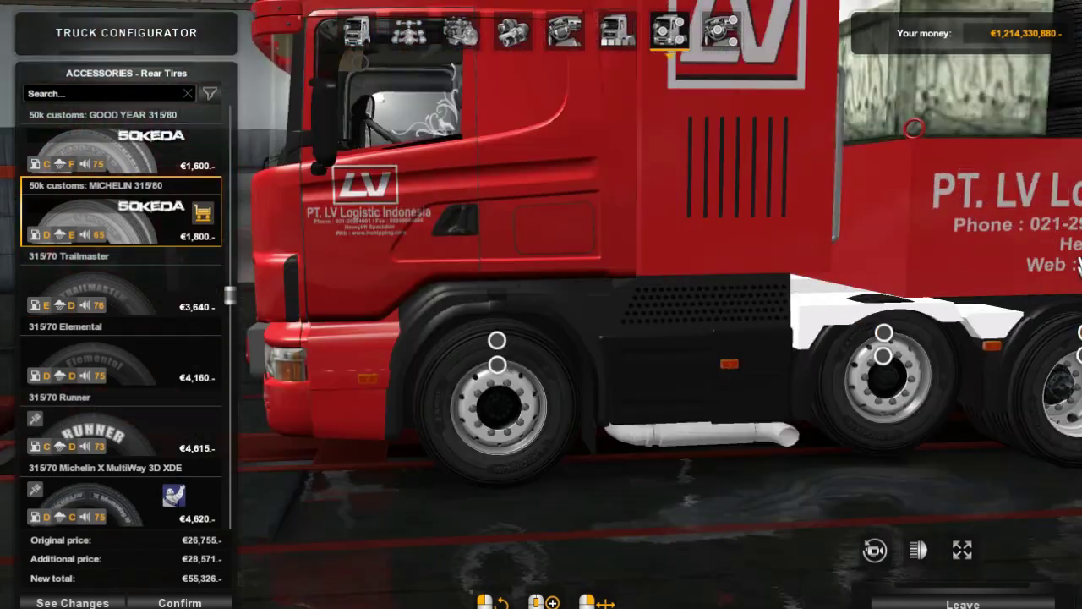